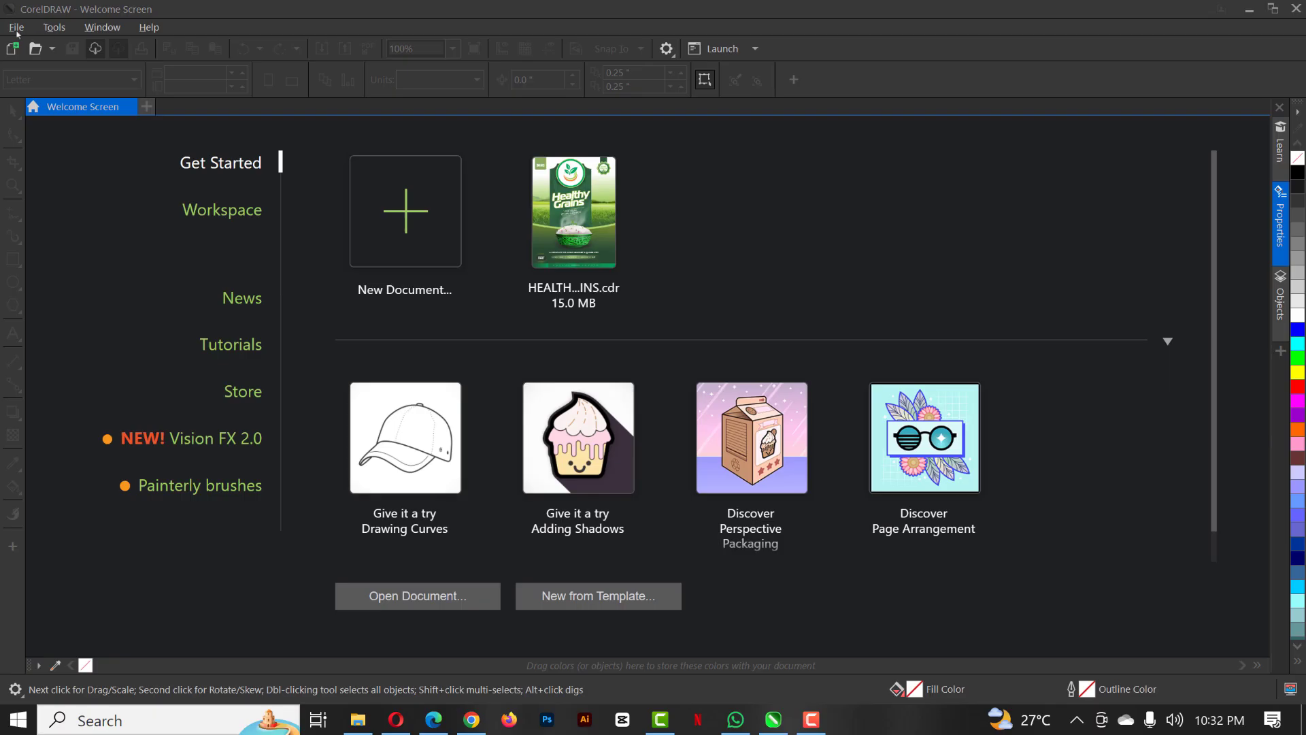
- Choose File > New from the Welcome Screen to start a new document
left_click(16, 29)
- Name the document 'MORPHISM EFFECT' and create it at 1920 × 1080 px, RGB, 300 dpi
left_click(24, 48)
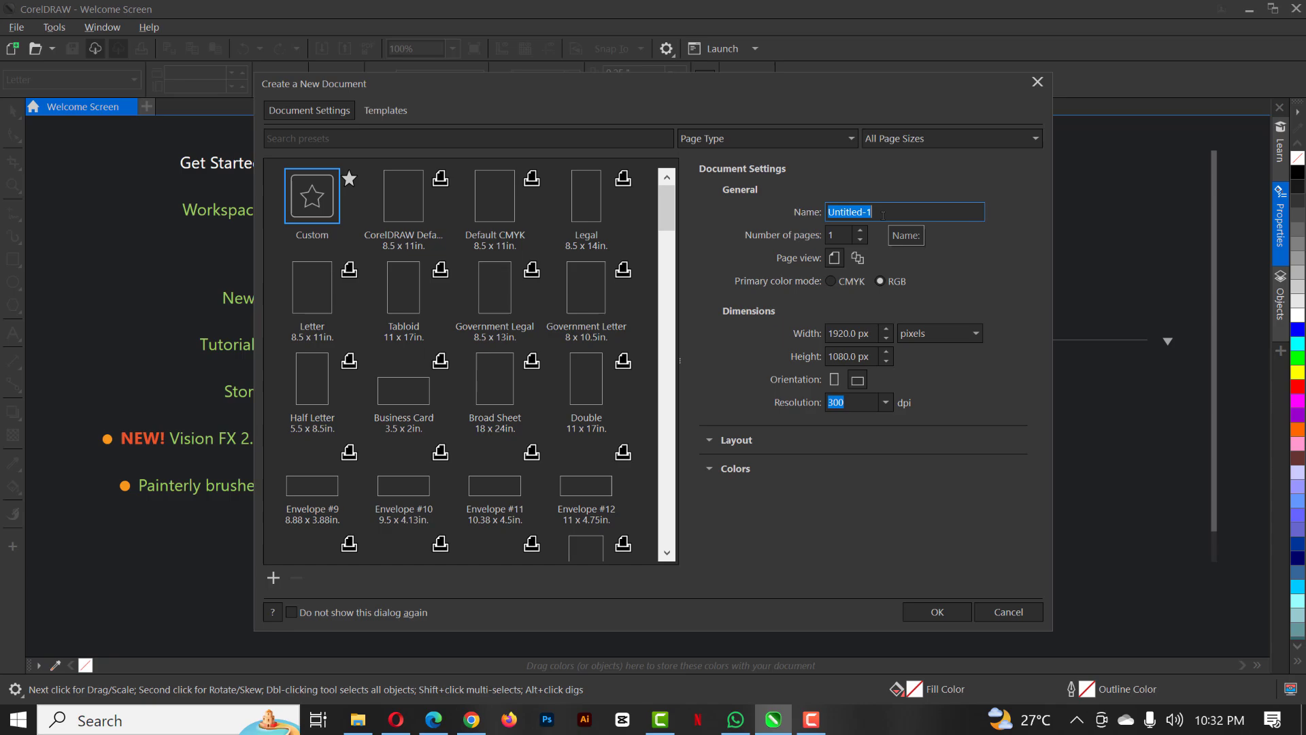
type("MORPHISM EFFECT")
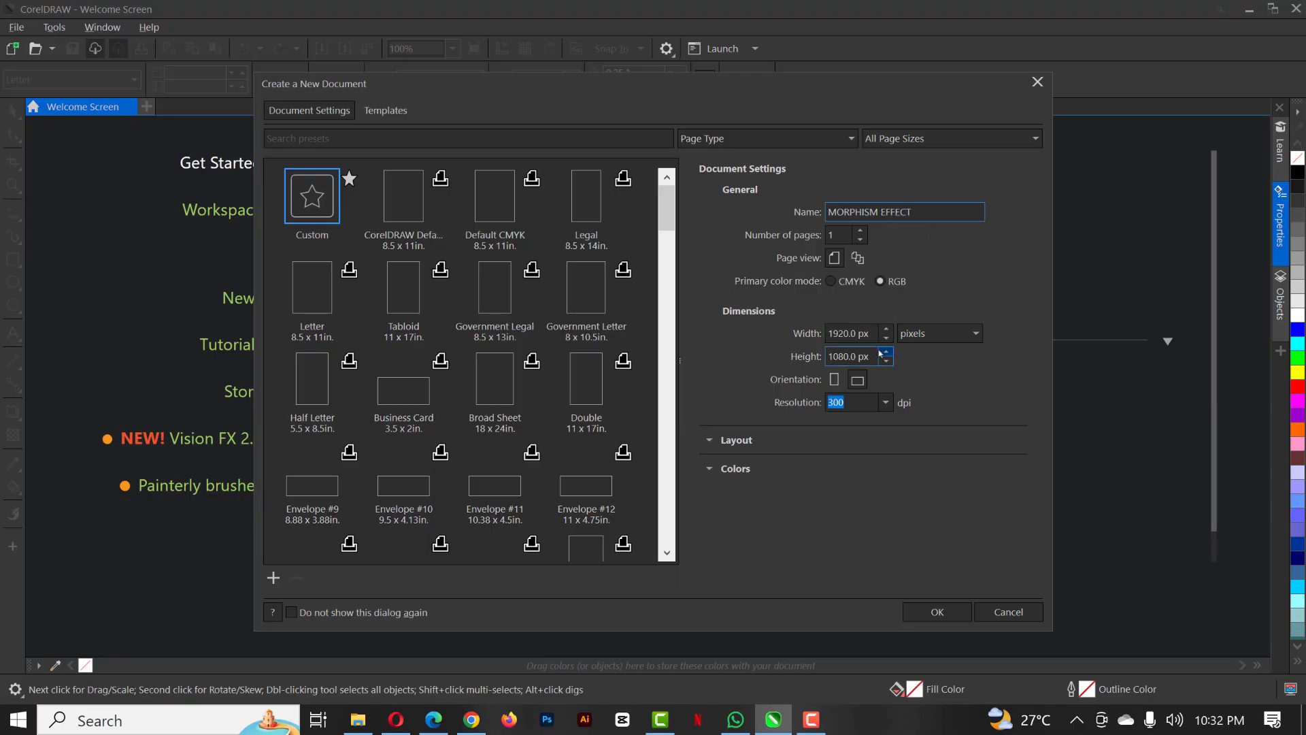
left_click(937, 612)
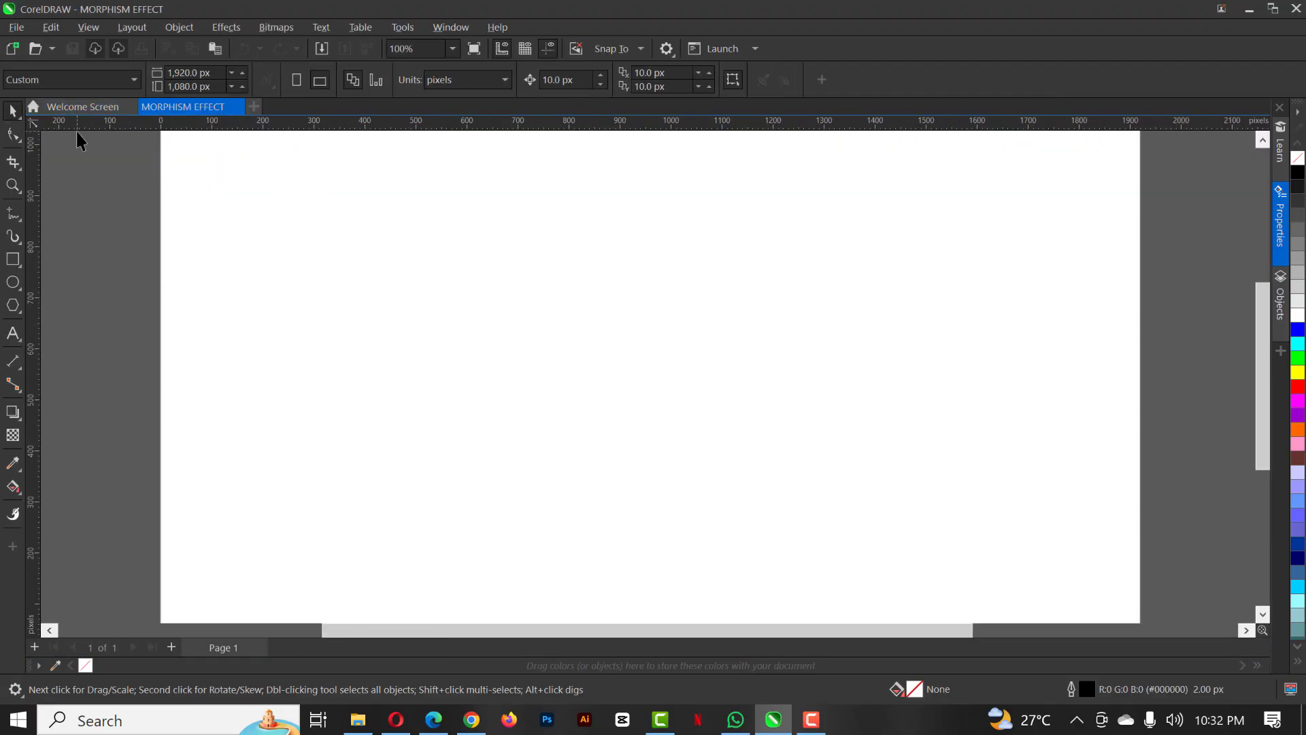
- Add a page-sized 1920 × 1080 px rectangle with no outline
scroll(612, 285, "down", 3)
scroll(602, 170, "up", 2)
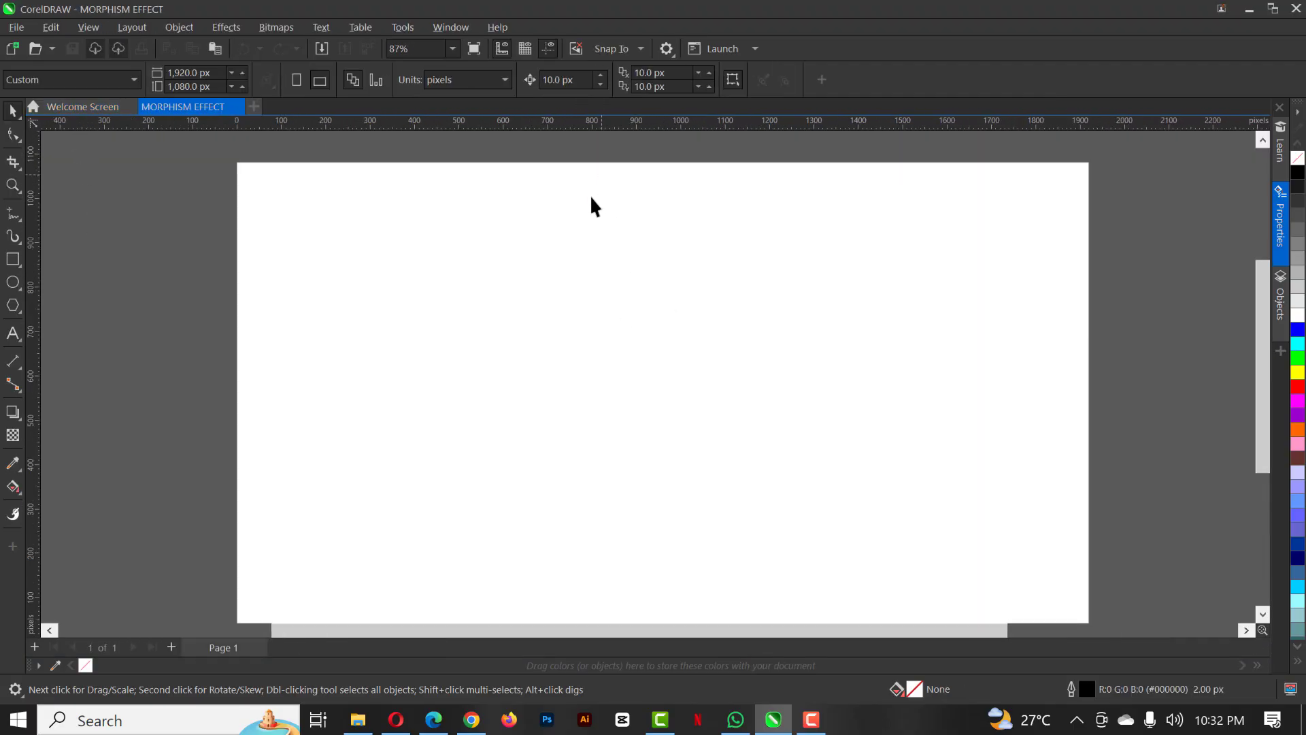
double_click(13, 260)
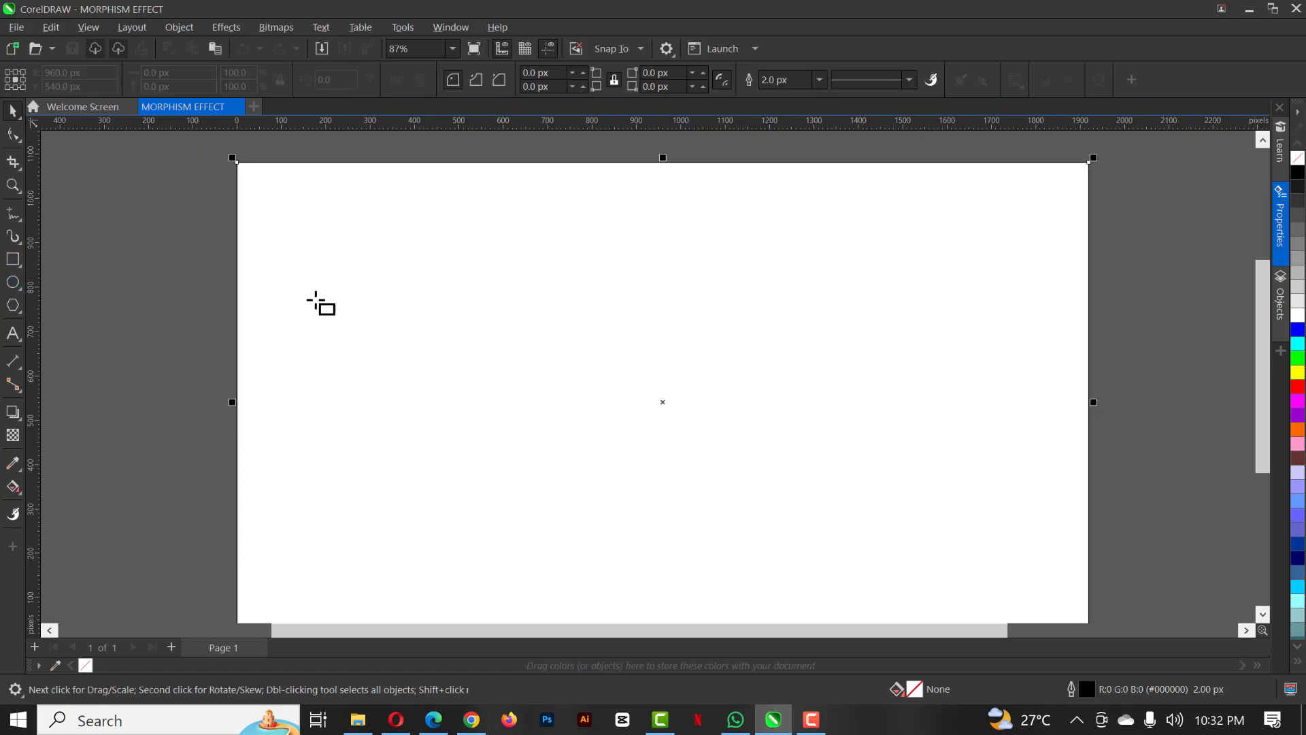
right_click(1296, 161)
key("space")
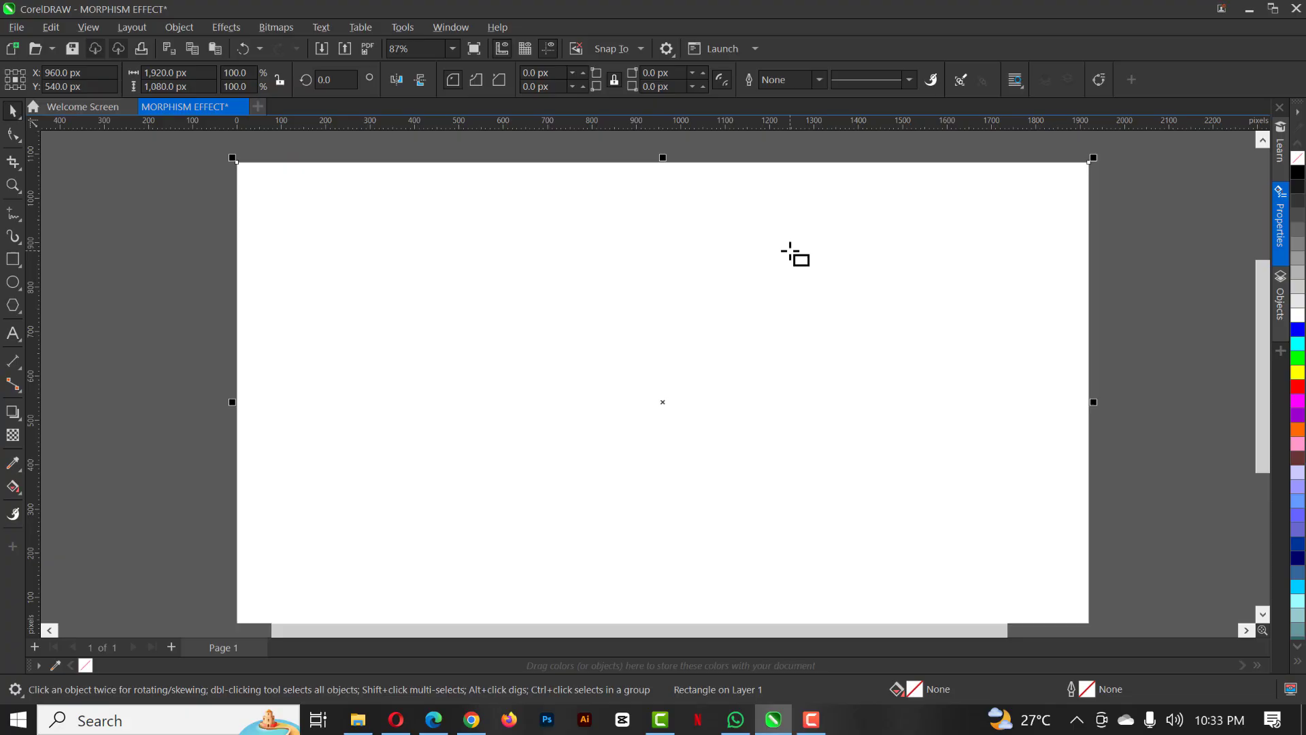
- Fit the page in the window, deselect, and switch to the RESOURCE images folder in File Explorer
left_click(810, 265)
key("shift+F4")
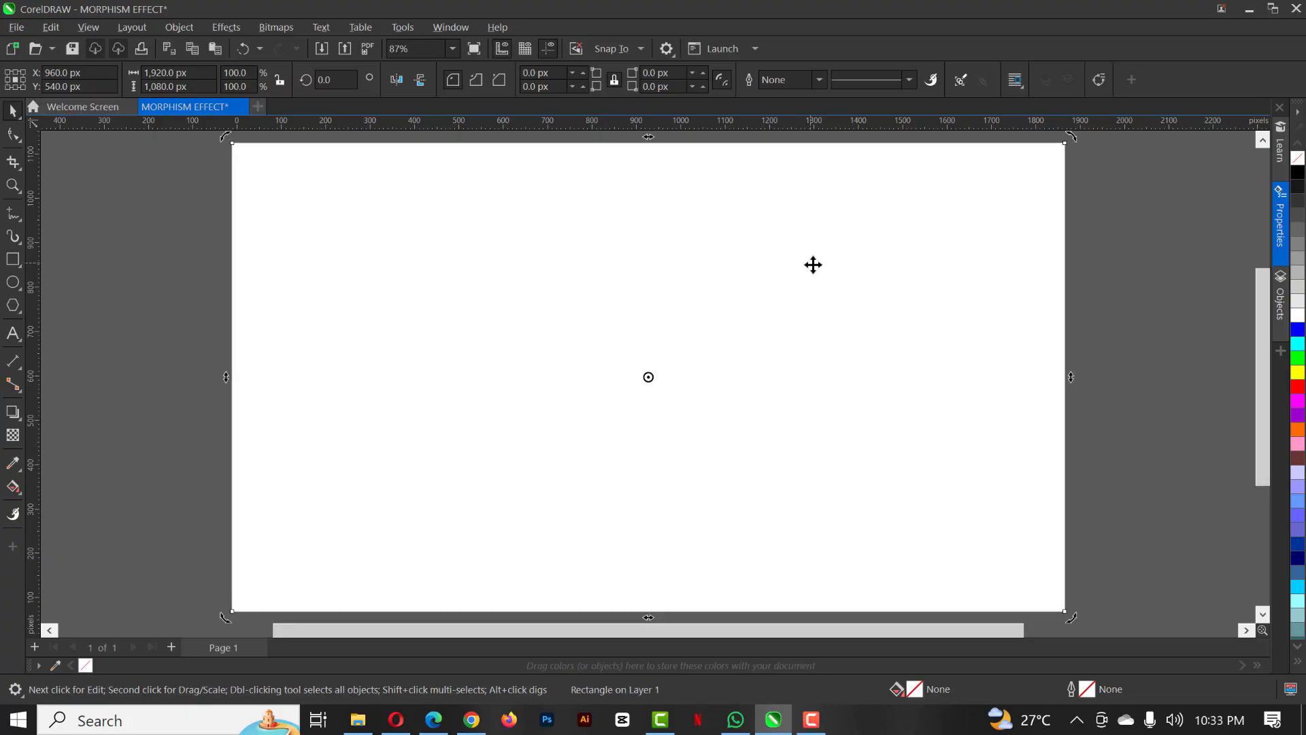
left_click(1174, 308)
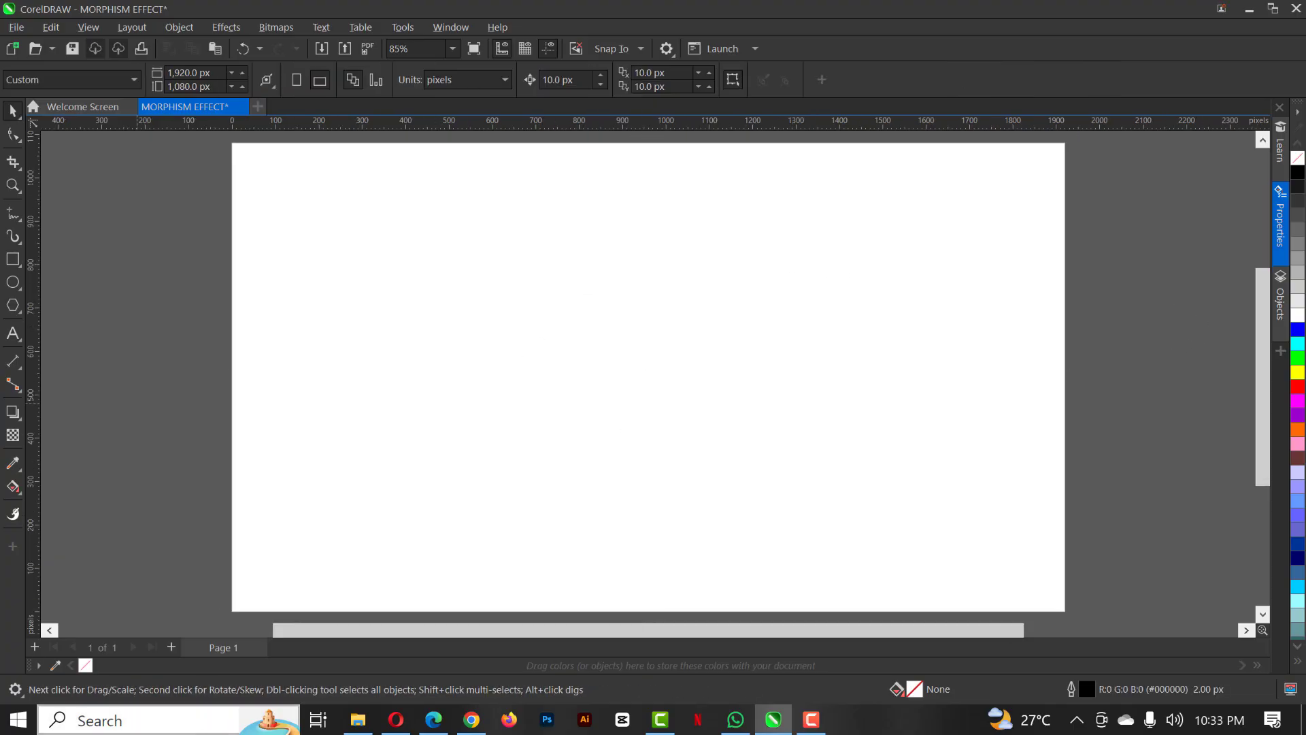
left_click(358, 719)
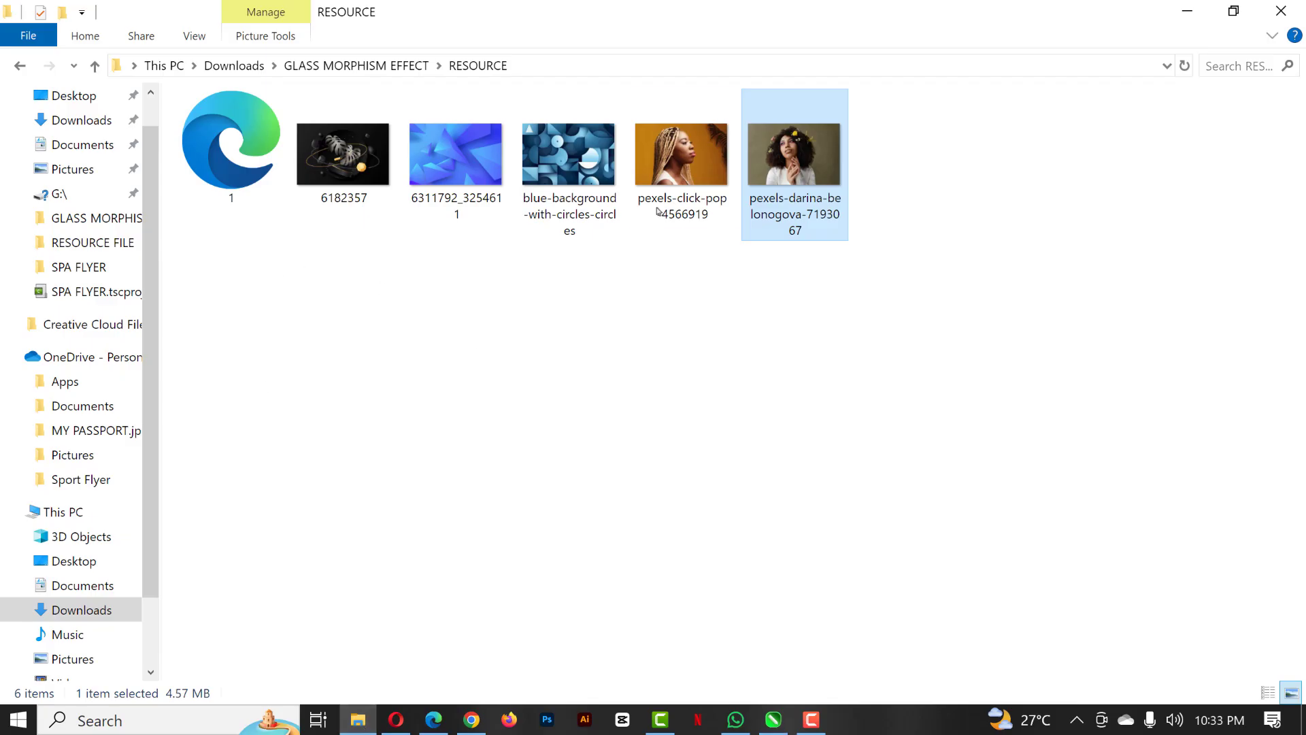
- Drag pexels-click-pop-4566919 from Explorer into the document and place it right of the page
left_click(691, 163)
left_click_drag(682, 144, 1148, 248)
scroll(536, 271, "down", 3)
scroll(536, 271, "down", 2)
left_click_drag(642, 254, 613, 411)
scroll(574, 340, "up", 2)
left_click_drag(604, 493, 814, 288)
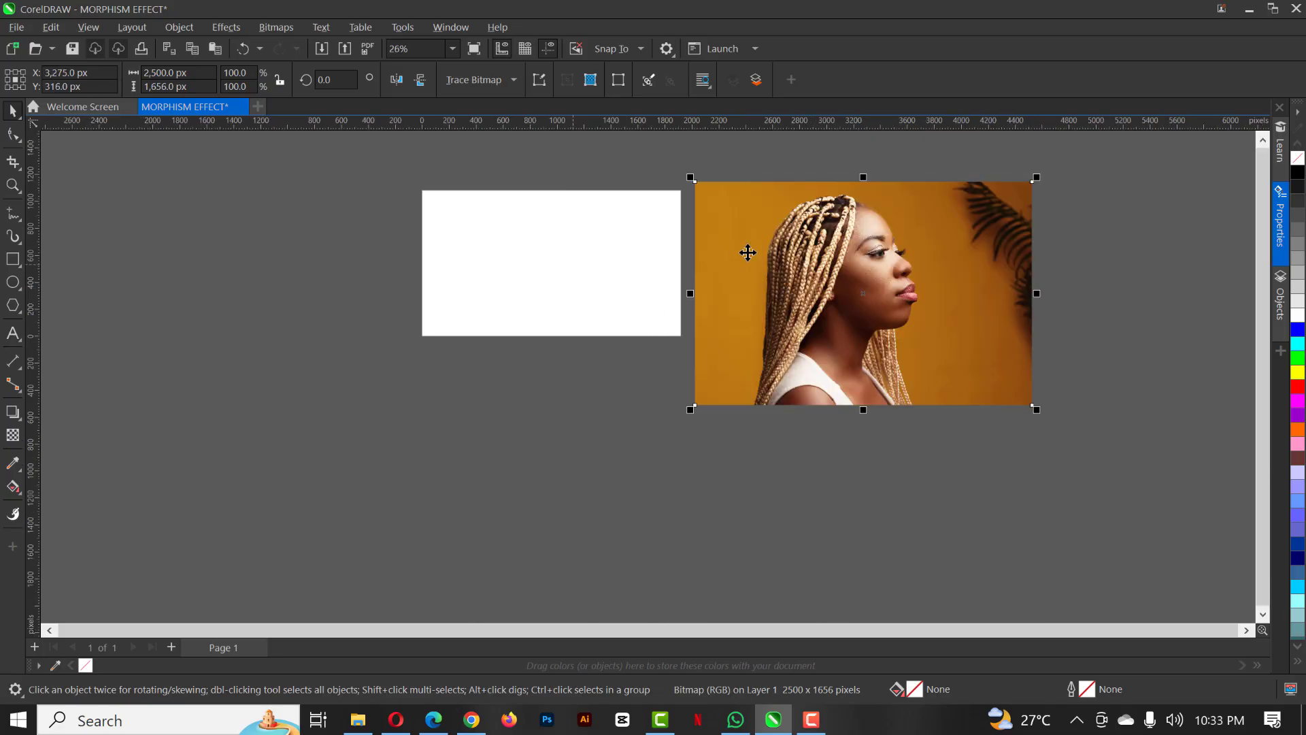
- PowerClip the woman's photo inside the page-sized rectangle
right_click(789, 250)
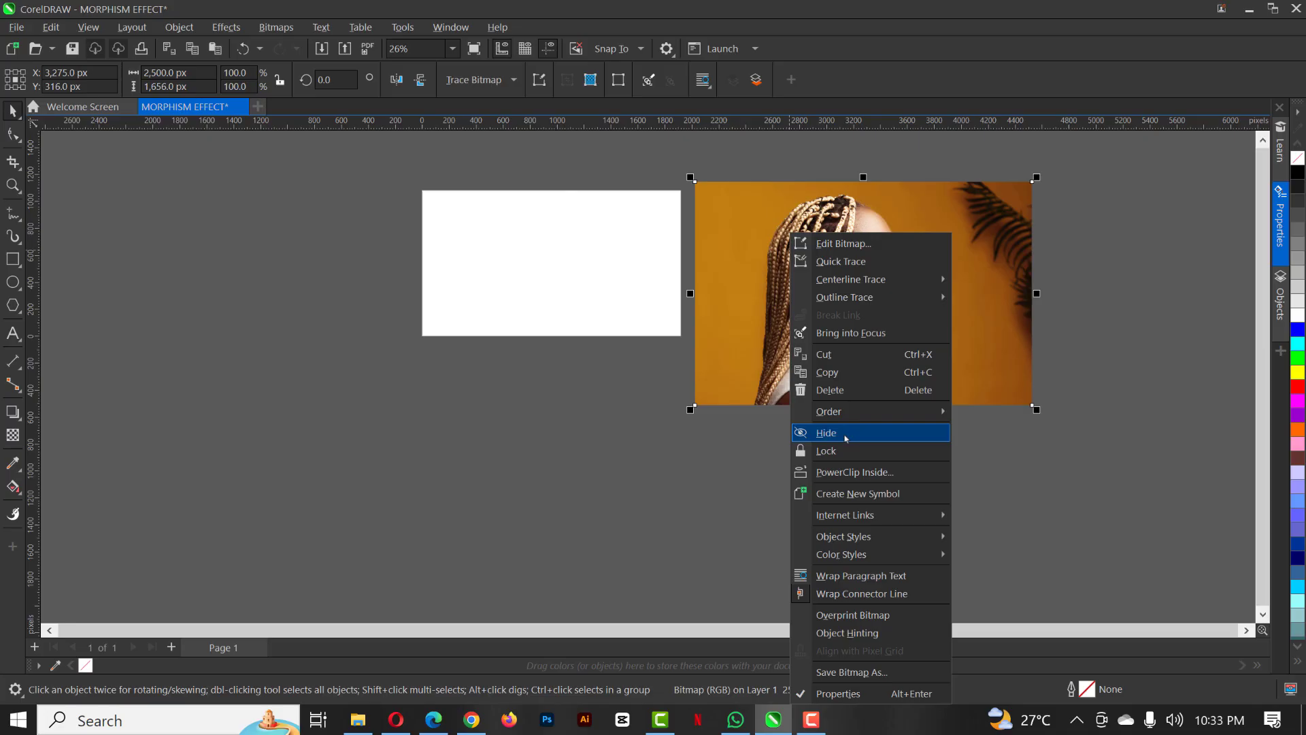
left_click(864, 473)
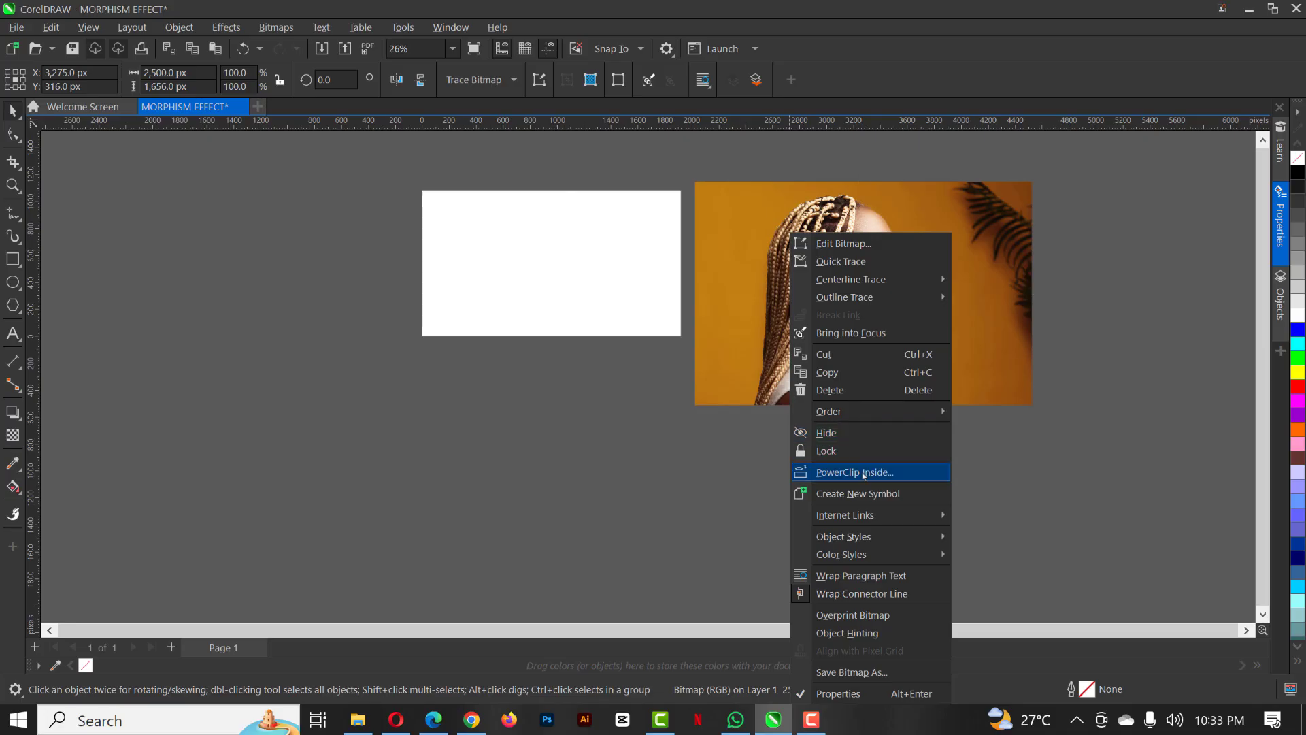
left_click(537, 259)
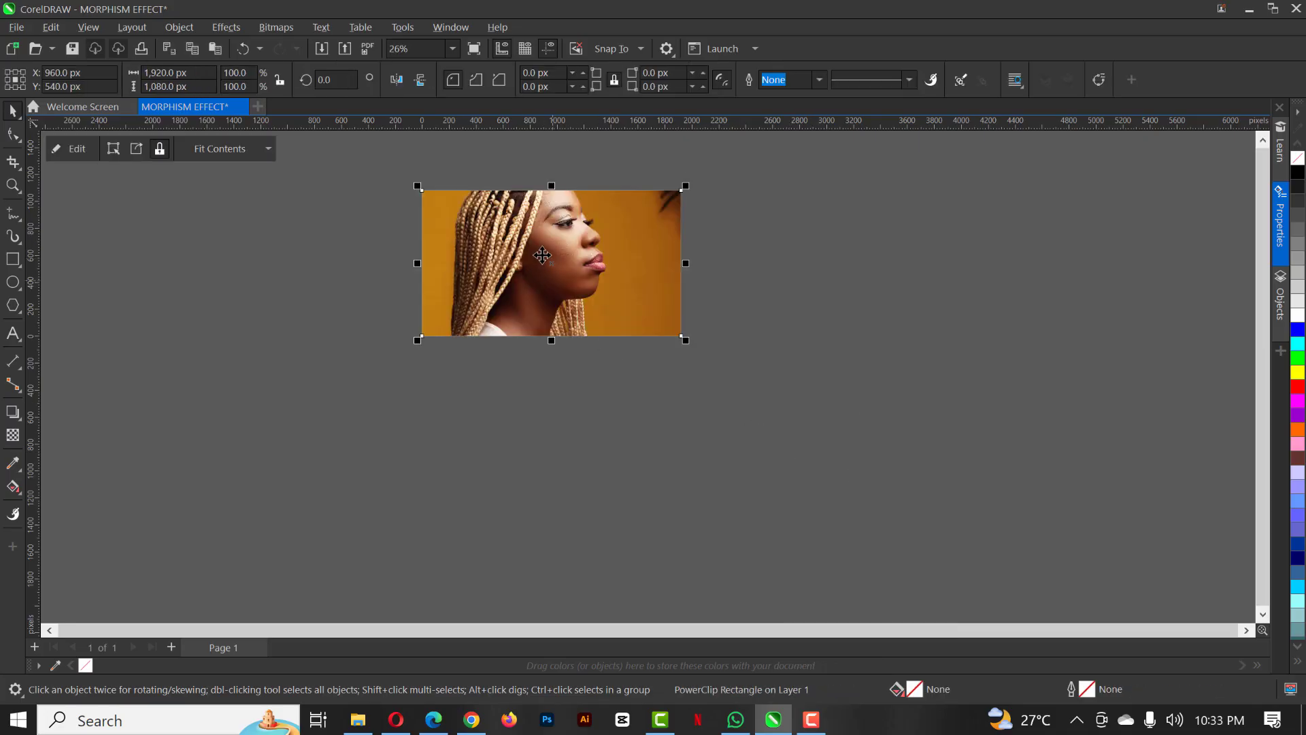
- Scale the clipped photo down to 77.4% so it fills the page, then finish editing
left_click(77, 149)
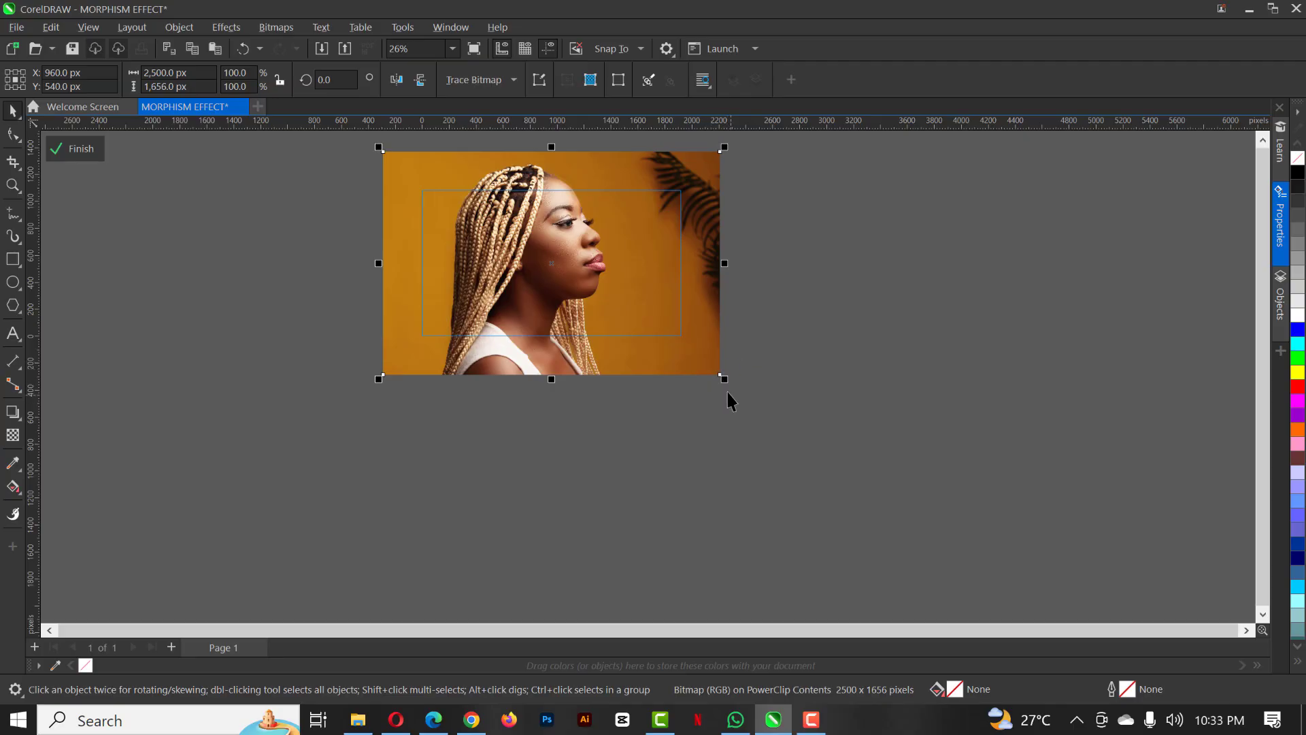
left_click_drag(723, 377, 691, 350)
scroll(421, 256, "up", 2)
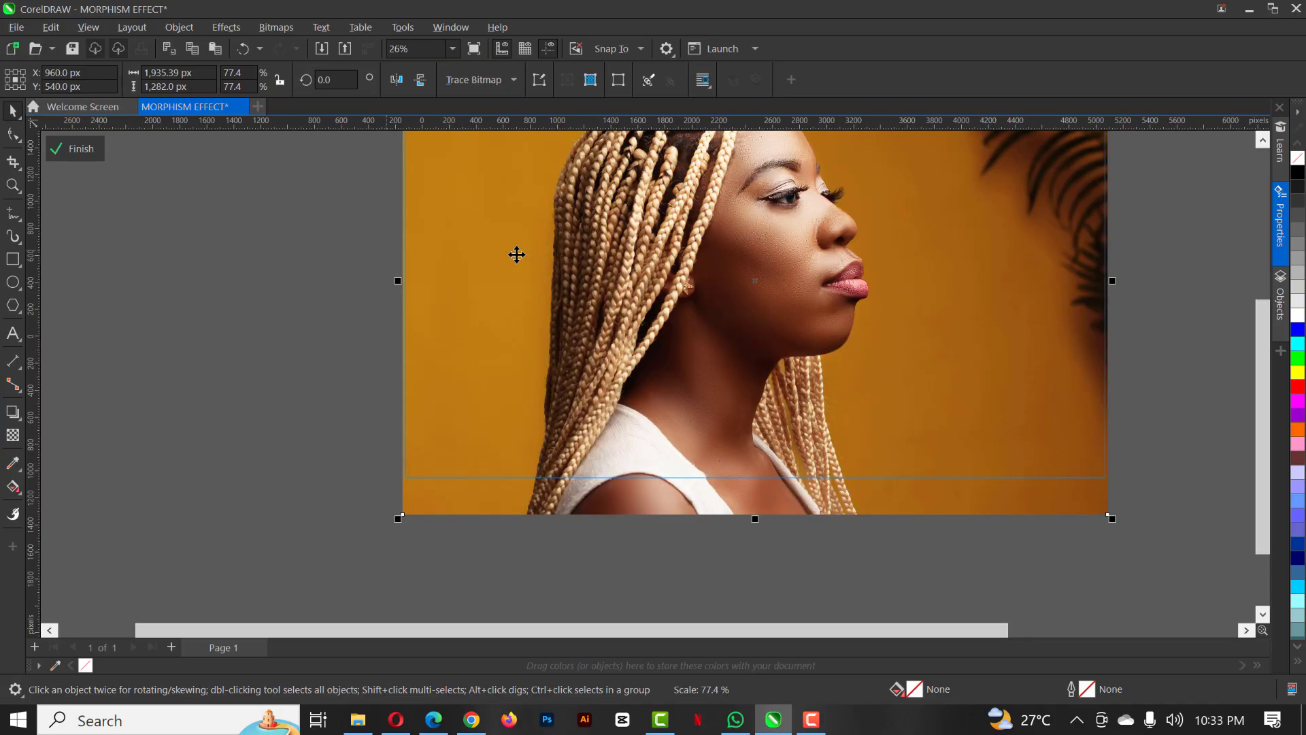
scroll(350, 306, "up", 1)
scroll(361, 297, "down", 3)
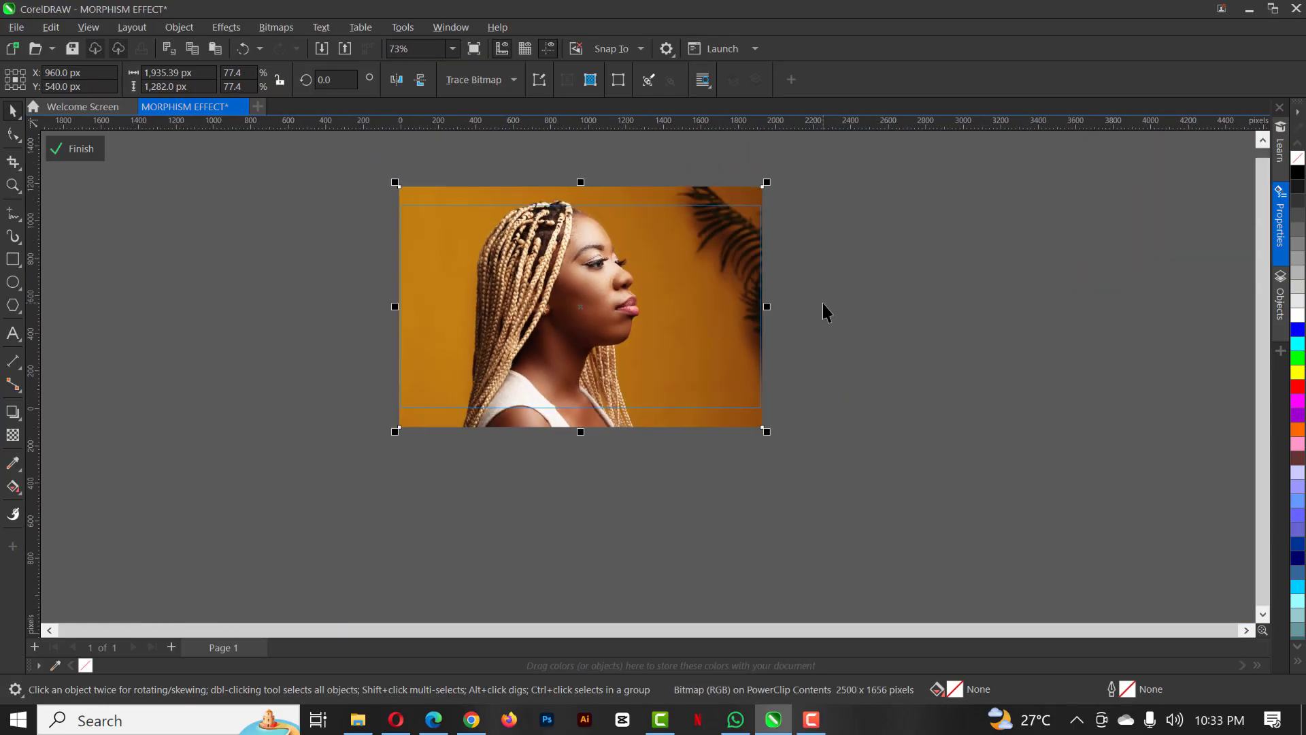
scroll(782, 310, "up", 3)
scroll(769, 315, "down", 5)
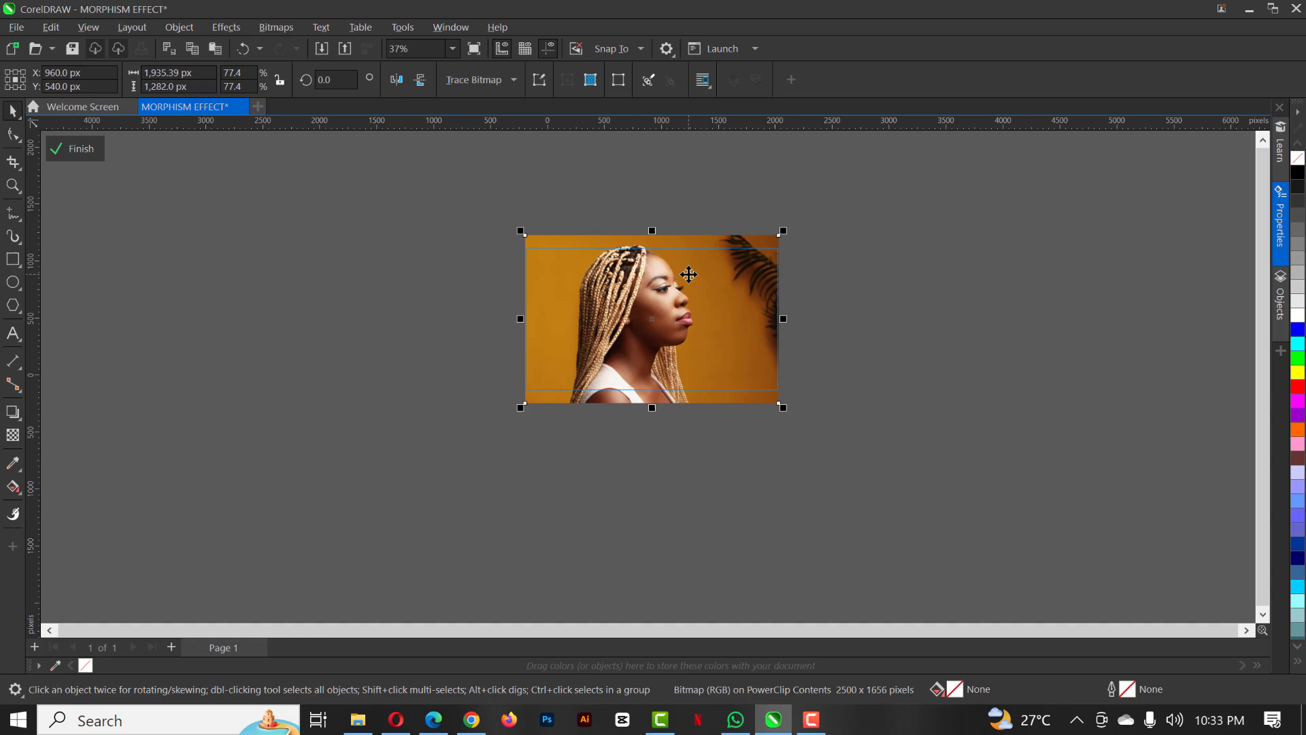
scroll(688, 274, "up", 1)
scroll(689, 274, "up", 1)
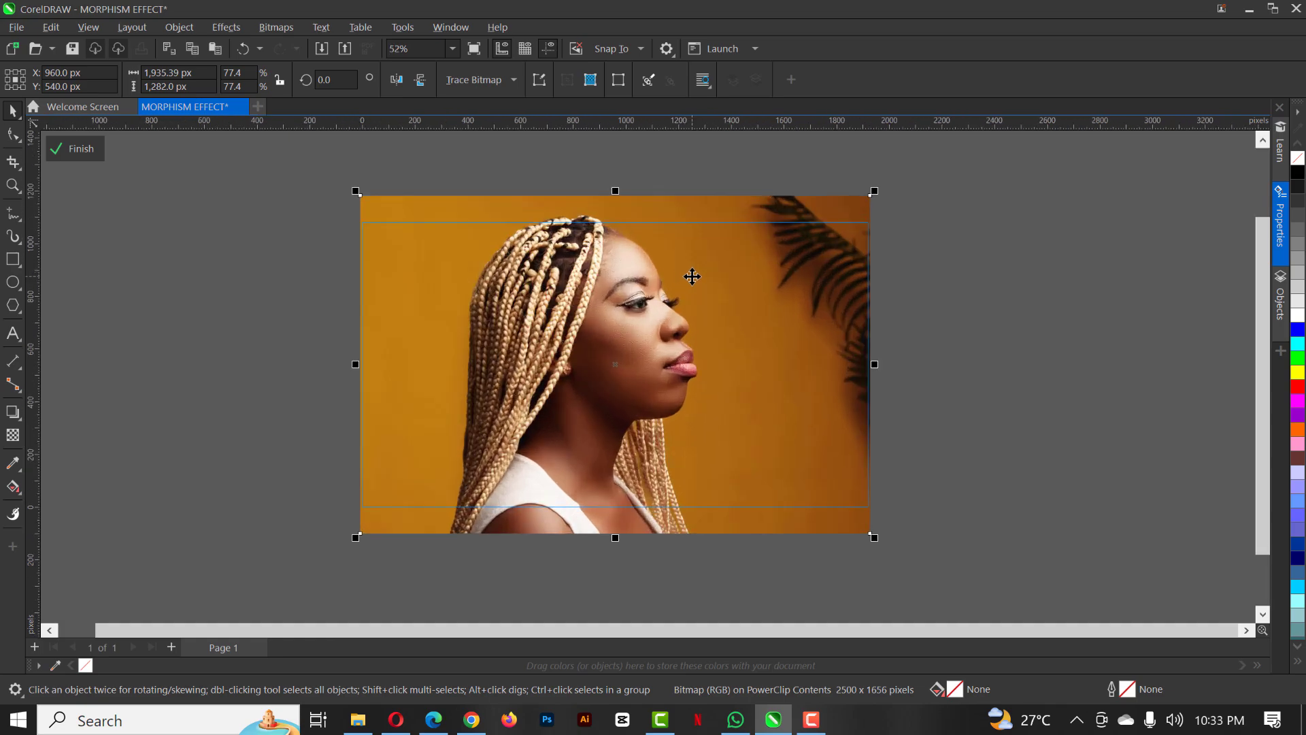
scroll(691, 277, "up", 1)
left_click(75, 149)
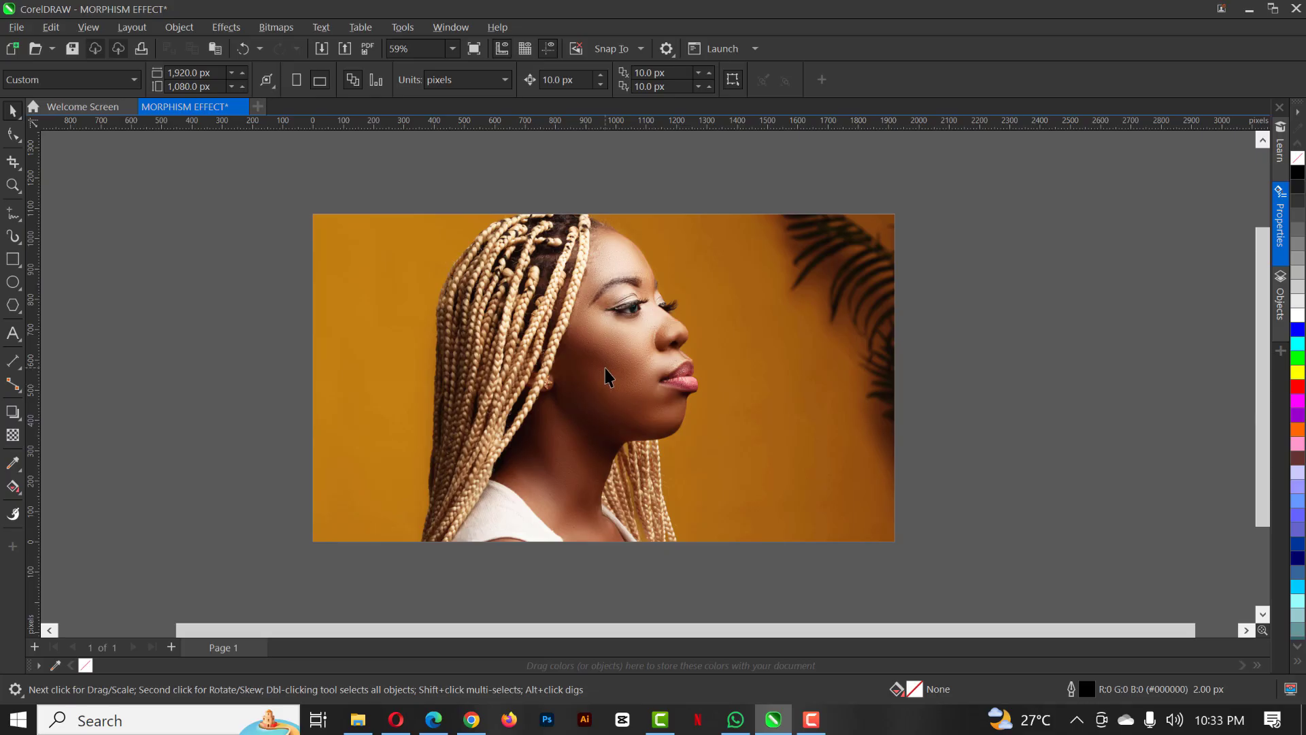
scroll(606, 371, "up", 2)
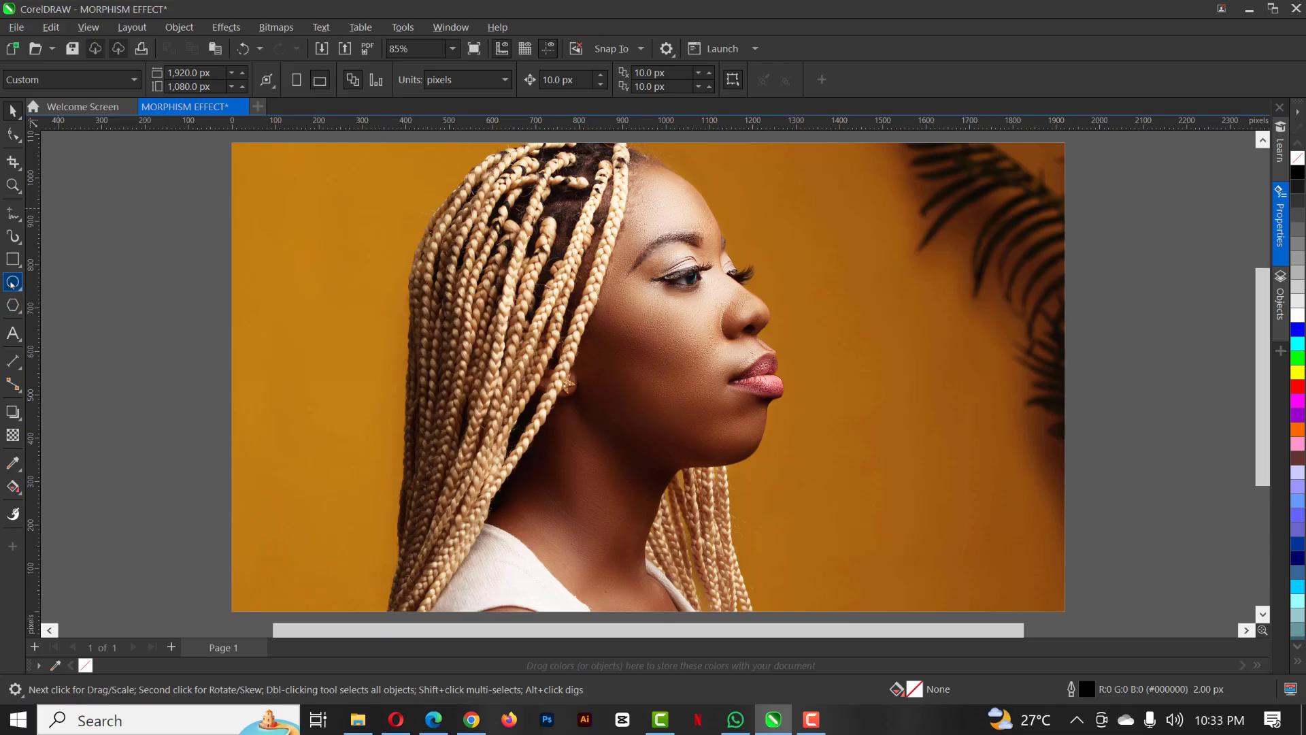
- Draw a tall rectangle over the woman's braids and round its corners to 92 px
left_click(12, 259)
left_click_drag(366, 247, 612, 547)
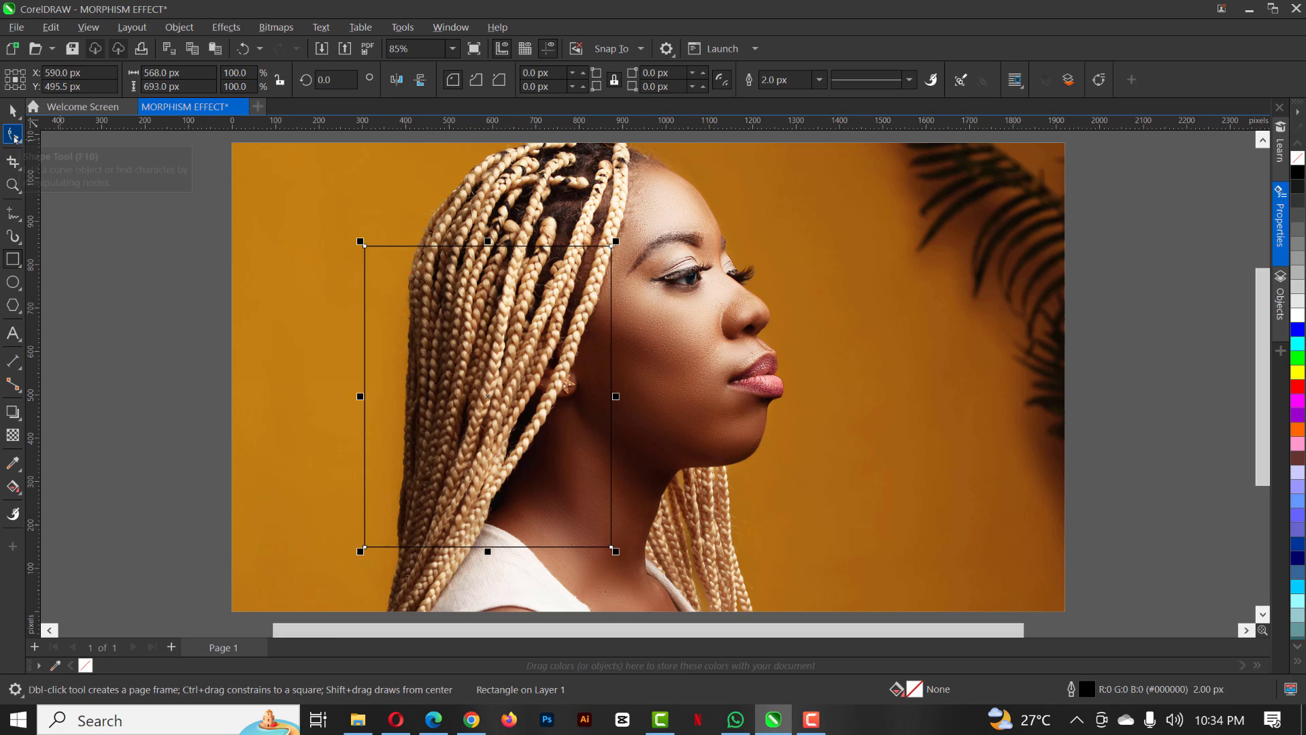
left_click(14, 135)
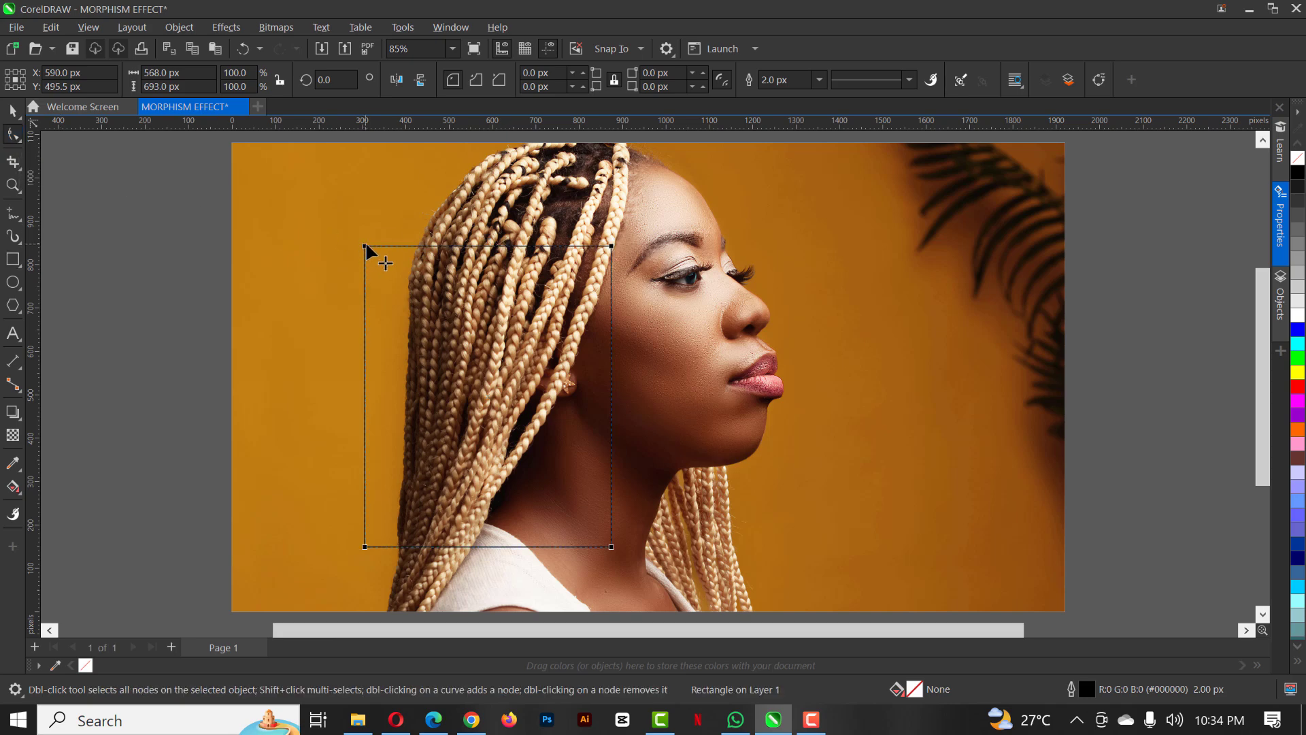
left_click_drag(365, 246, 404, 254)
- Fill the rounded card white and remove its outline
key("space")
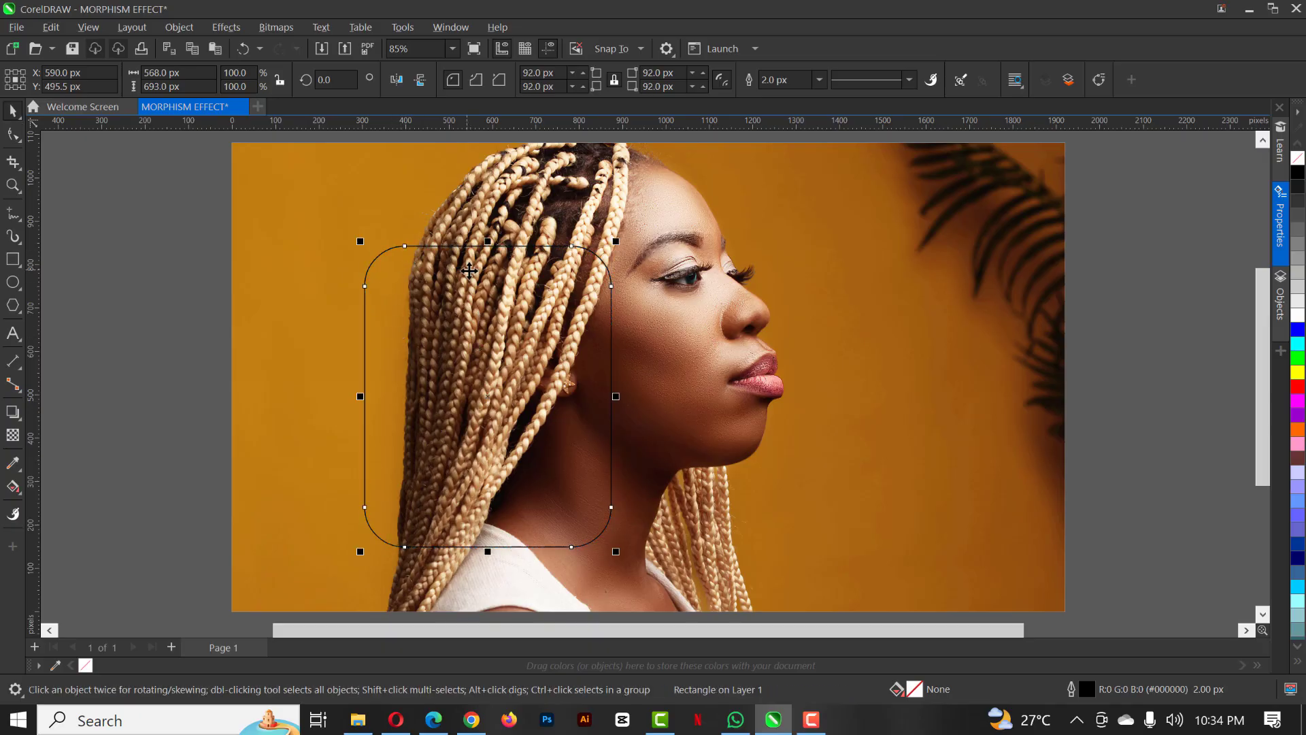
left_click(1298, 317)
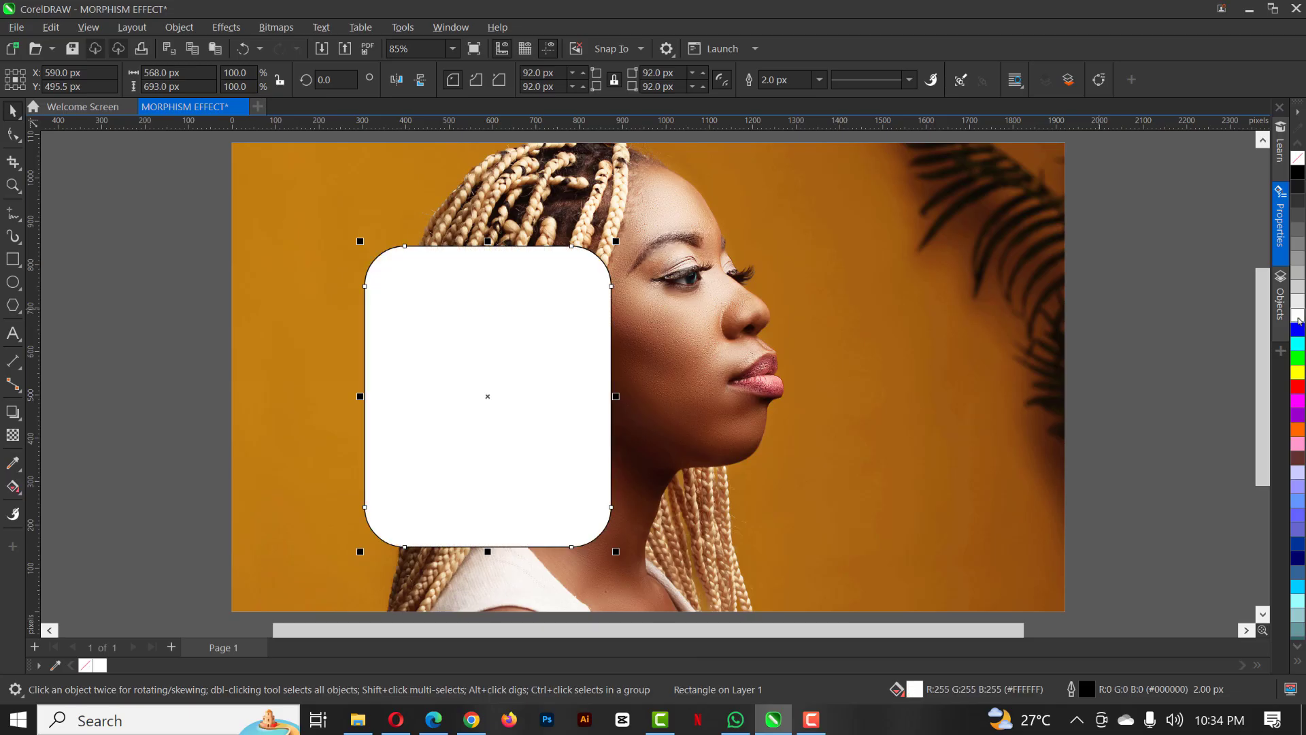
right_click(1298, 159)
key("Escape")
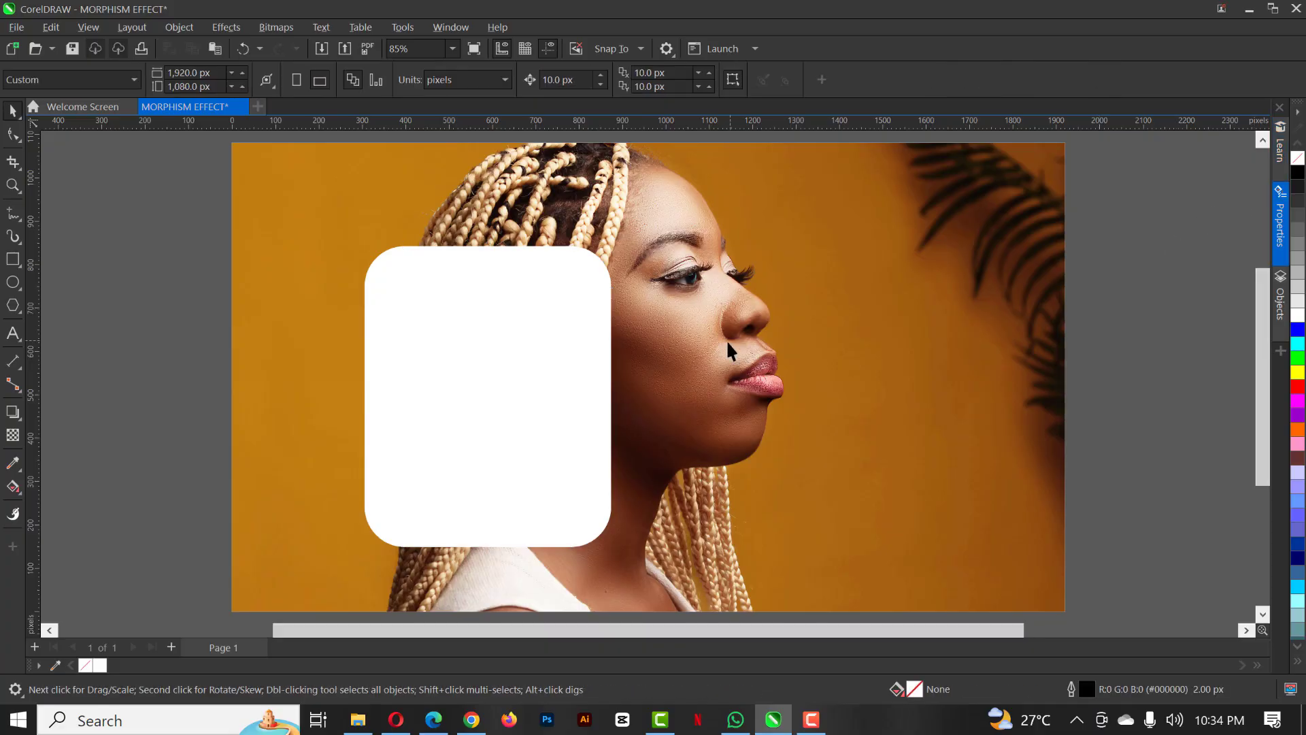
left_click(541, 330)
scroll(548, 250, "up", 6)
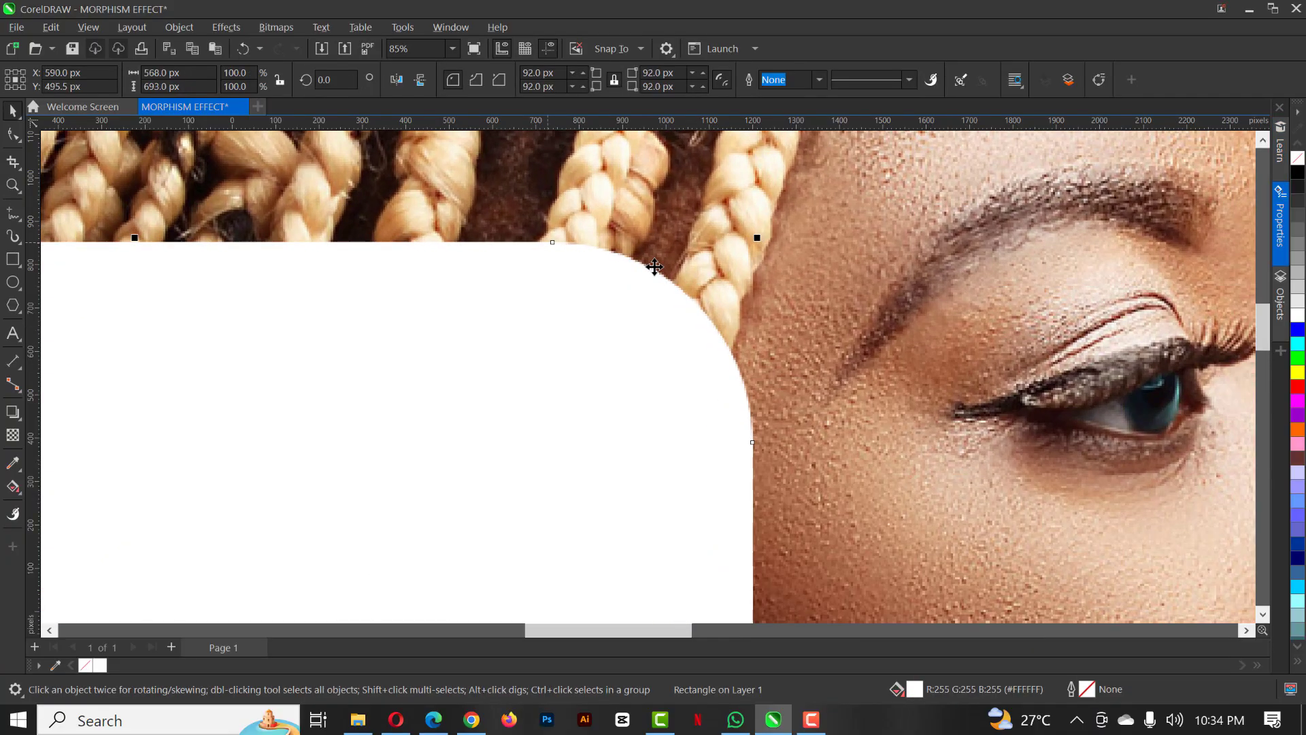
scroll(672, 277, "down", 6)
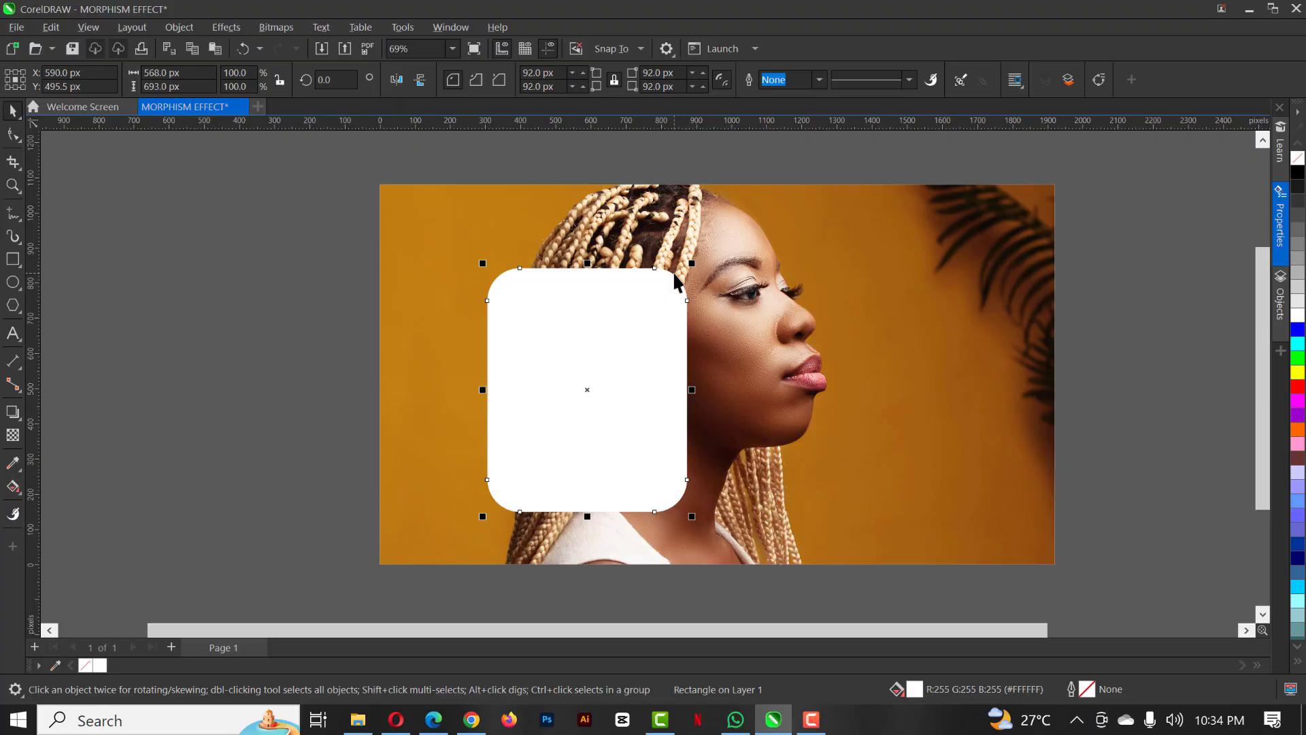
scroll(672, 272, "up", 1)
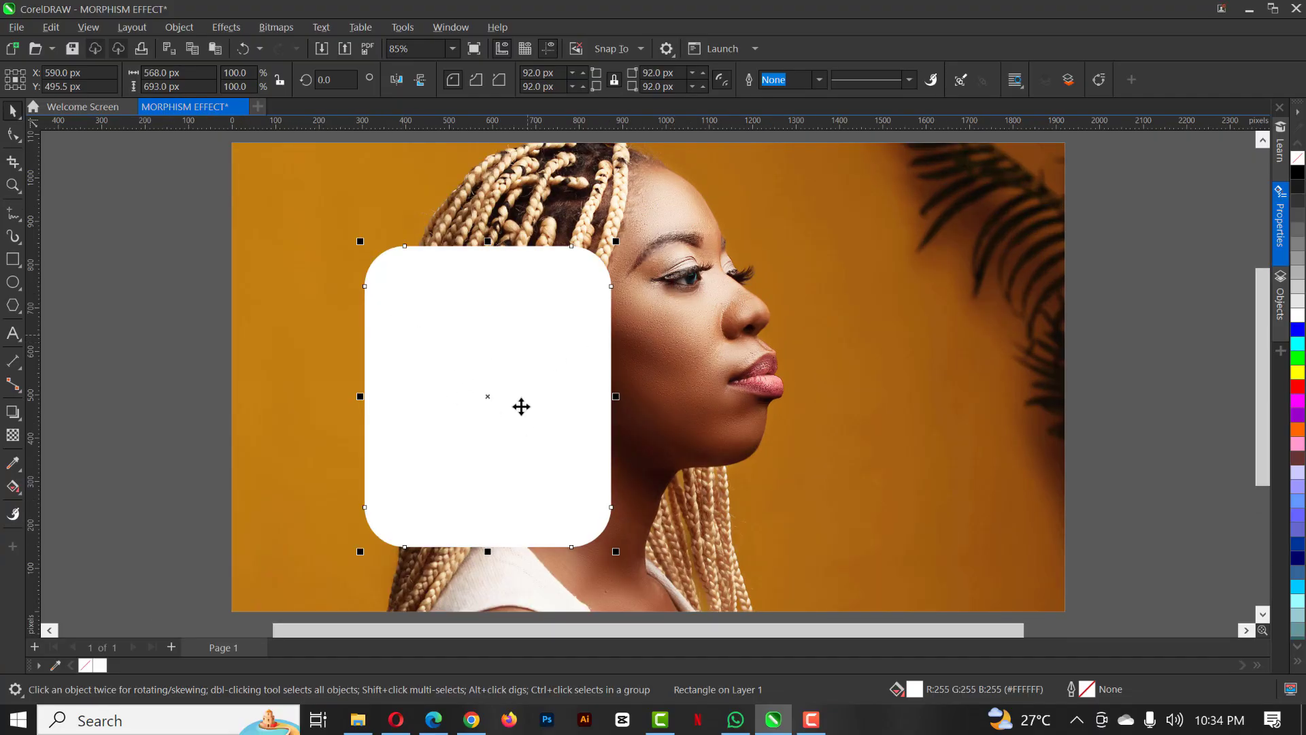
left_click(483, 555)
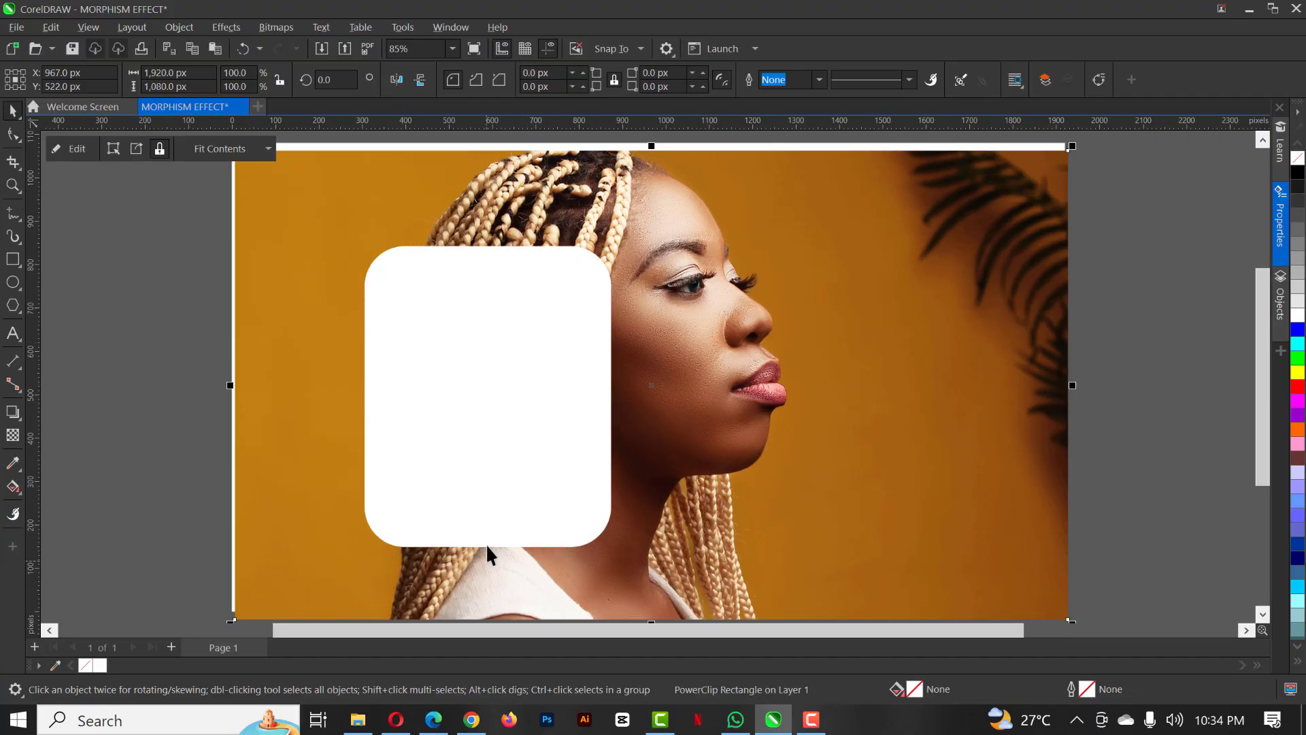
key("ctrl+z")
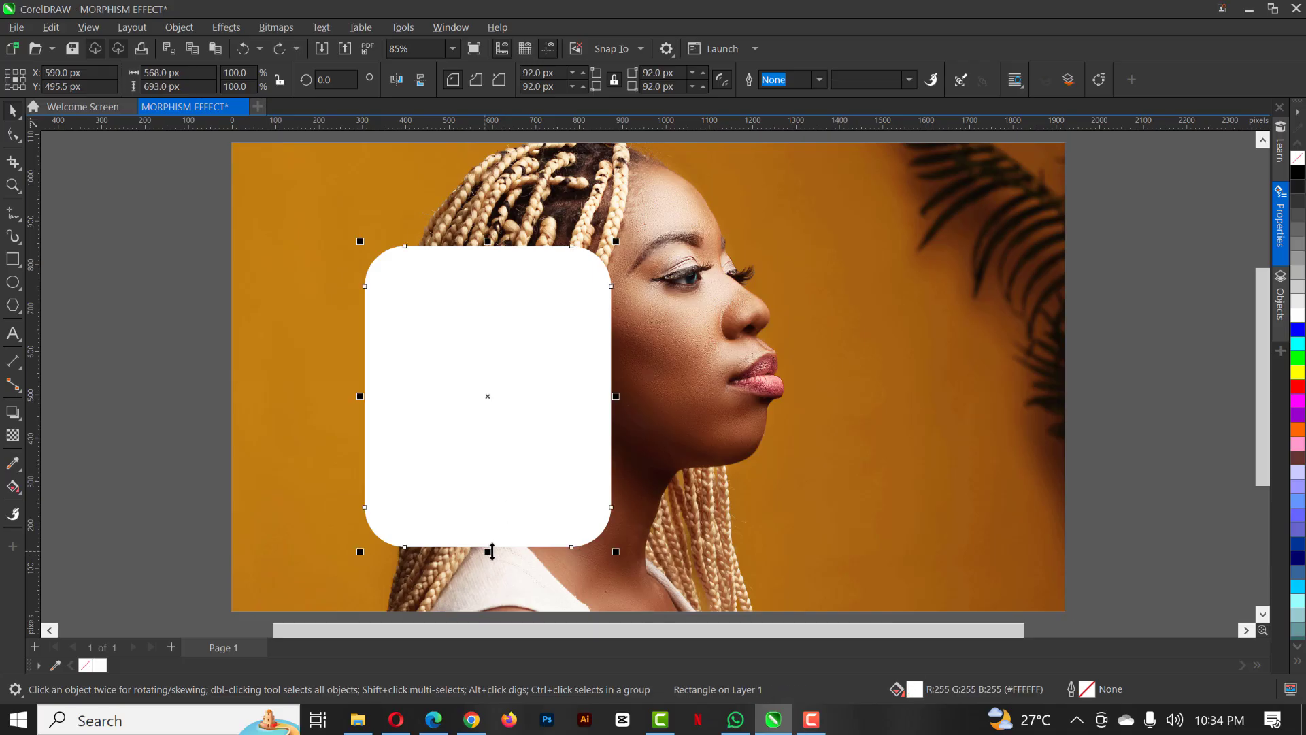
- Stretch the card to 753 px high and shift it slightly up on the photo
left_click_drag(489, 553, 487, 579)
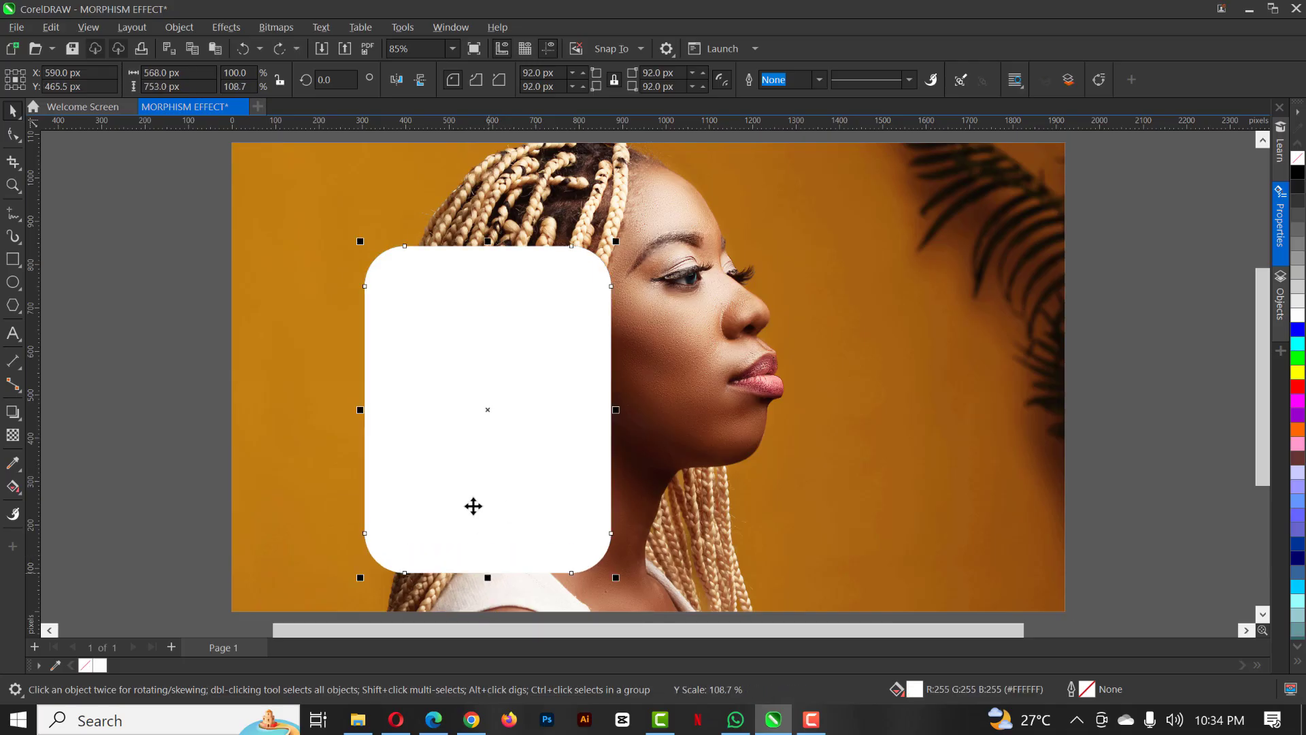
mouse_move(496, 469)
left_mouse_down()
mouse_move(496, 456)
mouse_move(522, 469)
left_mouse_up()
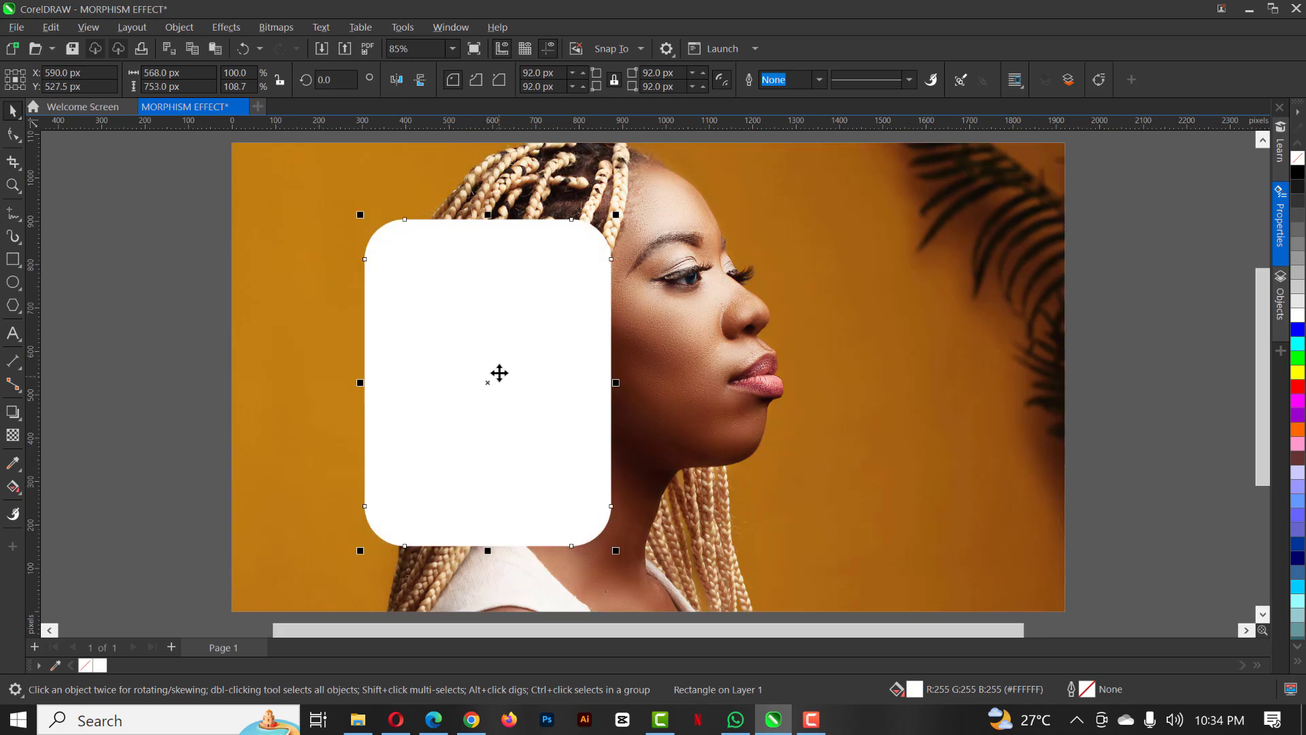
scroll(575, 347, "down", 1)
scroll(429, 354, "down", 1)
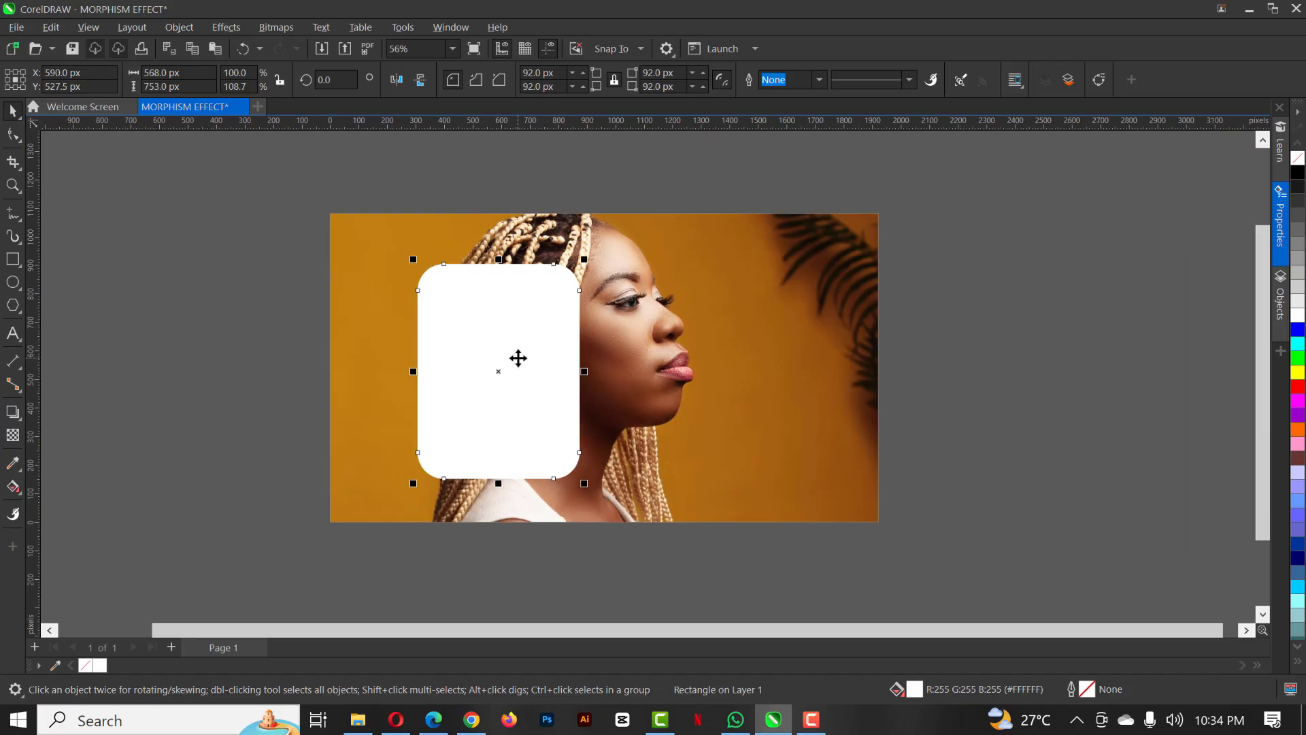
- Drag two copies of the rounded card off the page to the left and line them up
left_click_drag(510, 353, 209, 359)
scroll(329, 356, "down", 2)
scroll(382, 364, "up", 1)
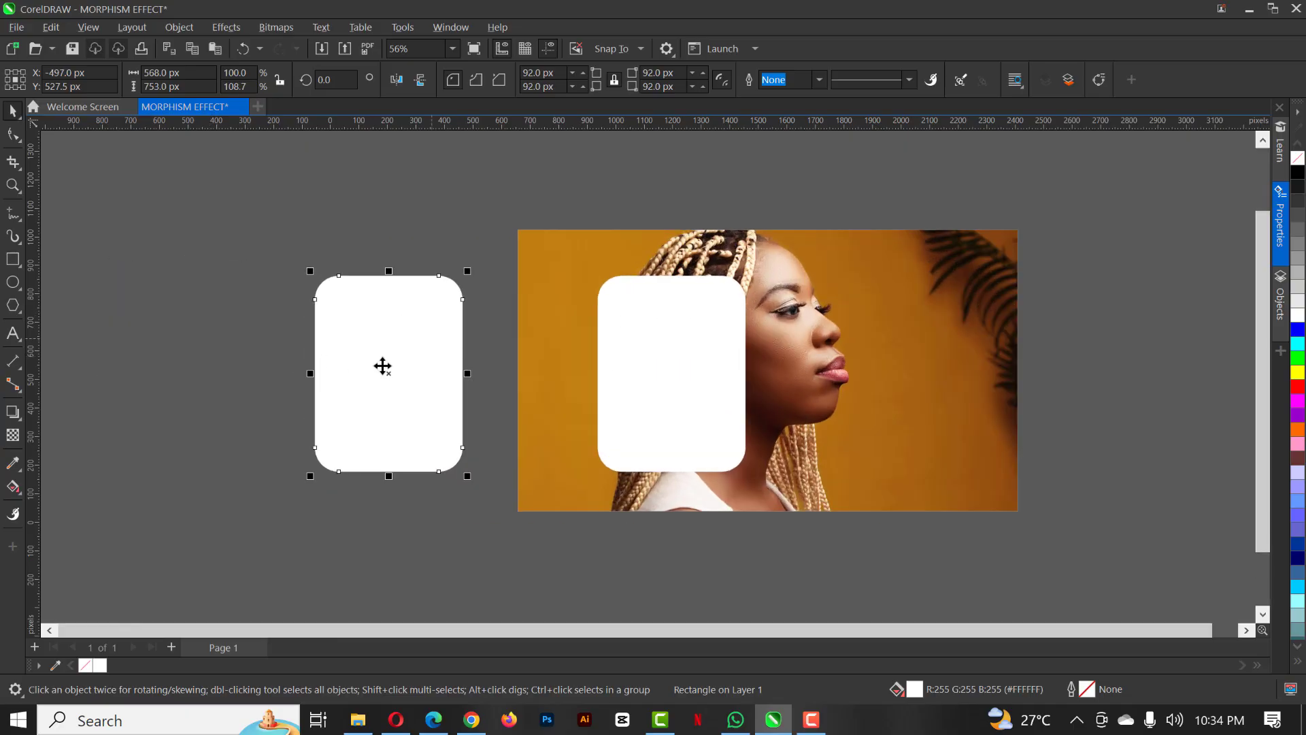
scroll(389, 367, "down", 1)
left_click_drag(412, 367, 262, 362)
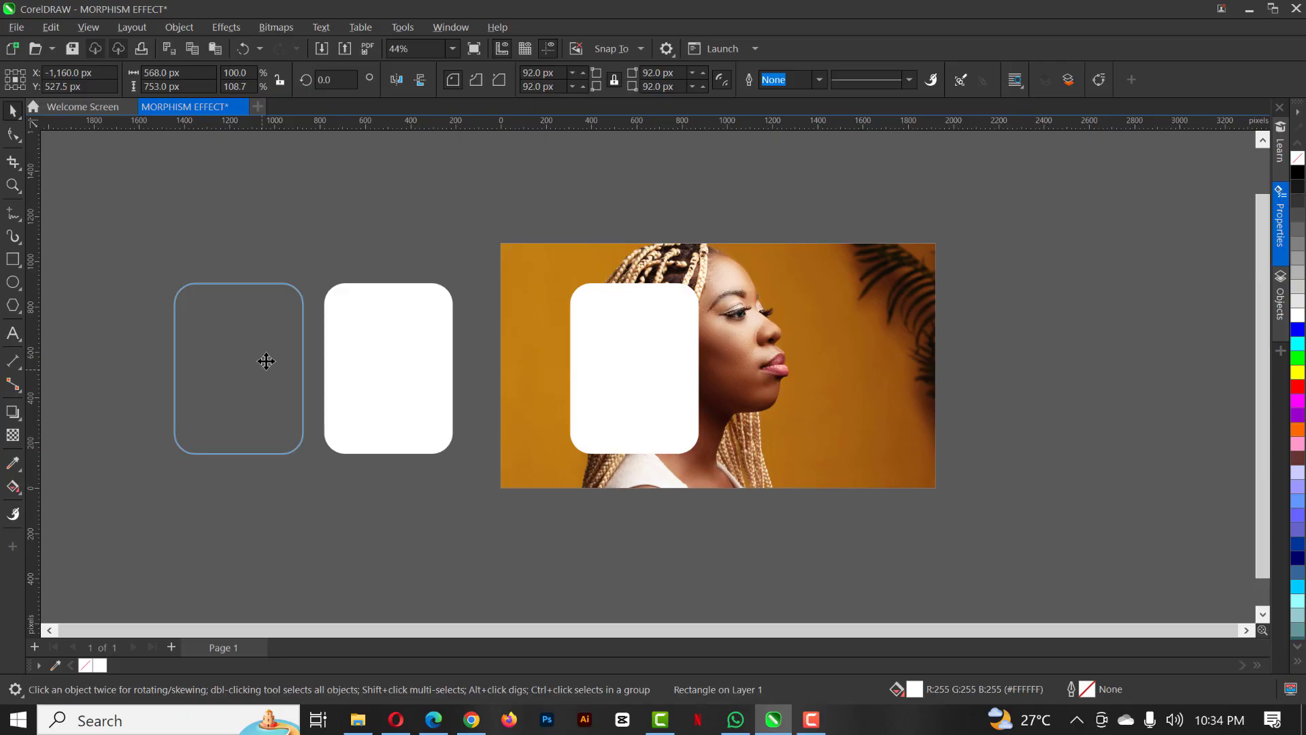
key("Right")
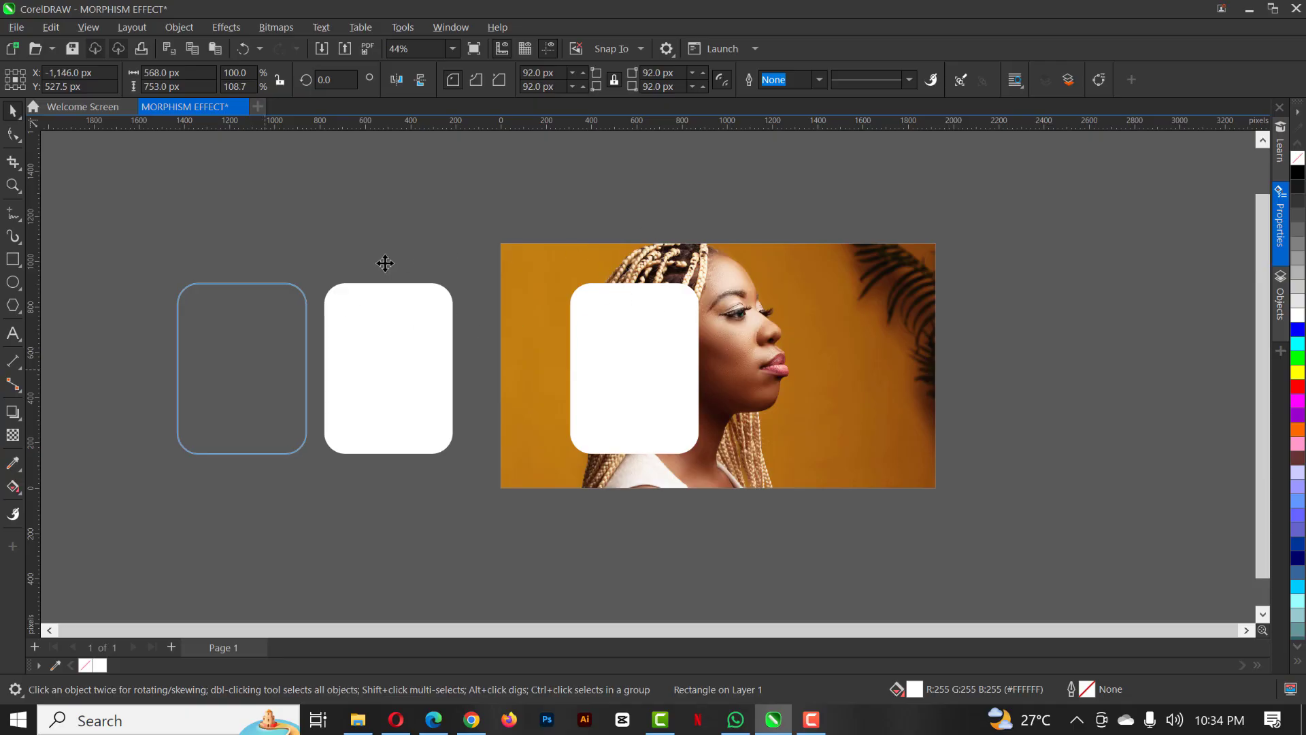
left_click_drag(385, 264, 371, 323)
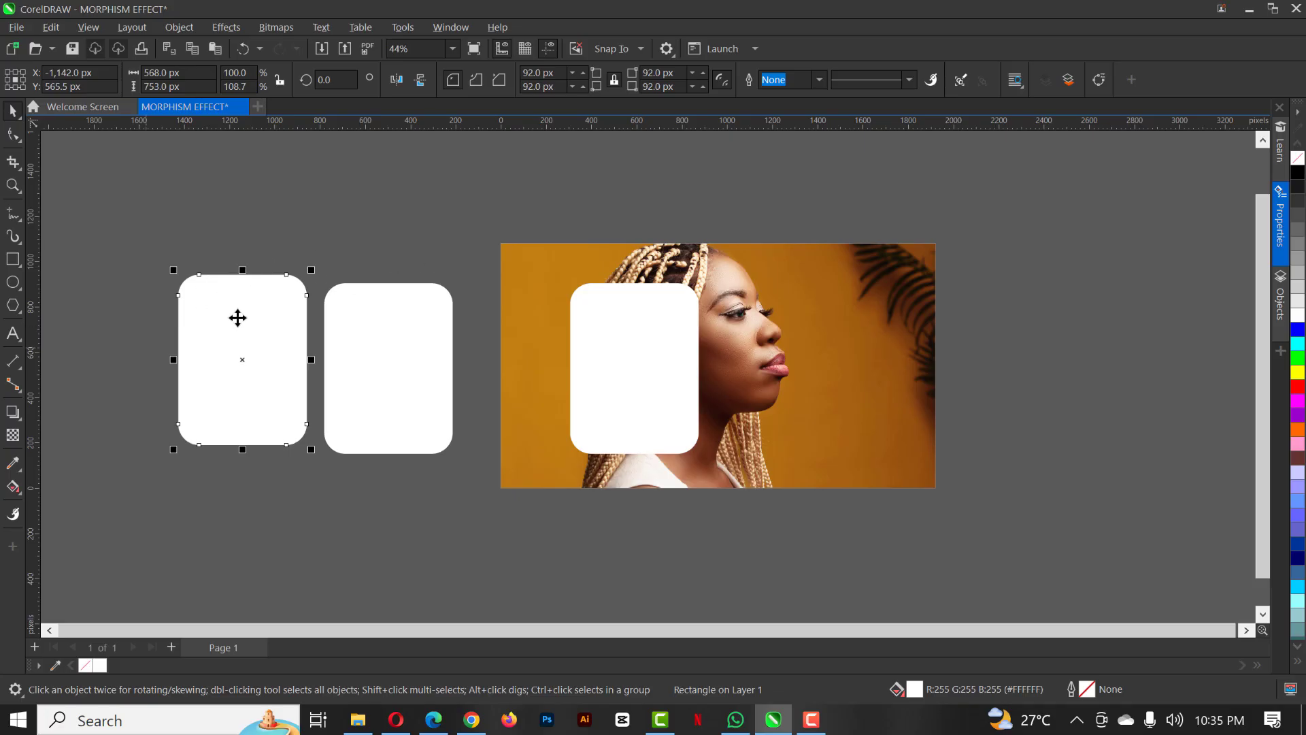
left_click_drag(238, 318, 260, 359)
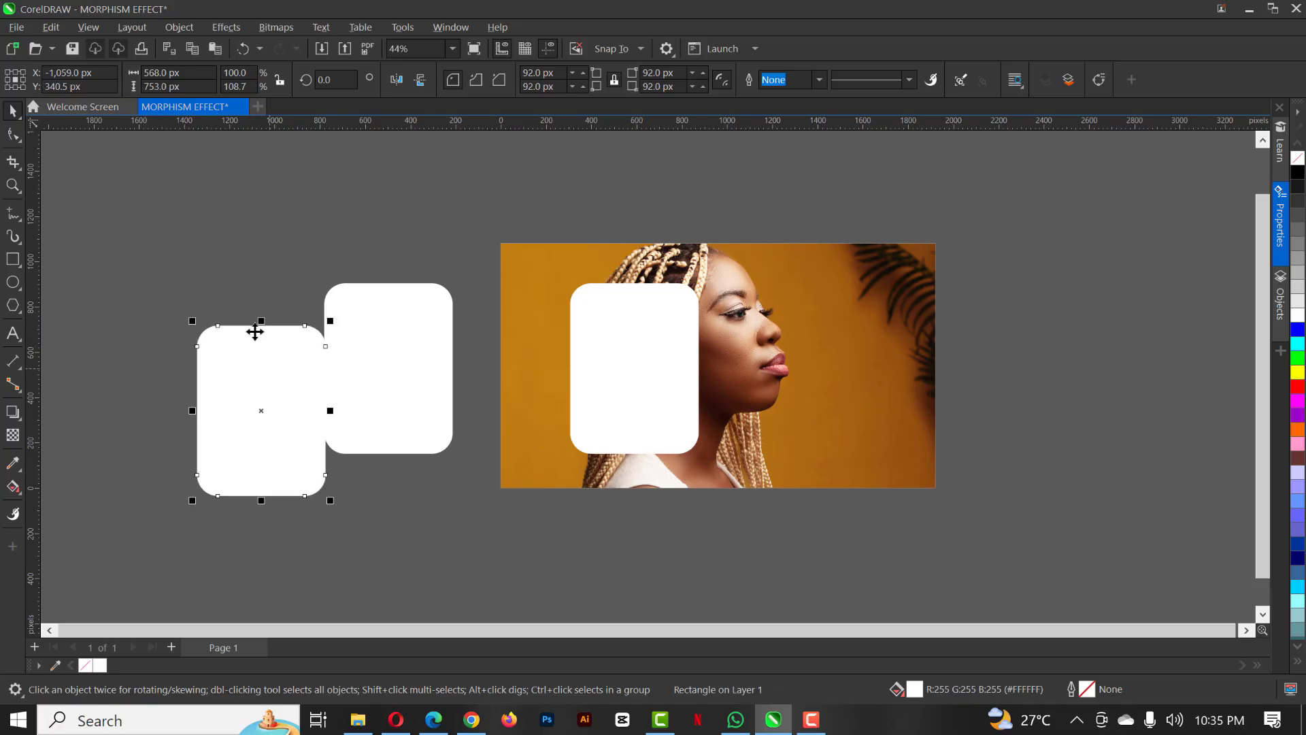
left_click(255, 358)
left_click(247, 256)
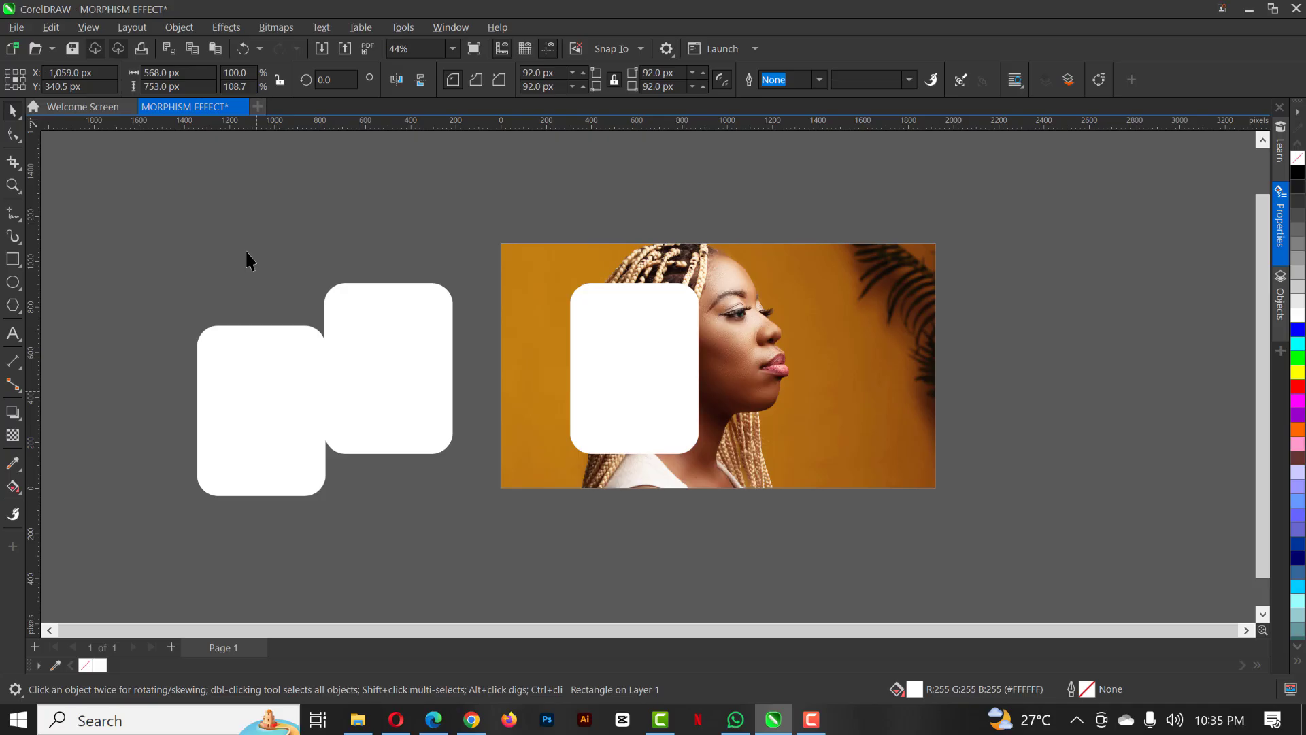
left_click(272, 422)
left_click_drag(265, 402, 259, 366)
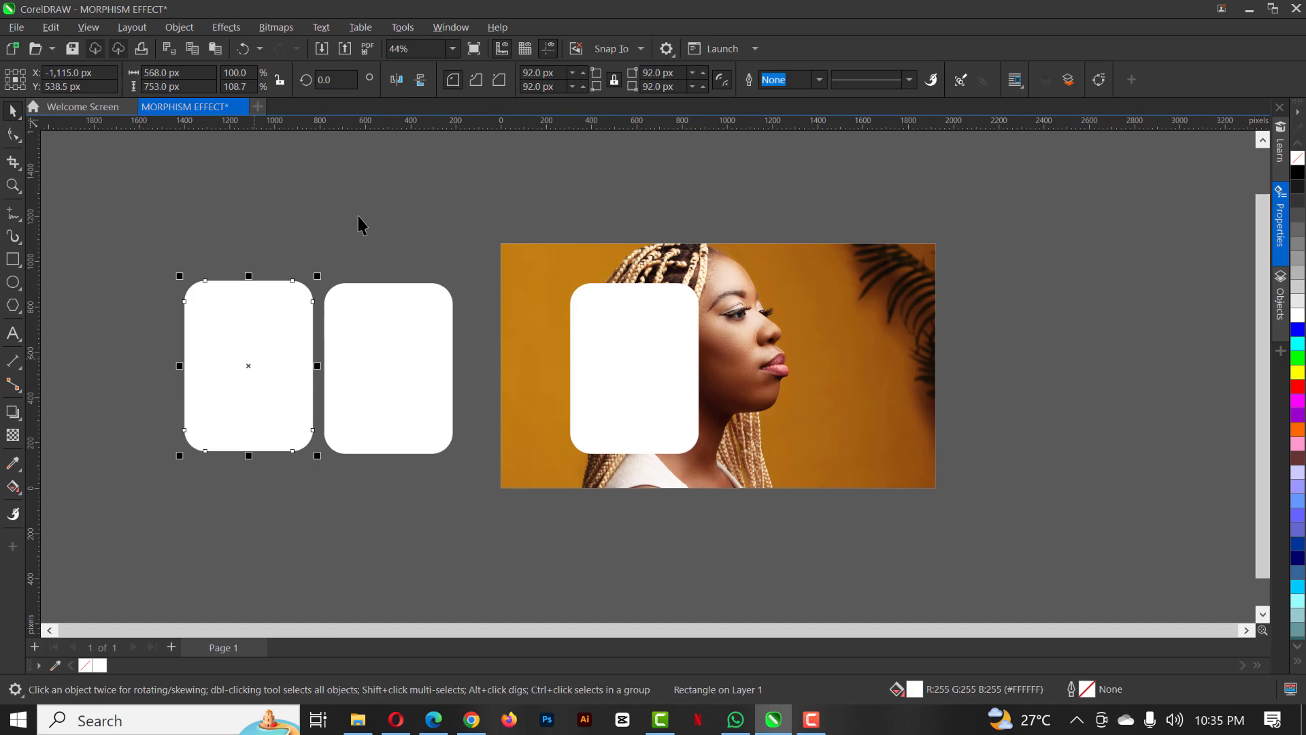
- Make the leftmost copy outline-only: no fill and a white outline
key("Escape")
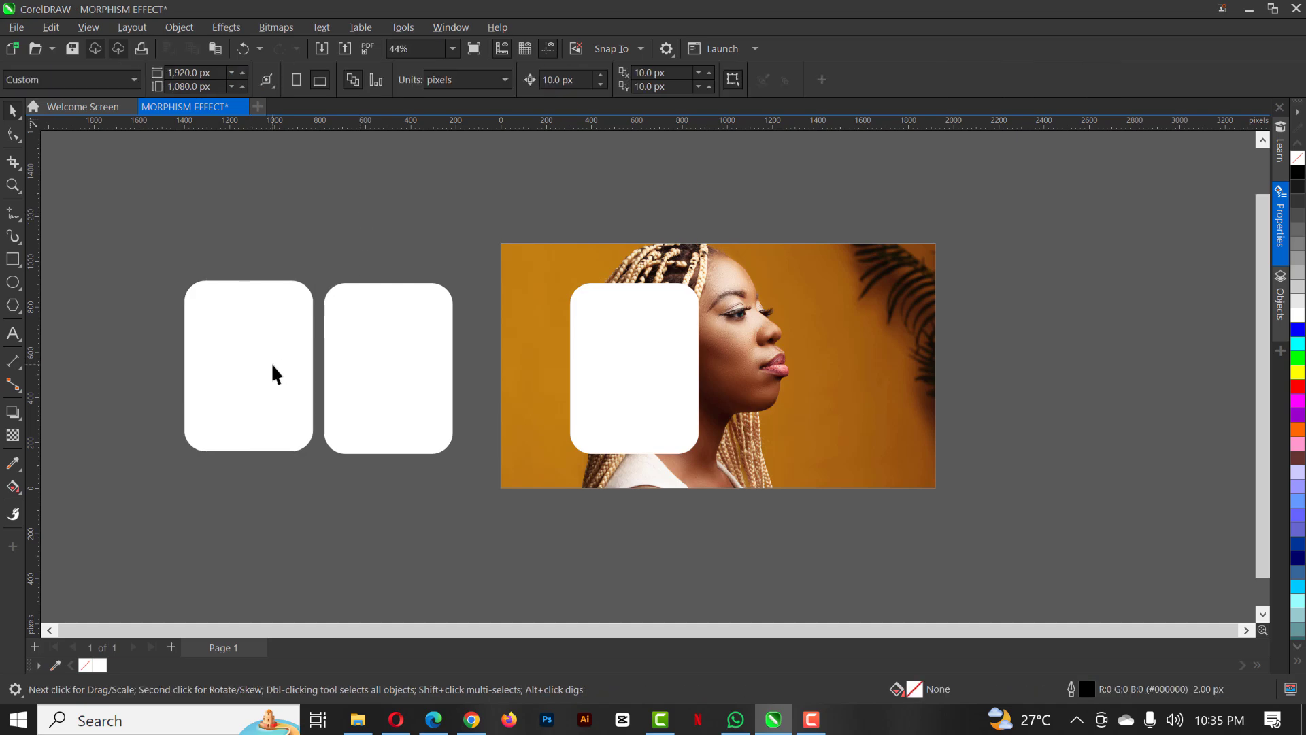
left_click(266, 320)
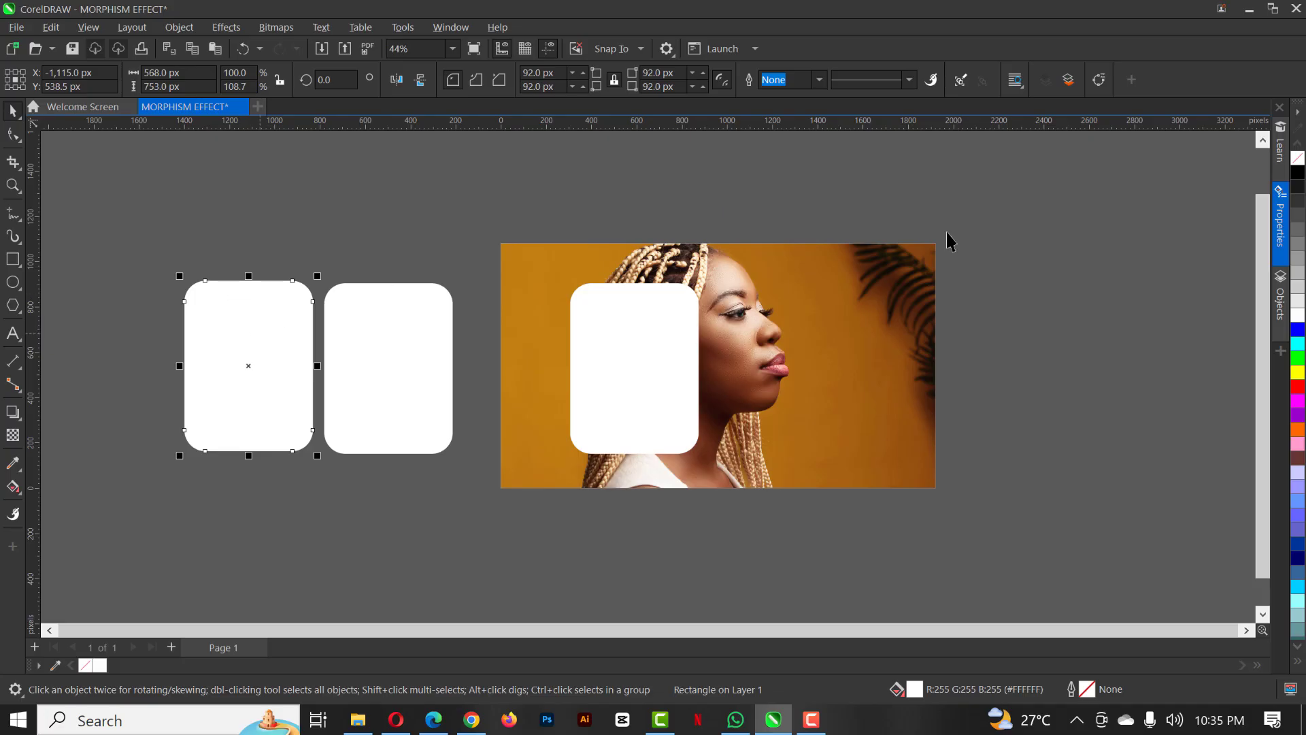
left_click(1297, 161)
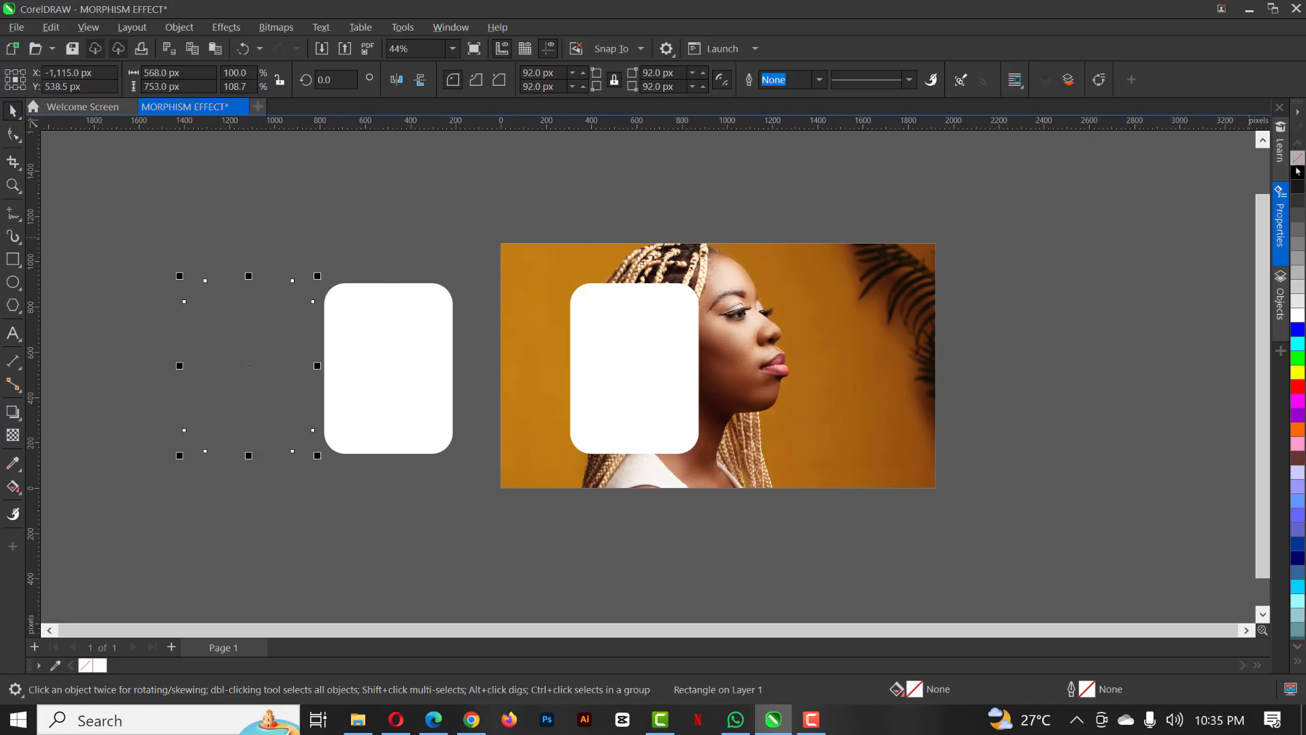
right_click(1297, 314)
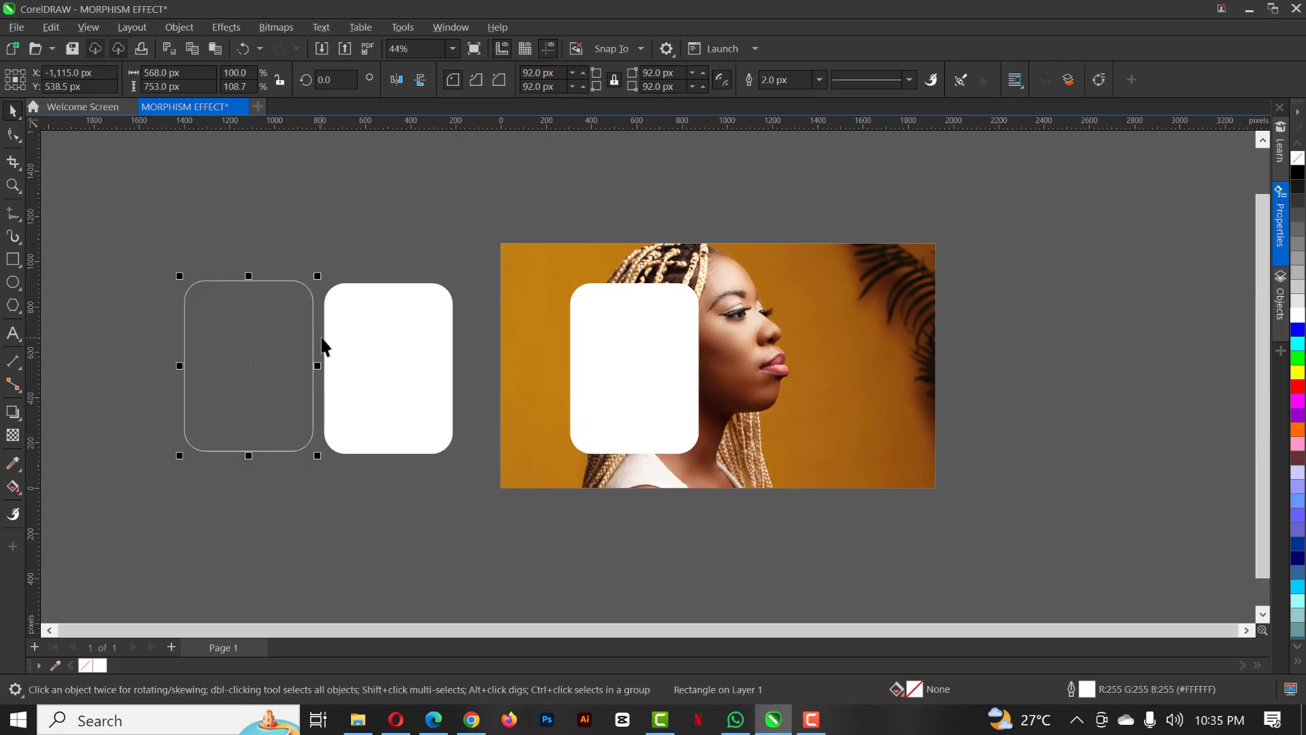
- Drop a copy of the white card above it and fill that copy dark grey
scroll(370, 313, "up", 1)
left_click(379, 361)
scroll(371, 308, "down", 2)
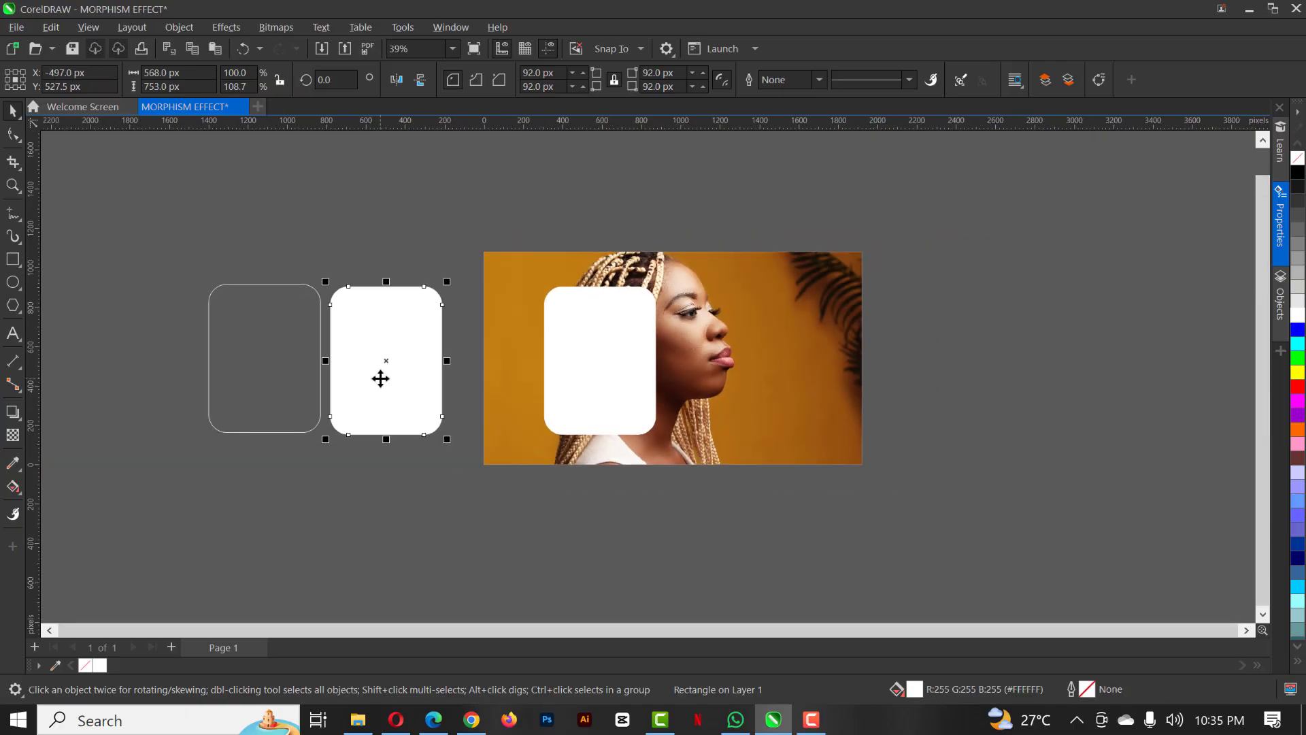
left_click_drag(380, 379, 366, 222)
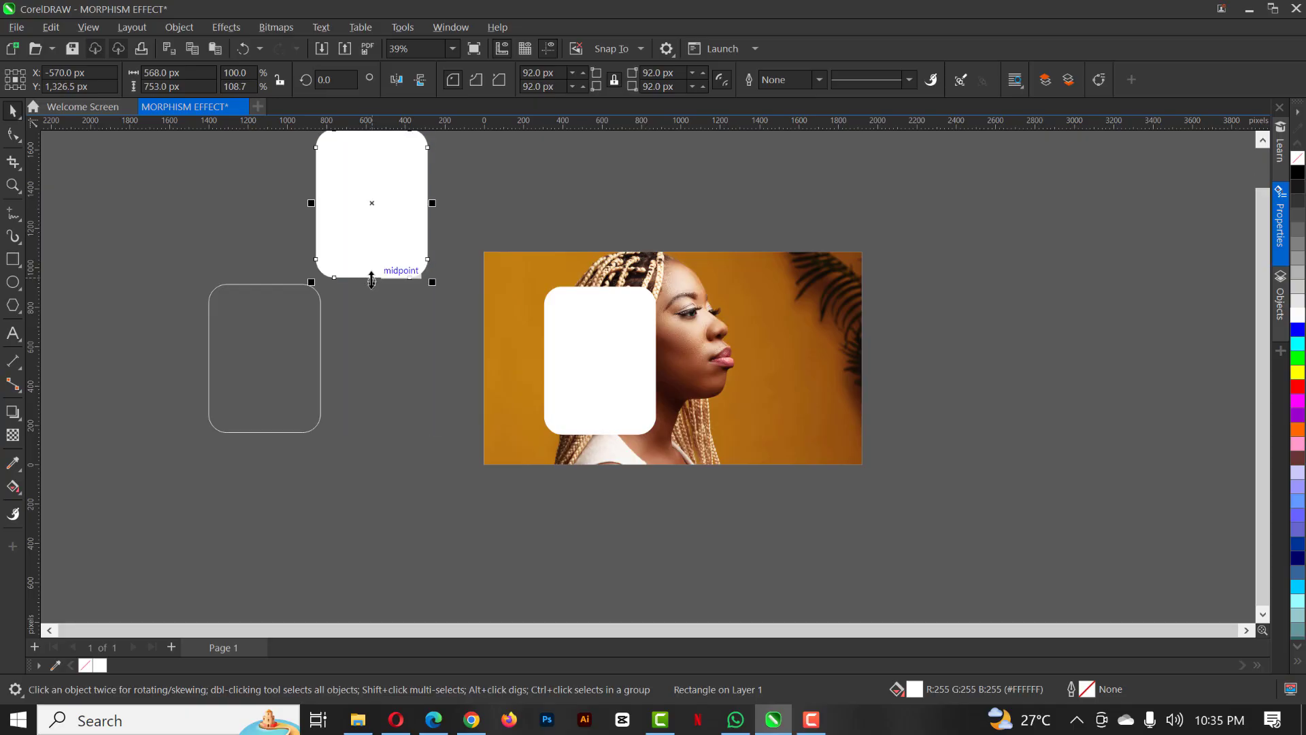
key("ctrl+z")
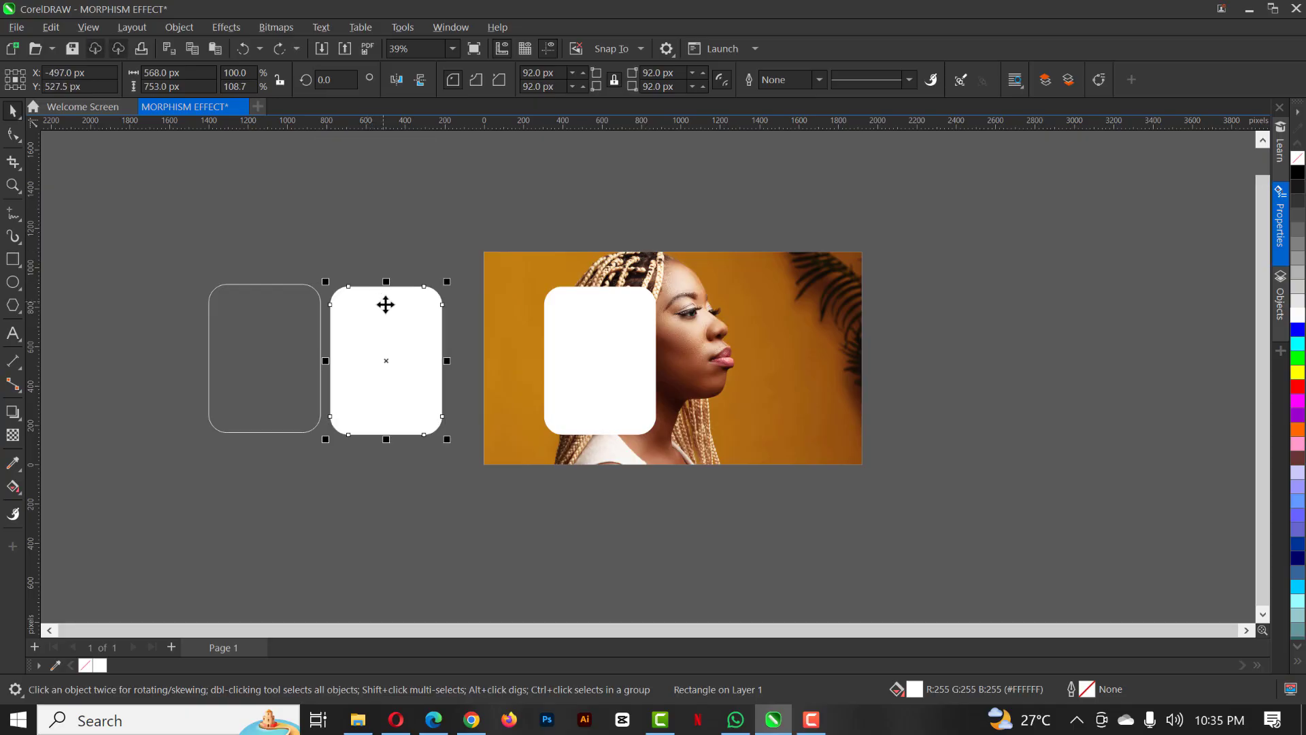
left_click_drag(390, 332, 390, 204)
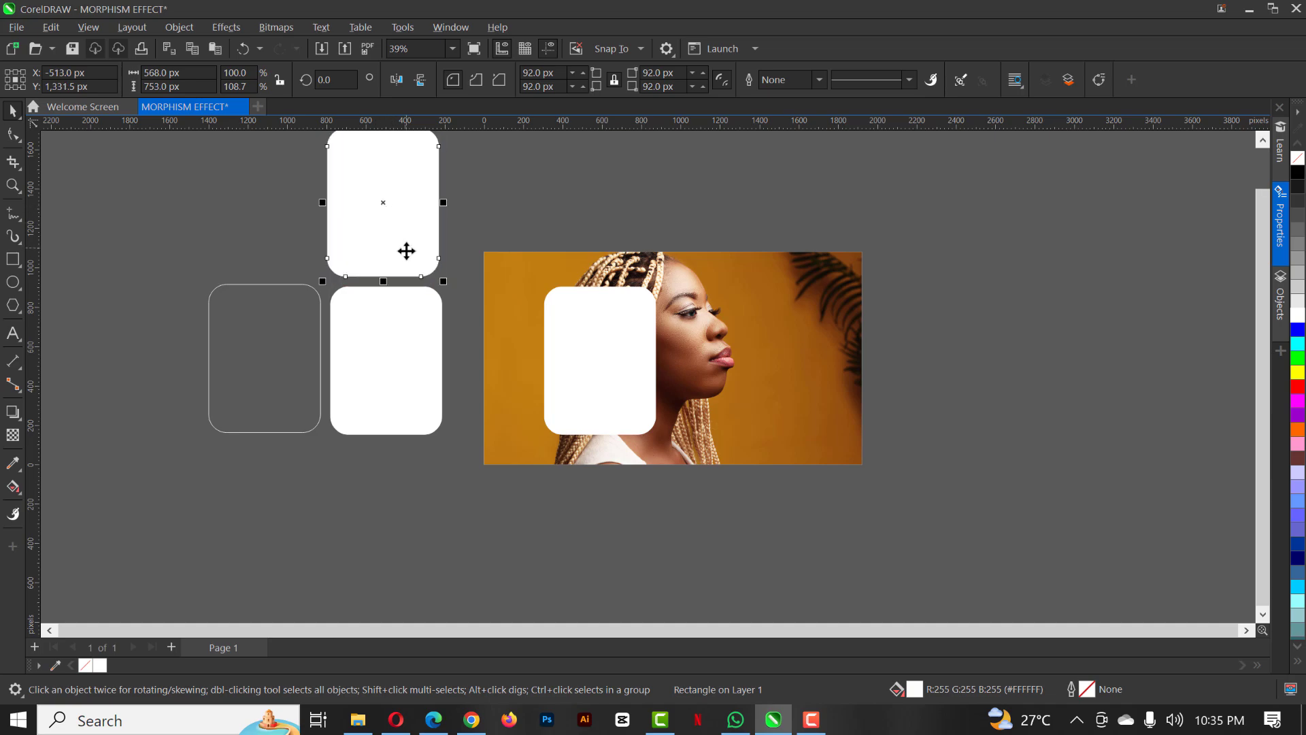
scroll(407, 252, "down", 1)
scroll(408, 190, "up", 1)
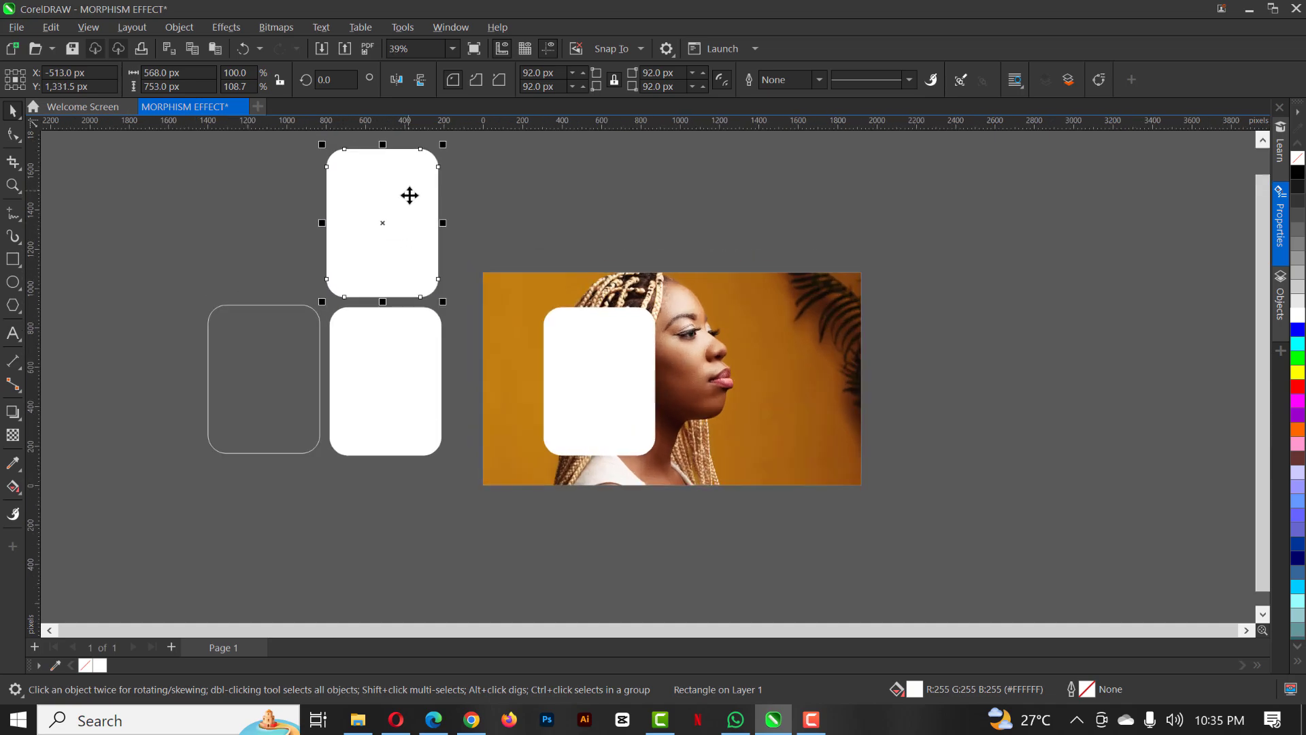
left_click(1296, 203)
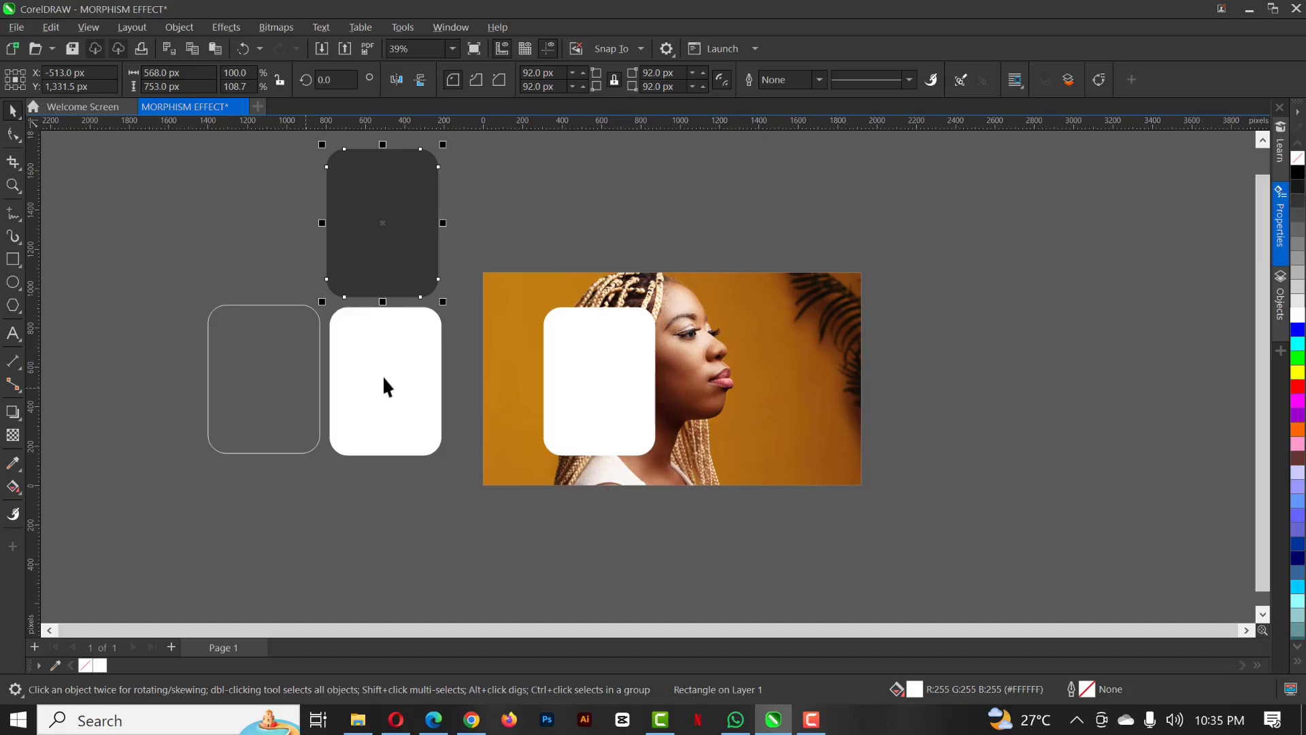
scroll(405, 333, "up", 2)
left_click(697, 346)
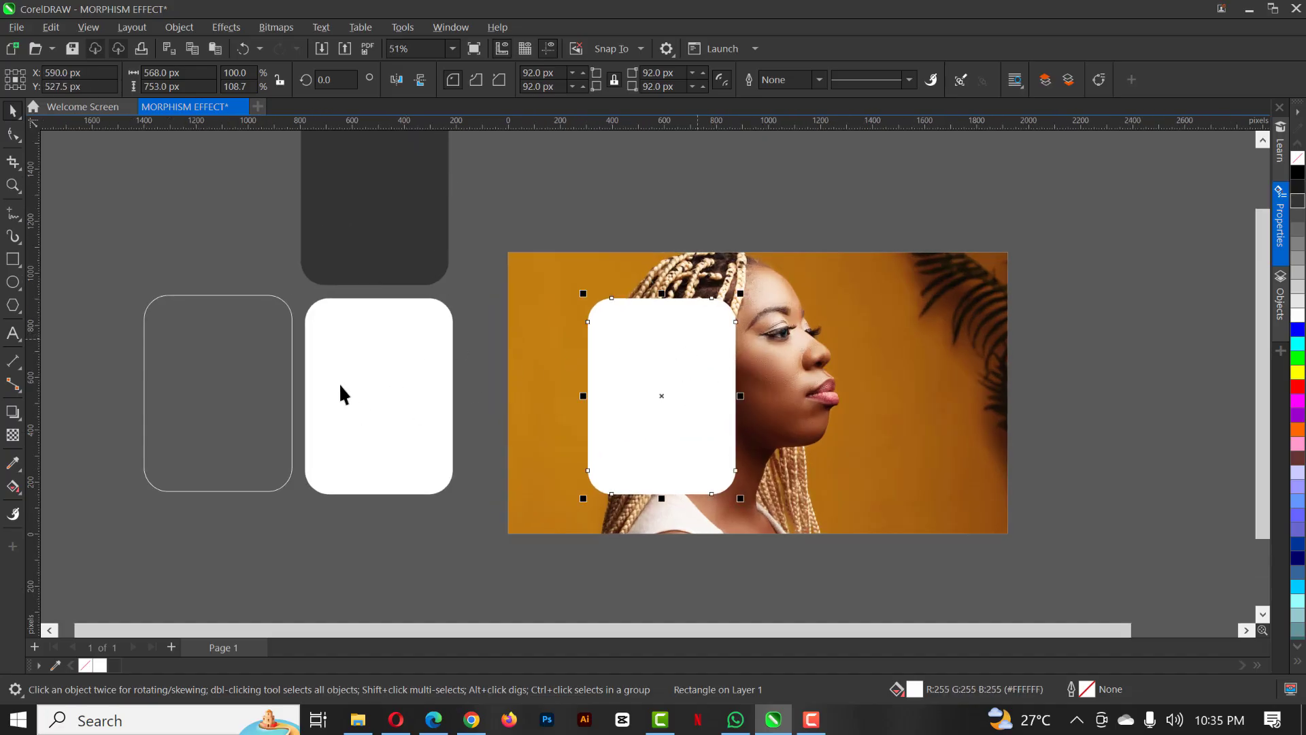
scroll(736, 293, "down", 3)
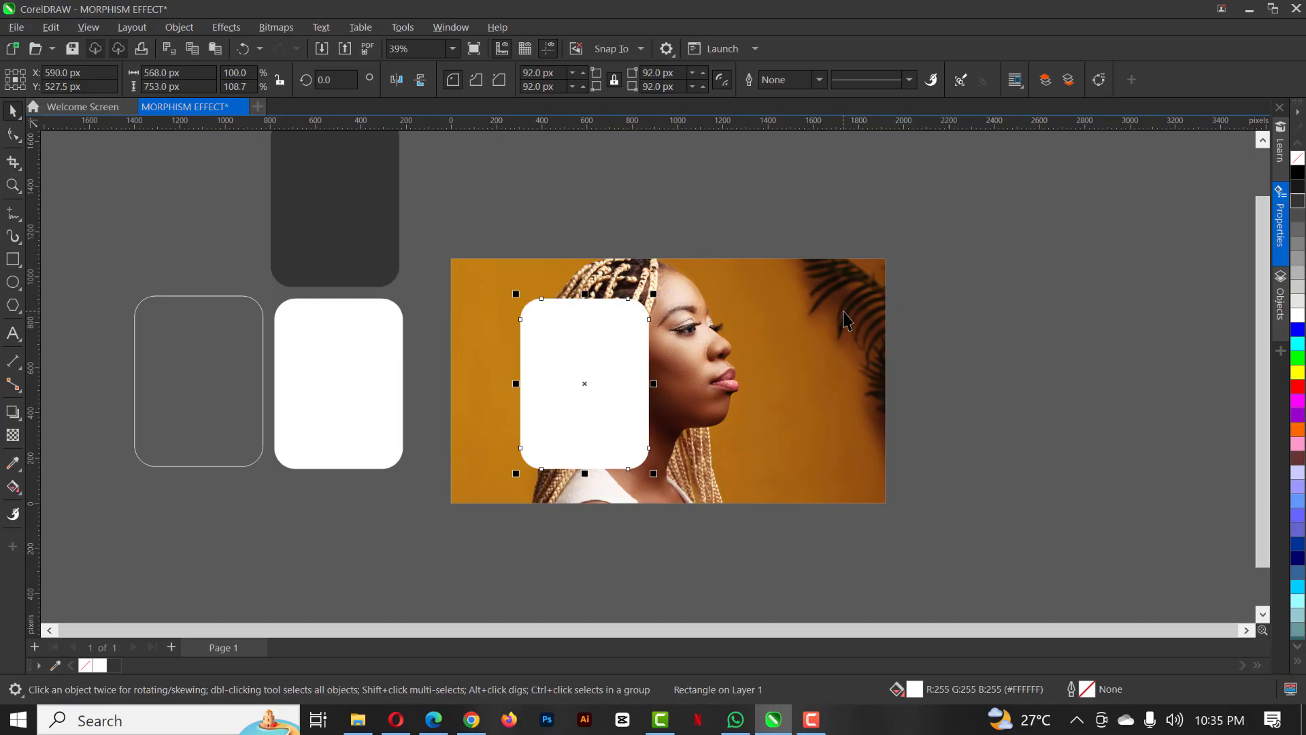
left_click(737, 310)
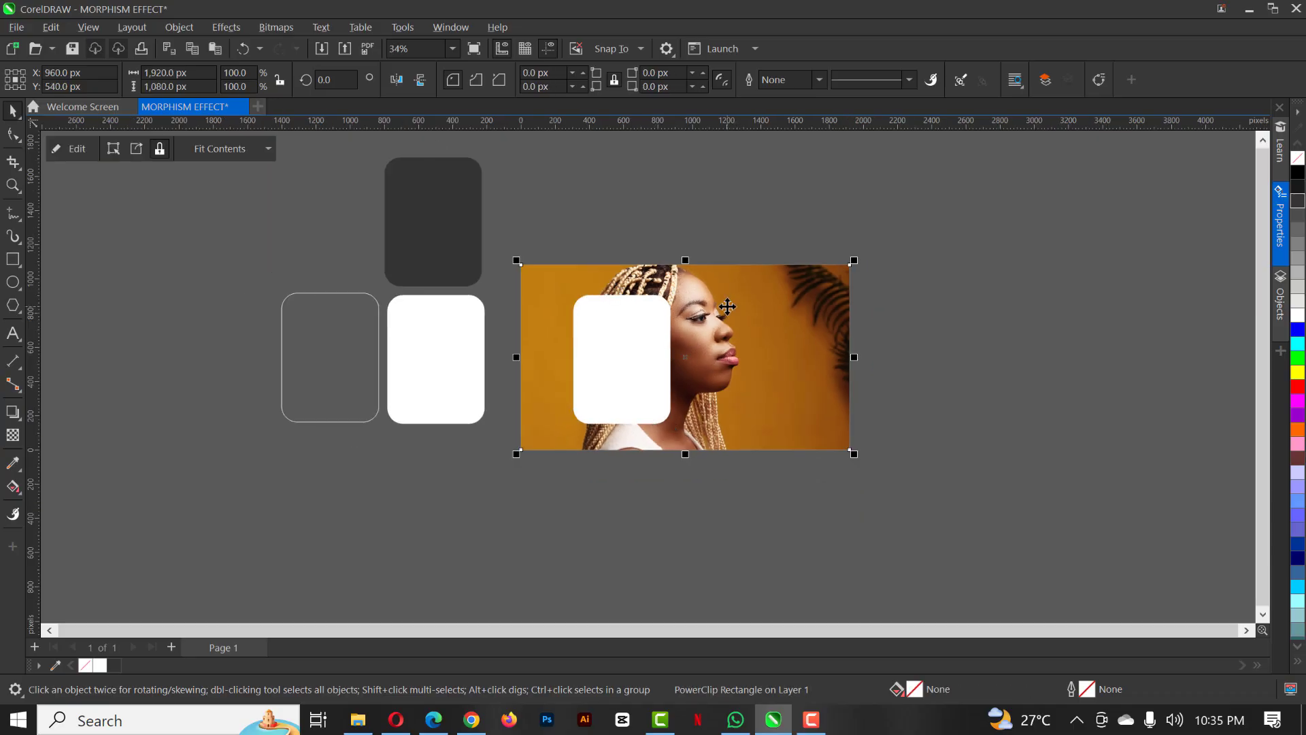
- Copy the clipped photo to the right of the page and convert it to a 1920 × 1080 RGB bitmap
scroll(727, 310, "up", 2)
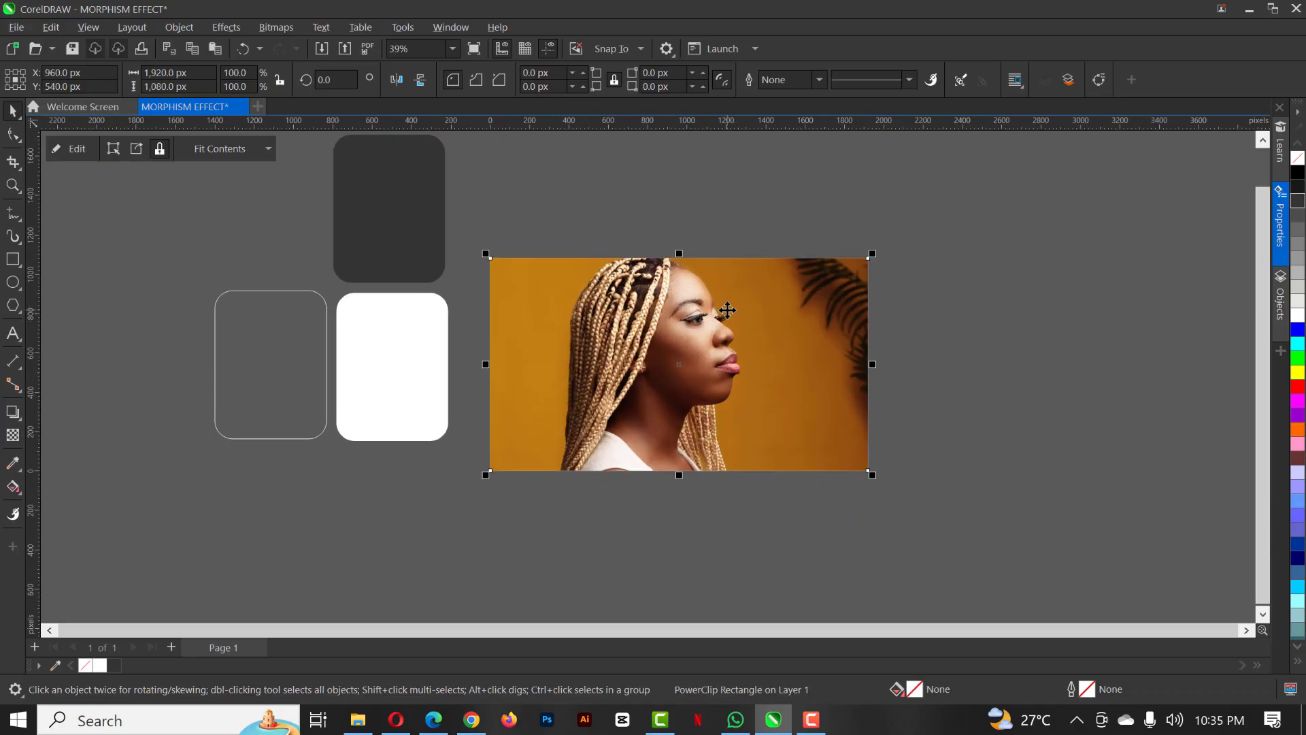
scroll(727, 310, "down", 2)
left_click_drag(771, 316, 976, 314)
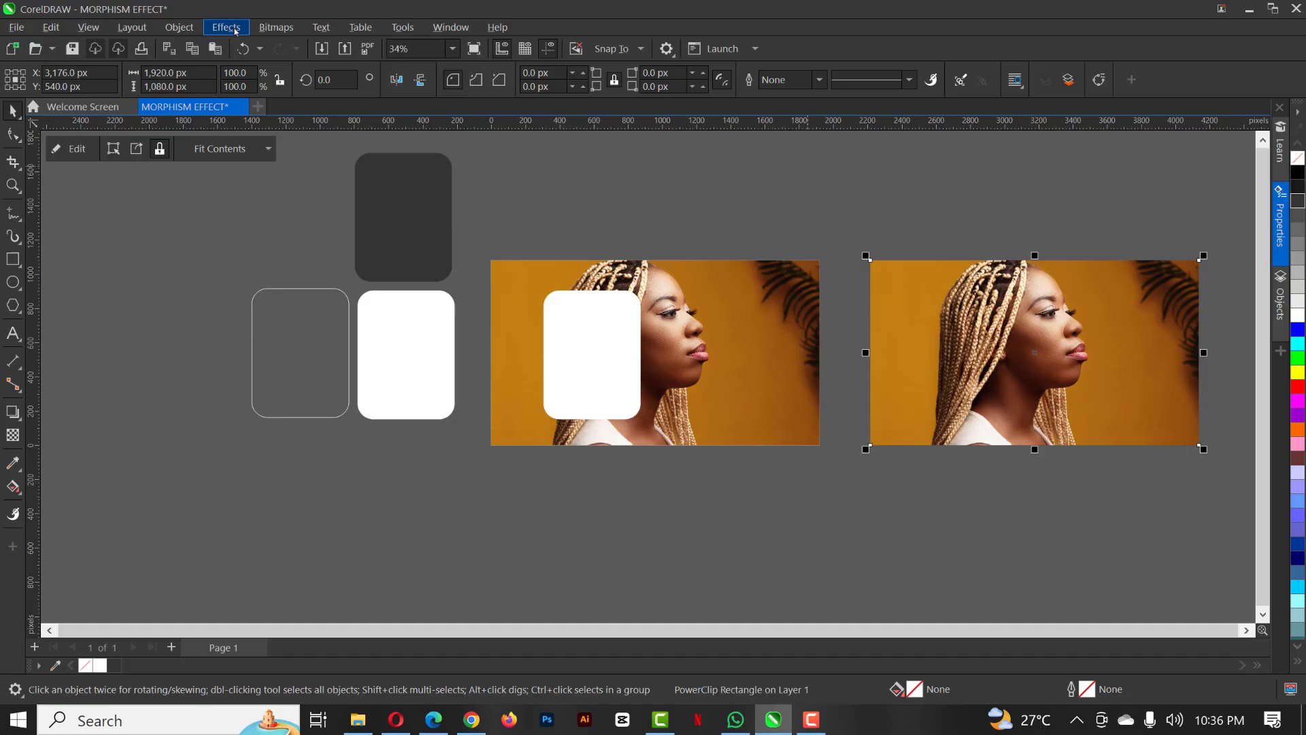
left_click(275, 27)
left_click(293, 45)
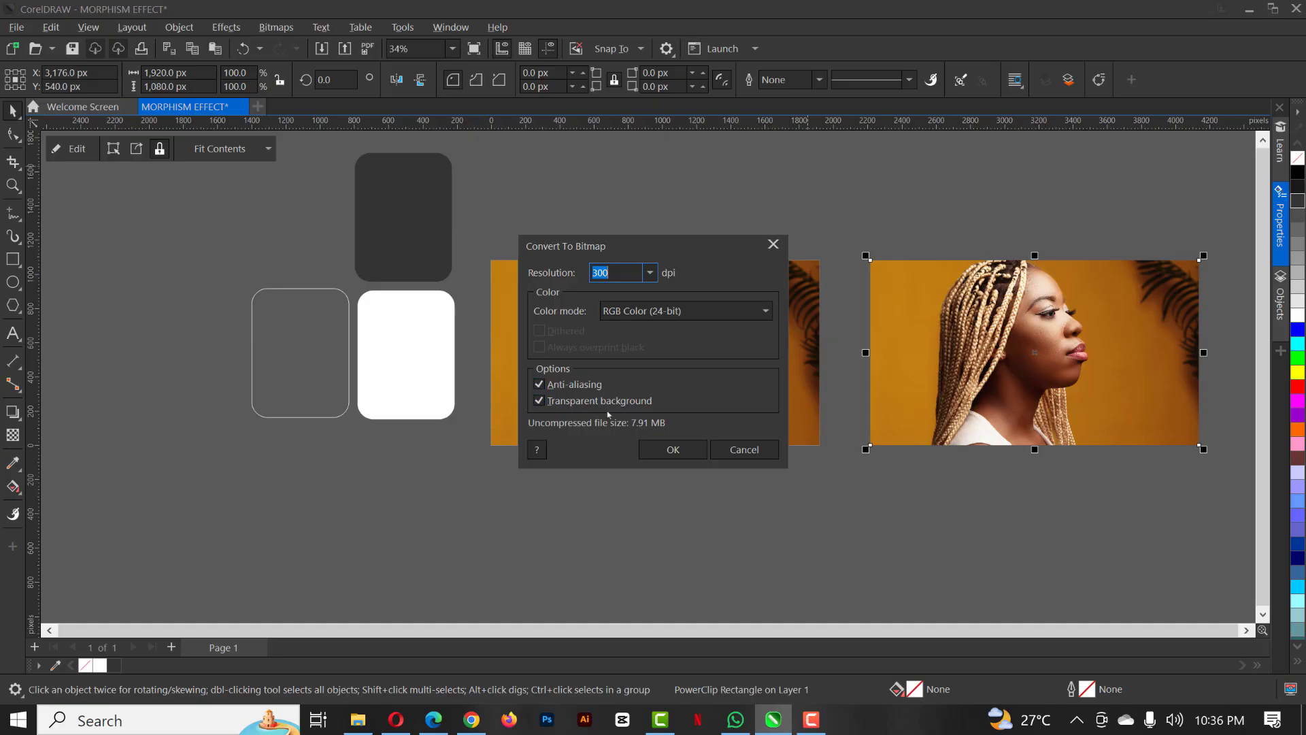
left_click(673, 449)
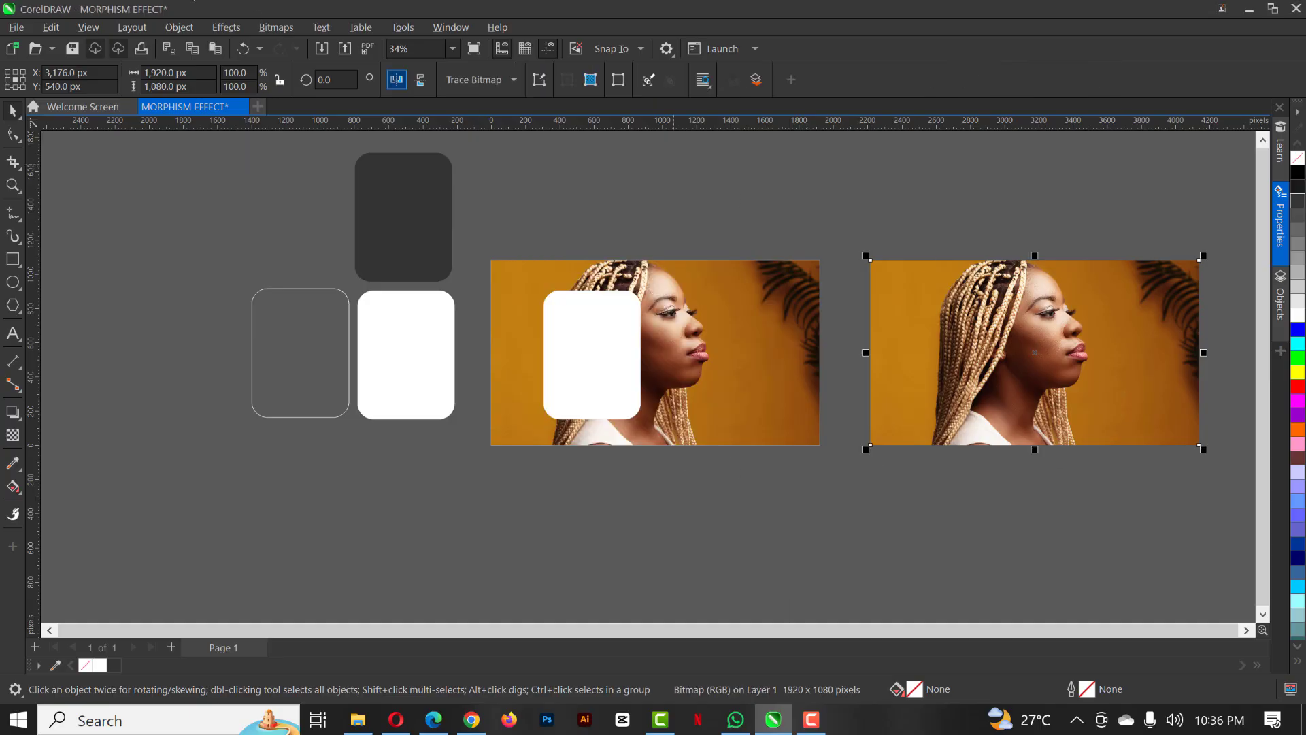
- Apply a Gaussian Blur of radius 12 to the bitmap copy and collapse the effects docker
left_click(218, 30)
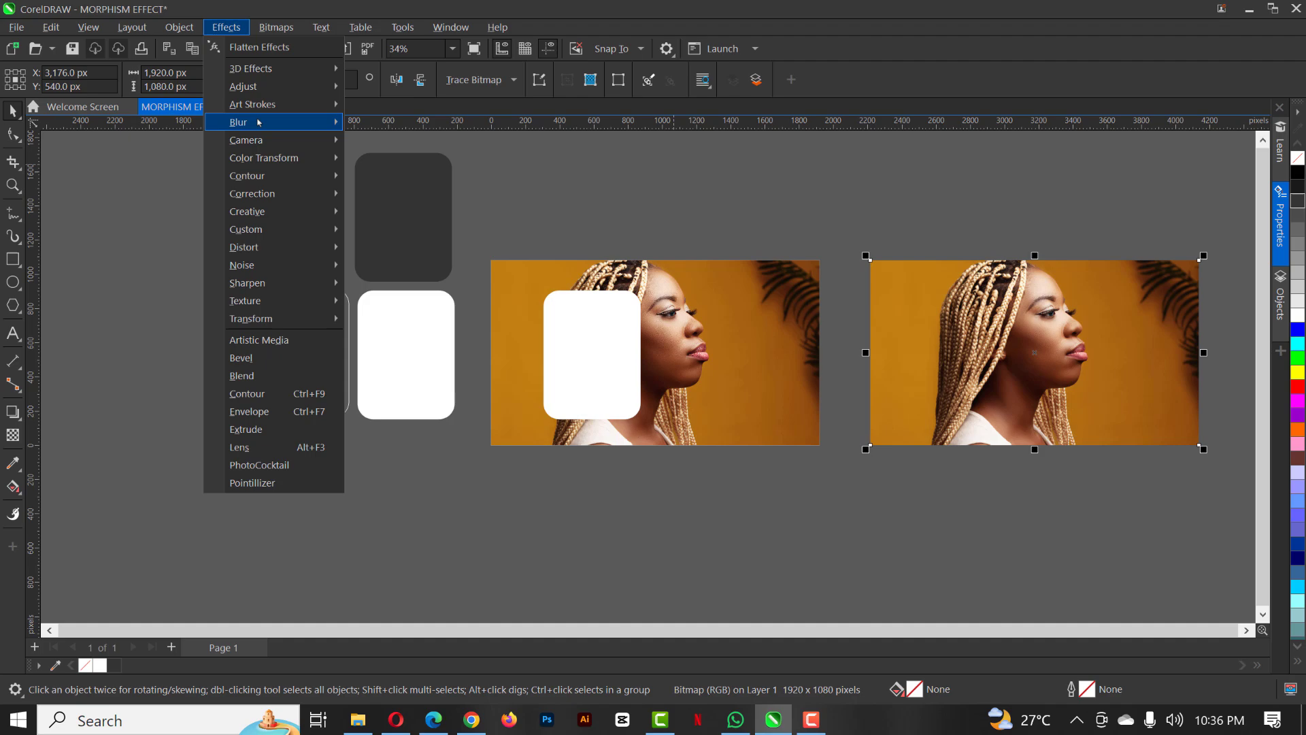
mouse_move(259, 122)
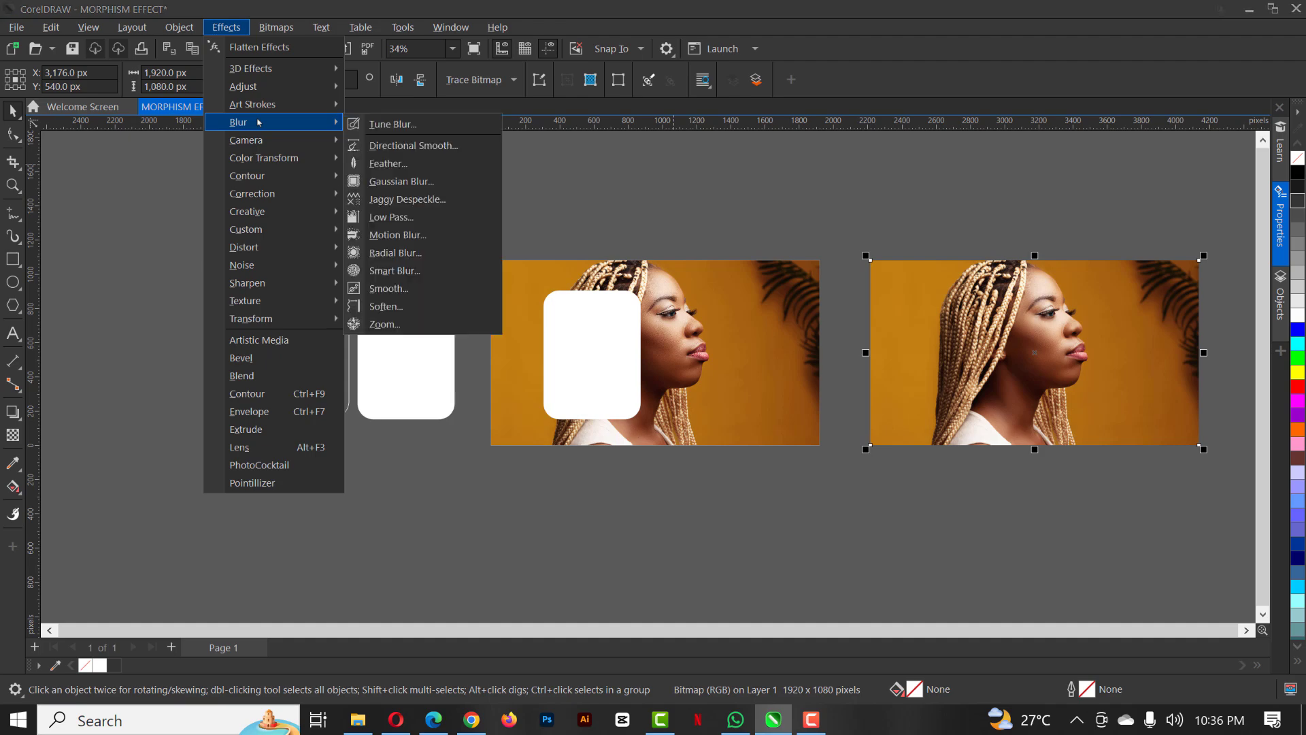
left_click(402, 181)
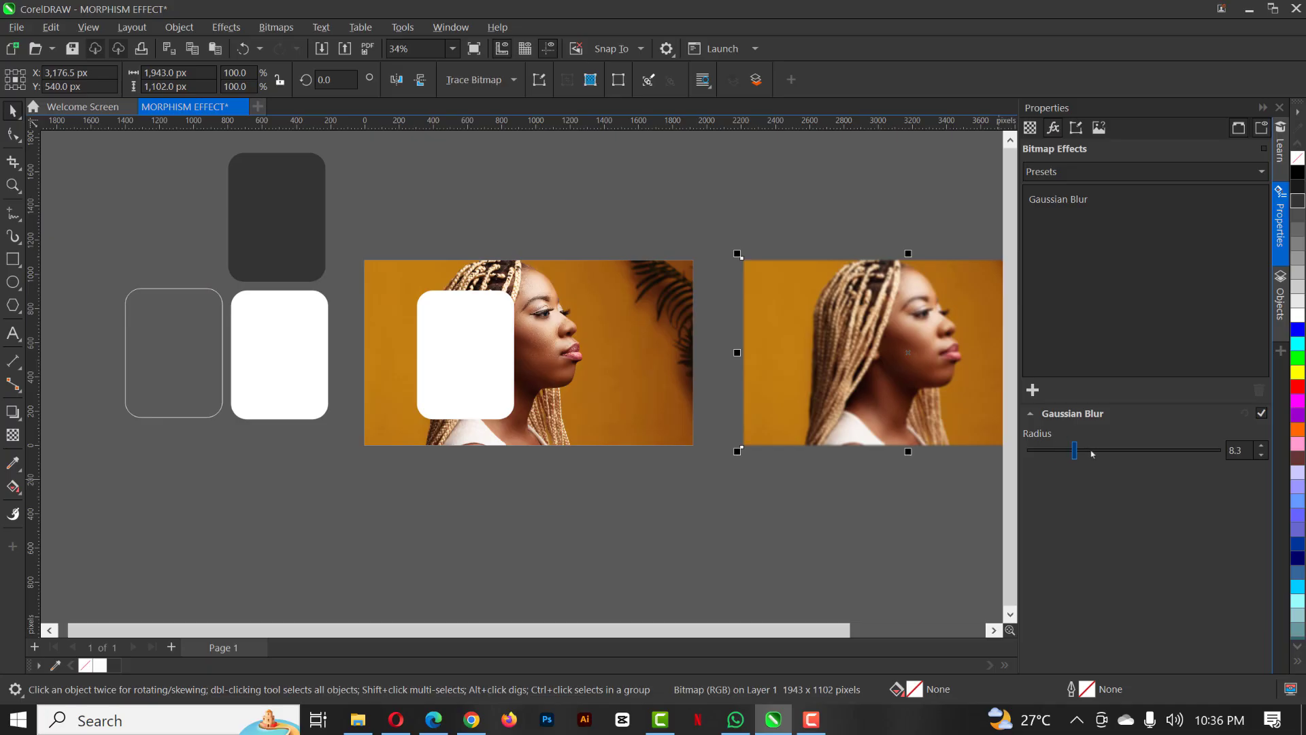
left_click_drag(1092, 454, 1098, 455)
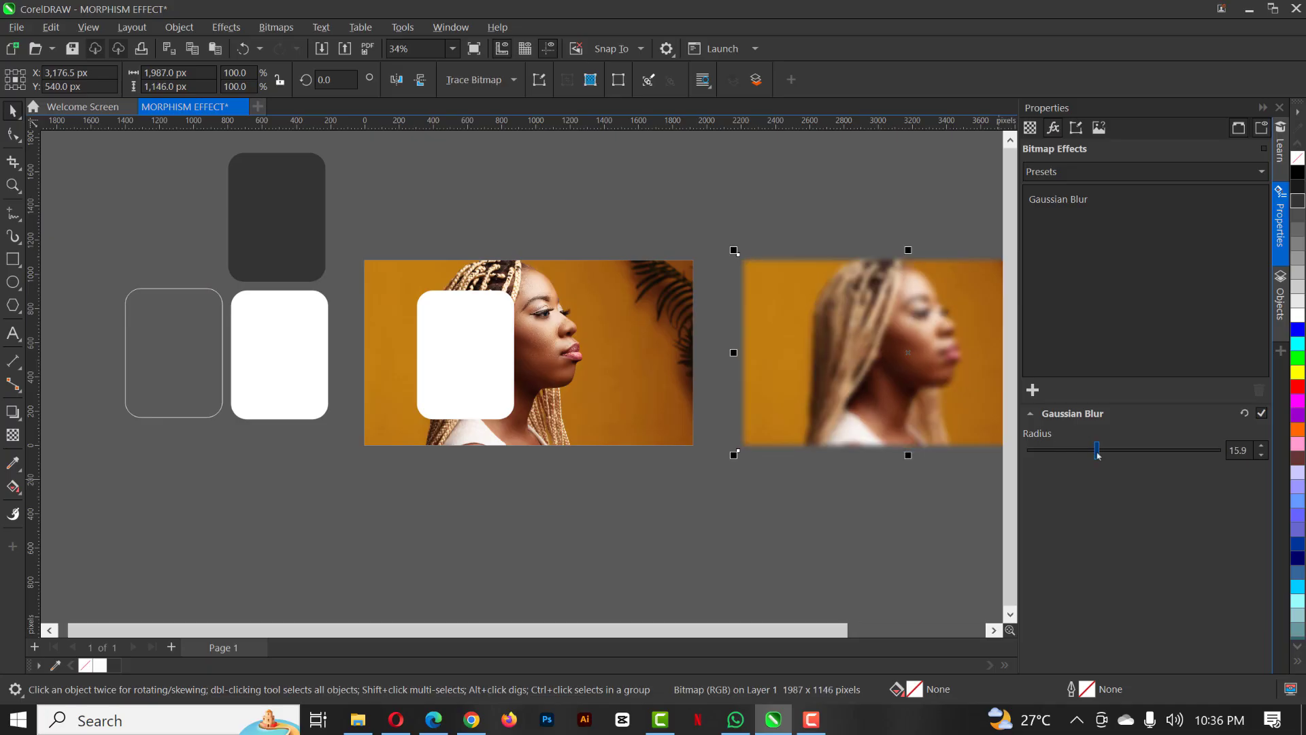
left_click(1087, 451)
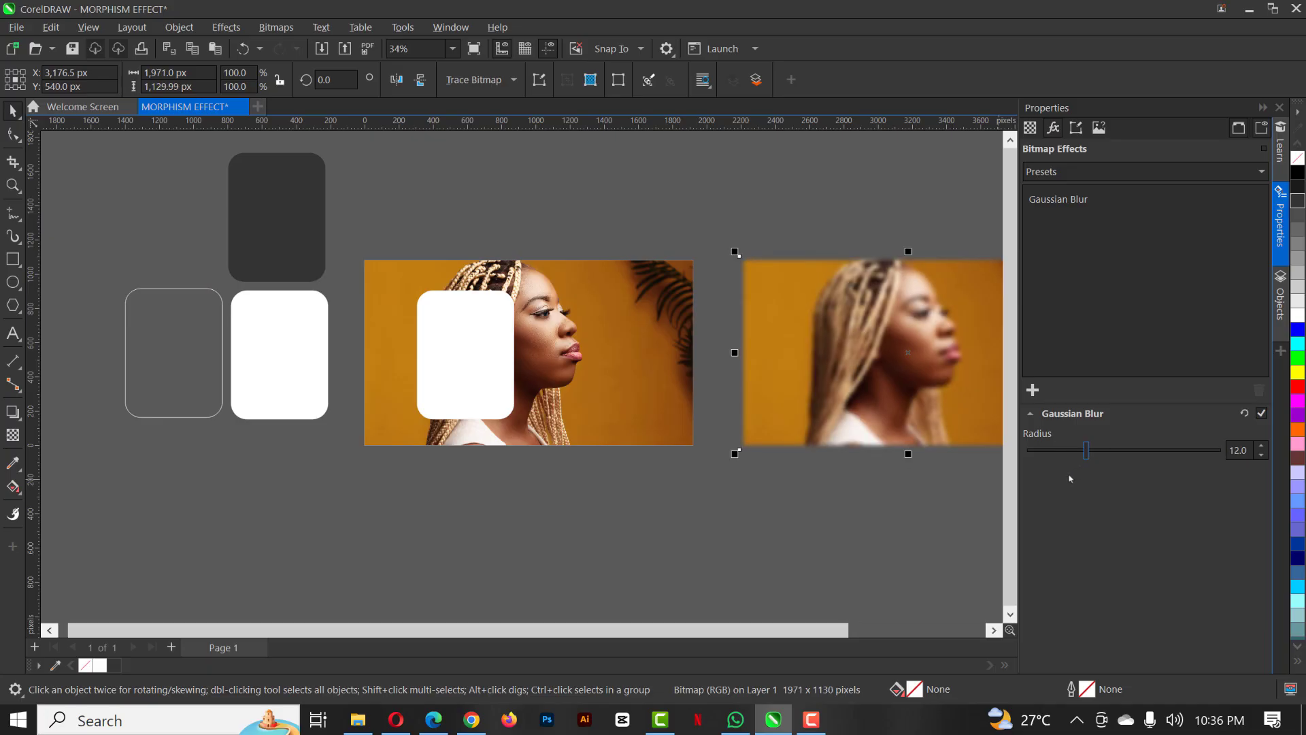
left_click(1263, 108)
scroll(912, 349, "up", 2)
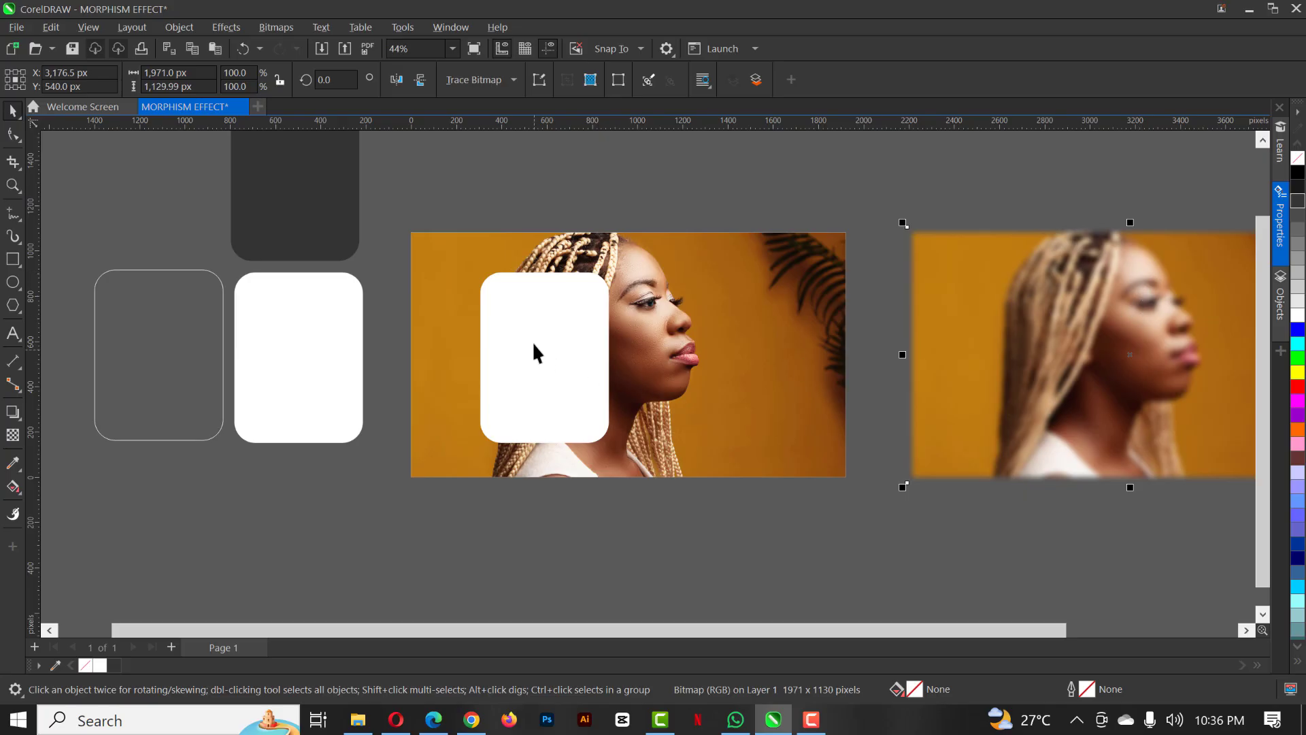
- PowerClip the blurred portrait inside the white rounded card
right_click(1049, 311)
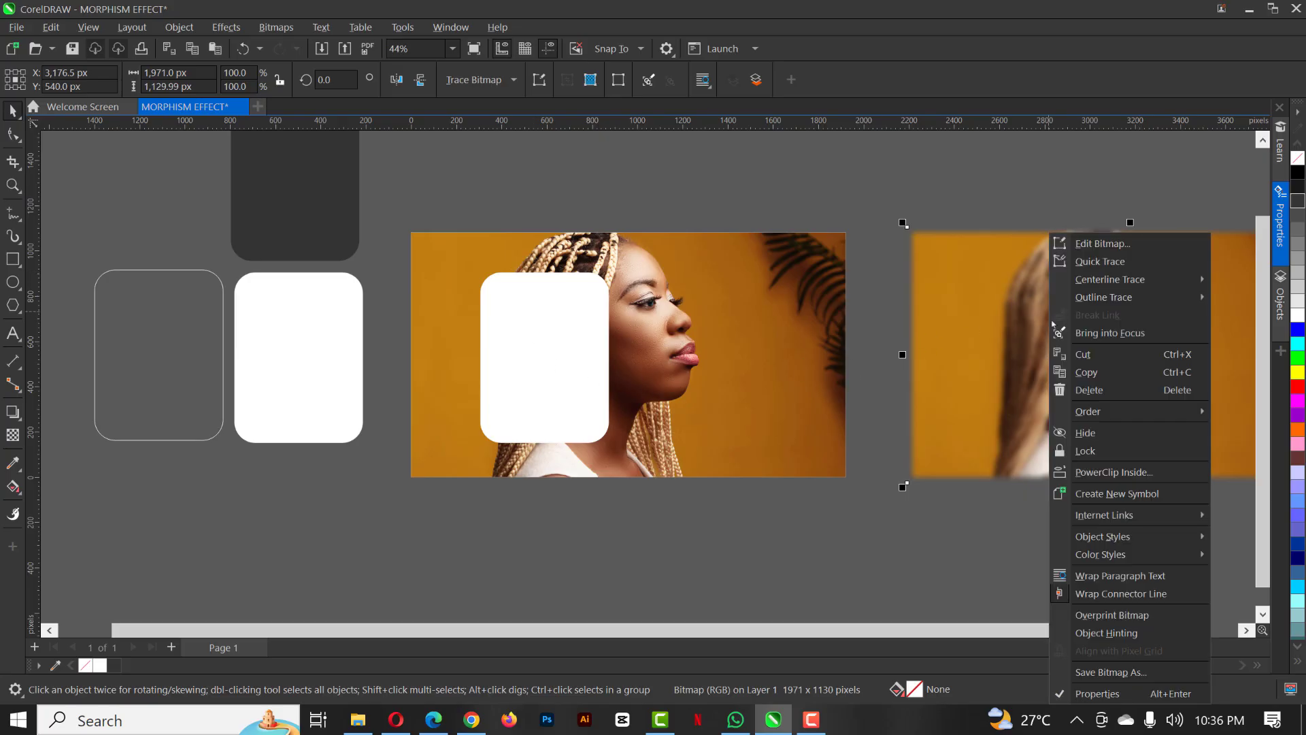
left_click(1146, 472)
left_click(519, 335)
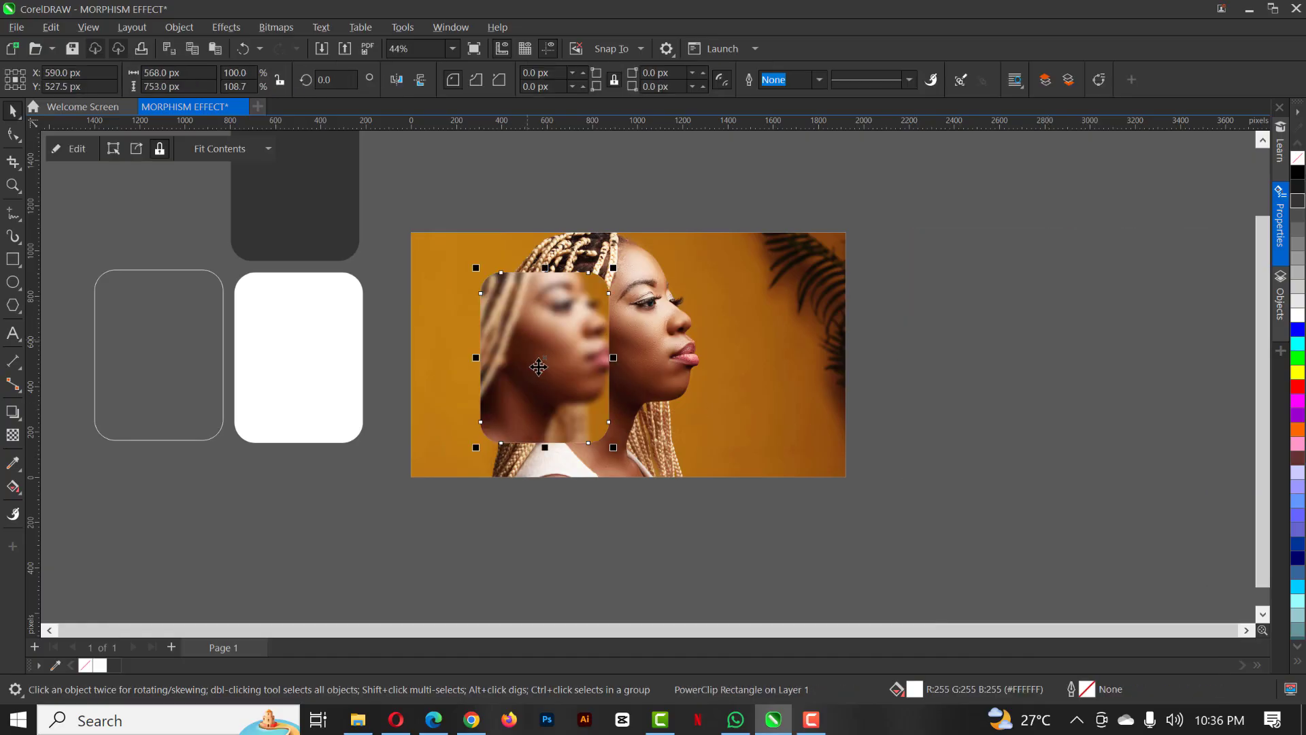
scroll(522, 334, "up", 2)
scroll(525, 334, "down", 1)
scroll(525, 334, "up", 2)
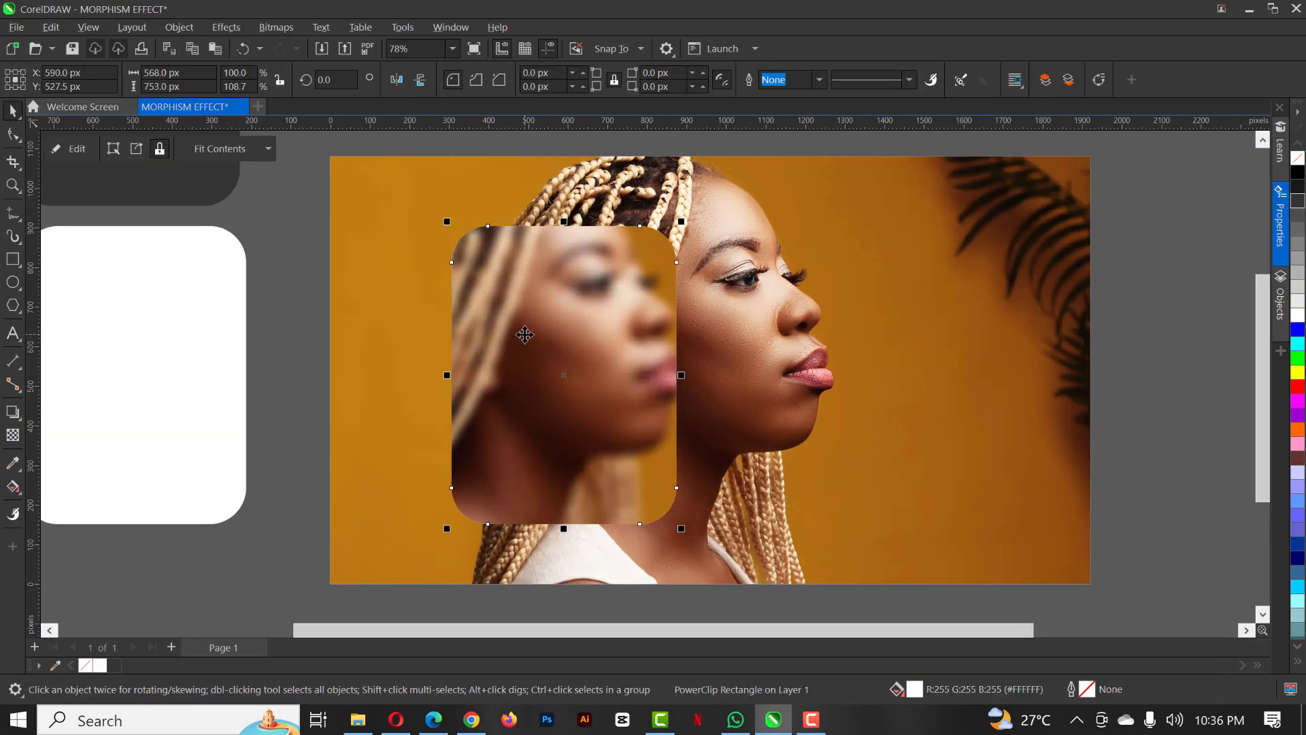
scroll(525, 335, "down", 2)
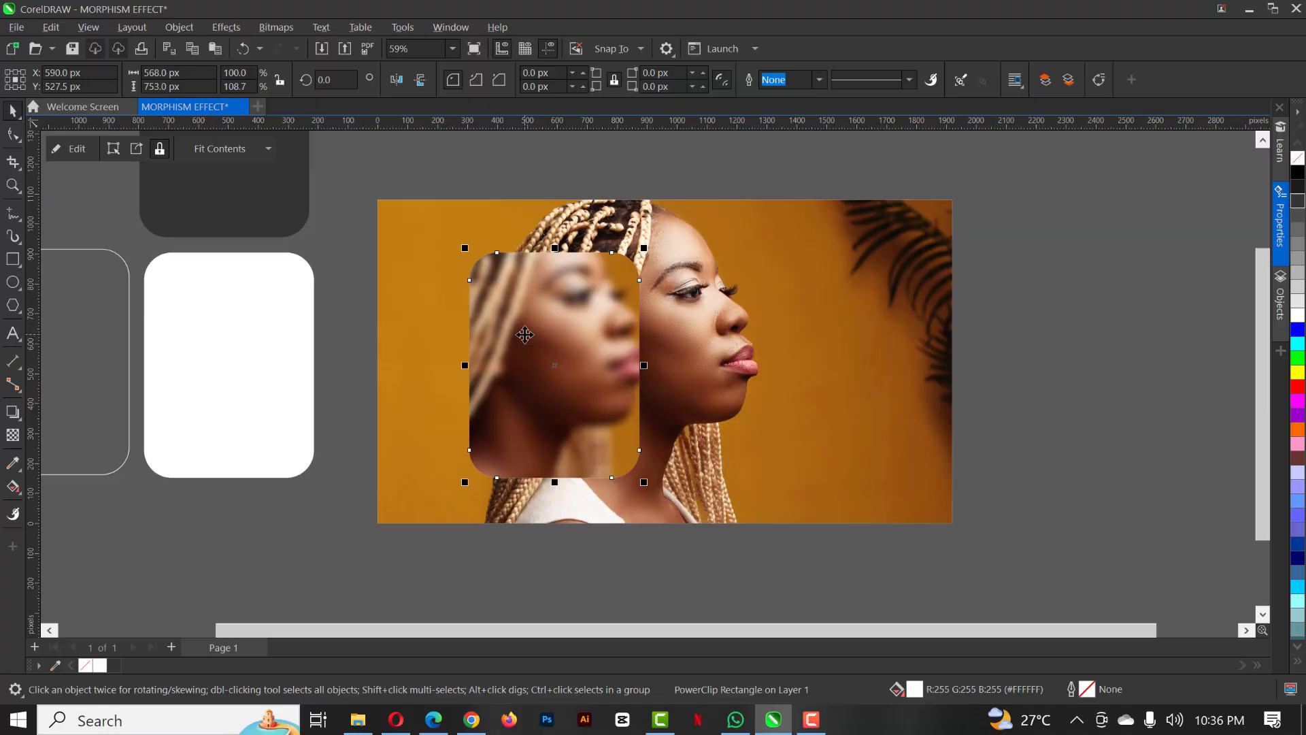
- Centre the blurred portrait on the page inside the card so it lines up with the sharp photo
left_click(68, 148)
scroll(626, 411, "down", 1)
left_click(594, 370)
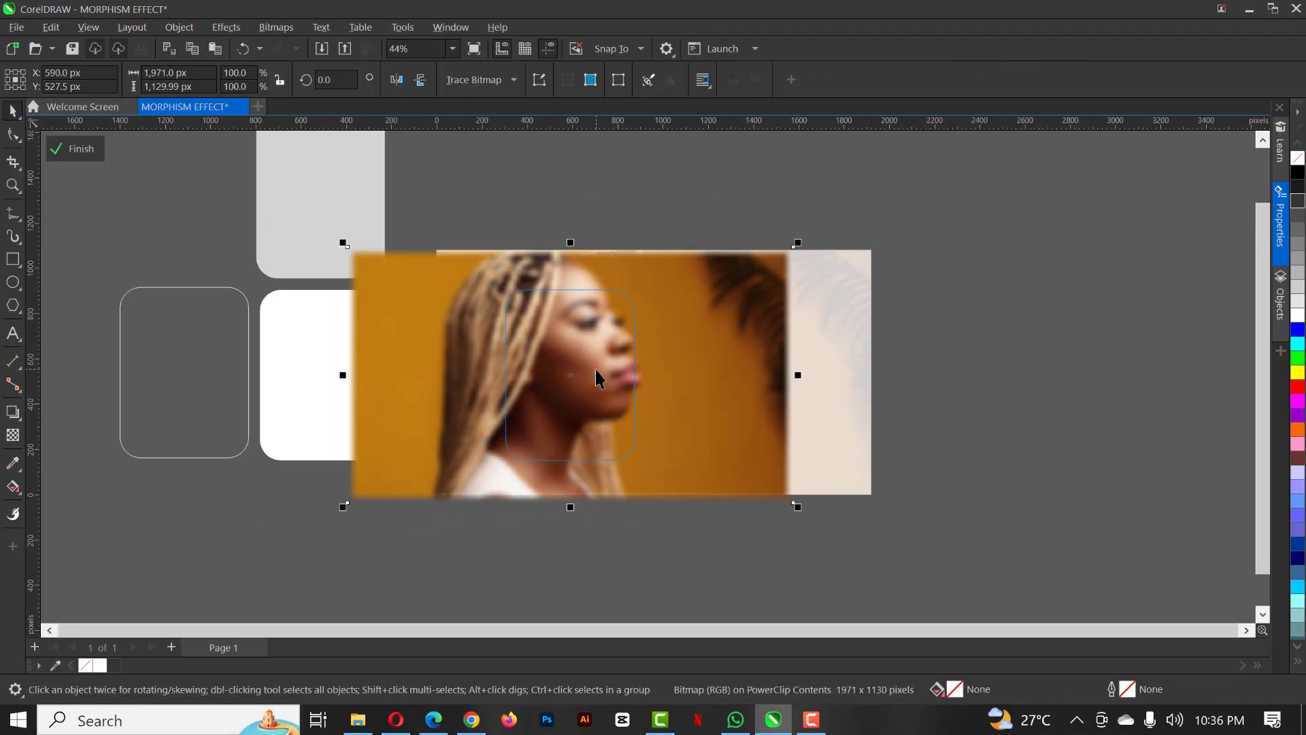
key("p")
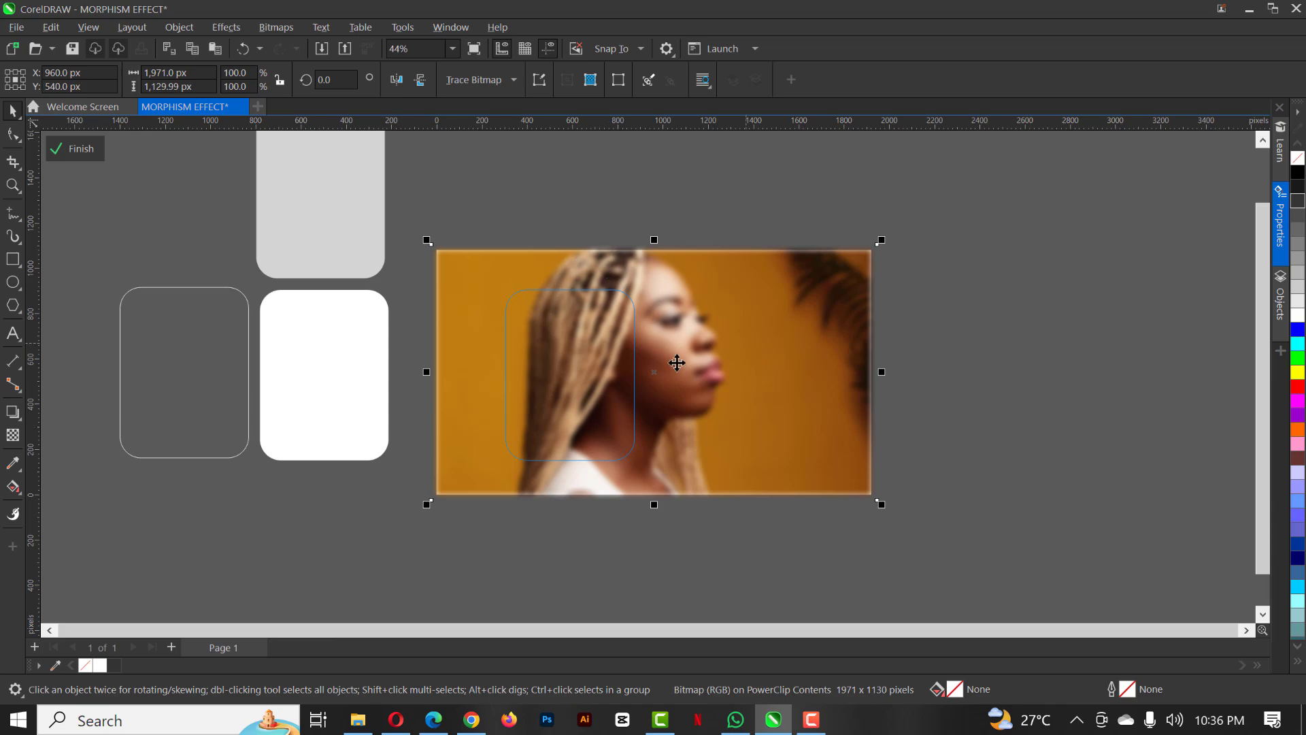
left_click(76, 148)
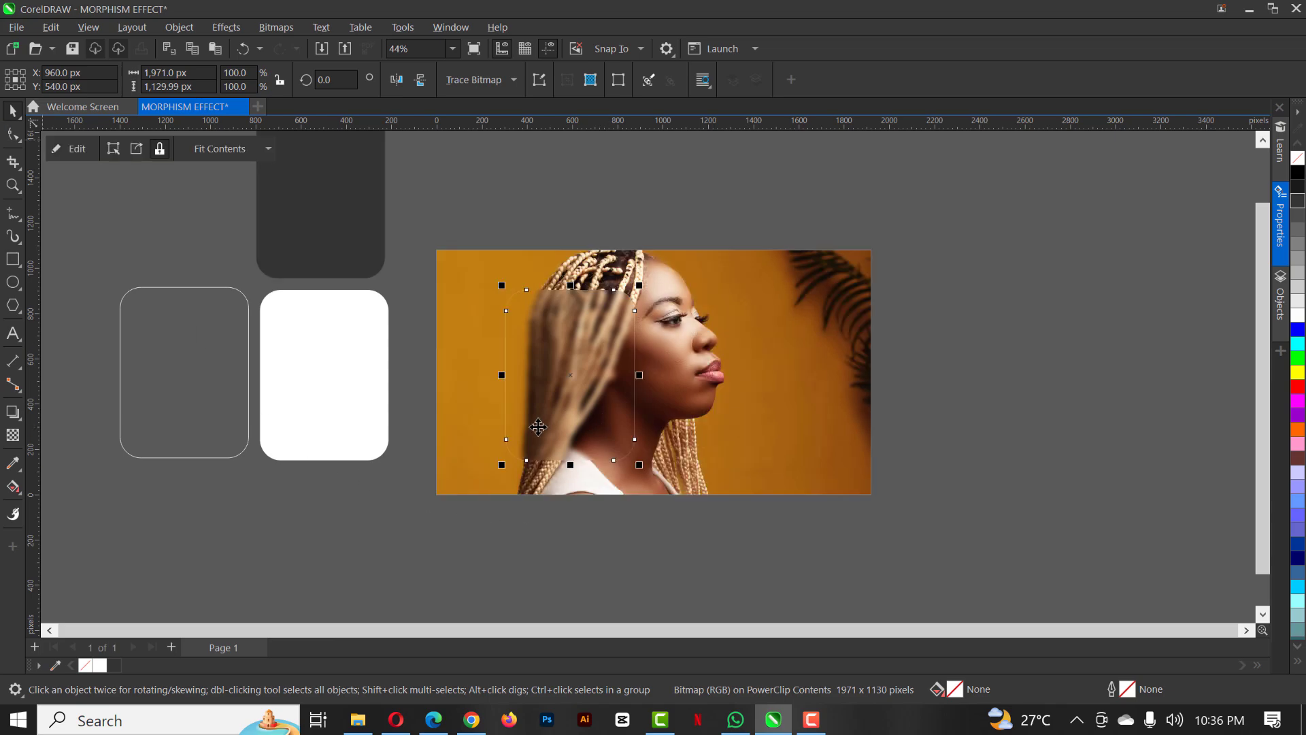
- Select the frosted card and open its clipped portrait for editing
scroll(580, 288, "up", 2)
left_click(583, 285)
scroll(583, 286, "down", 1)
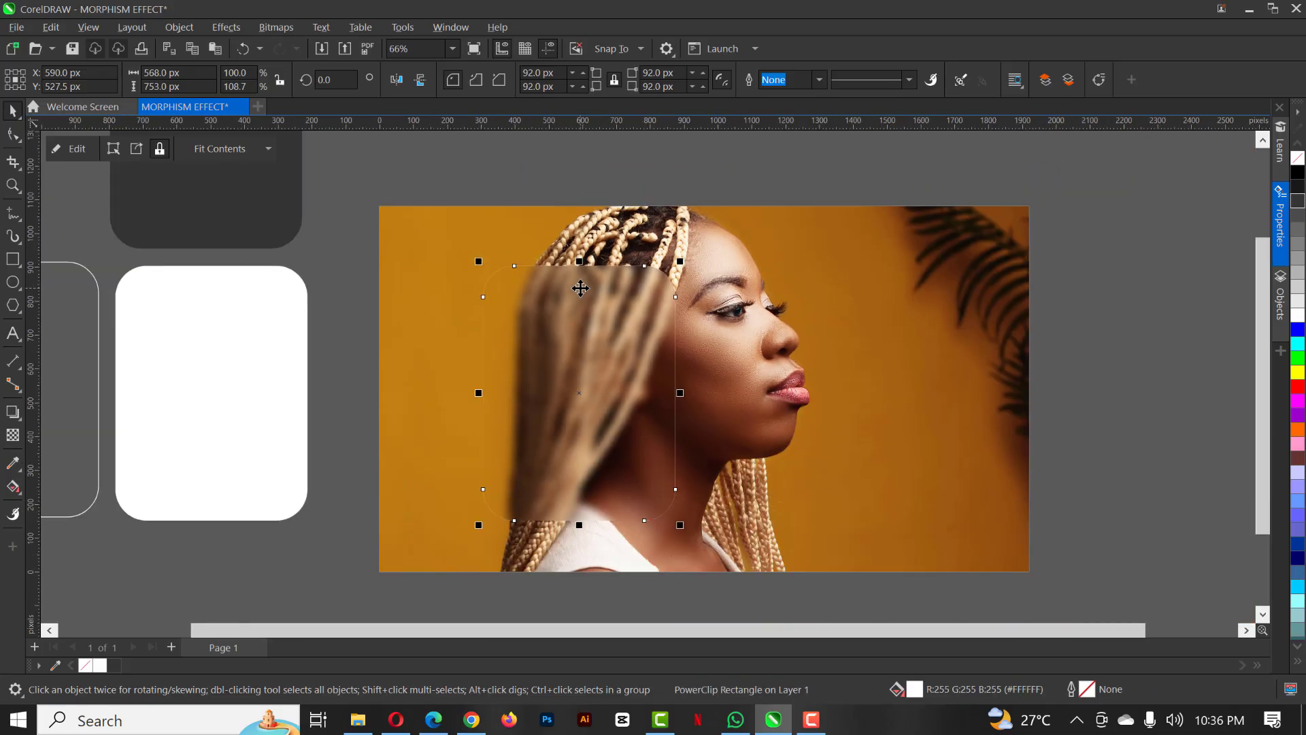
scroll(591, 327, "up", 3)
scroll(591, 328, "down", 2)
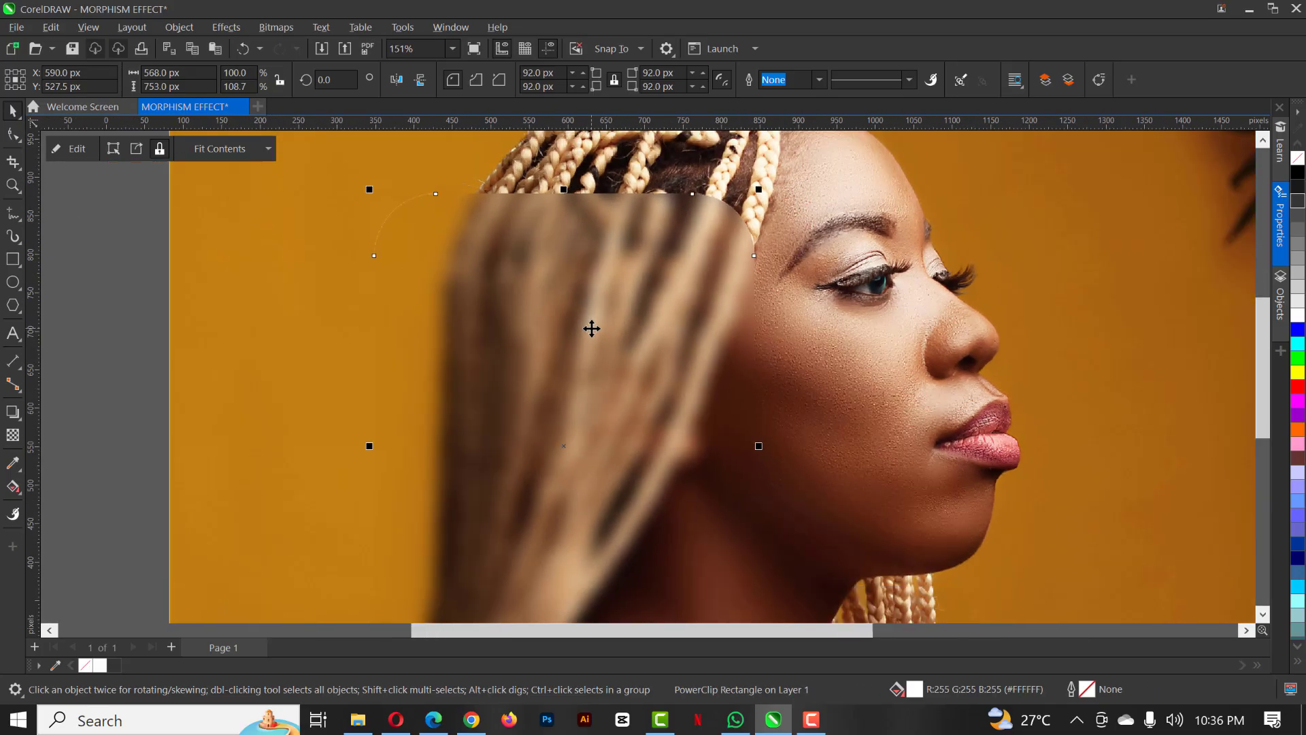
scroll(591, 328, "down", 1)
scroll(591, 328, "up", 3)
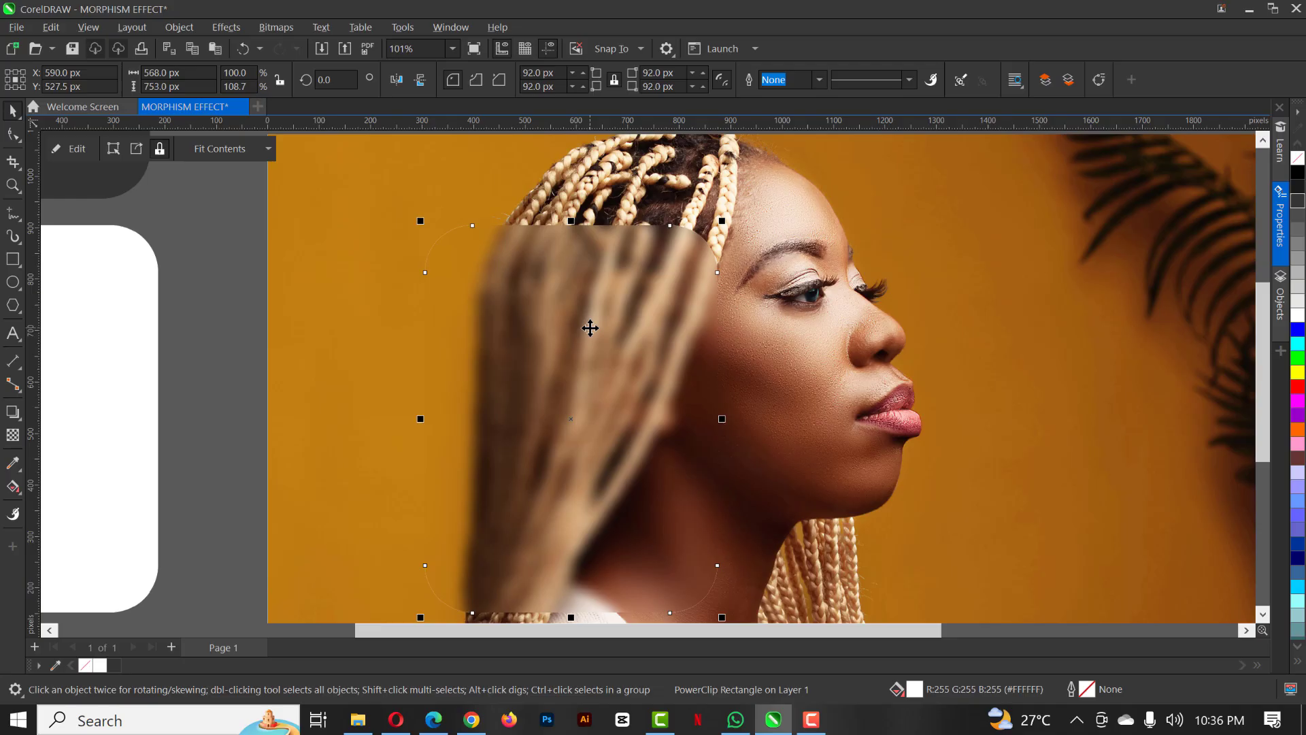
scroll(591, 328, "down", 2)
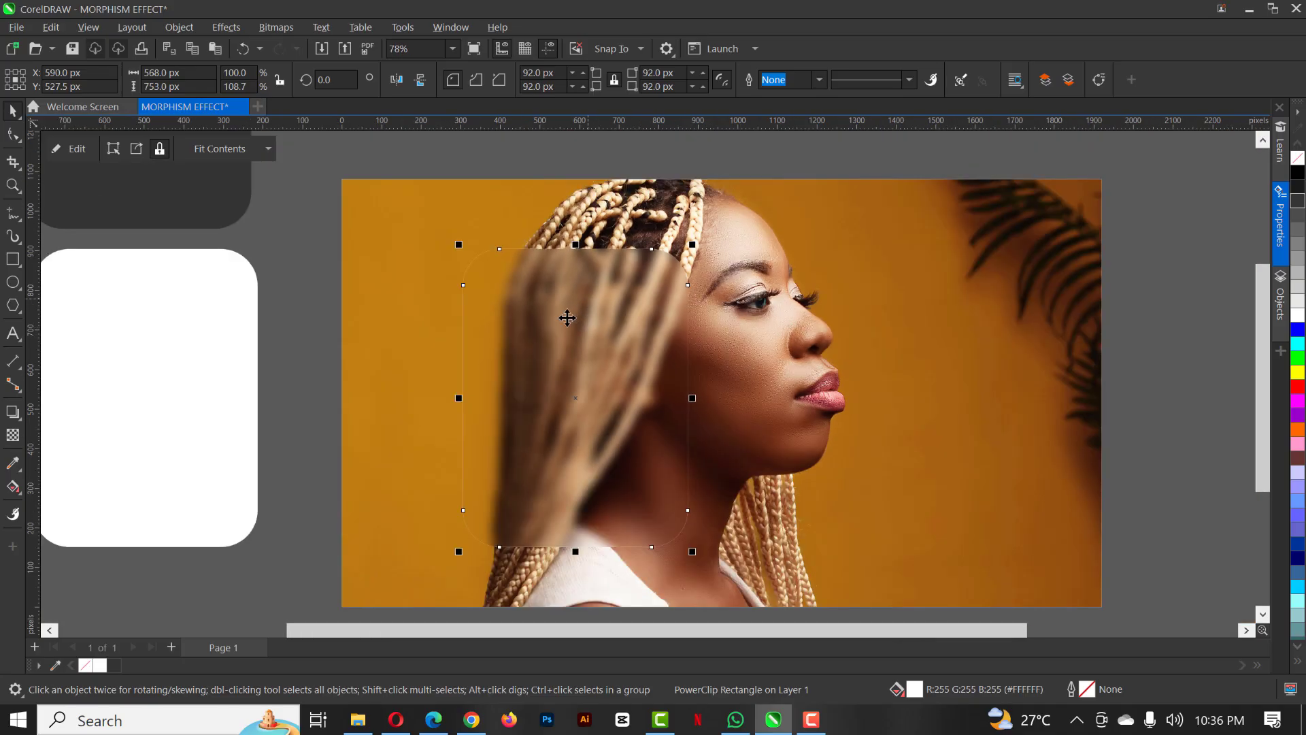
left_click(74, 149)
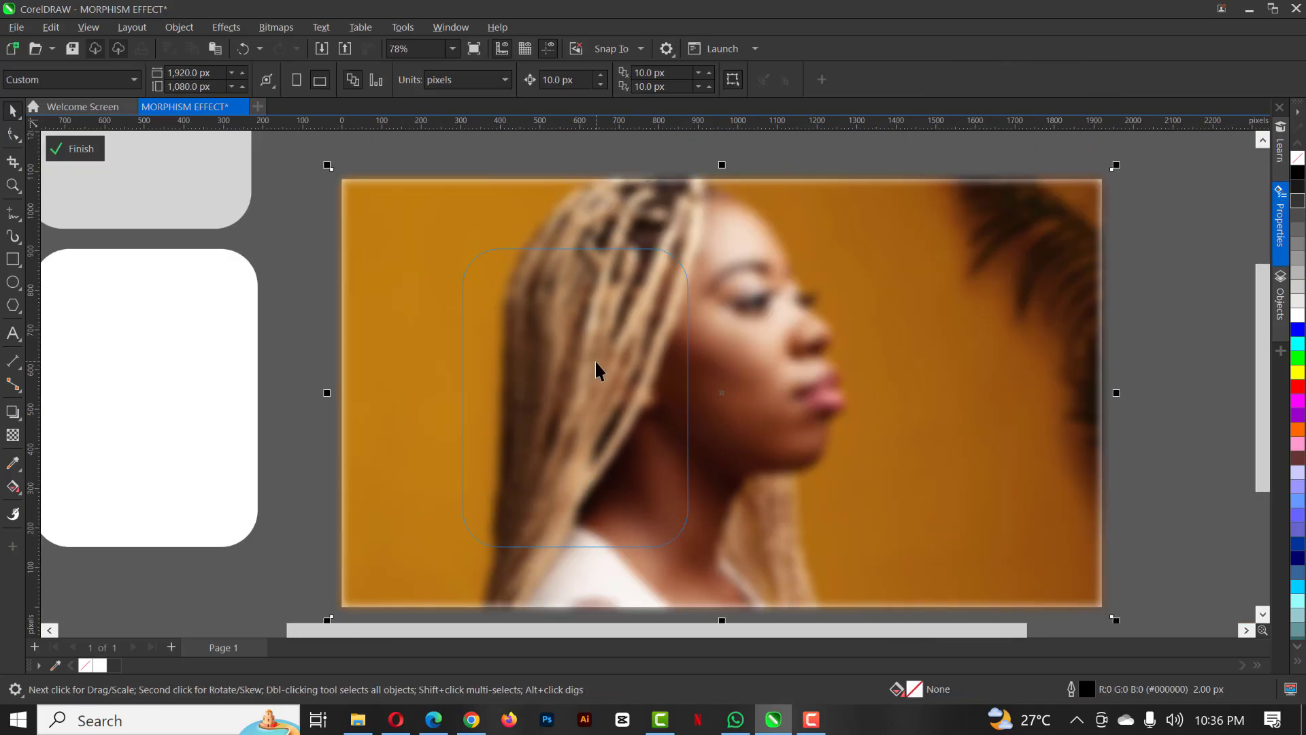
left_click(1279, 225)
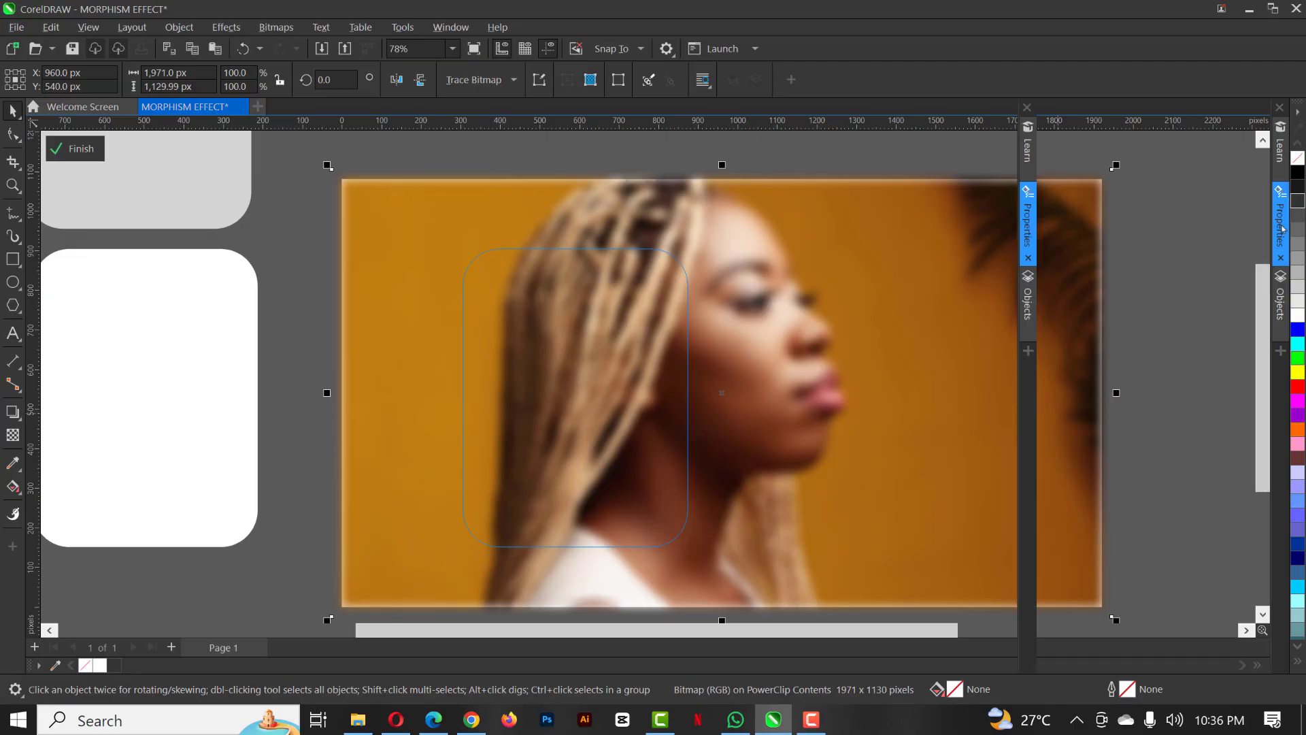
- Reapply Gaussian Blur to the portrait at radius 7.6 and finish editing the card
left_click(271, 32)
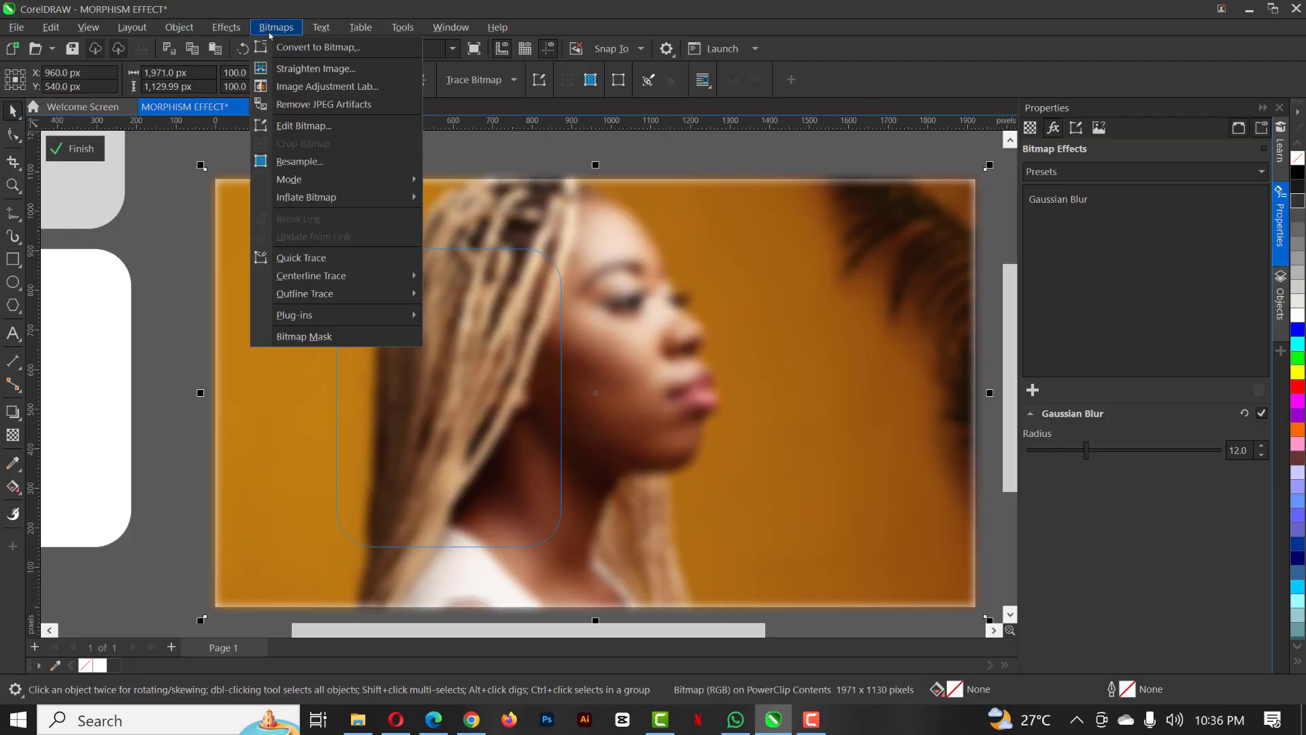
key("Escape")
left_click(218, 27)
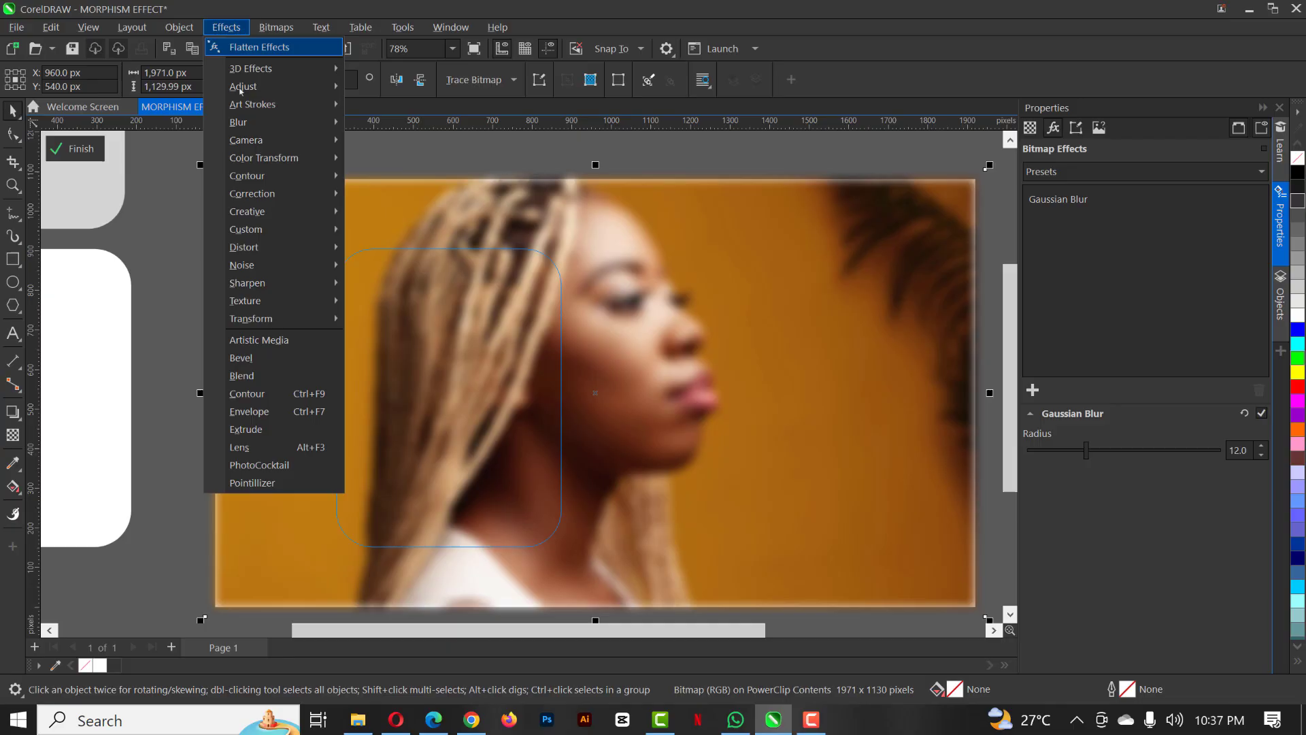
mouse_move(286, 121)
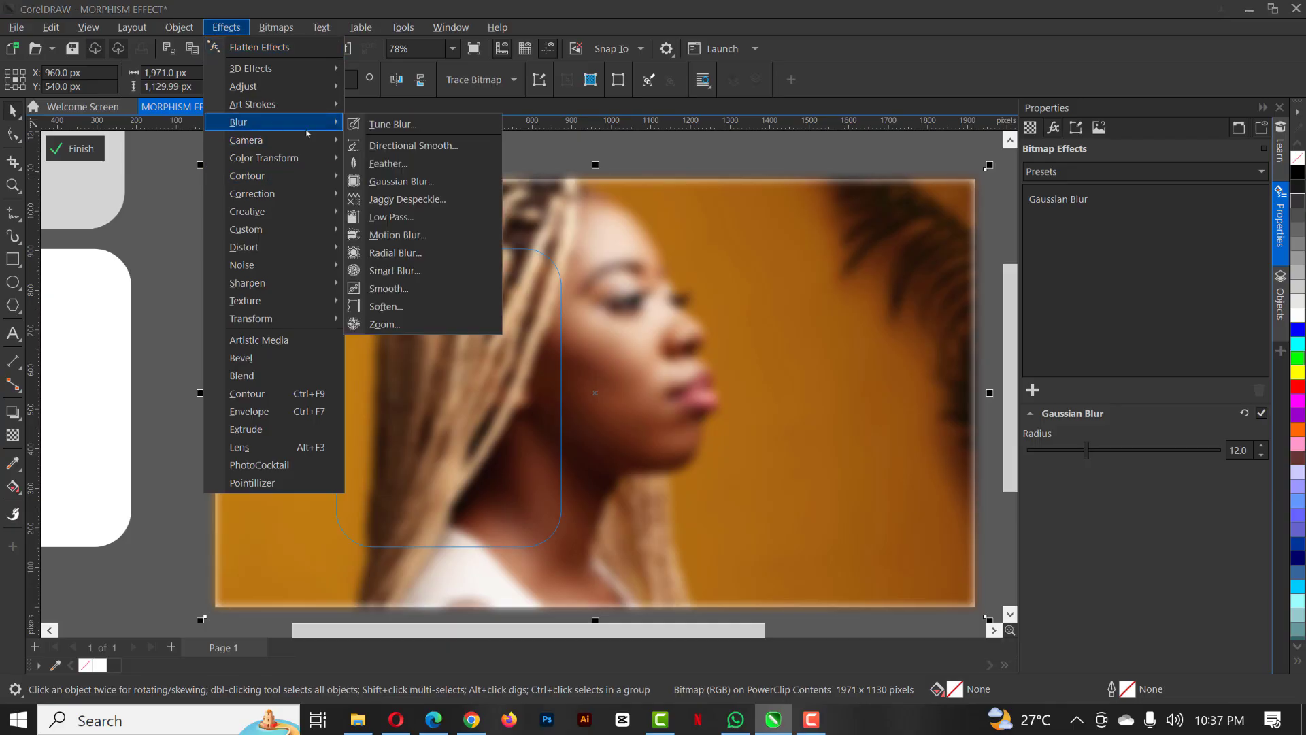
left_click(415, 183)
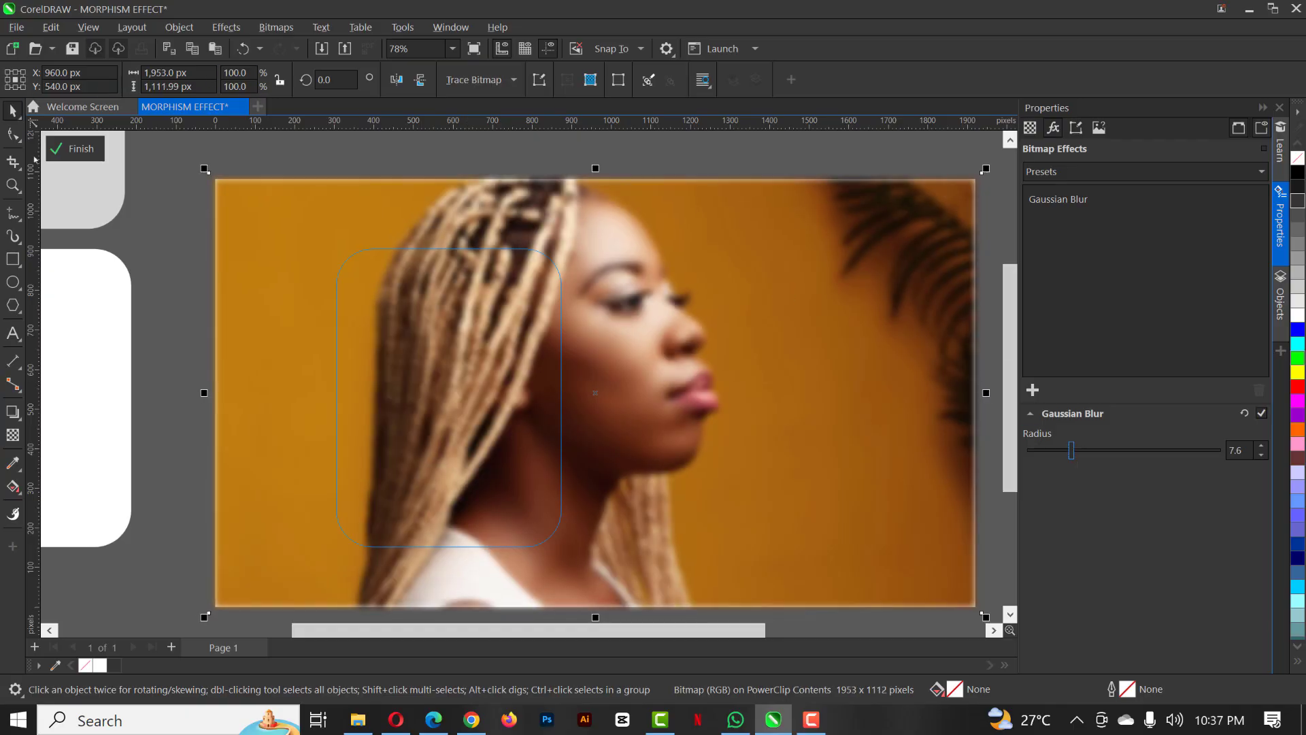
left_click(76, 149)
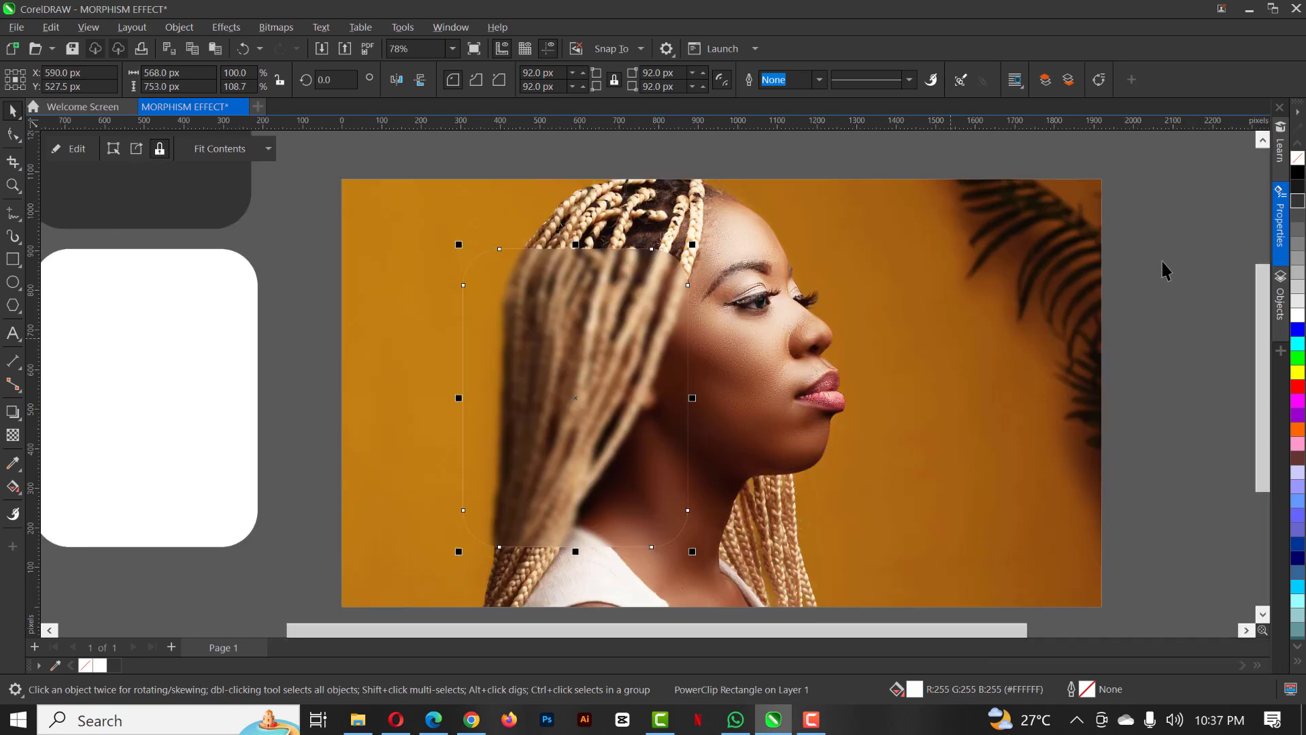
key("Escape")
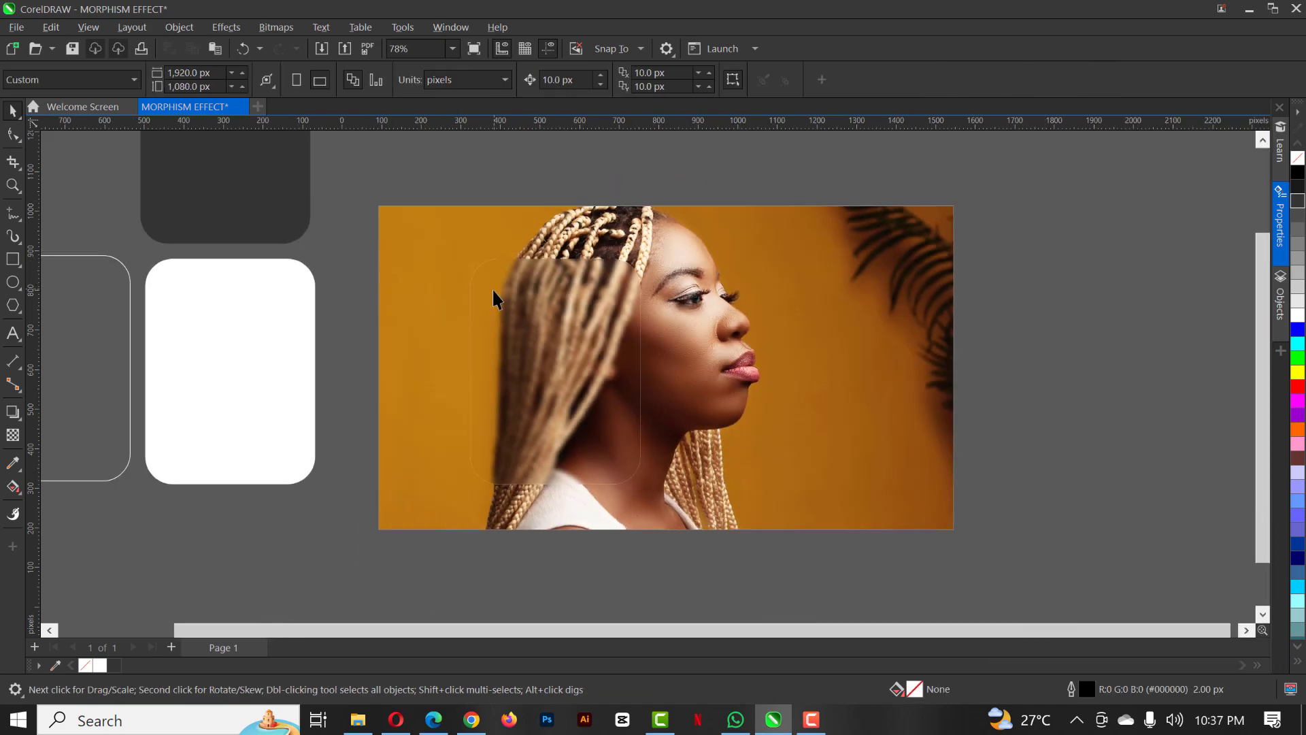
scroll(492, 287, "down", 2)
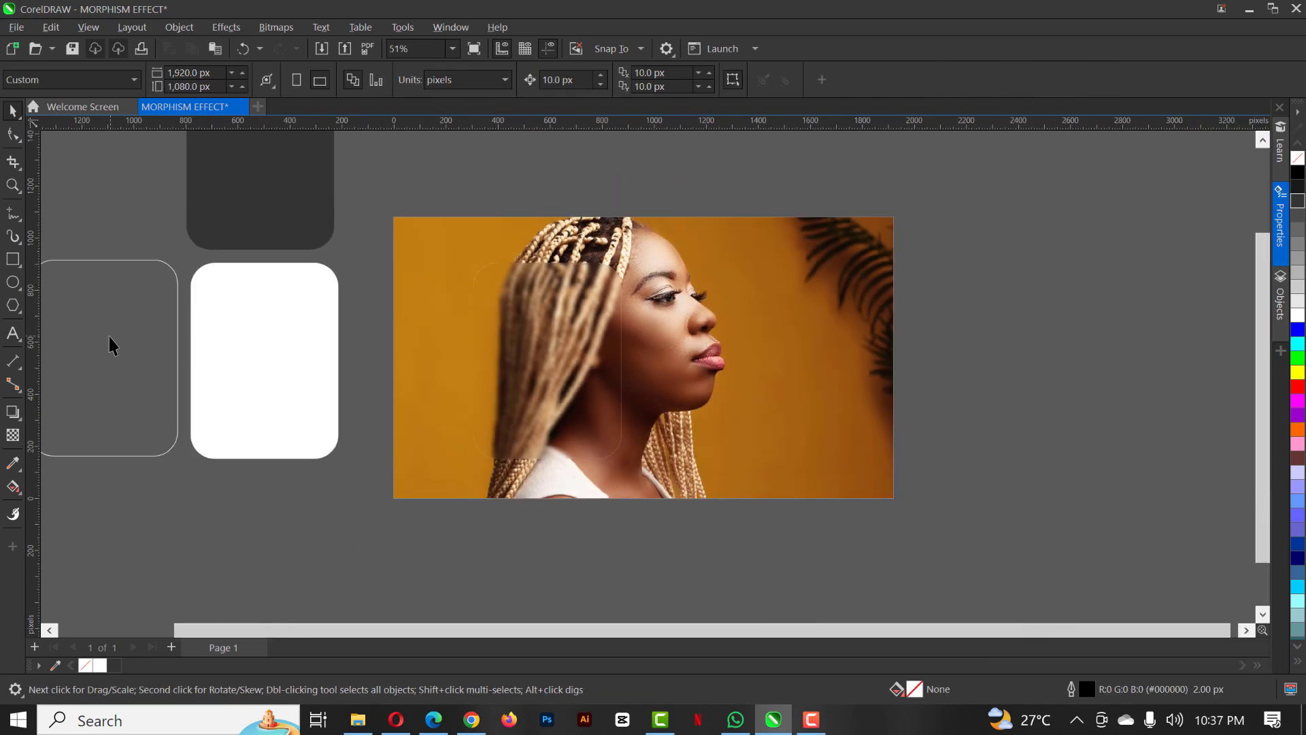
left_click(161, 379)
left_click(309, 349)
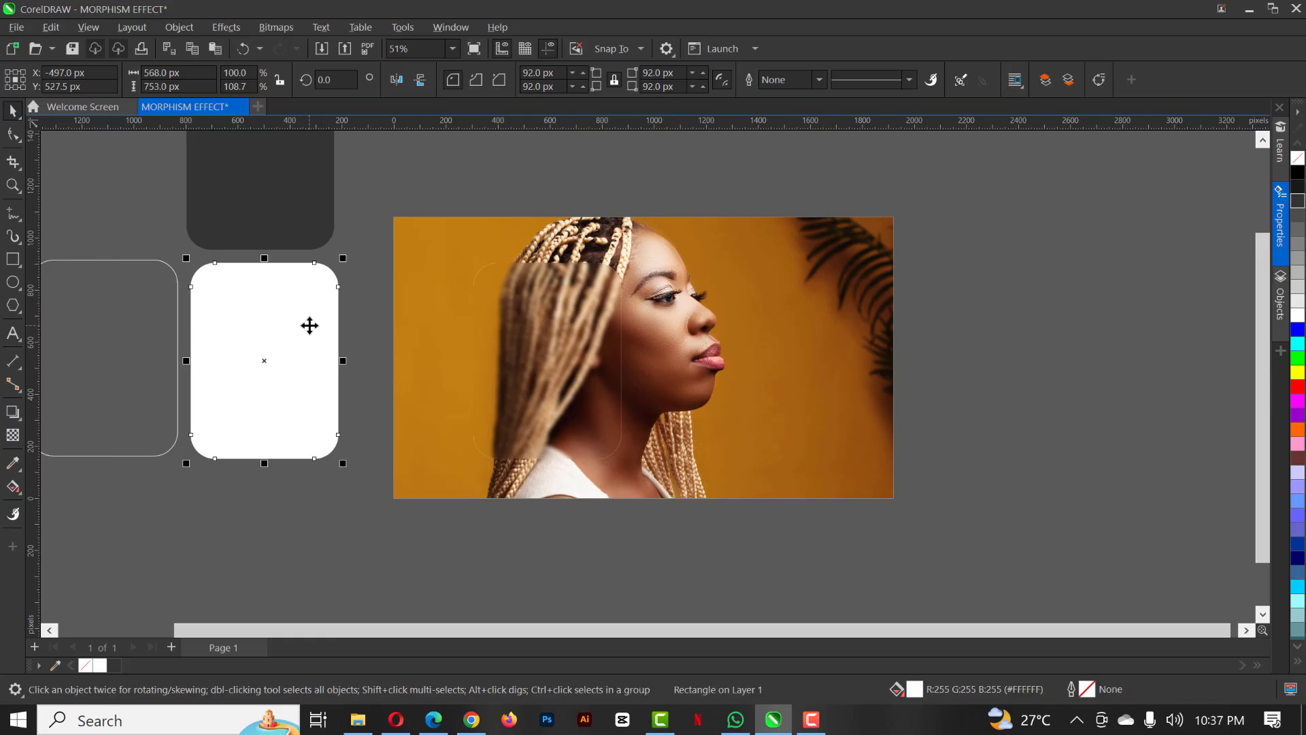
key("ctrl+z")
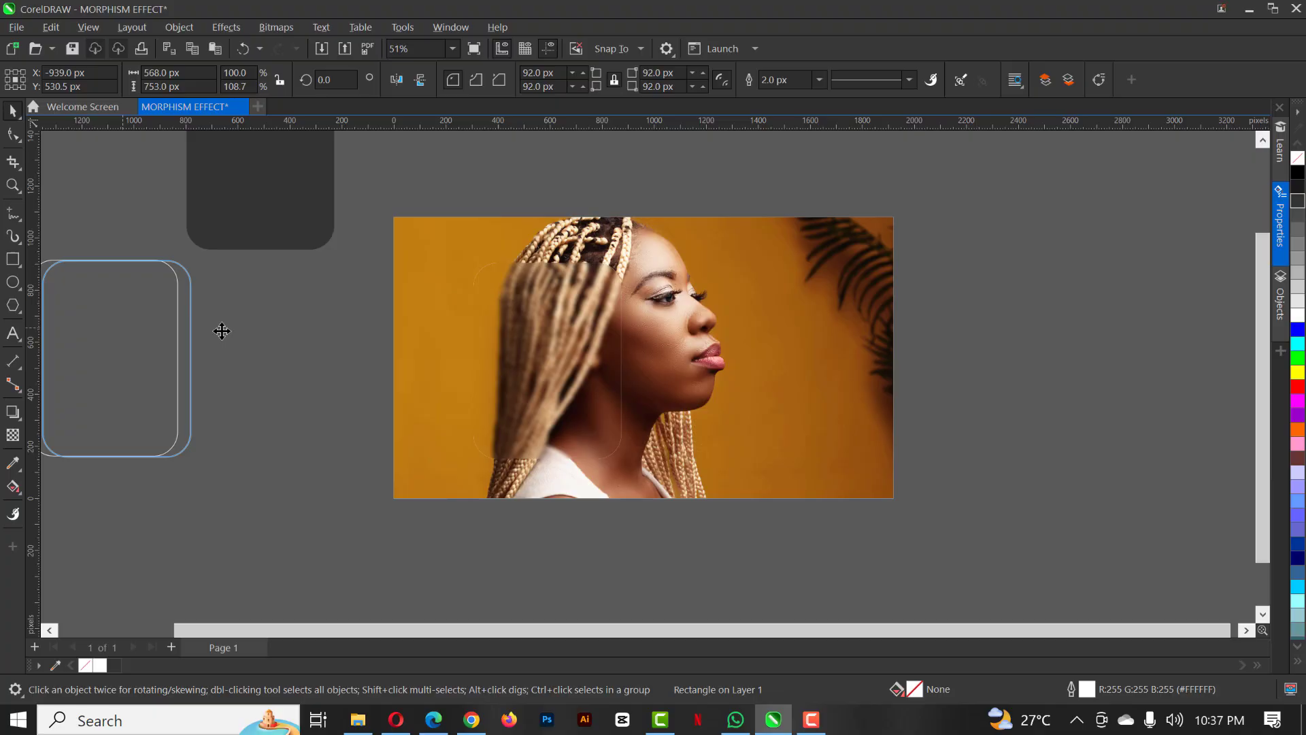
left_click_drag(222, 330, 248, 320)
scroll(248, 320, "up", 1)
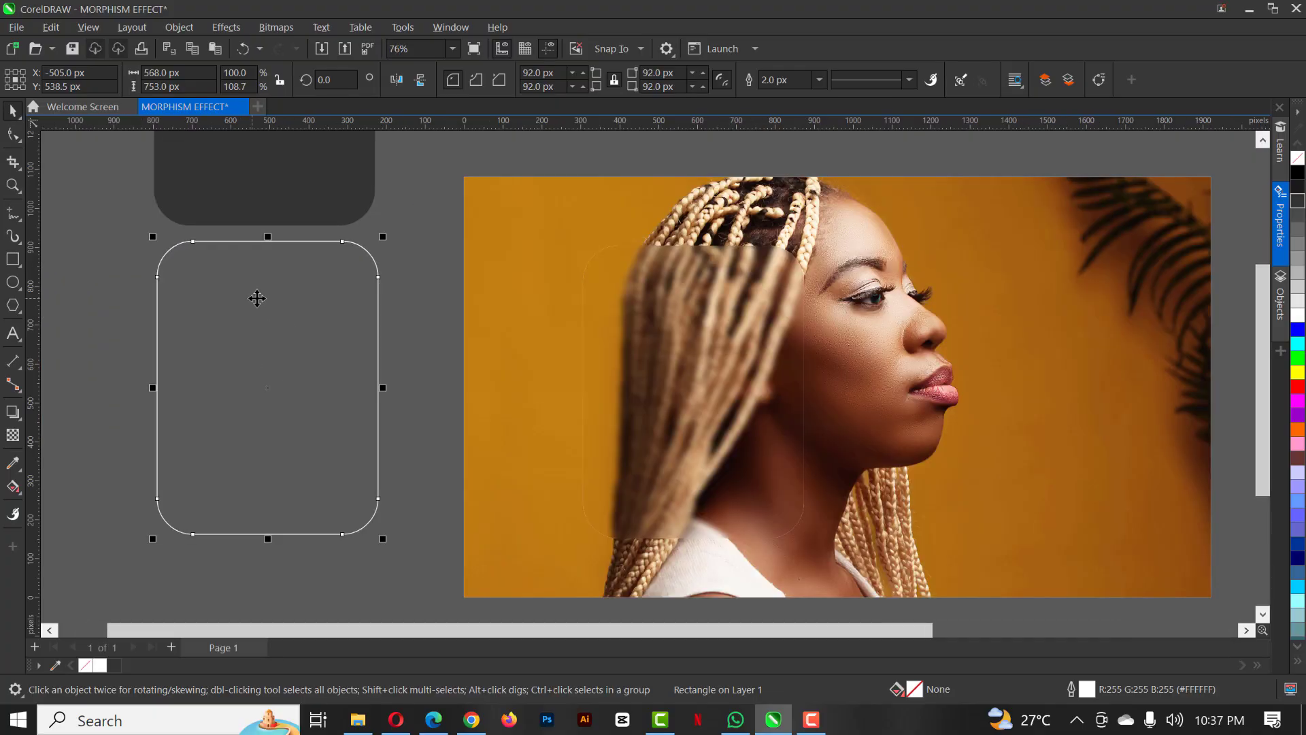
scroll(257, 298, "up", 1)
scroll(259, 298, "down", 2)
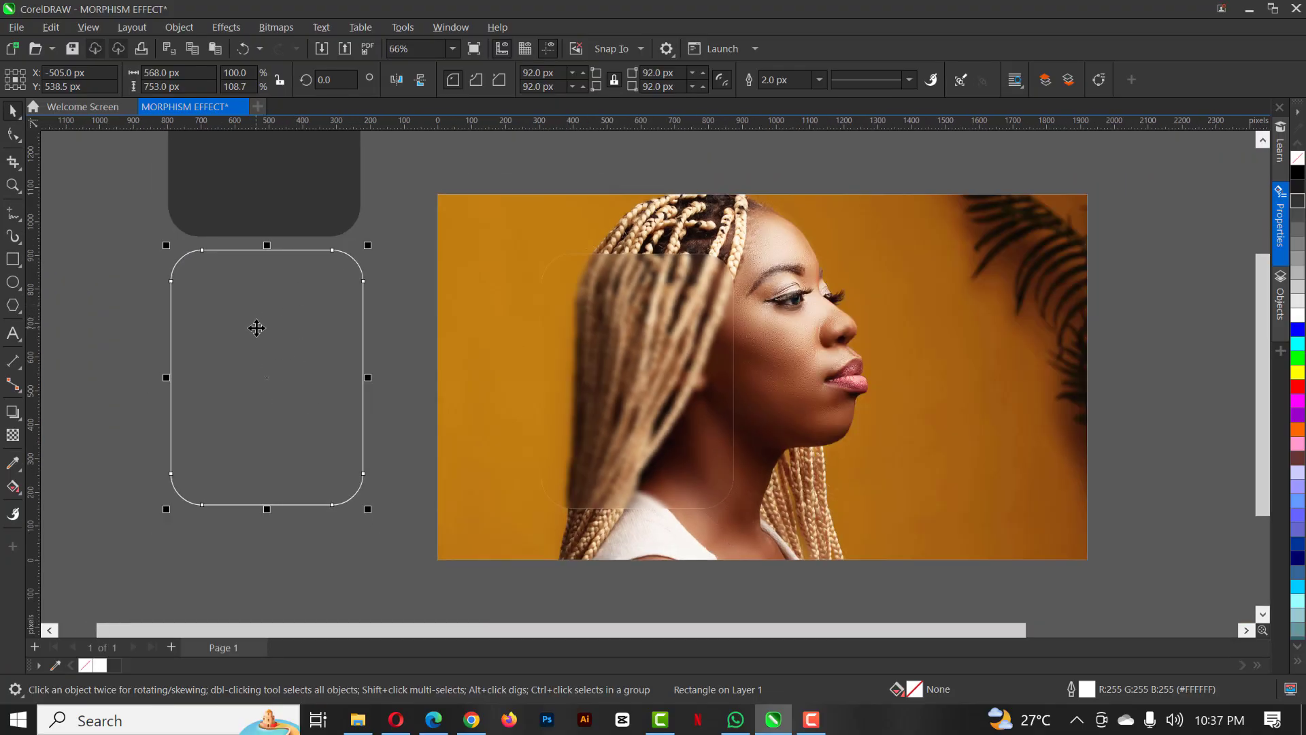
key("ctrl+z")
key("ctrl+z")
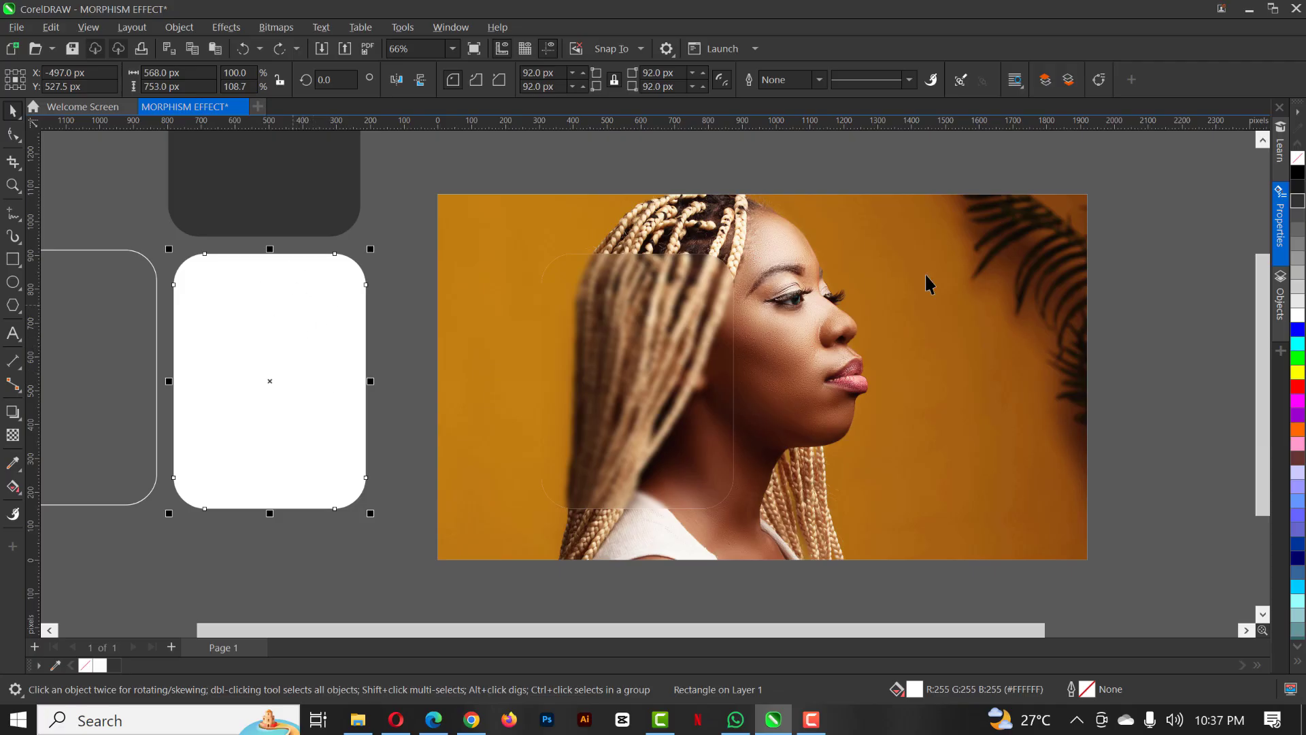
- Fill the spare rounded rectangle black and centre it on the frosted card
left_click(1297, 174)
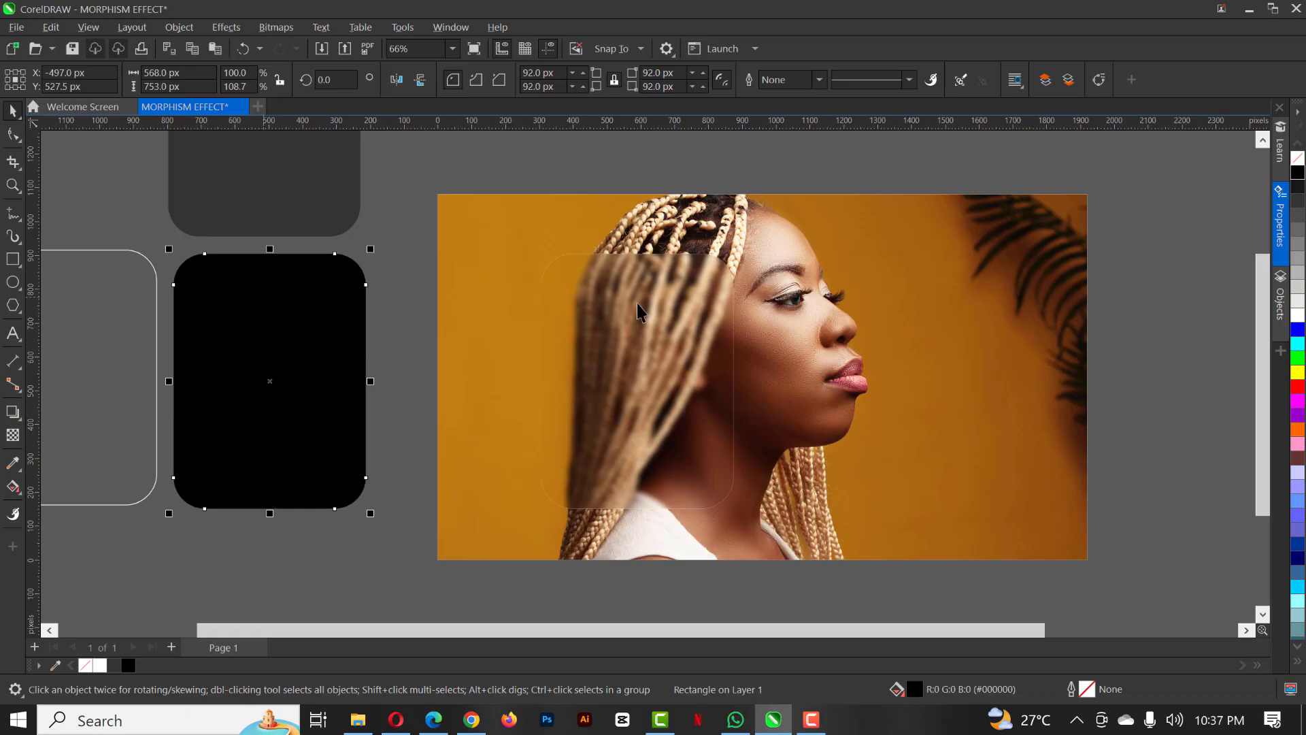
left_click(677, 313, "shift")
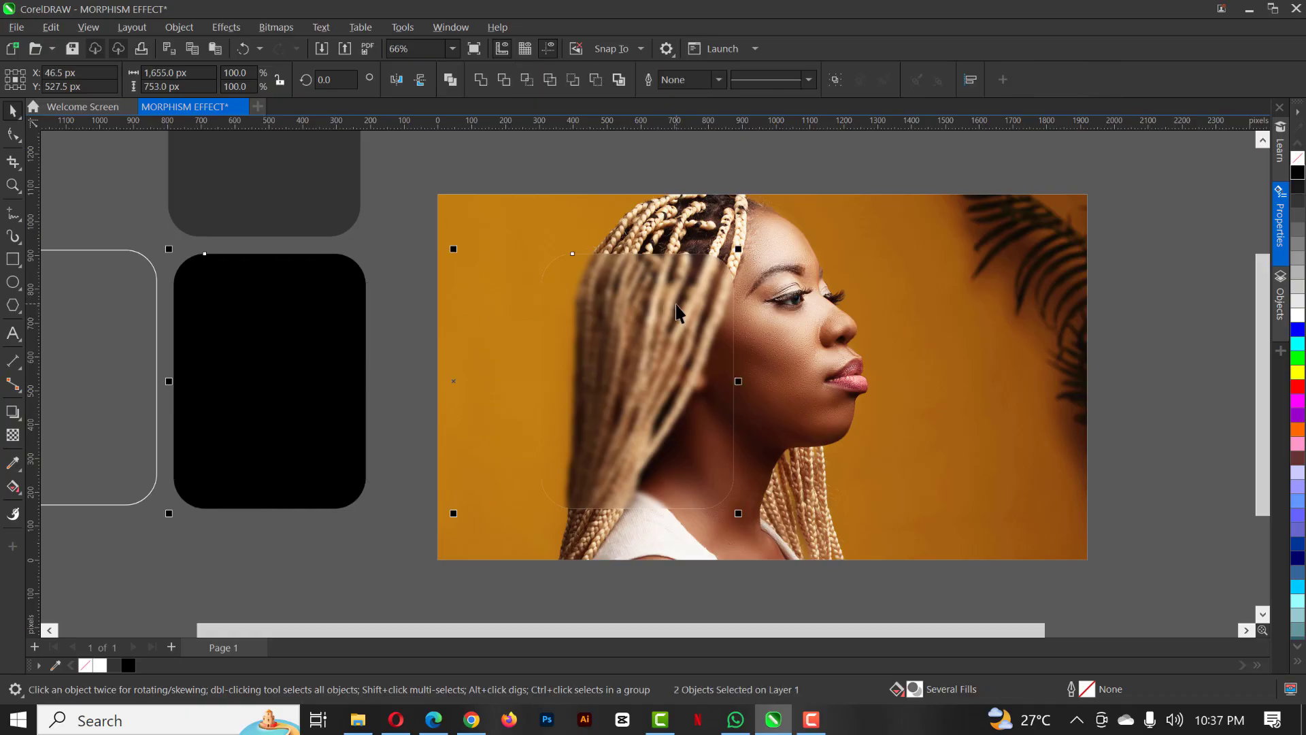
key("c")
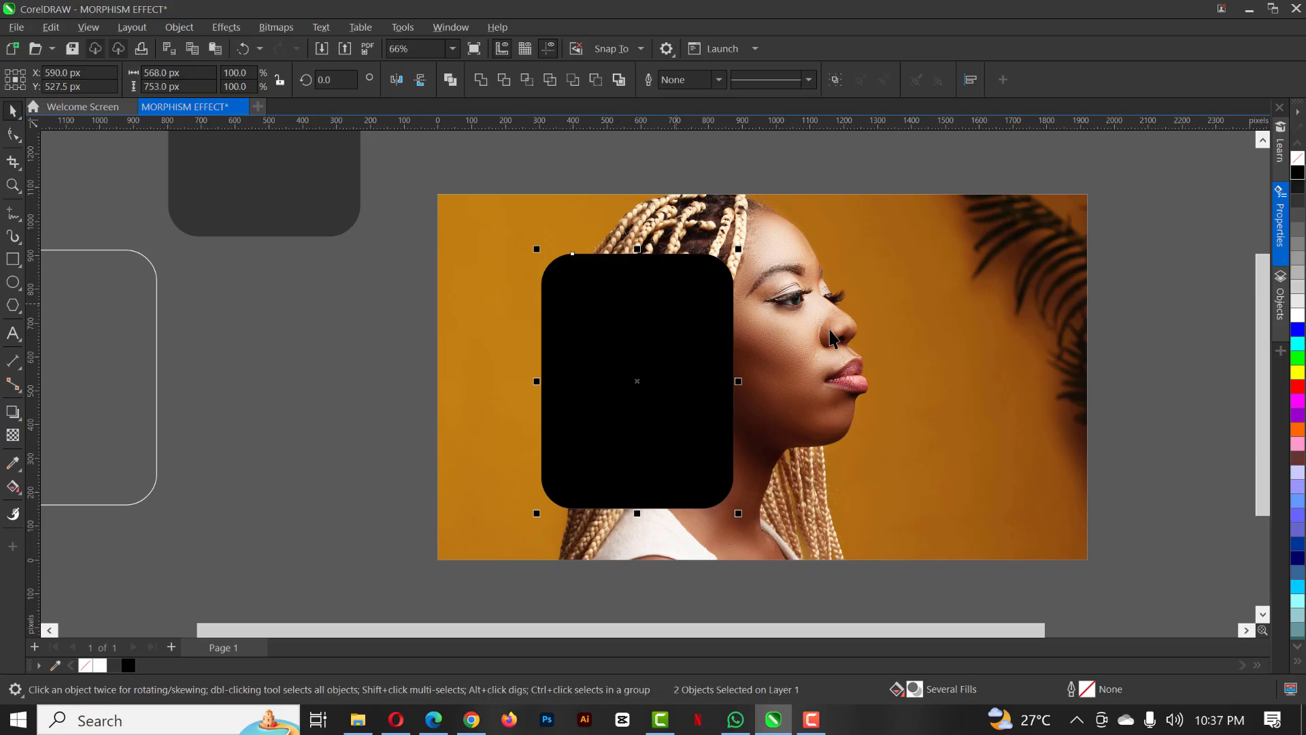
left_click(683, 352)
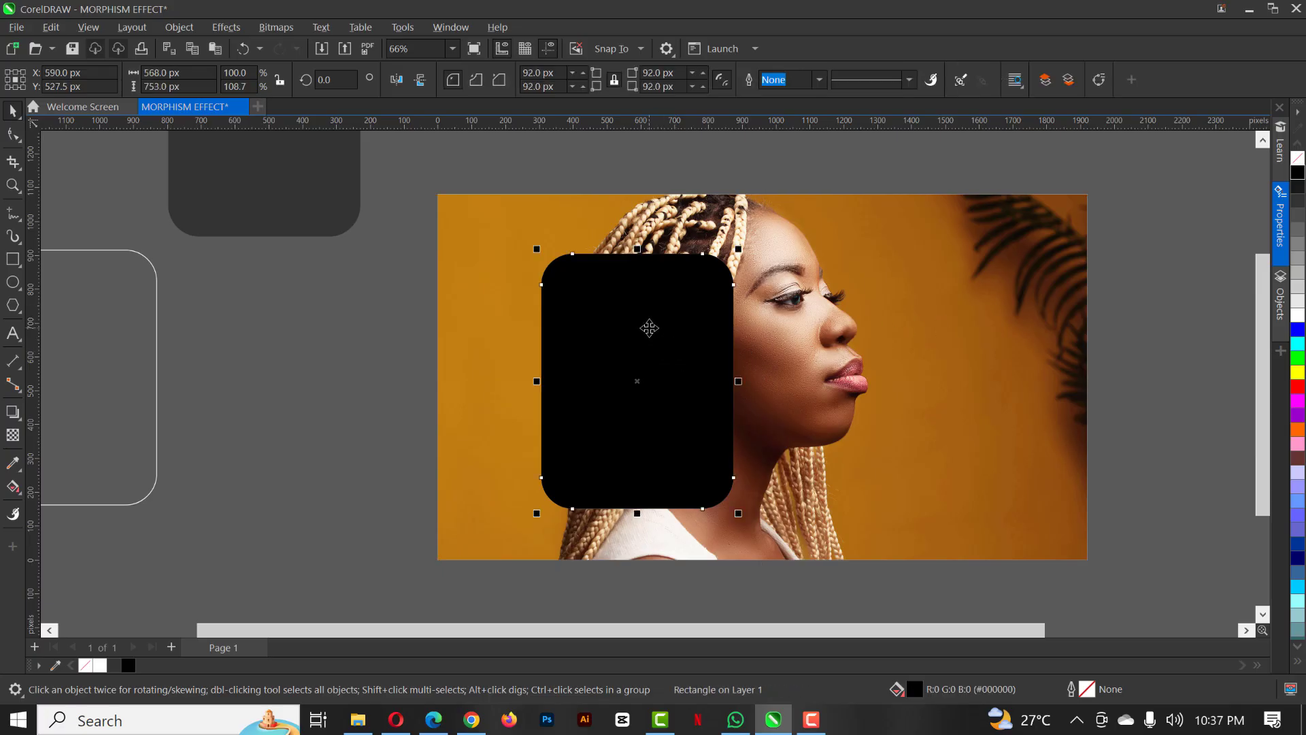
scroll(650, 327, "up", 1)
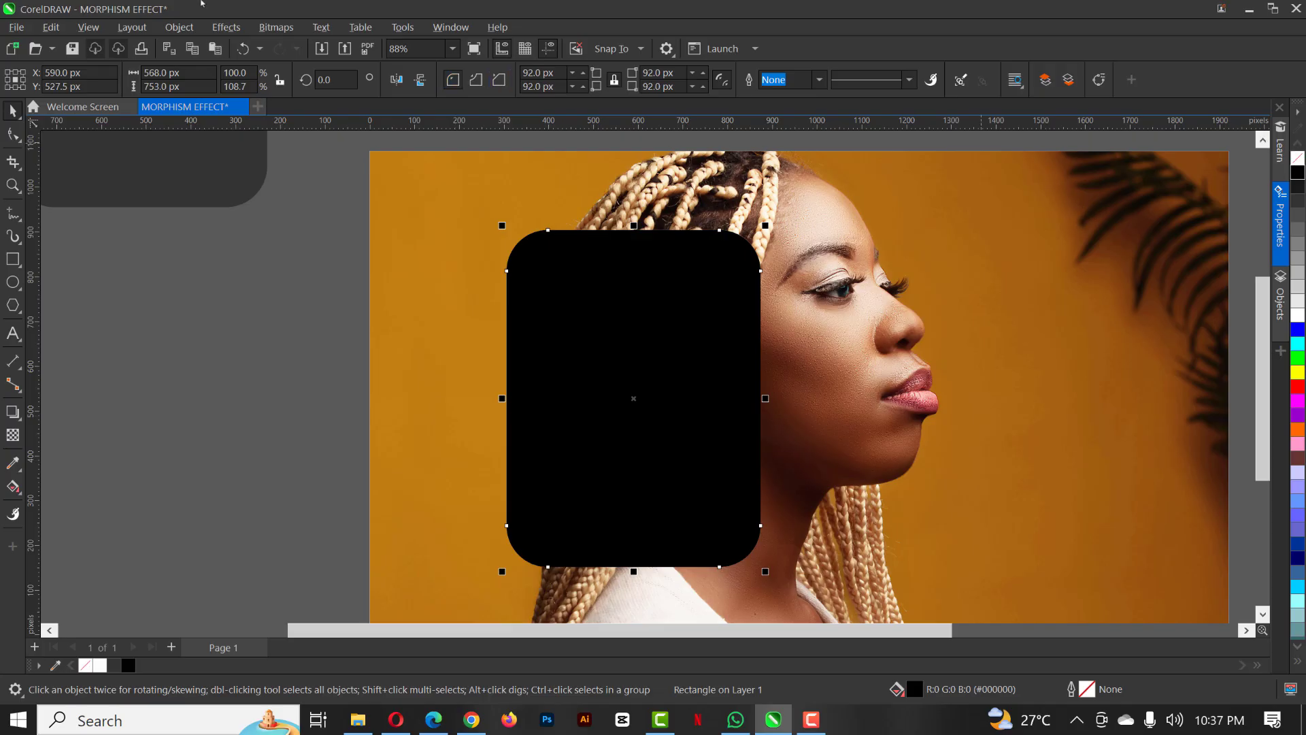
- Apply a Gaussian Blur to the black rectangle and raise its radius to about 17.89
left_click(227, 27)
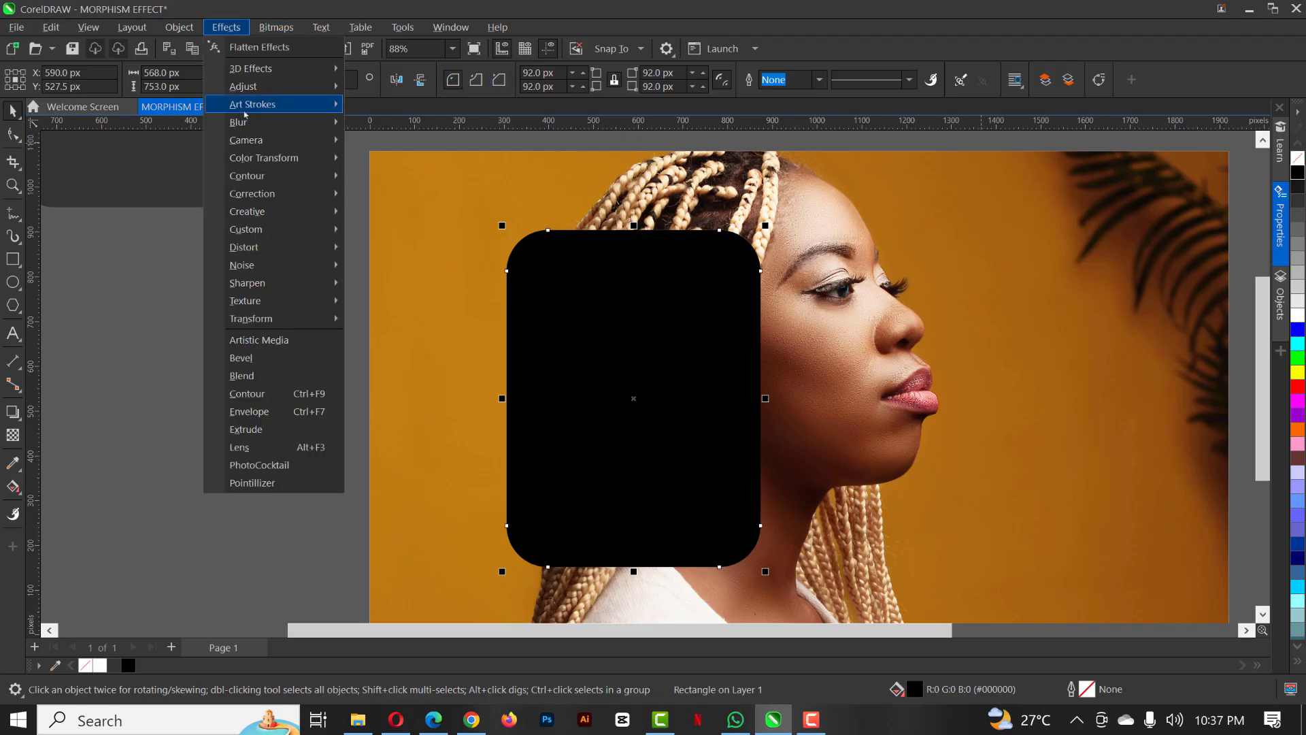
mouse_move(244, 122)
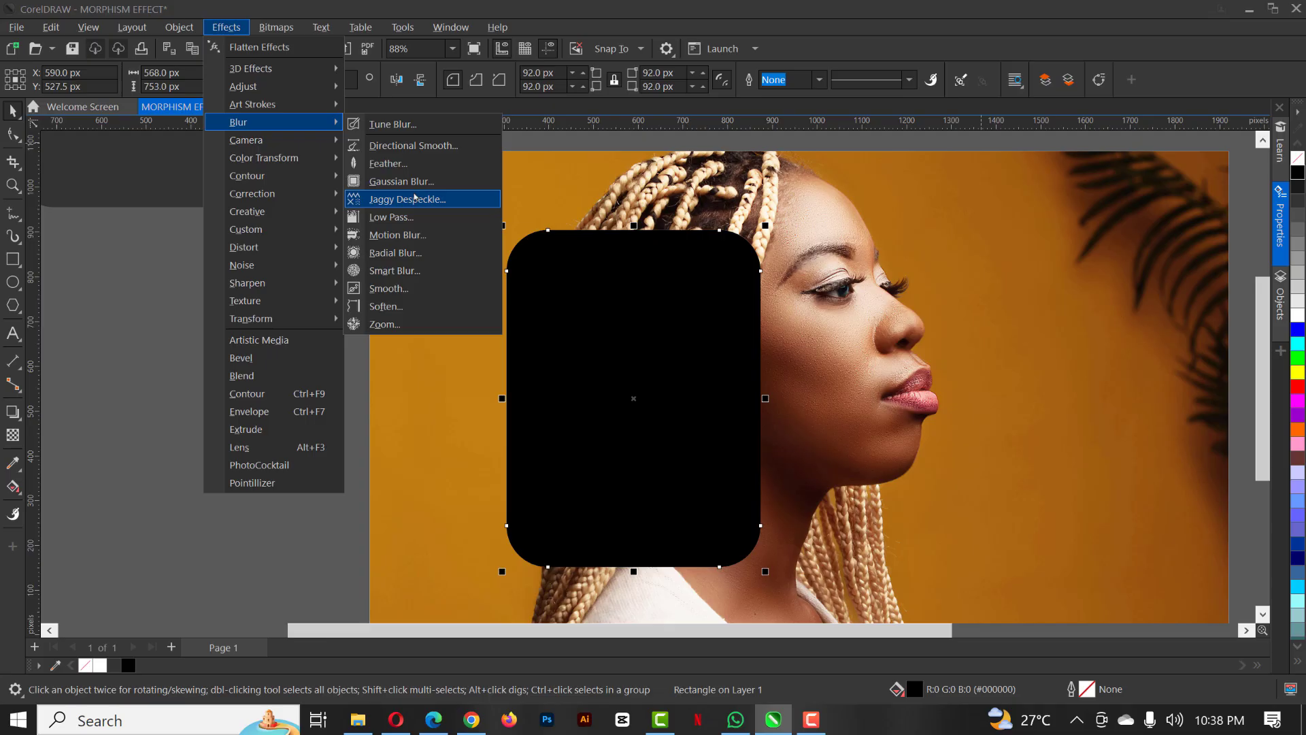
left_click(406, 181)
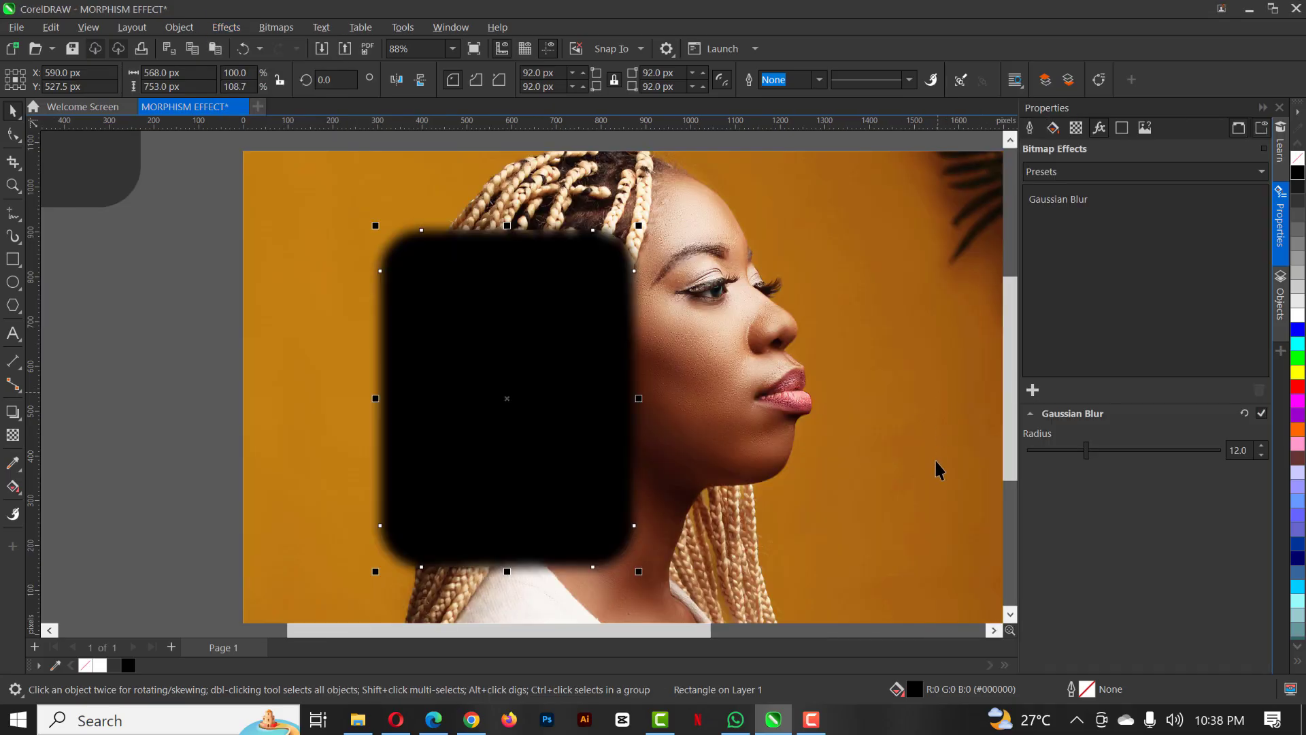
left_click(1069, 453)
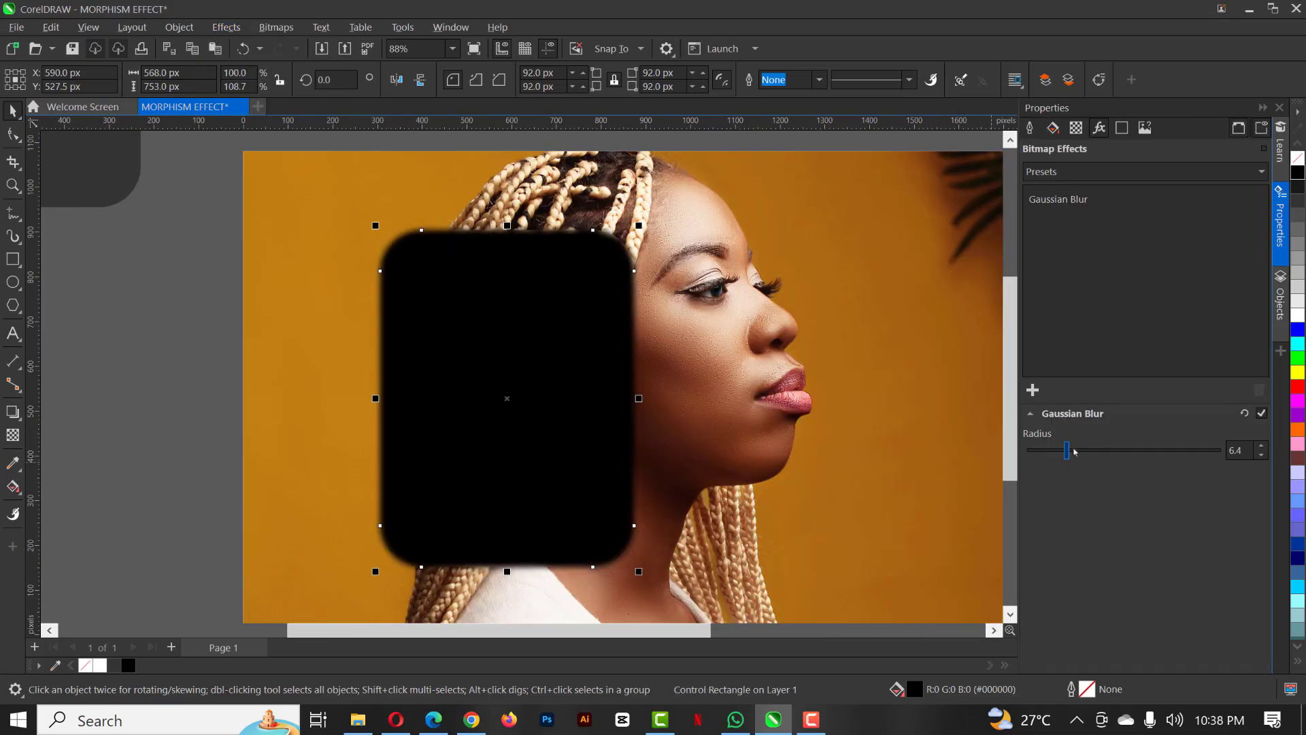
left_click(553, 300)
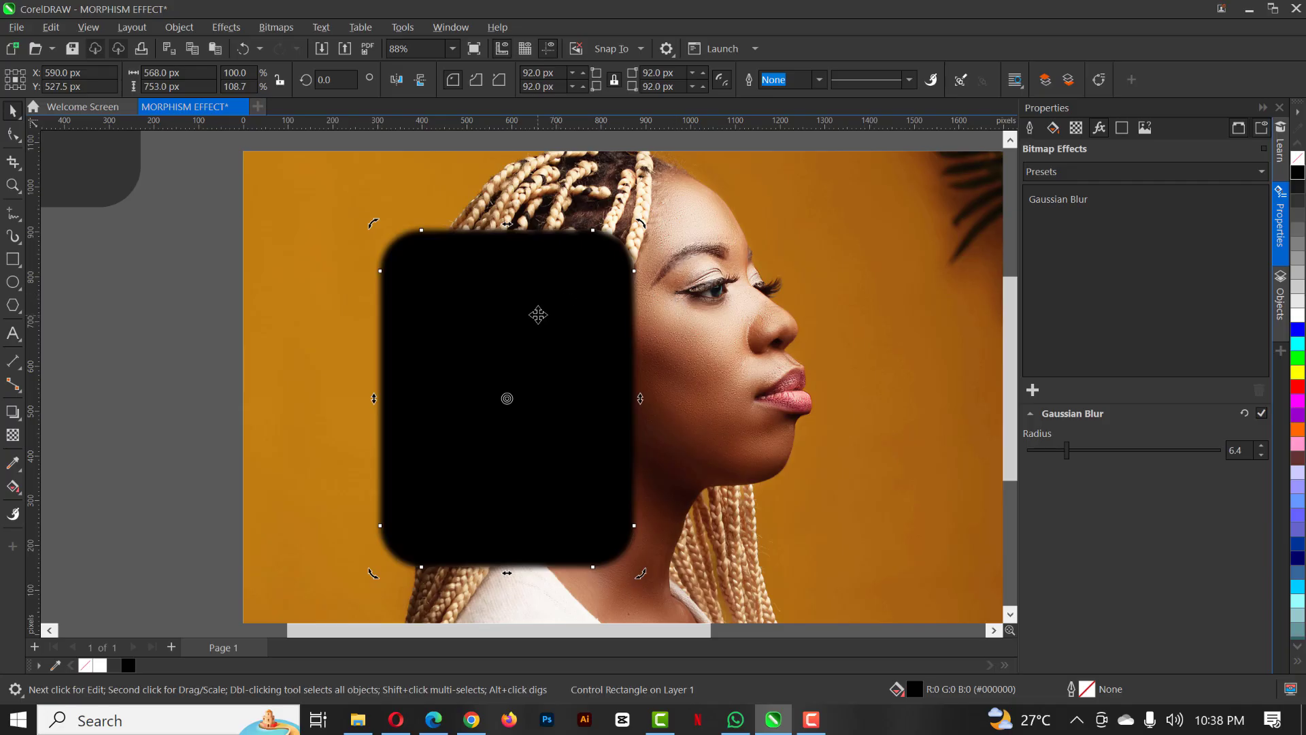
scroll(465, 309, "down", 2)
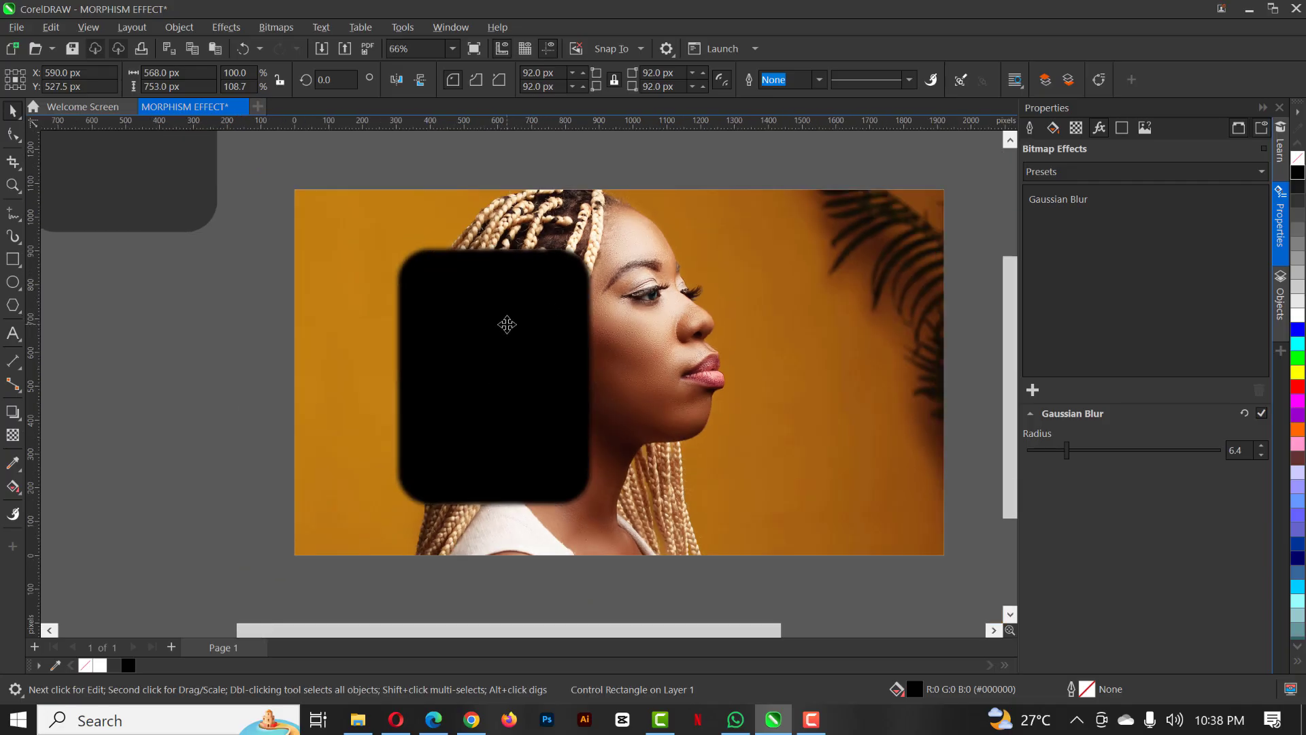
left_click(506, 325)
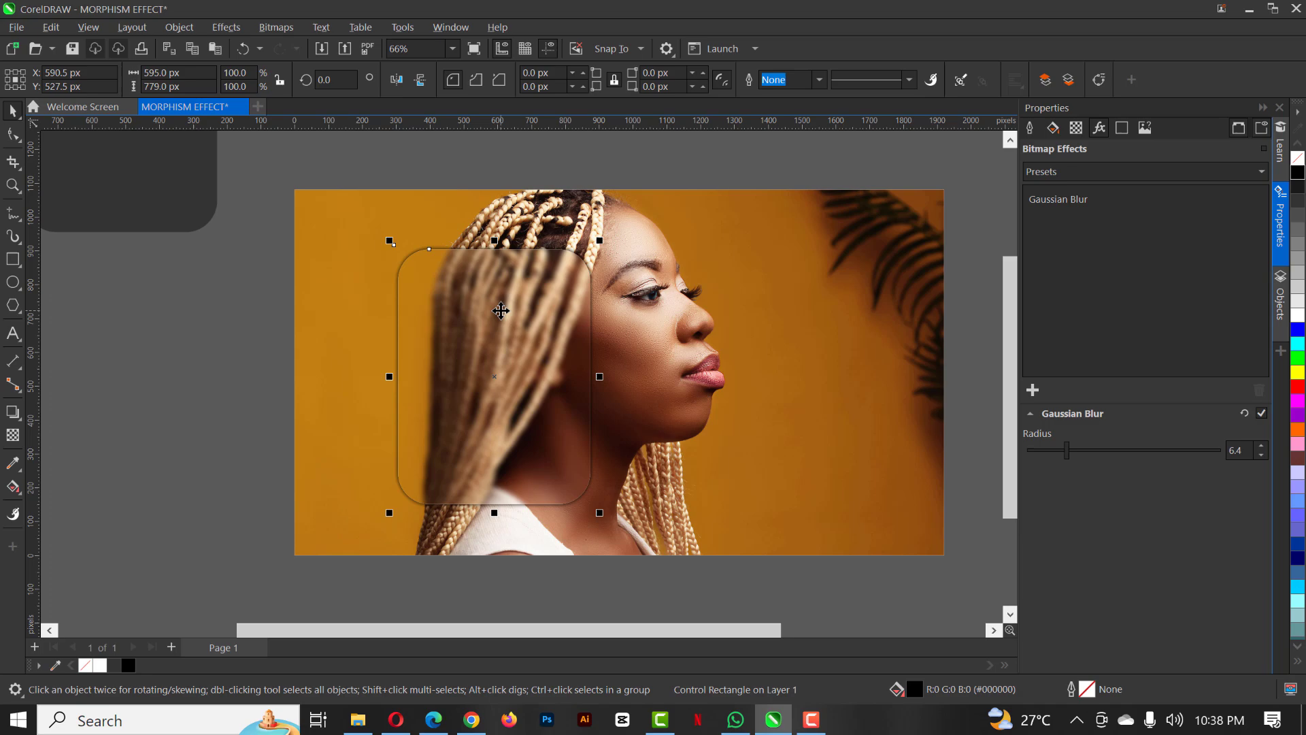
scroll(537, 351, "up", 1)
scroll(537, 350, "up", 1)
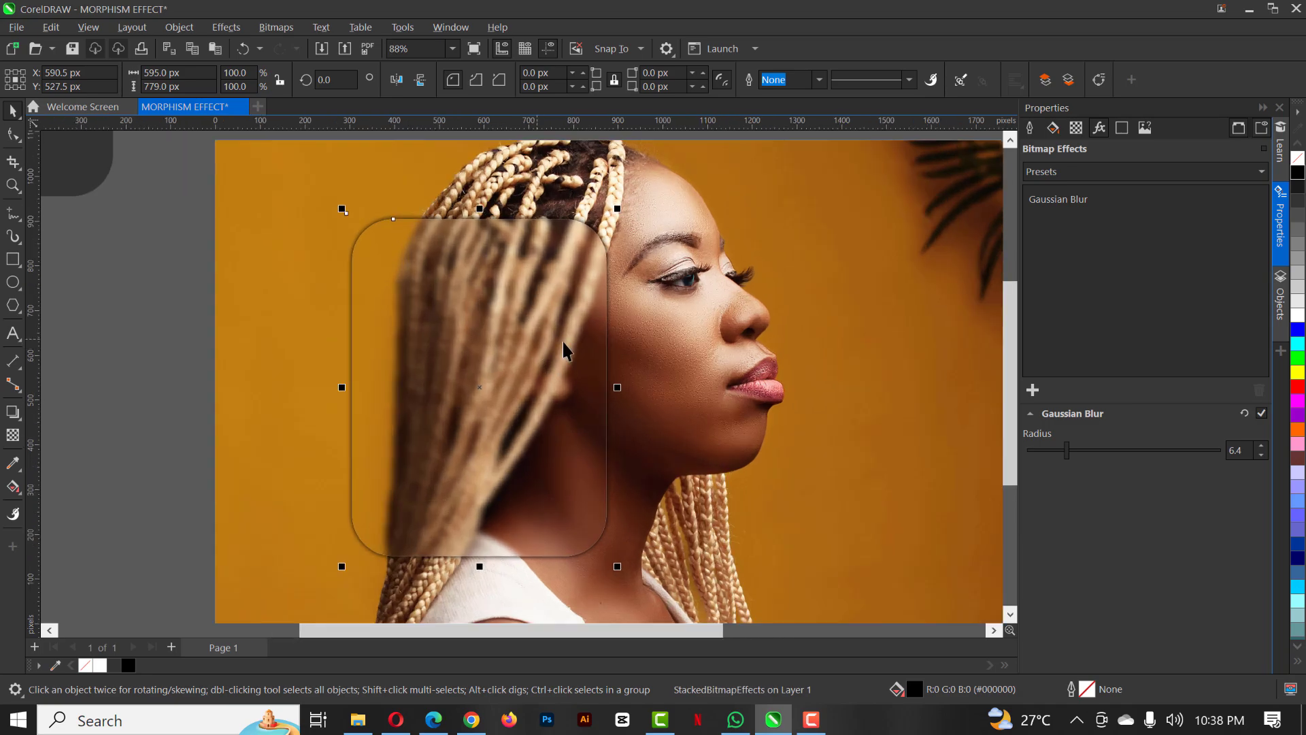
left_click_drag(1084, 456, 1102, 458)
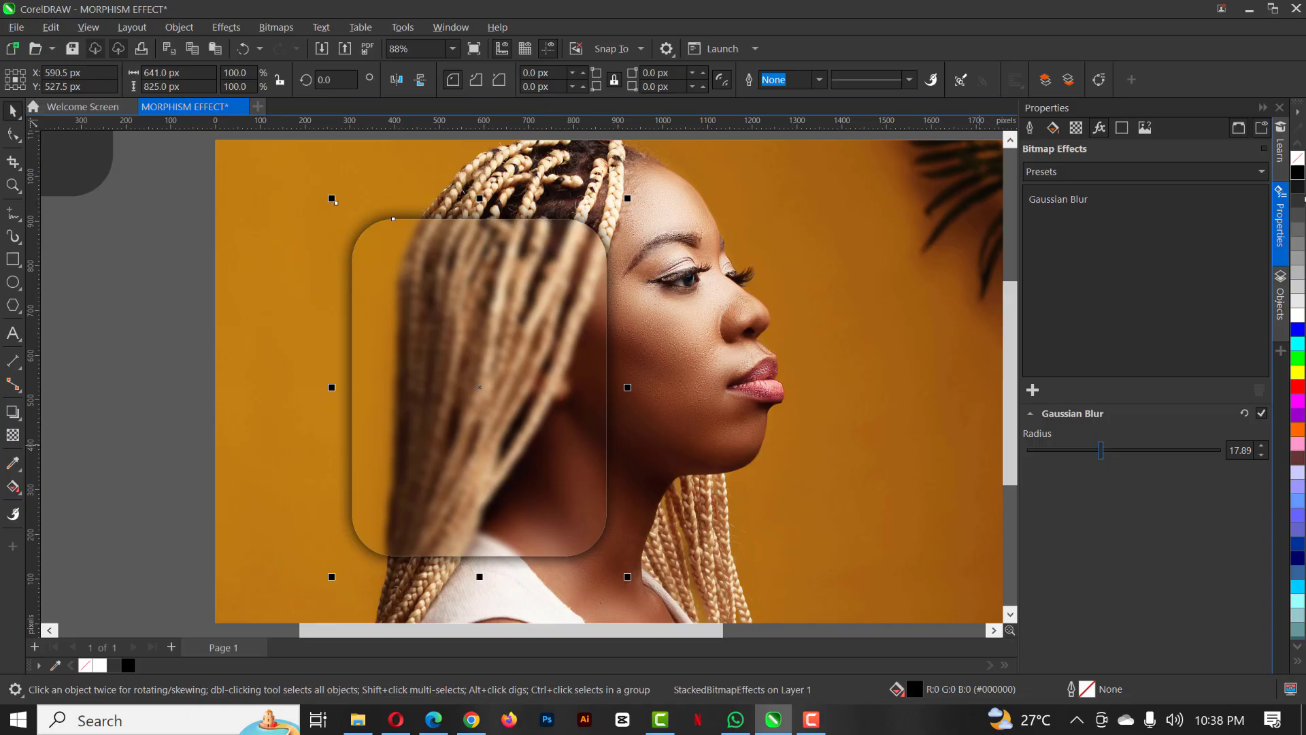
- Fill the blurred shadow card with dark grey #1A1A1A
left_click(1299, 201)
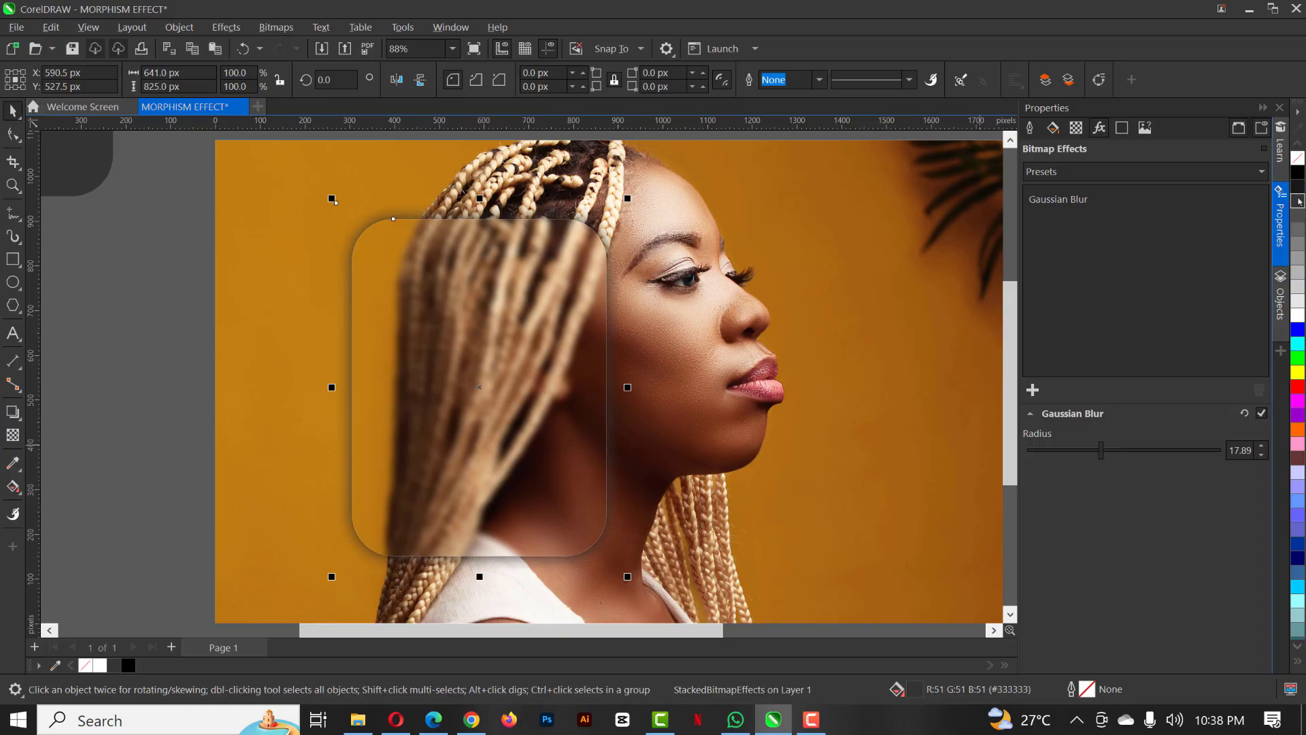
left_click(1299, 178)
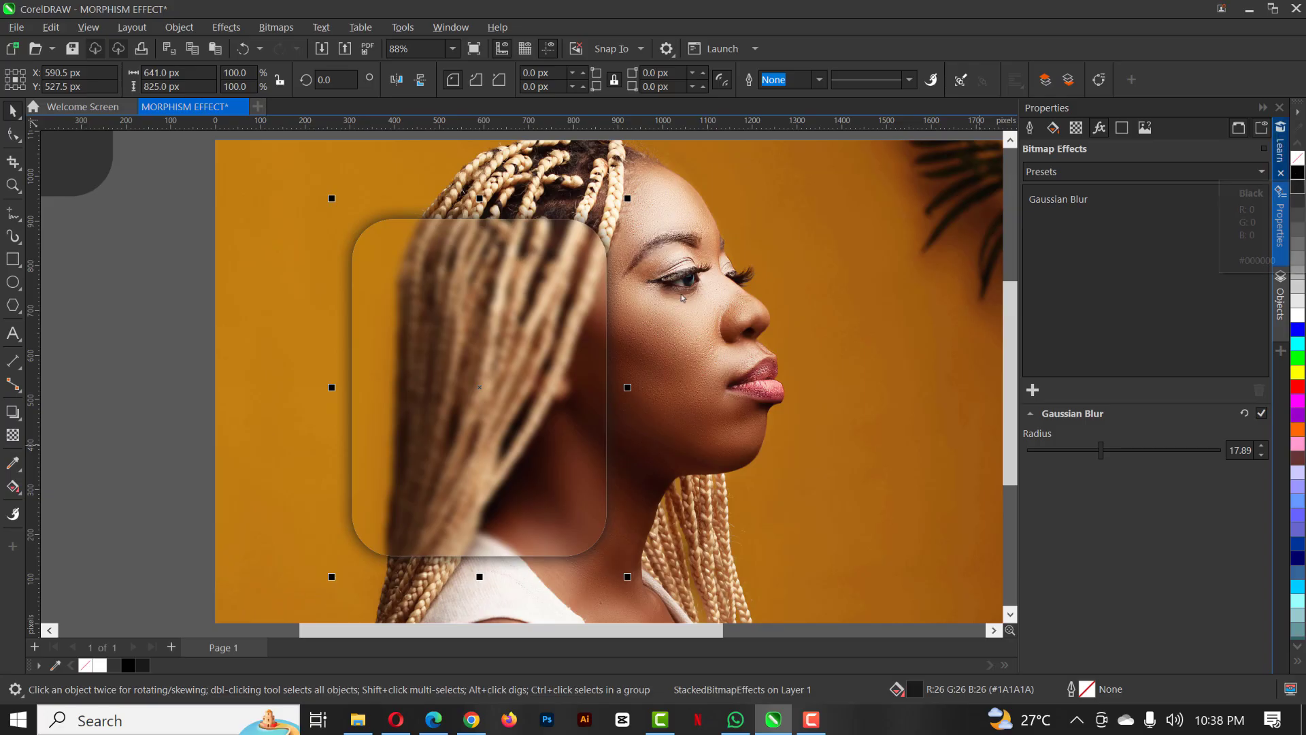
left_click(691, 335)
- Move the frosted panel aside to reveal the shadow card beneath it
scroll(688, 337, "down", 2)
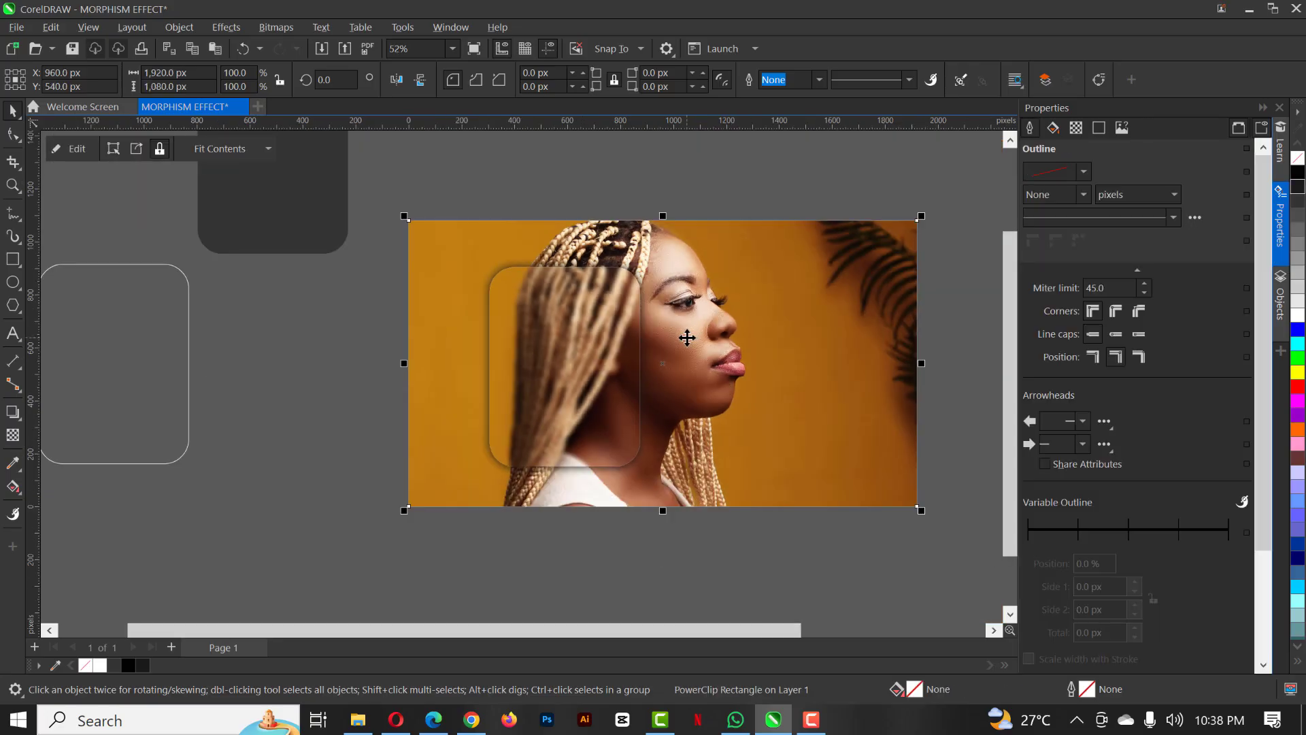
left_click(643, 340)
left_click(642, 341)
scroll(643, 341, "up", 1)
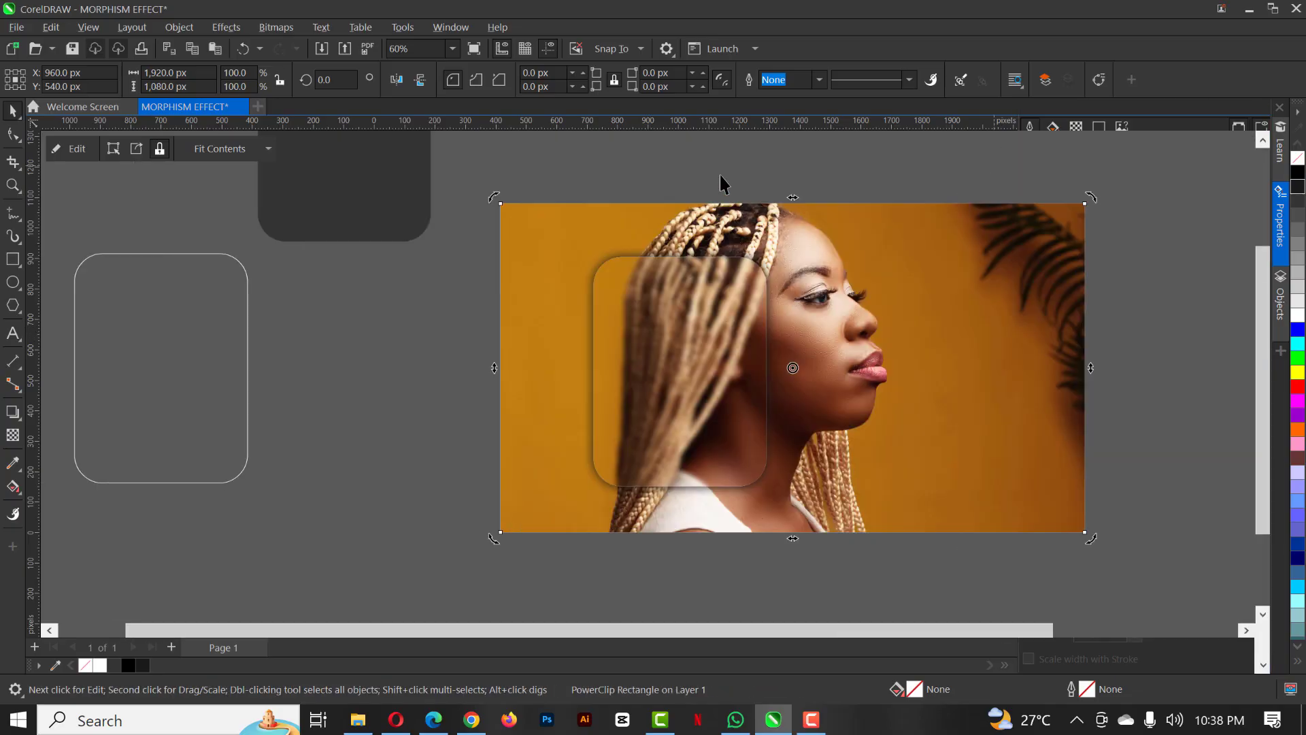
left_click(720, 181)
scroll(783, 351, "up", 1)
left_click(779, 347)
left_click_drag(775, 344, 607, 356)
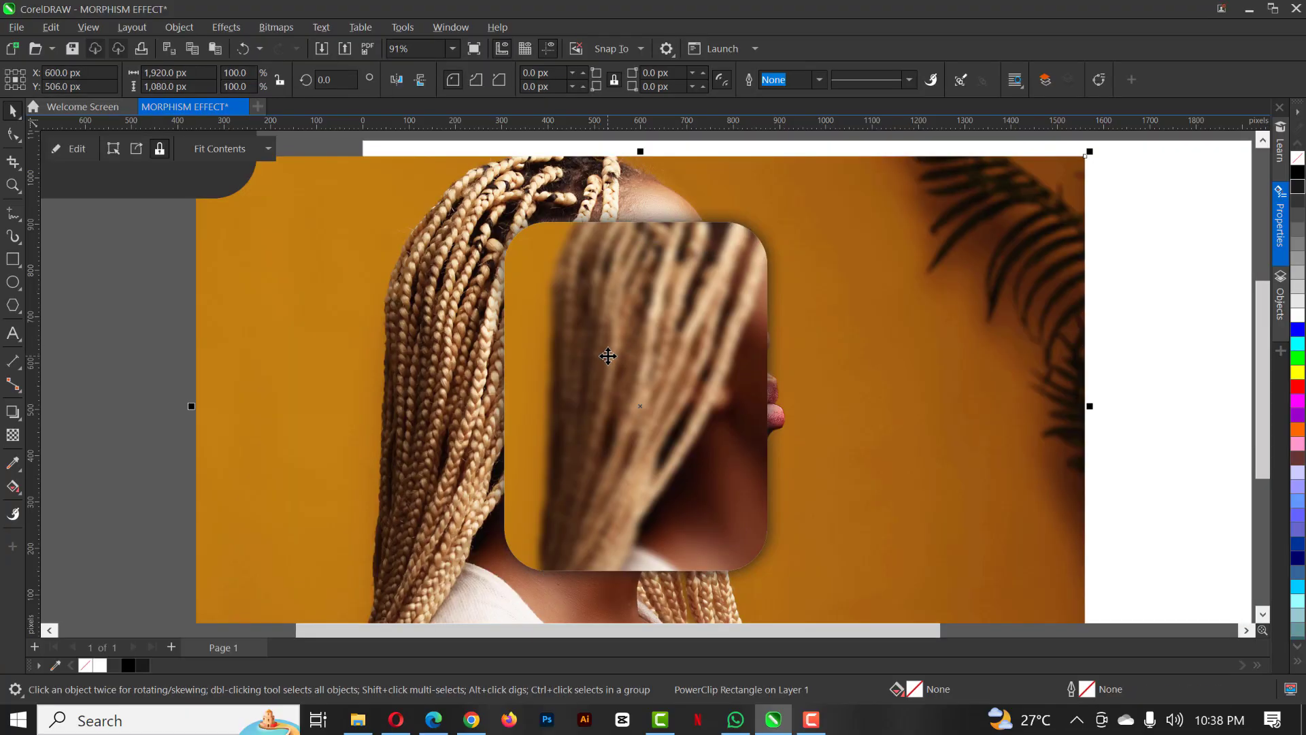
key("ctrl+z")
left_click(612, 306)
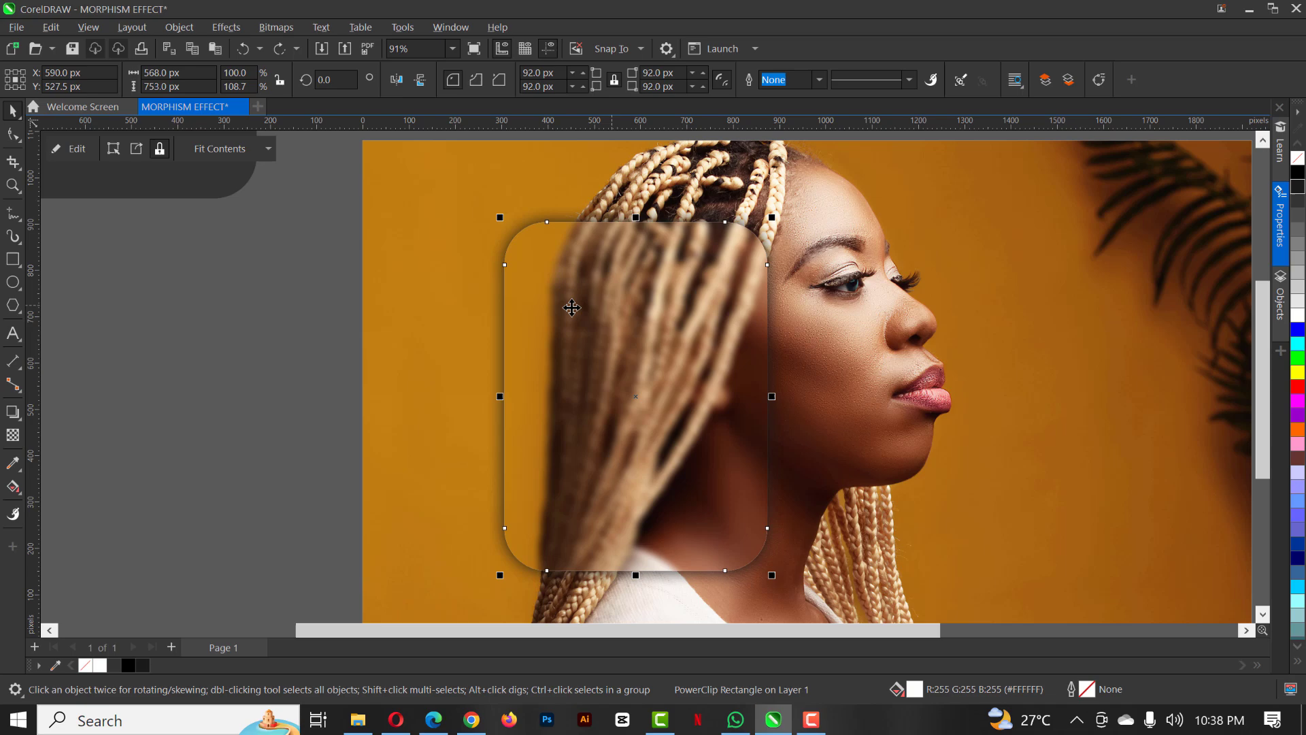
left_click(496, 379)
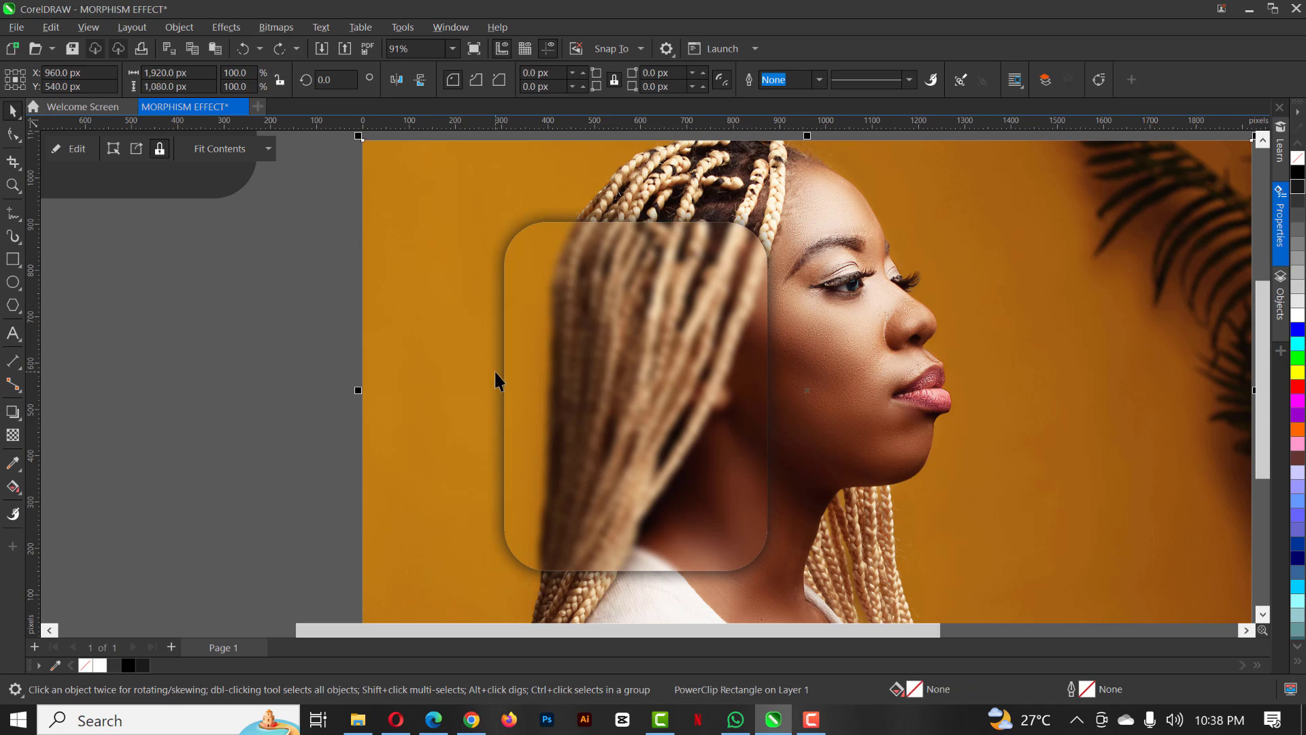
left_click(502, 381)
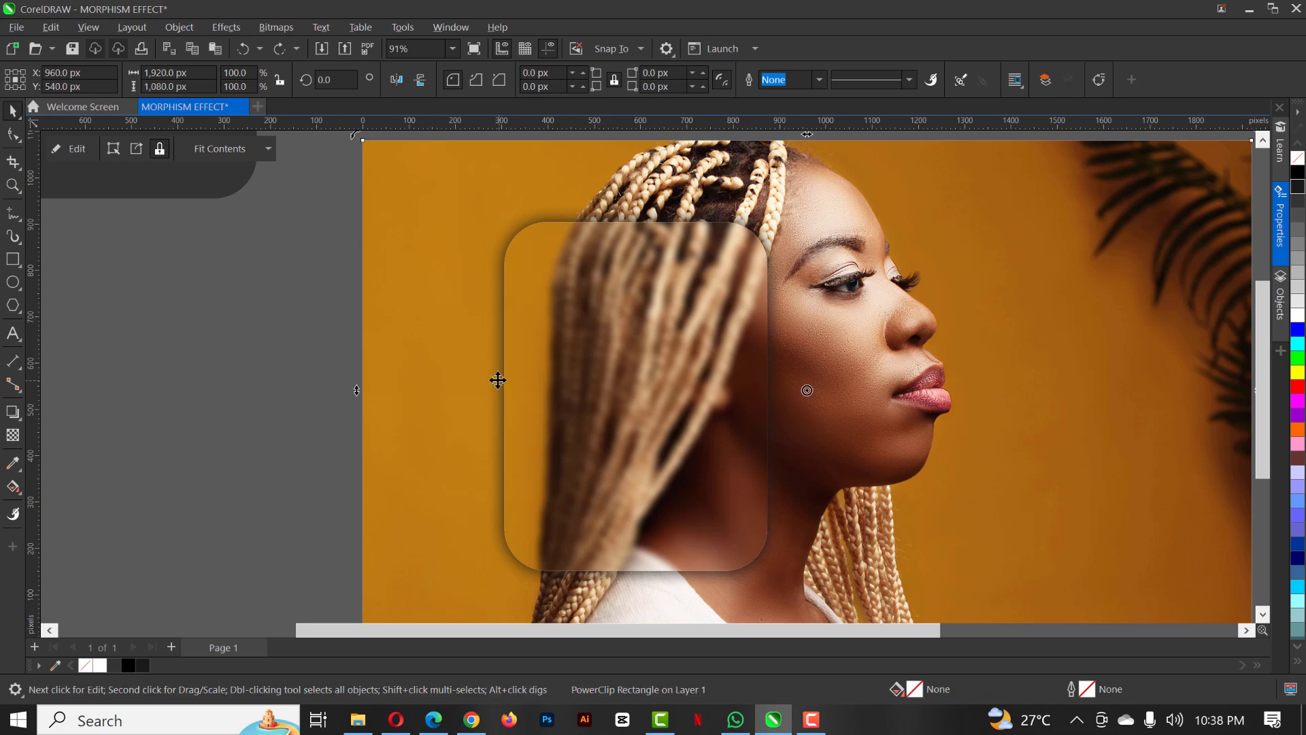
left_click(490, 373)
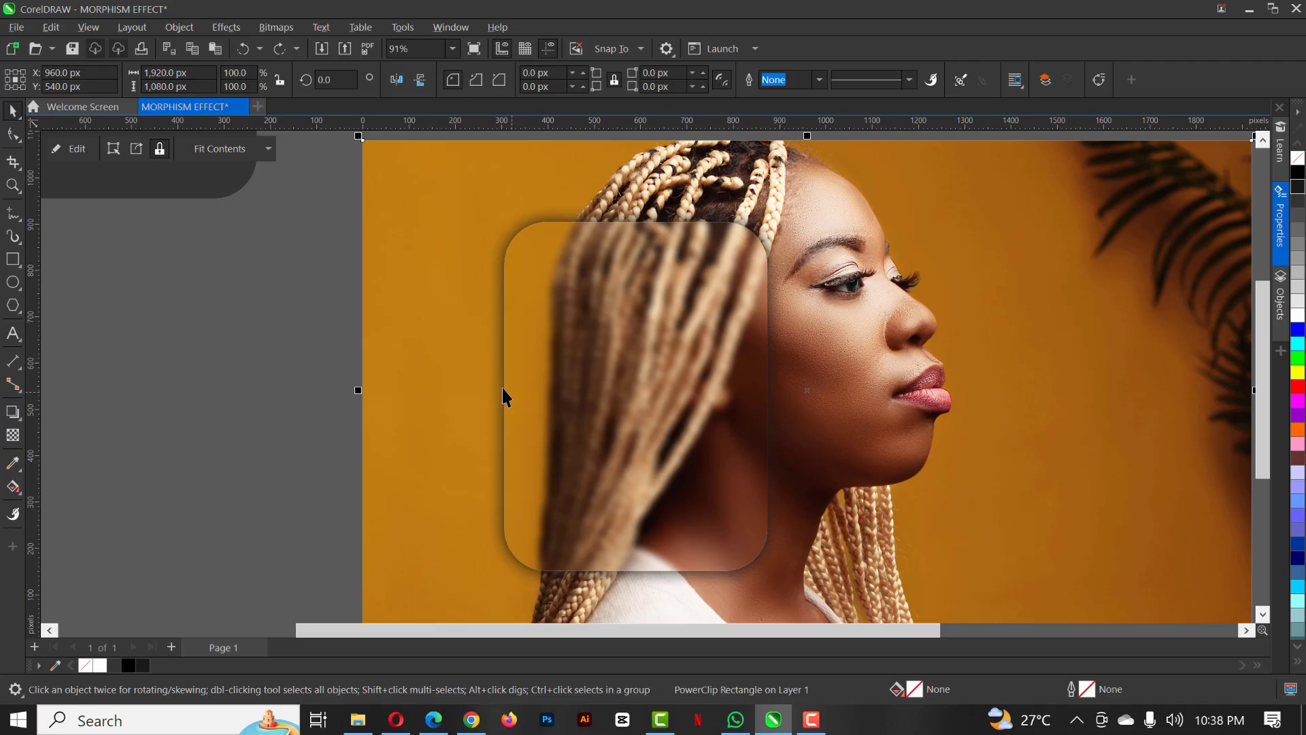
left_click_drag(508, 400, 624, 411)
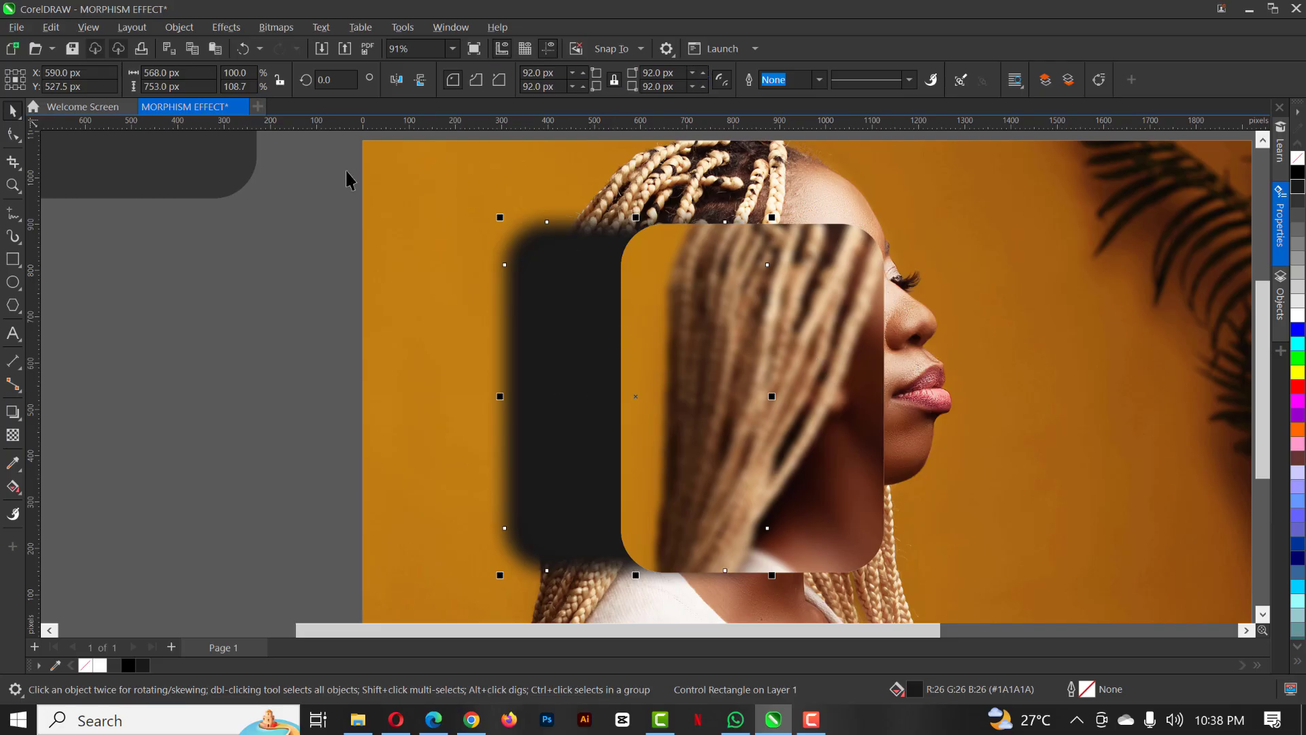
- Lighten the shadow to #333333 and centre the frosted panel back over it
left_click(1298, 201)
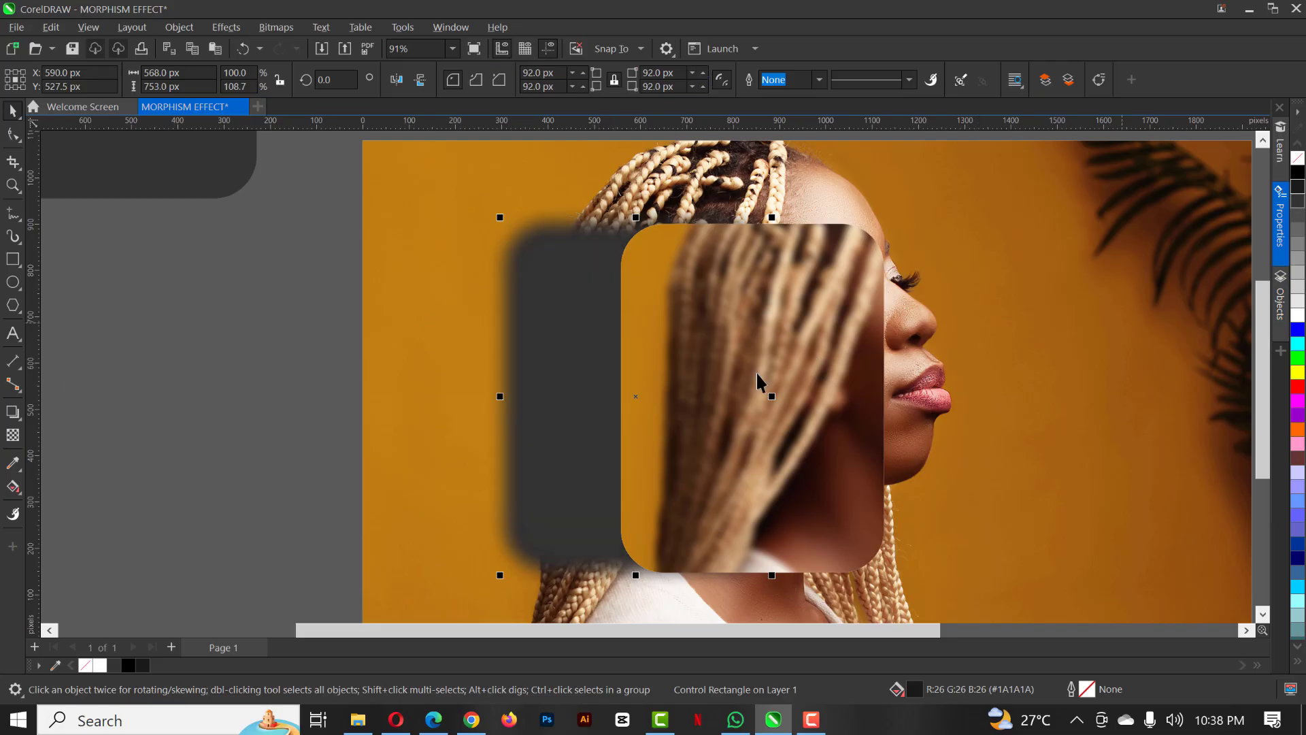
left_click(570, 301, "shift")
key("c")
key("e")
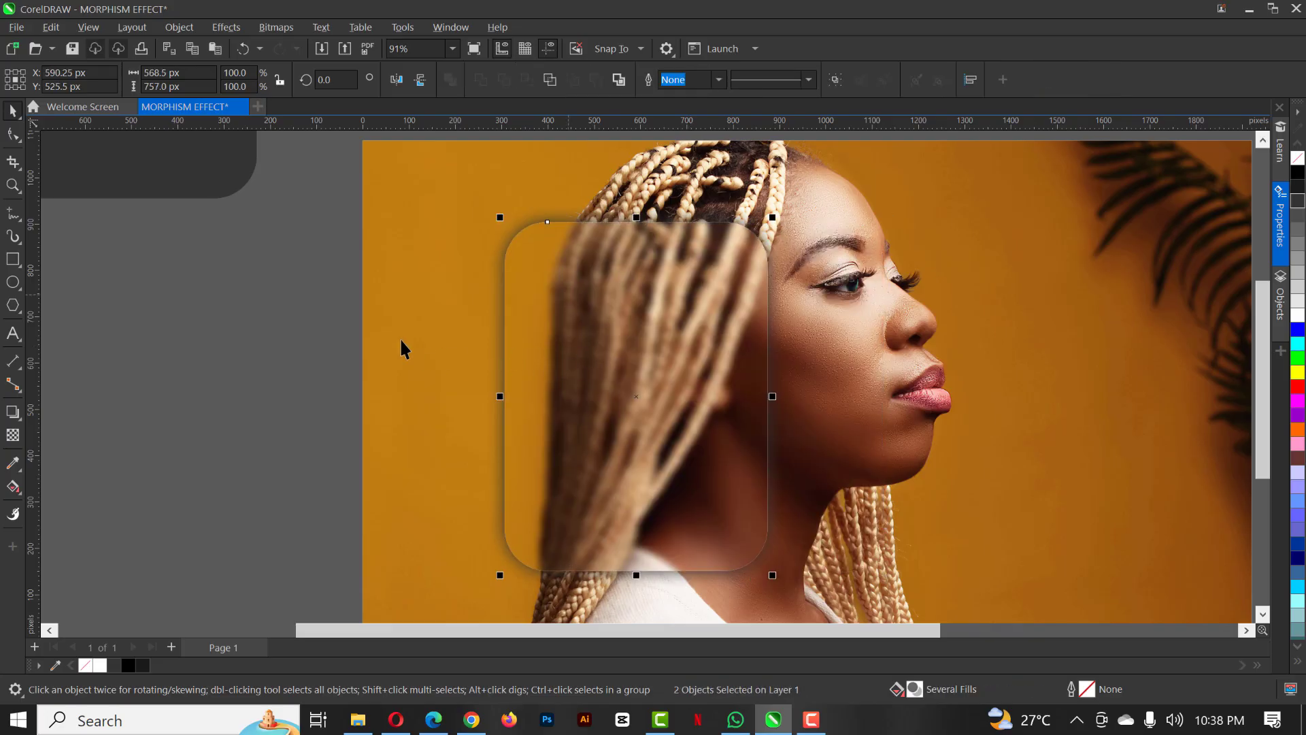
left_click(647, 372)
scroll(647, 373, "down", 1)
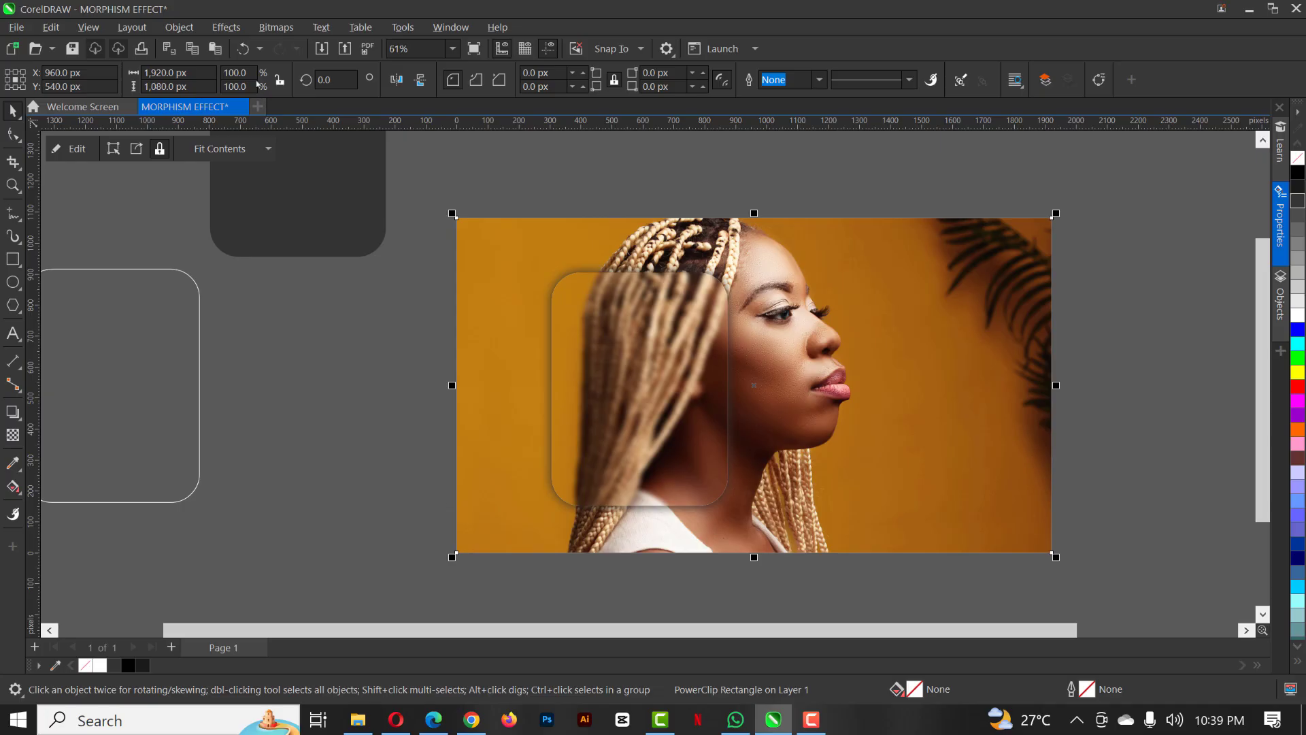
- Move the white-outlined rectangle onto the frosted panel and centre the two
left_click(274, 222)
left_click(111, 381)
left_click_drag(111, 381, 330, 362)
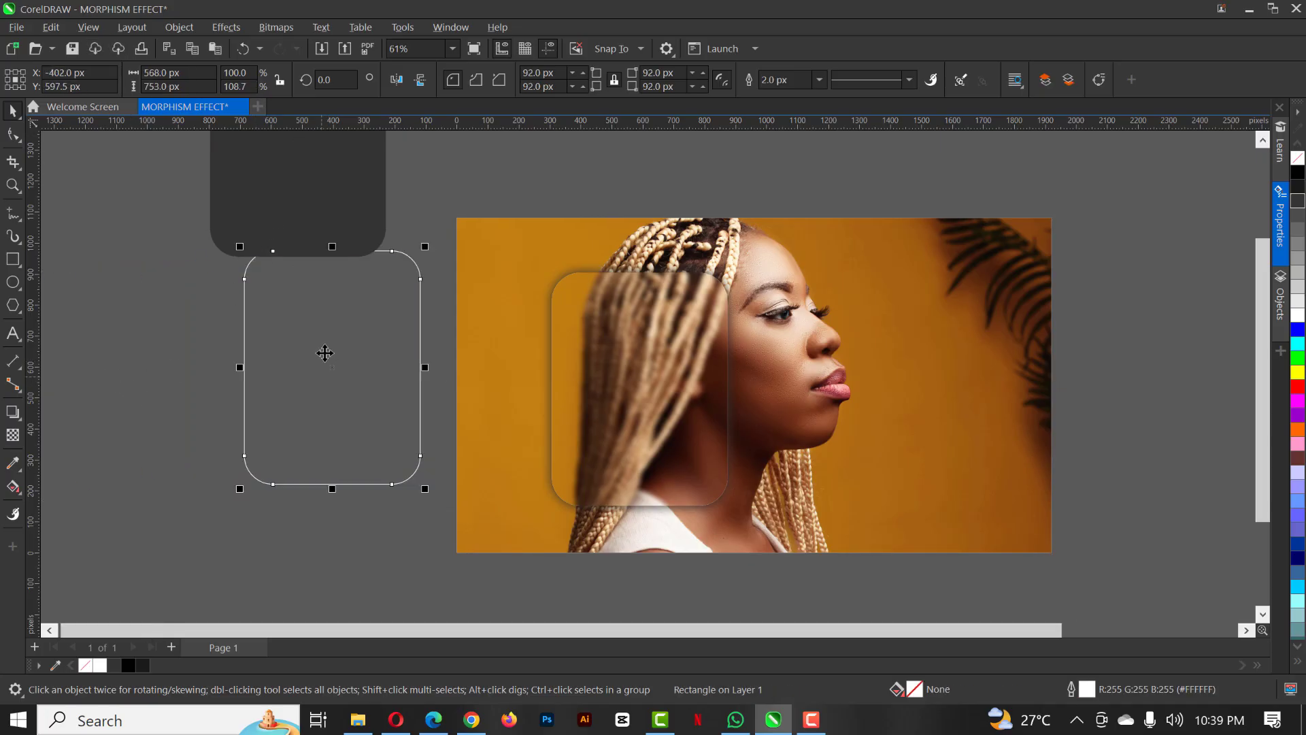
left_click(654, 331, "shift")
key("c")
key("e")
left_click(912, 344, "shift")
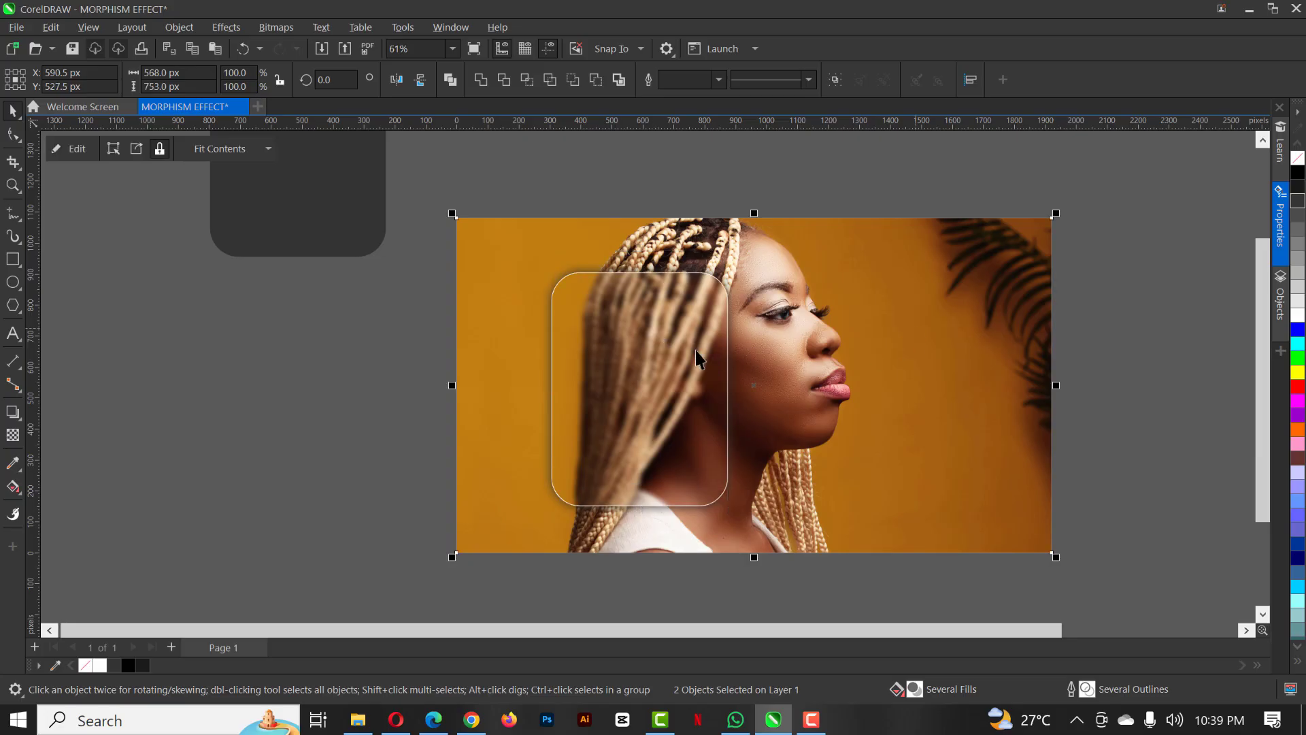
- Thicken the outline rectangle's white outline to 3.0 px
left_click(695, 349)
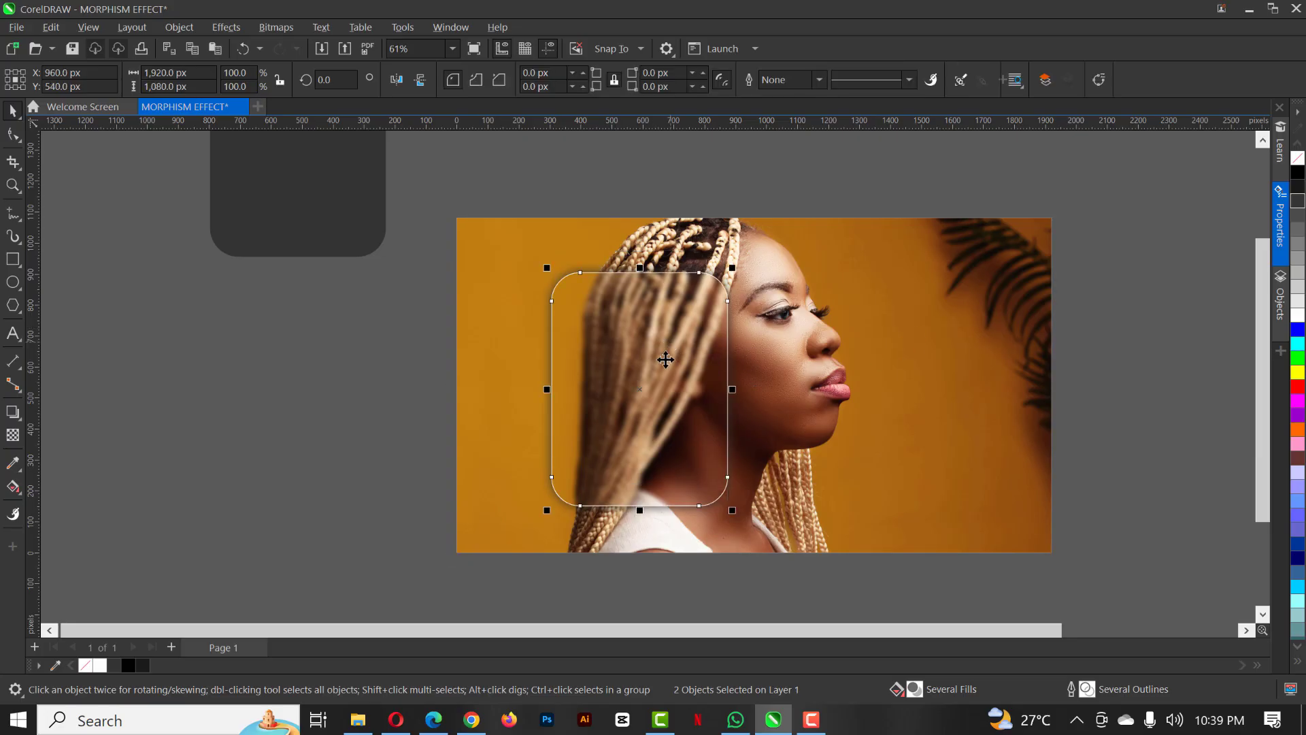
left_click(818, 80)
left_click(661, 438)
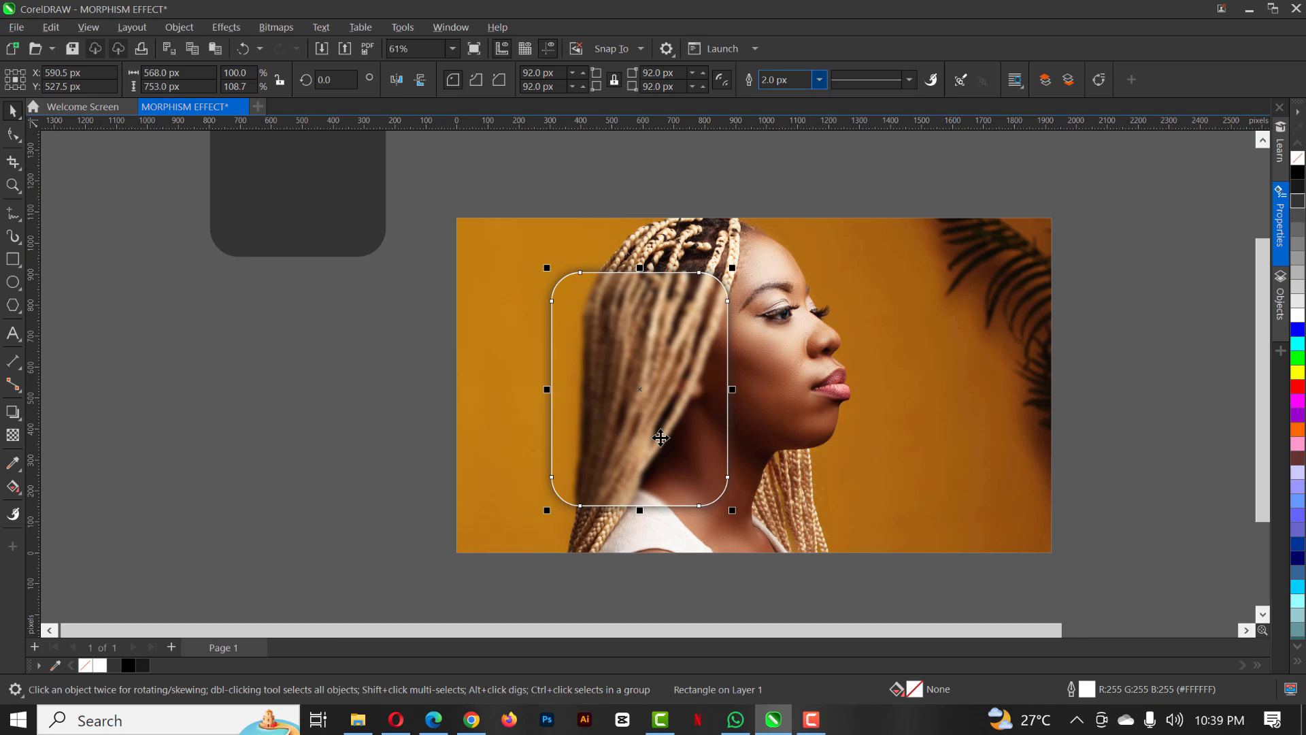
scroll(657, 449, "up", 2)
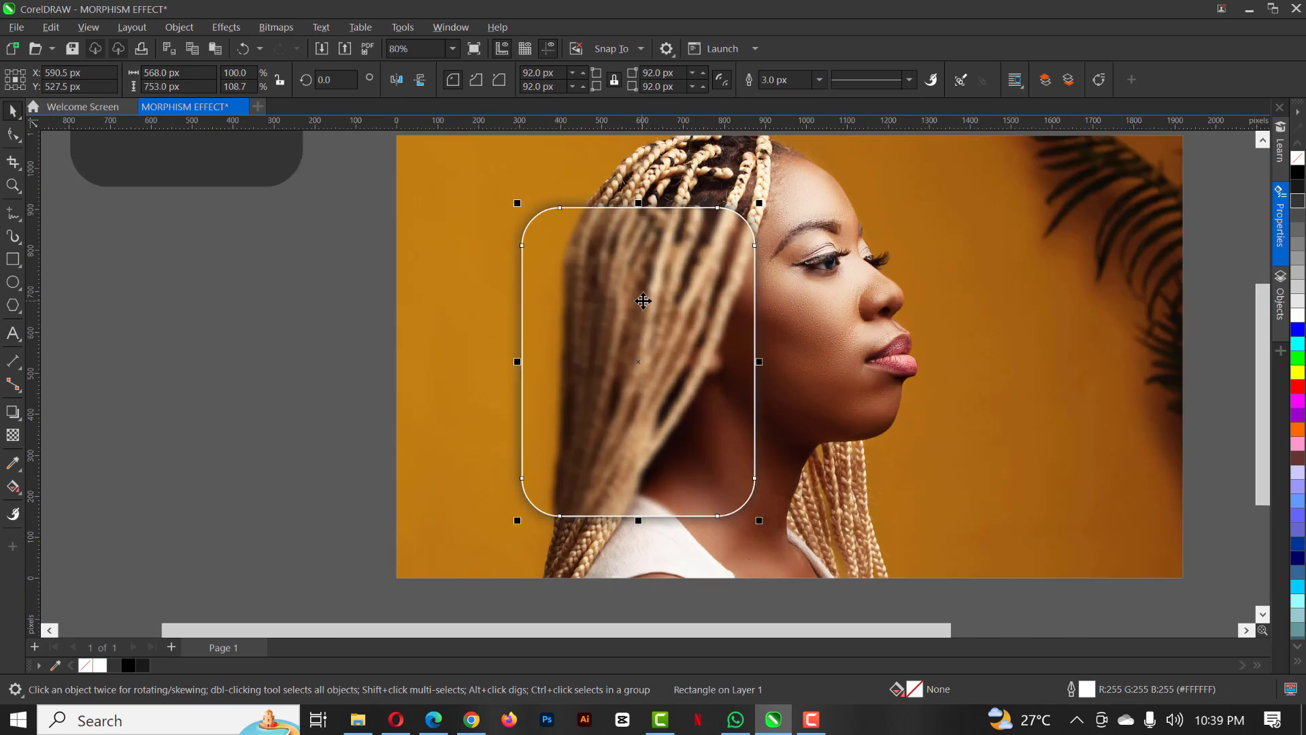
scroll(639, 256, "up", 1)
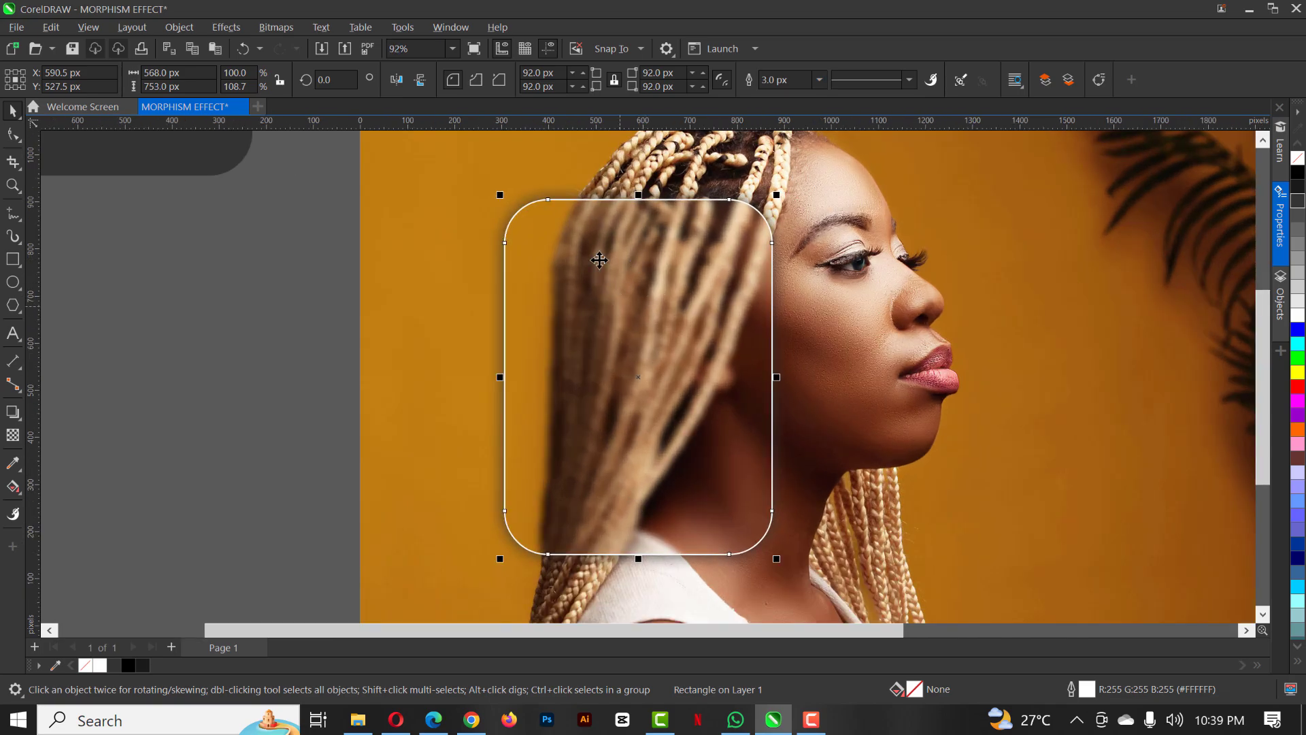
- Fade the outline rectangle toward the bottom with a vertical fountain transparency
left_click(13, 434)
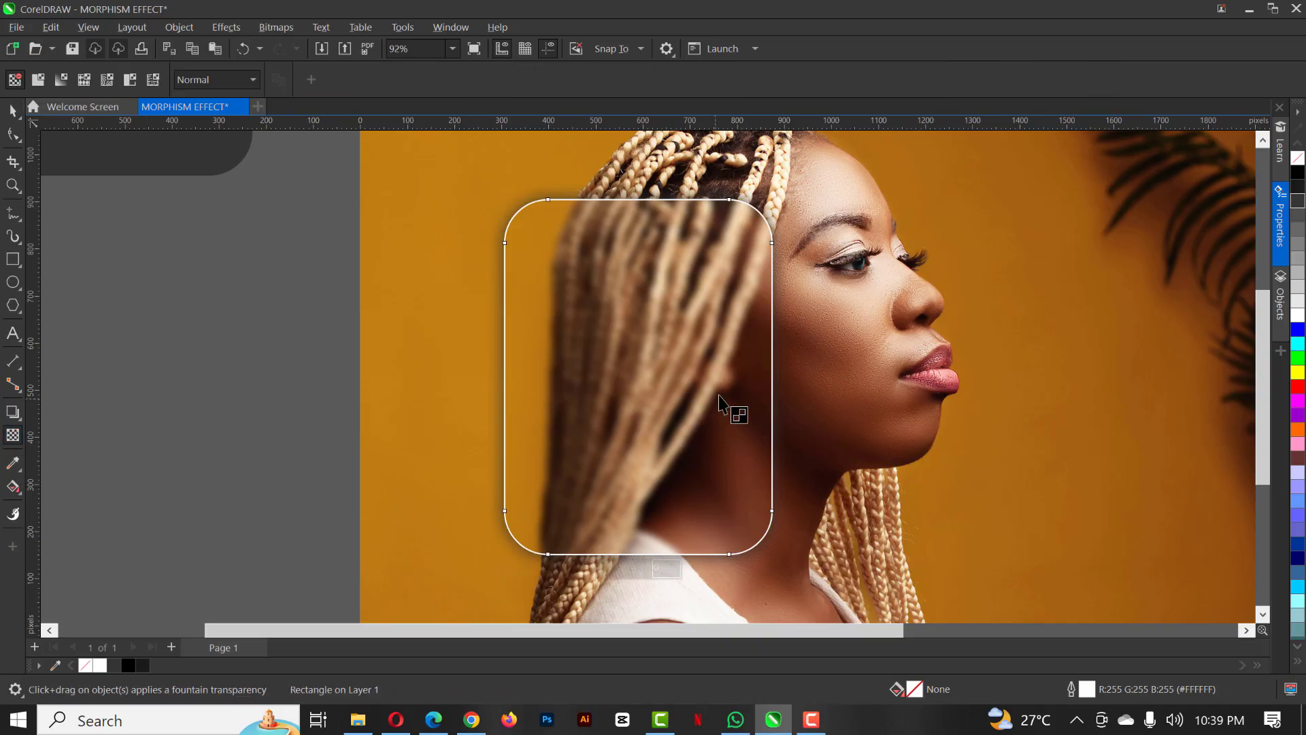
left_click_drag(626, 305, 627, 560)
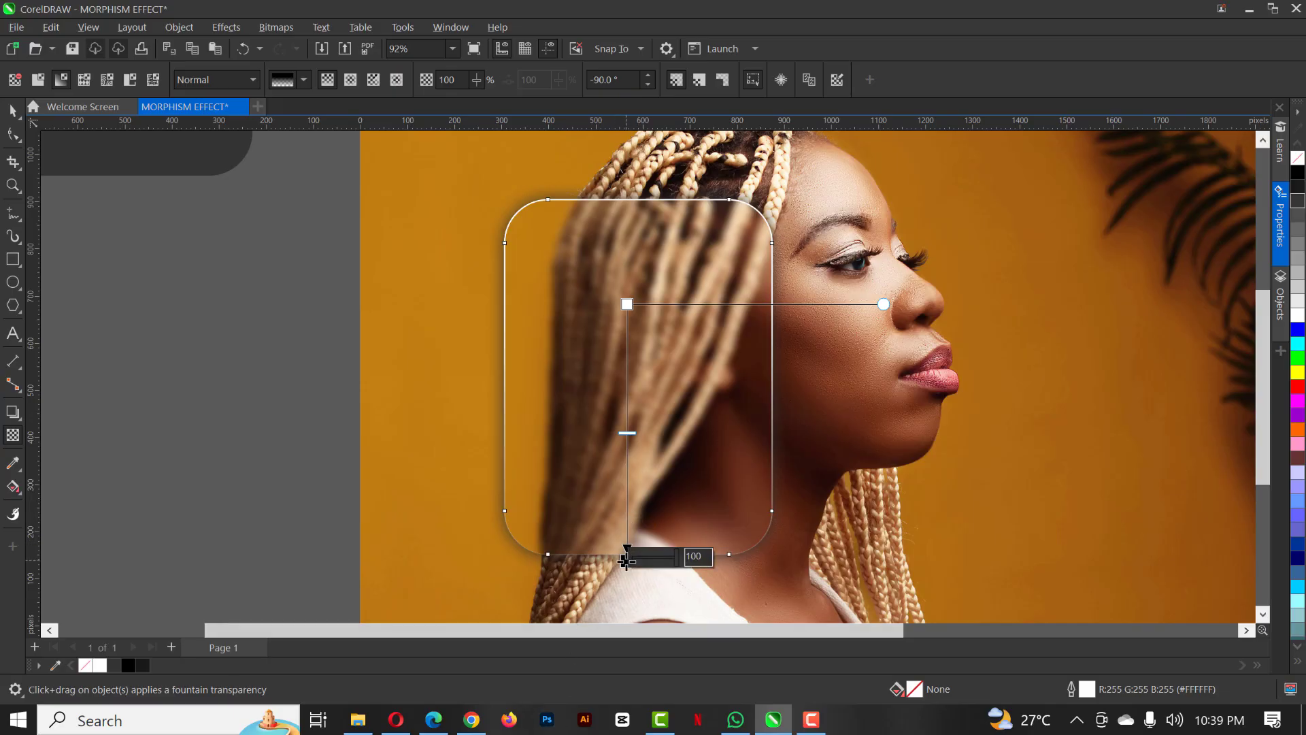
left_click_drag(627, 559, 627, 481)
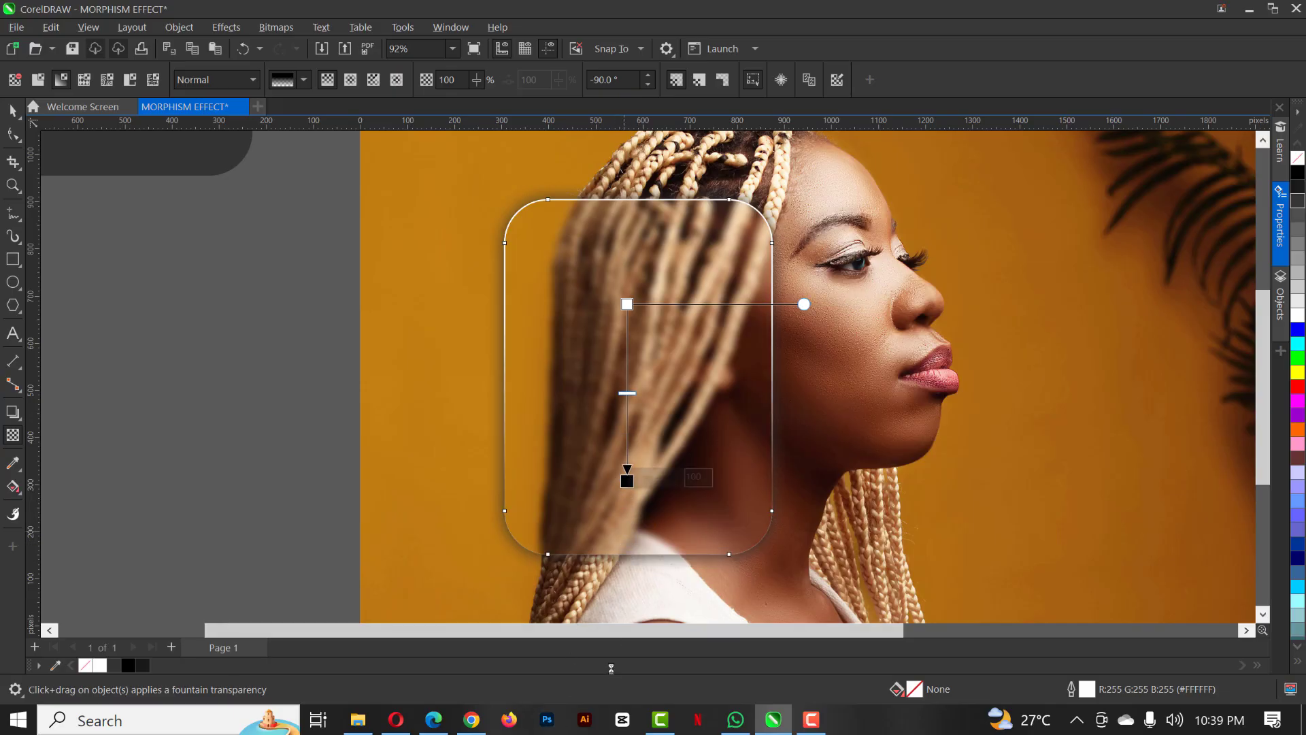
key("space")
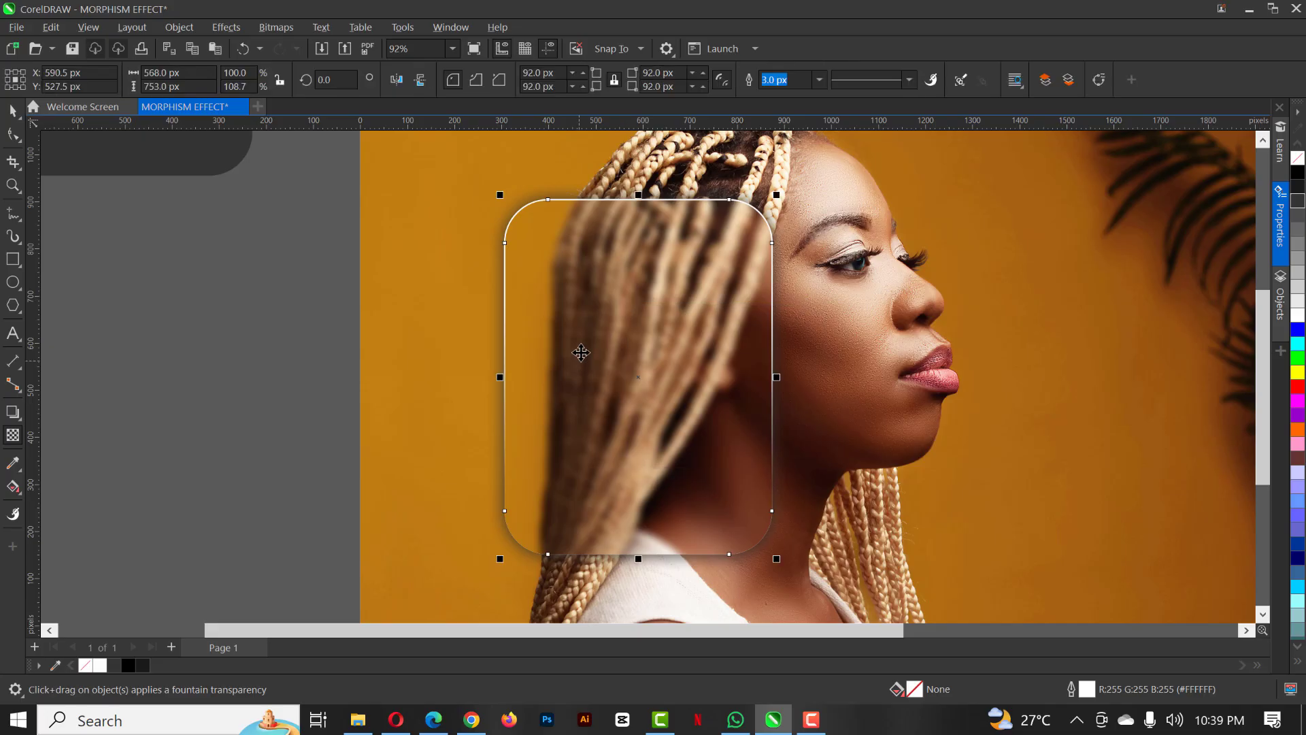
- Move the dark rounded rectangle down from above the page to beside the photo
scroll(580, 350, "down", 1)
scroll(575, 341, "down", 1)
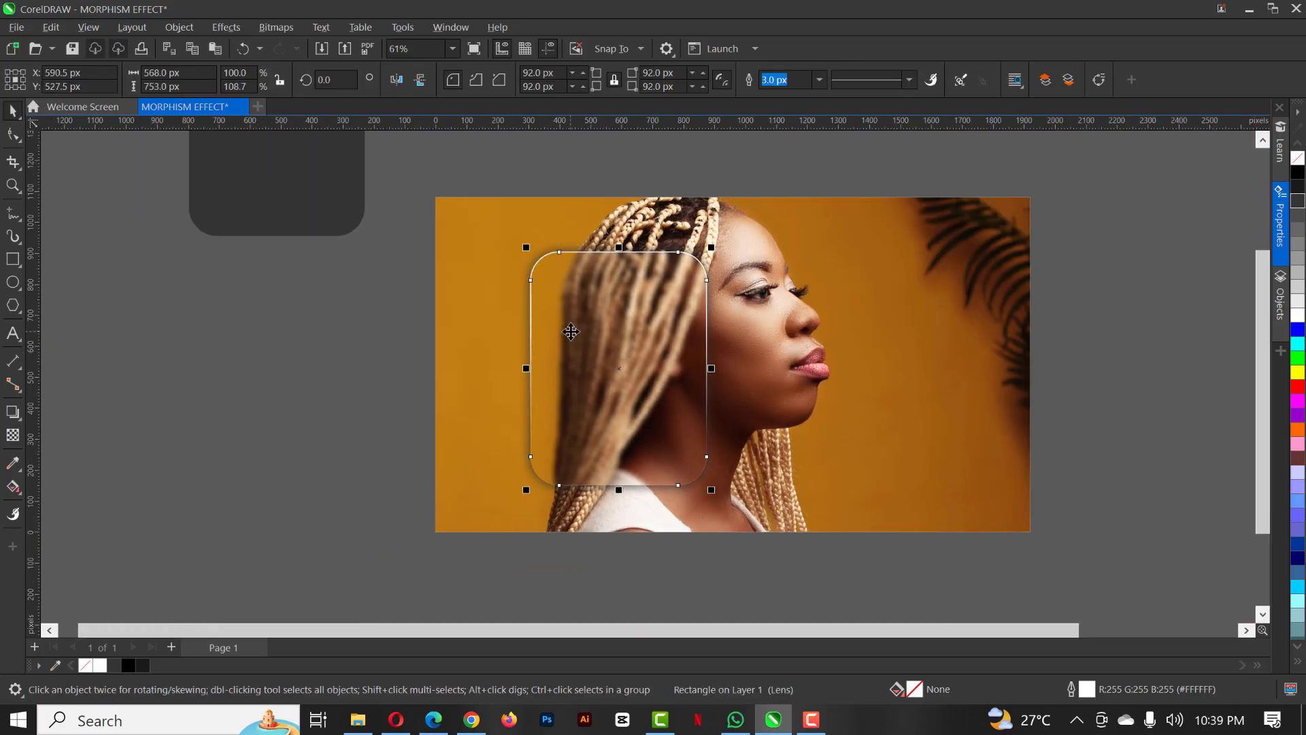
left_click(233, 182)
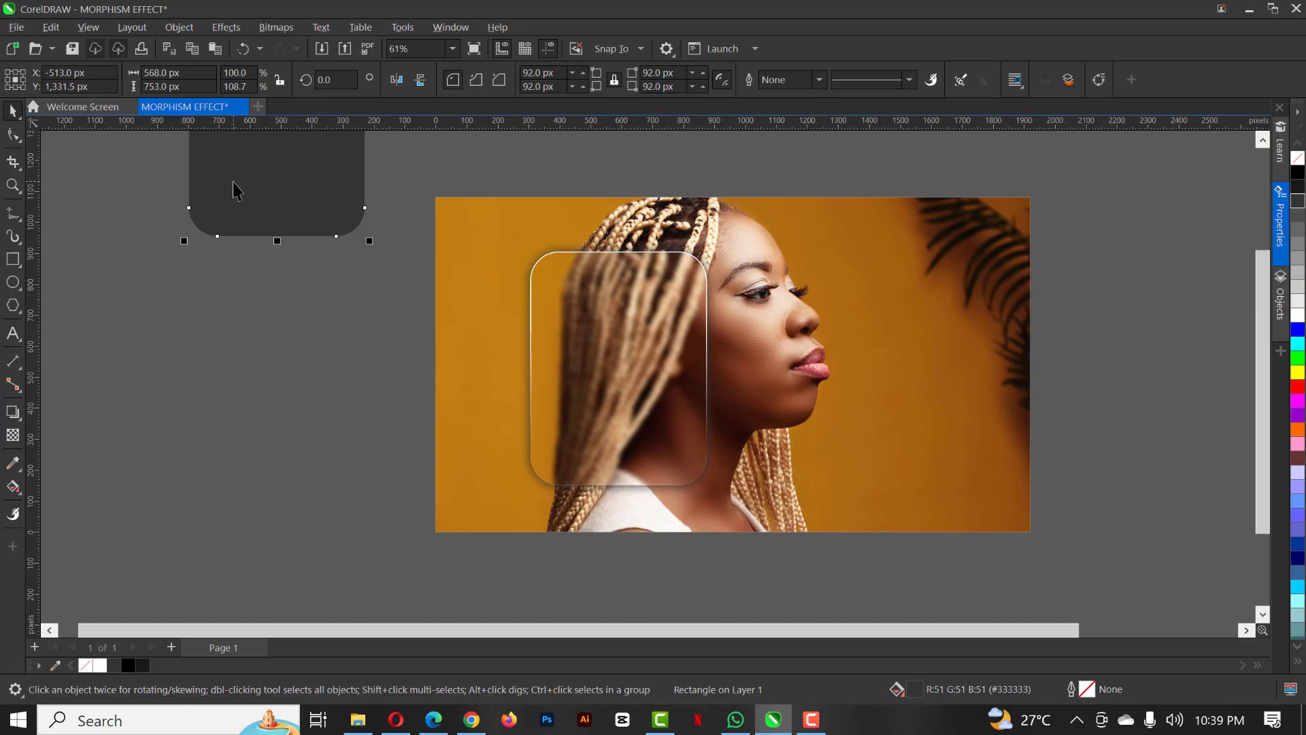
left_click_drag(325, 369, 330, 423)
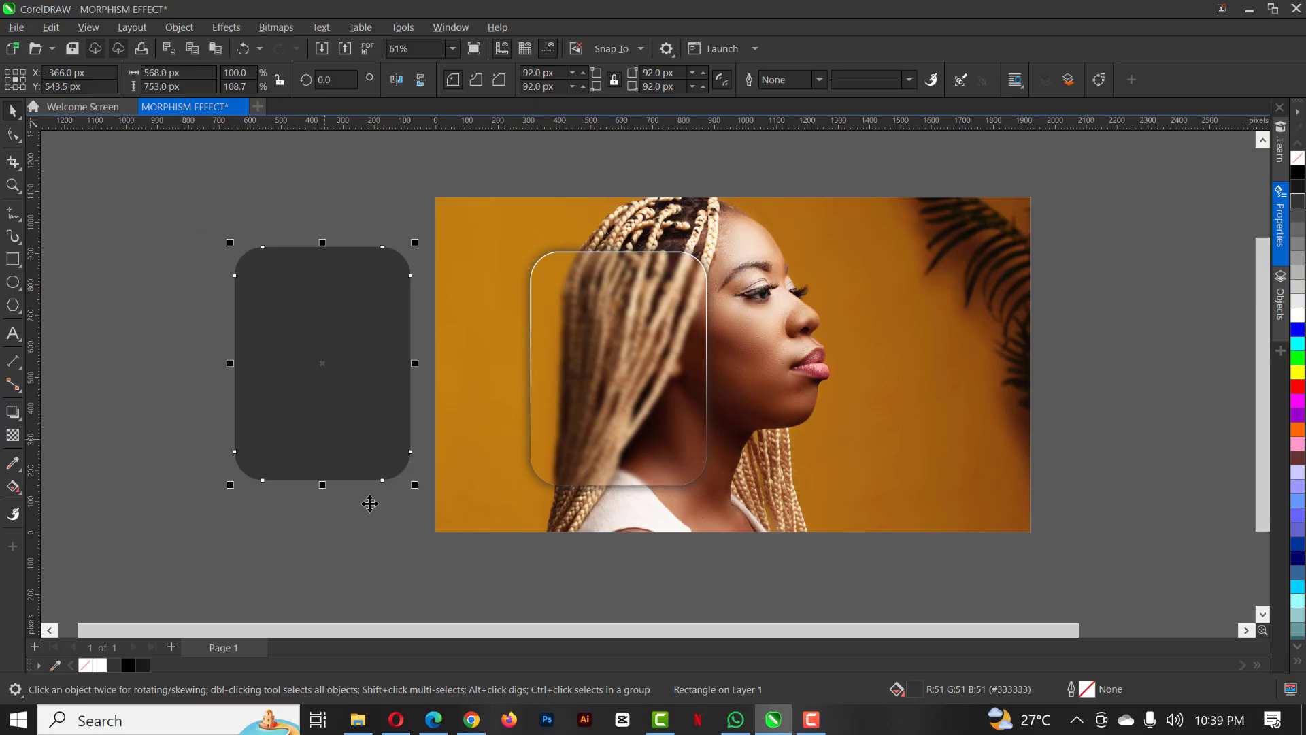
scroll(393, 444, "up", 1)
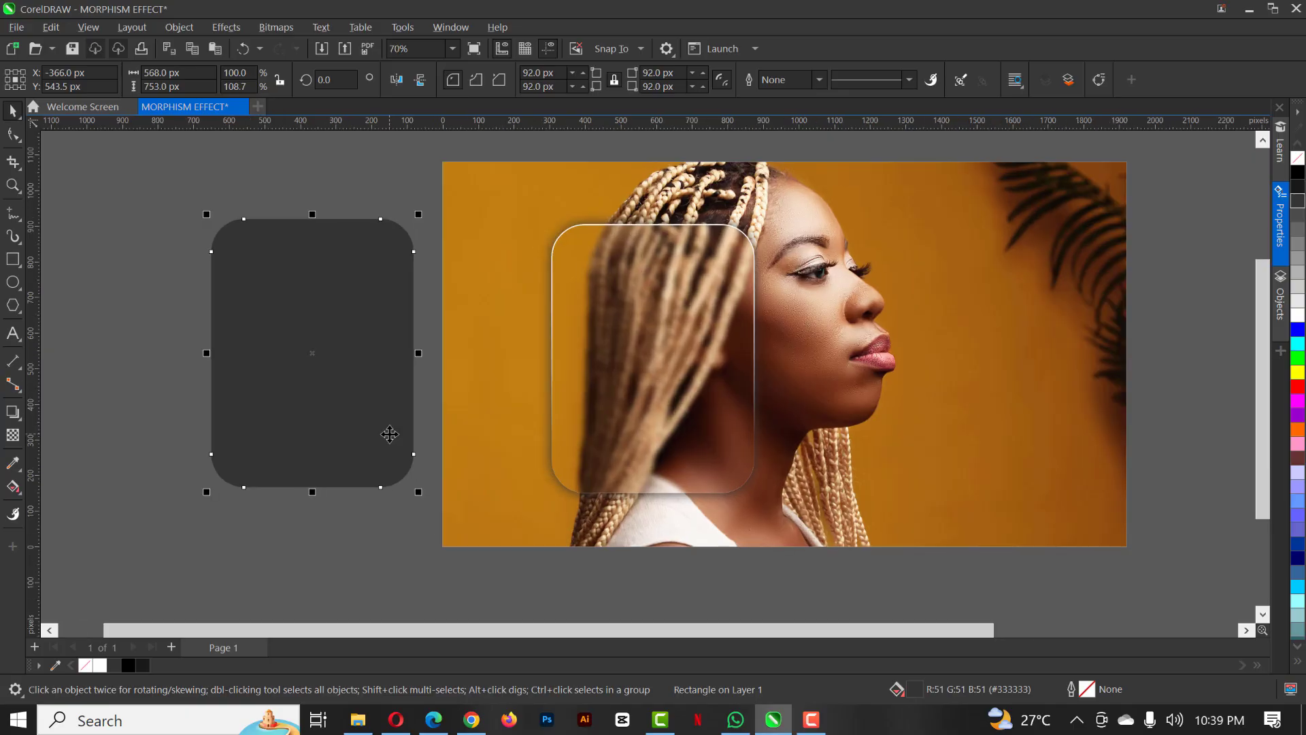
- Apply the Stone texture effect (Roughness 100, Detail 100) to the dark rounded rectangle
left_click(383, 176)
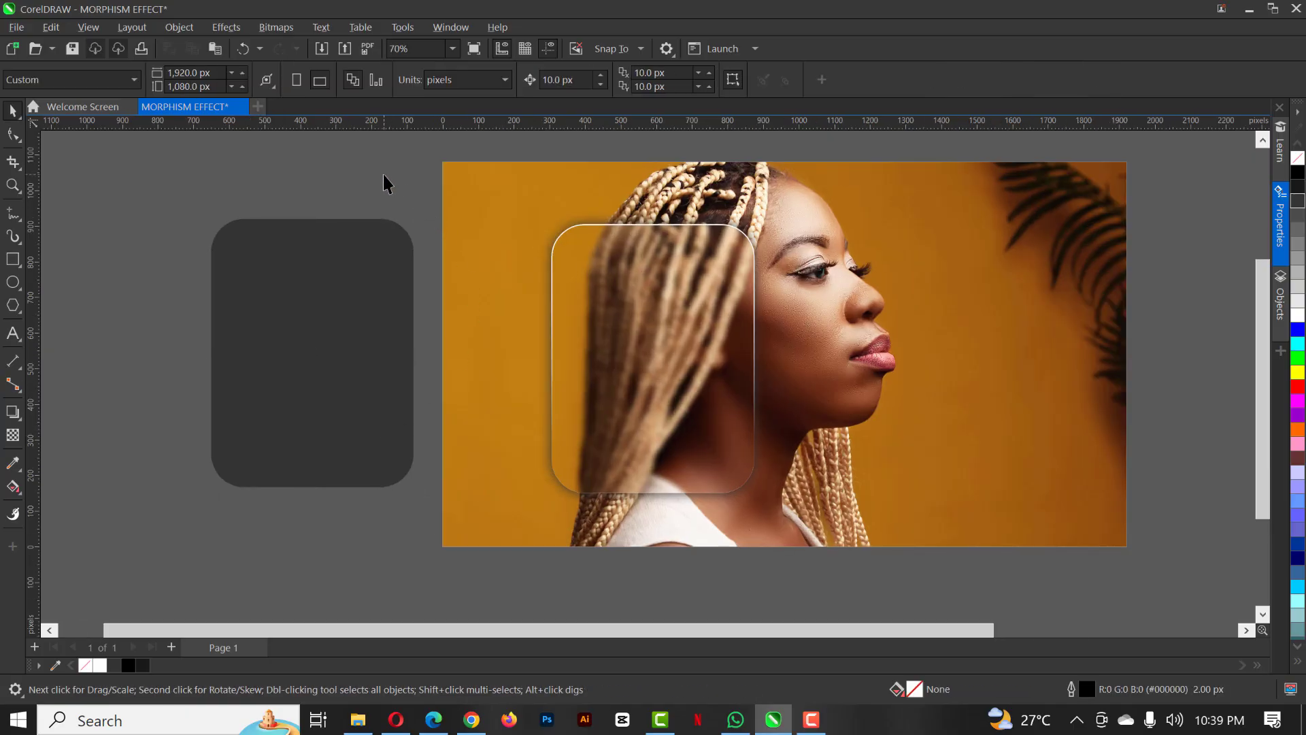
left_click(370, 293)
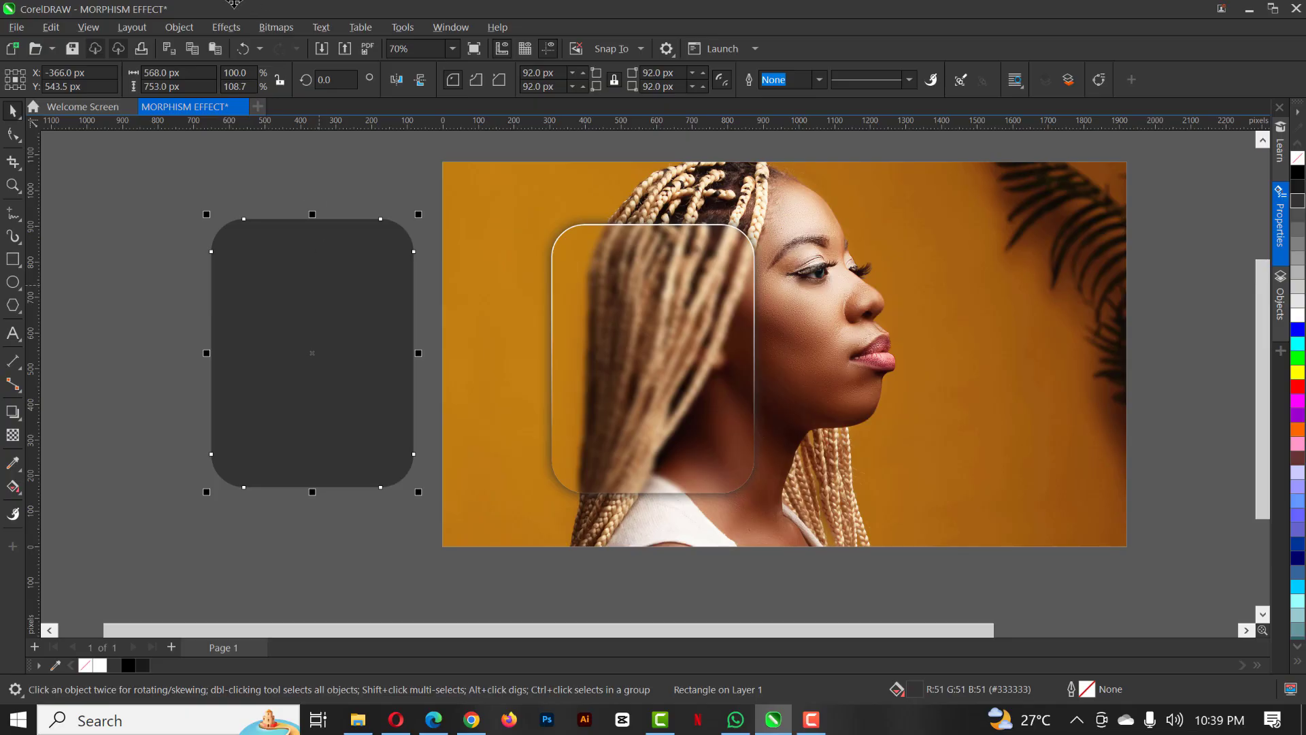
left_click(226, 28)
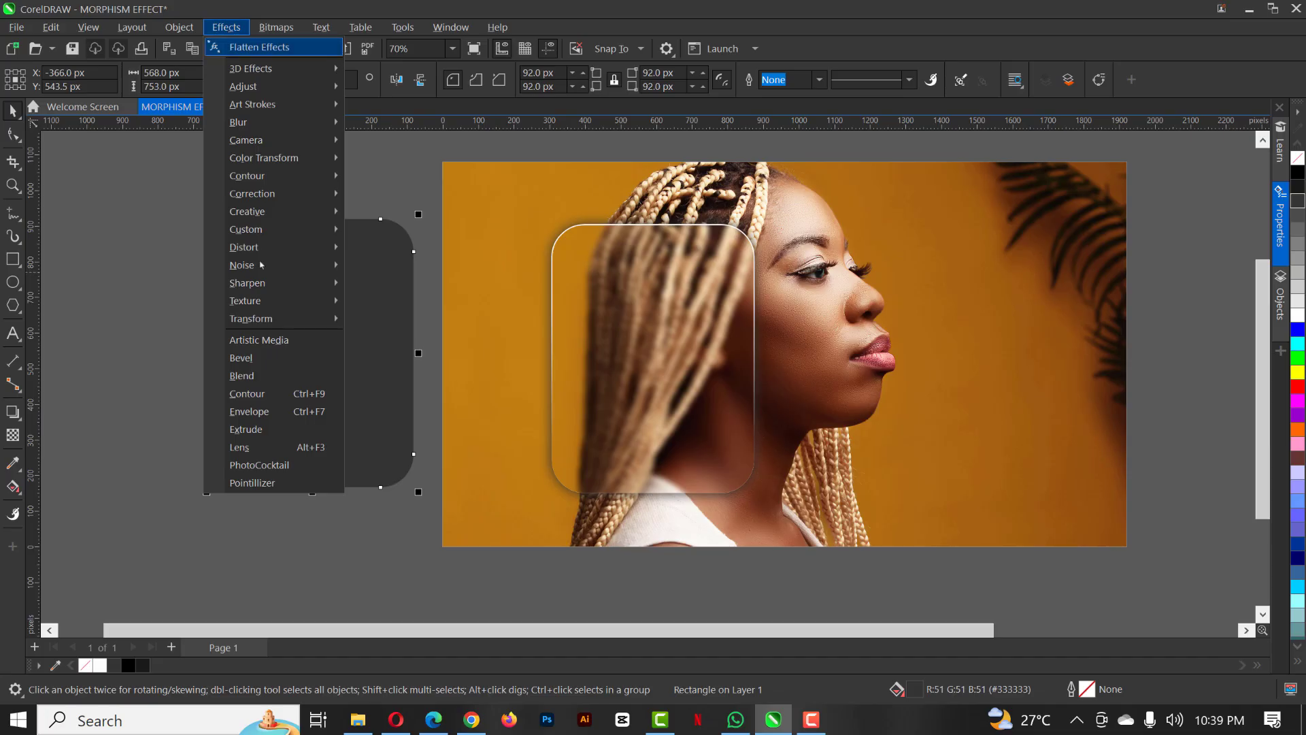
mouse_move(265, 283)
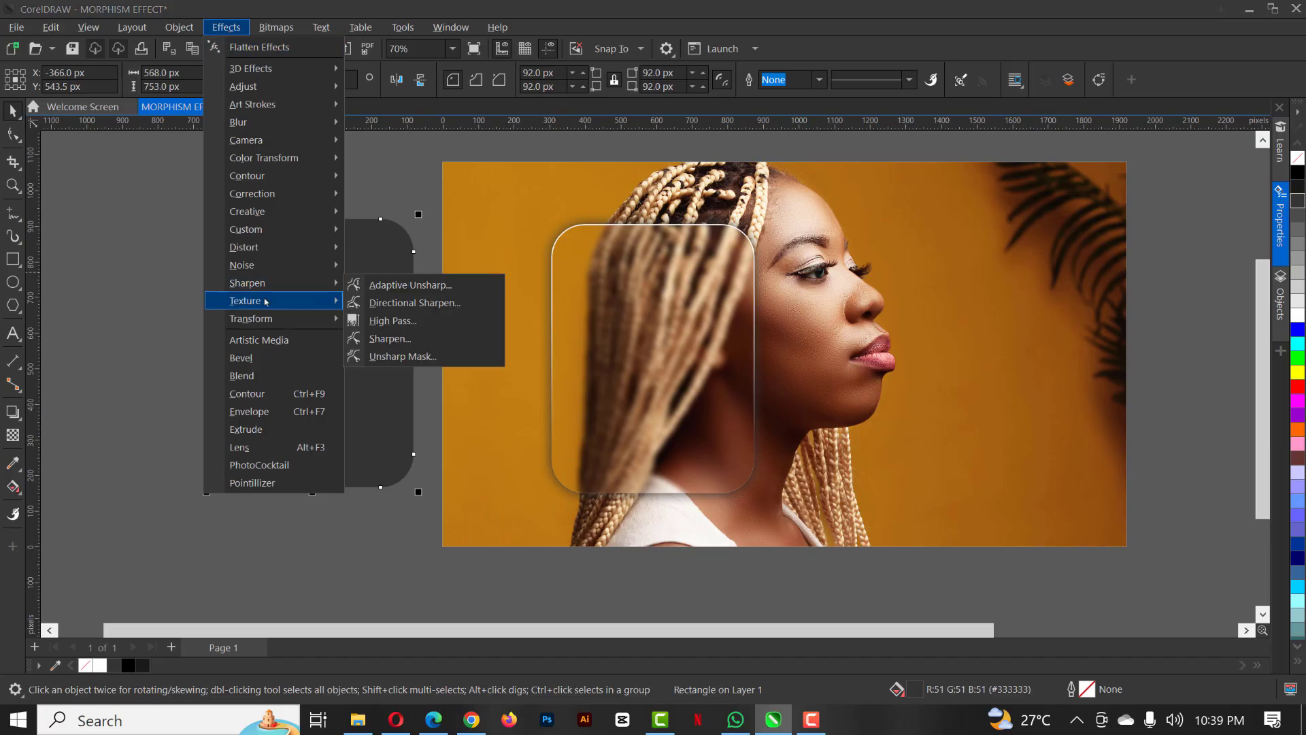
mouse_move(265, 306)
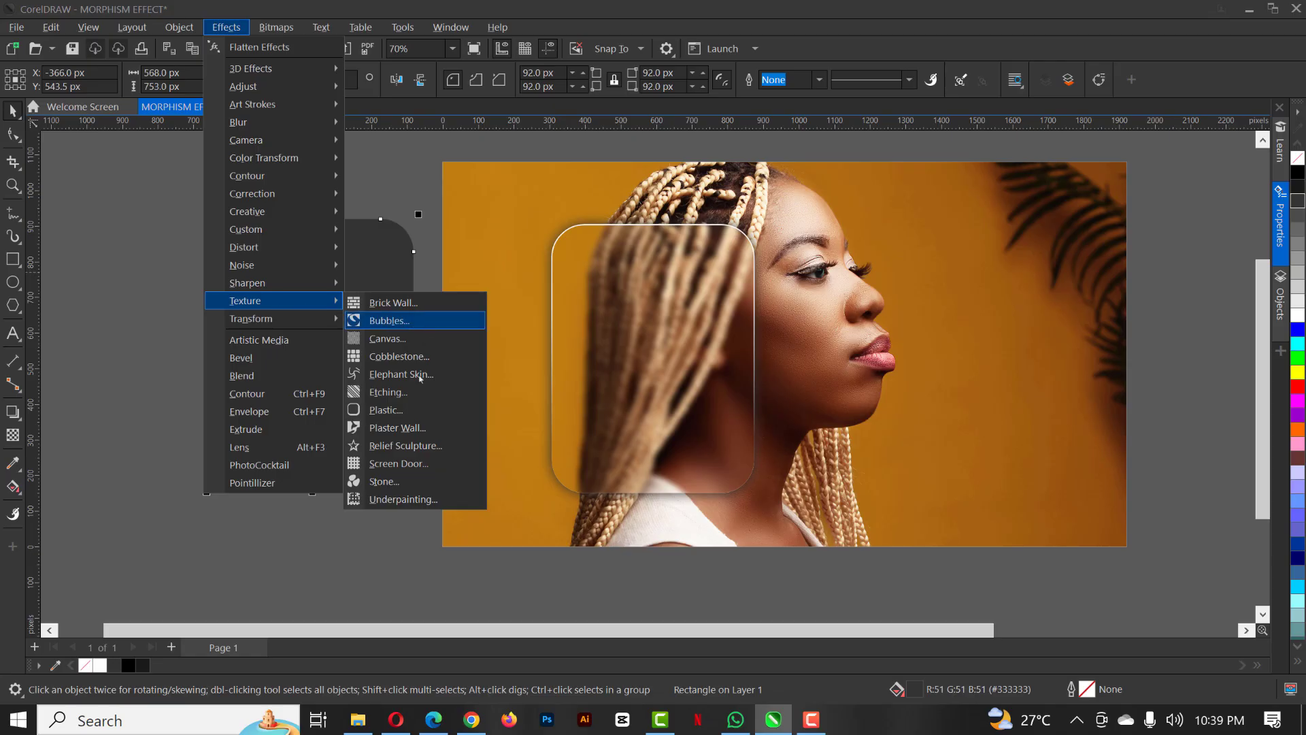
left_click(390, 483)
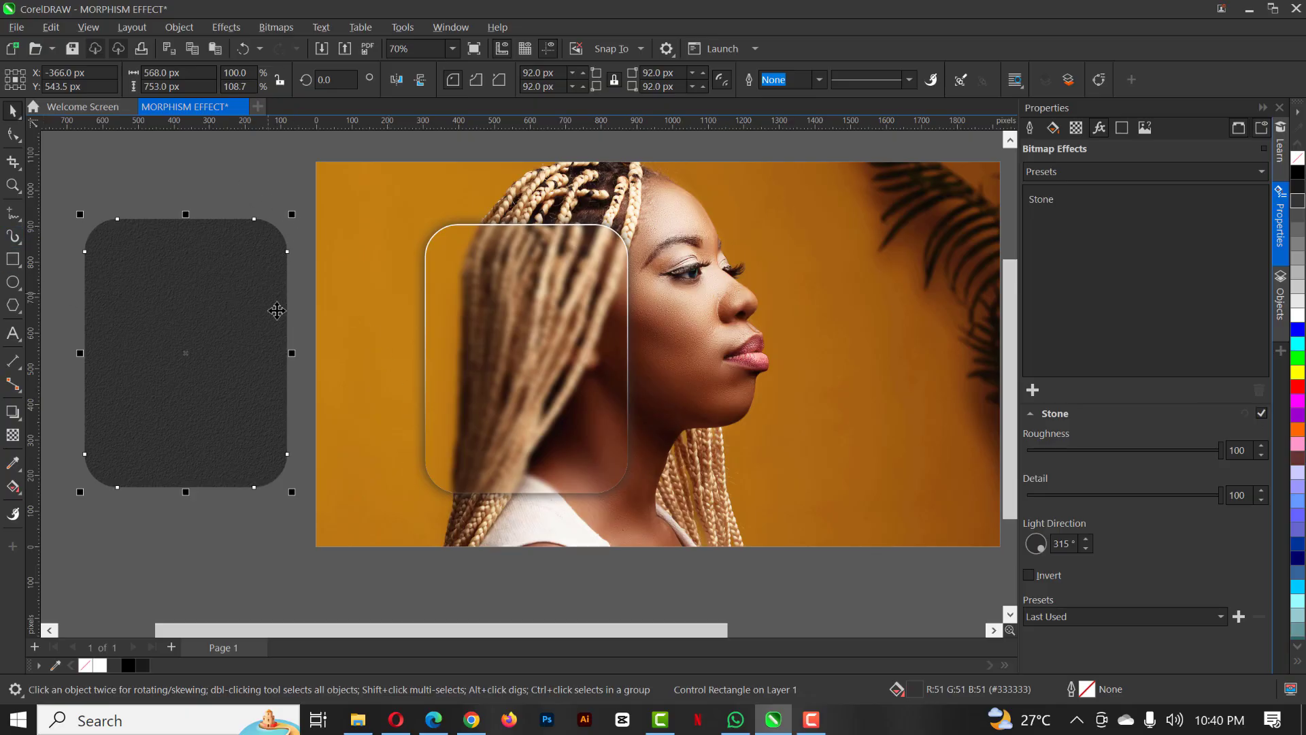
- Centre the textured rectangle exactly on the glass card
left_click(549, 290, "shift")
key("c")
key("e")
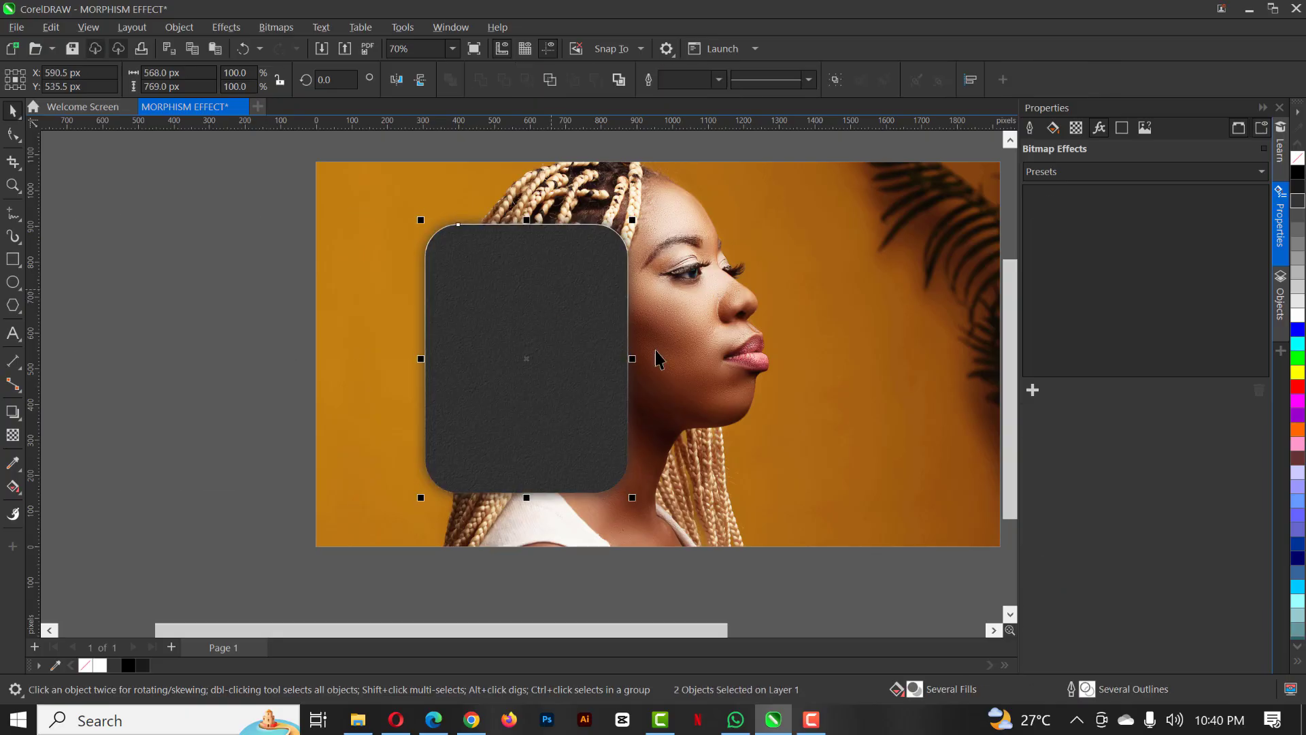
left_click(681, 314)
left_click(569, 329)
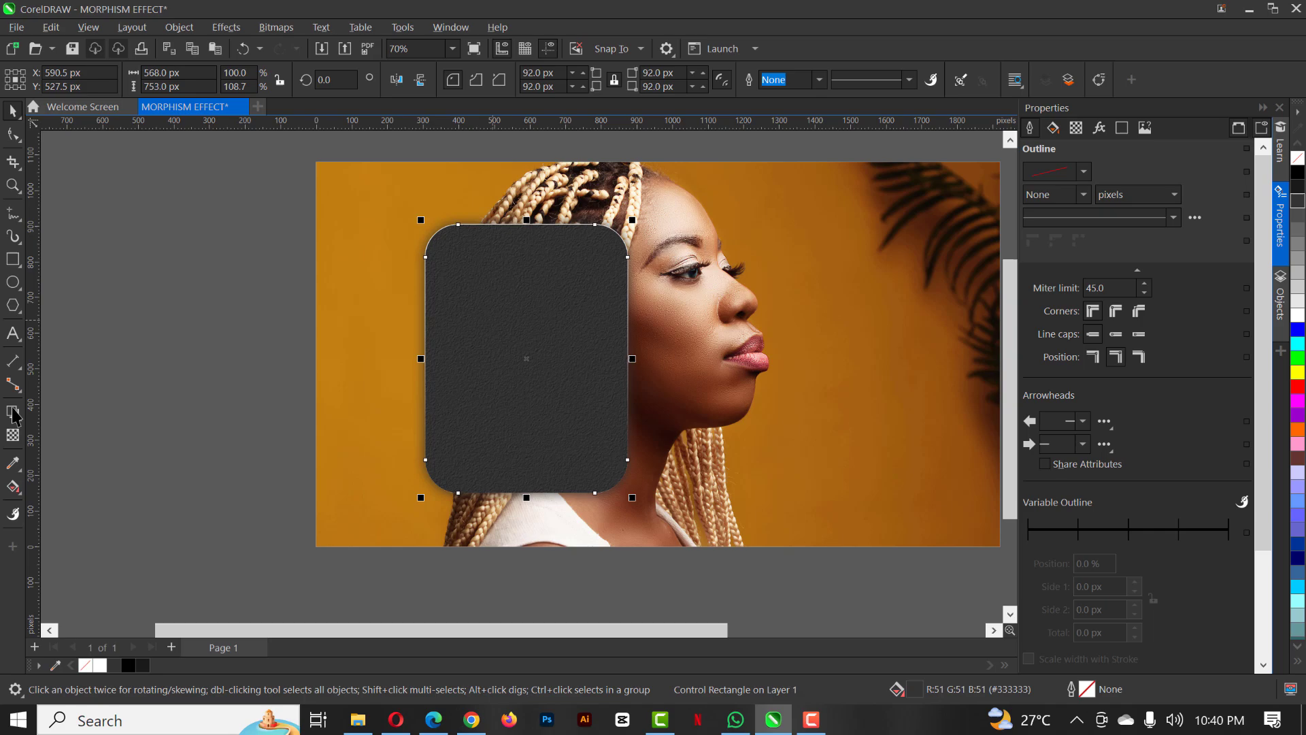
- Give the textured rectangle Uniform 50 transparency in Screen mode and collapse the Properties docker
left_click(13, 435)
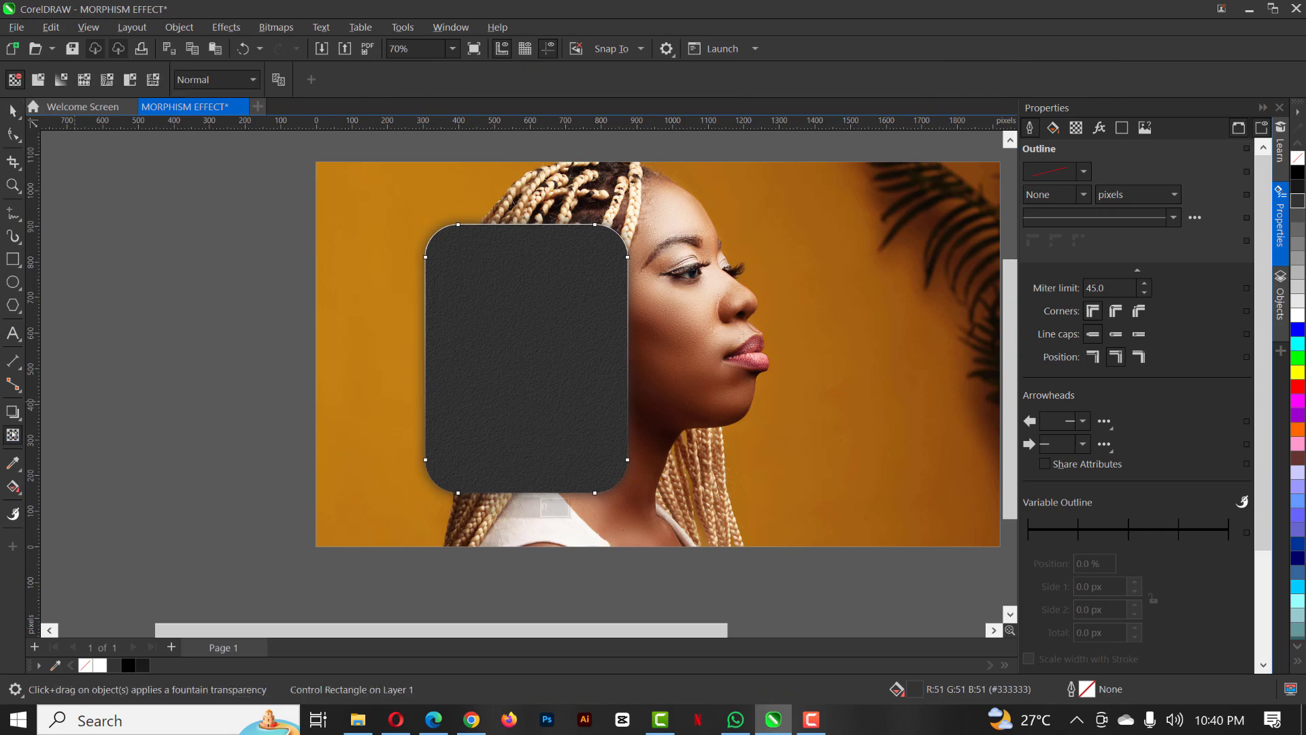
left_click(191, 78)
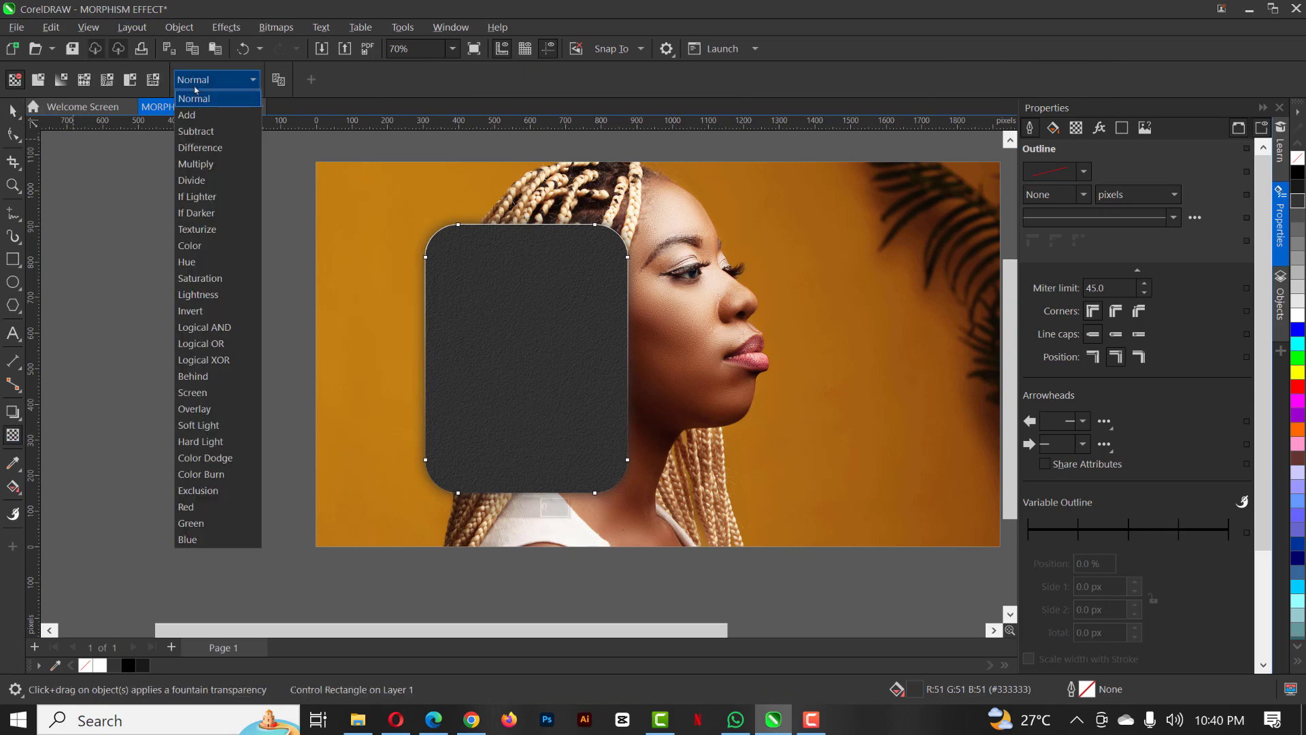
left_click(213, 392)
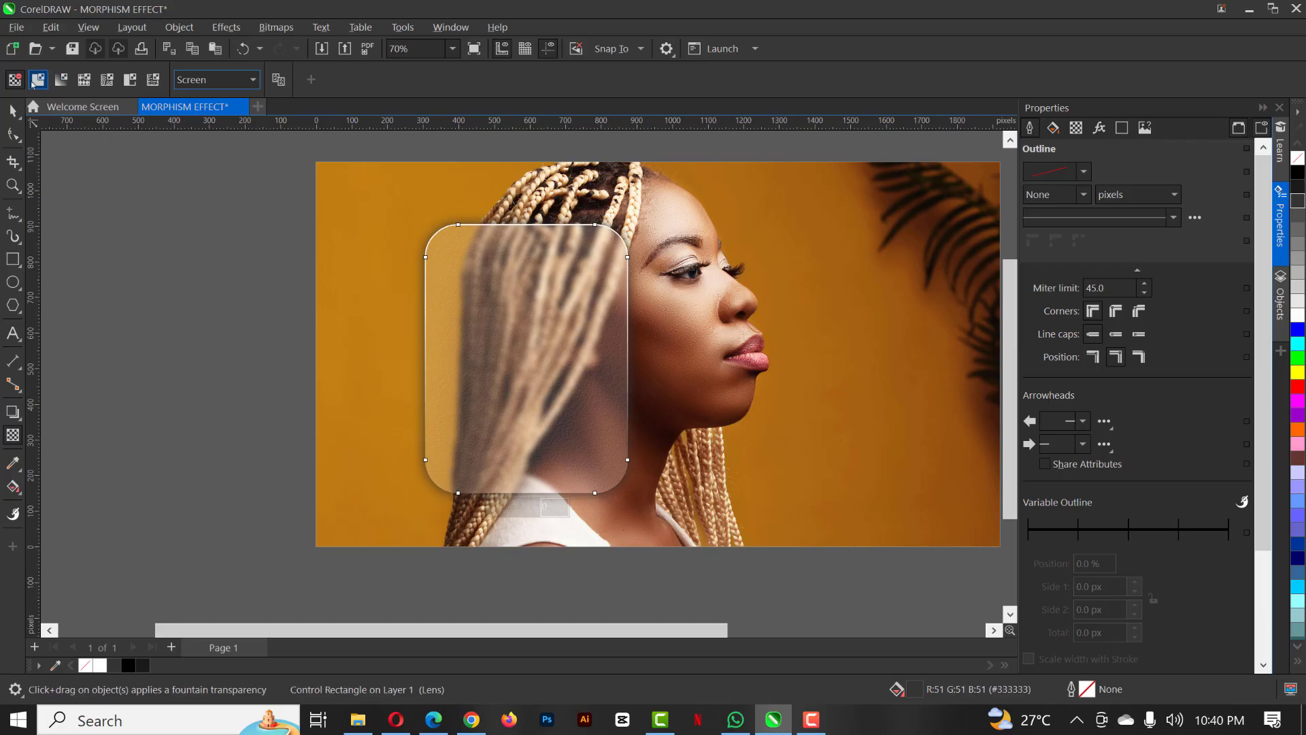
left_click(32, 83)
scroll(572, 385, "up", 4)
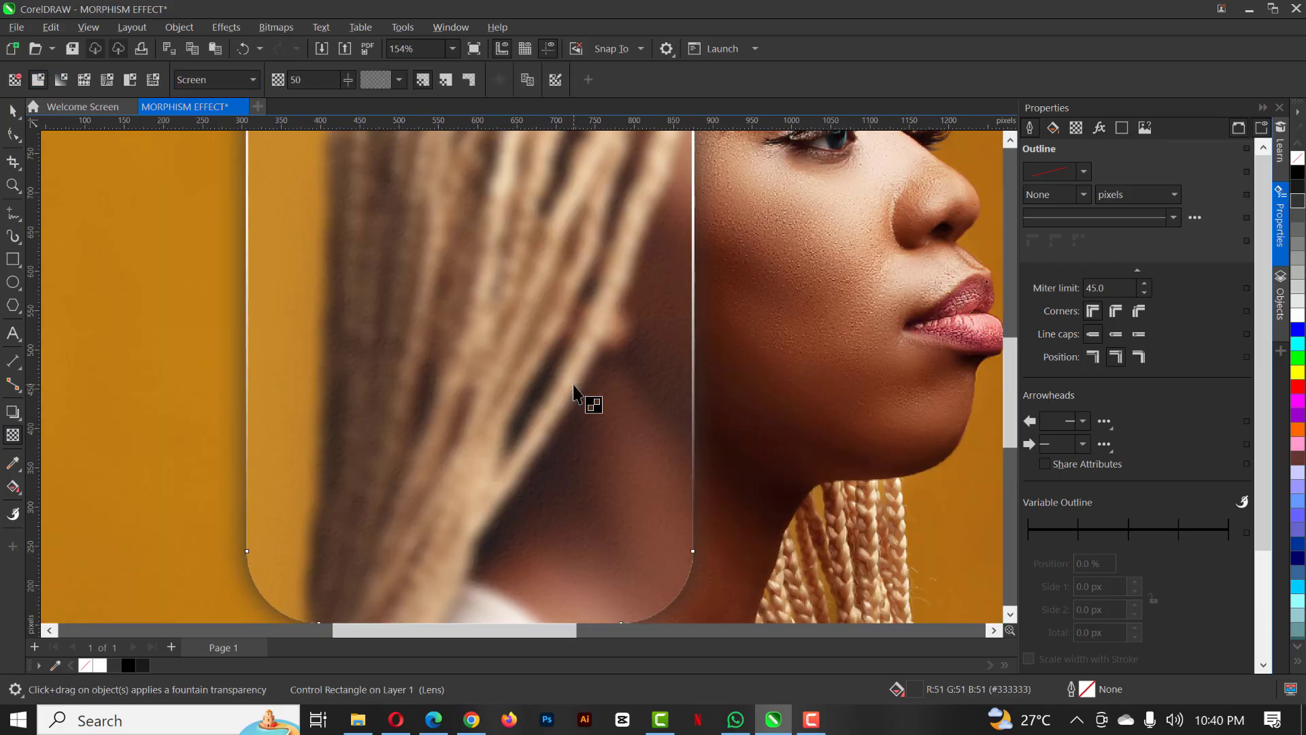
scroll(573, 385, "down", 1)
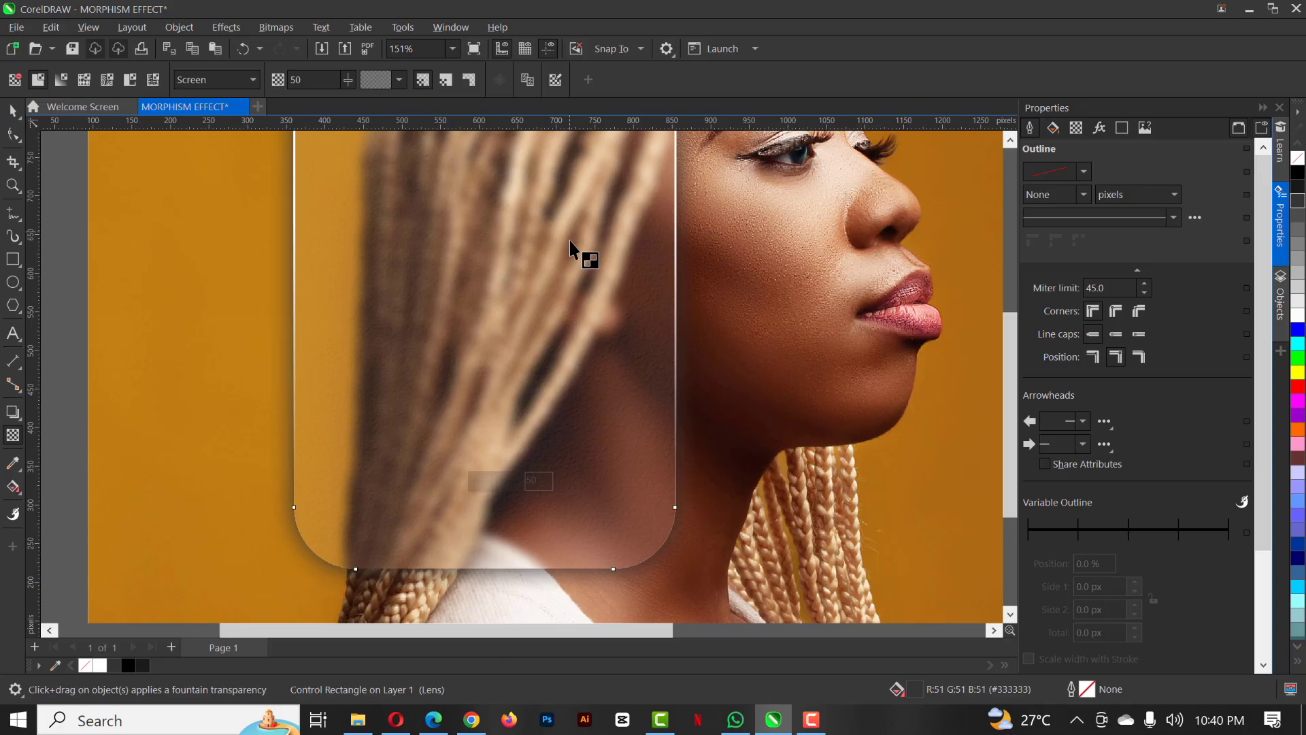
scroll(573, 207, "up", 3)
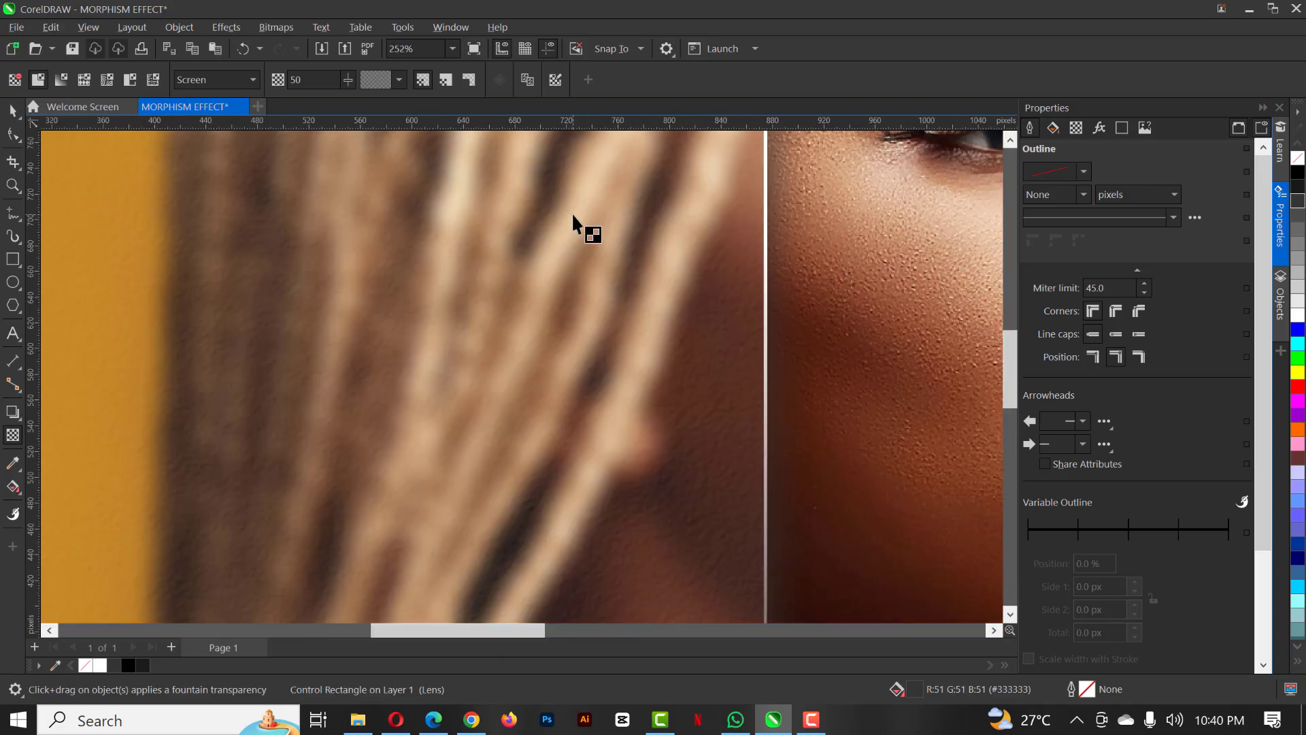
scroll(572, 218, "down", 5)
scroll(573, 221, "up", 6)
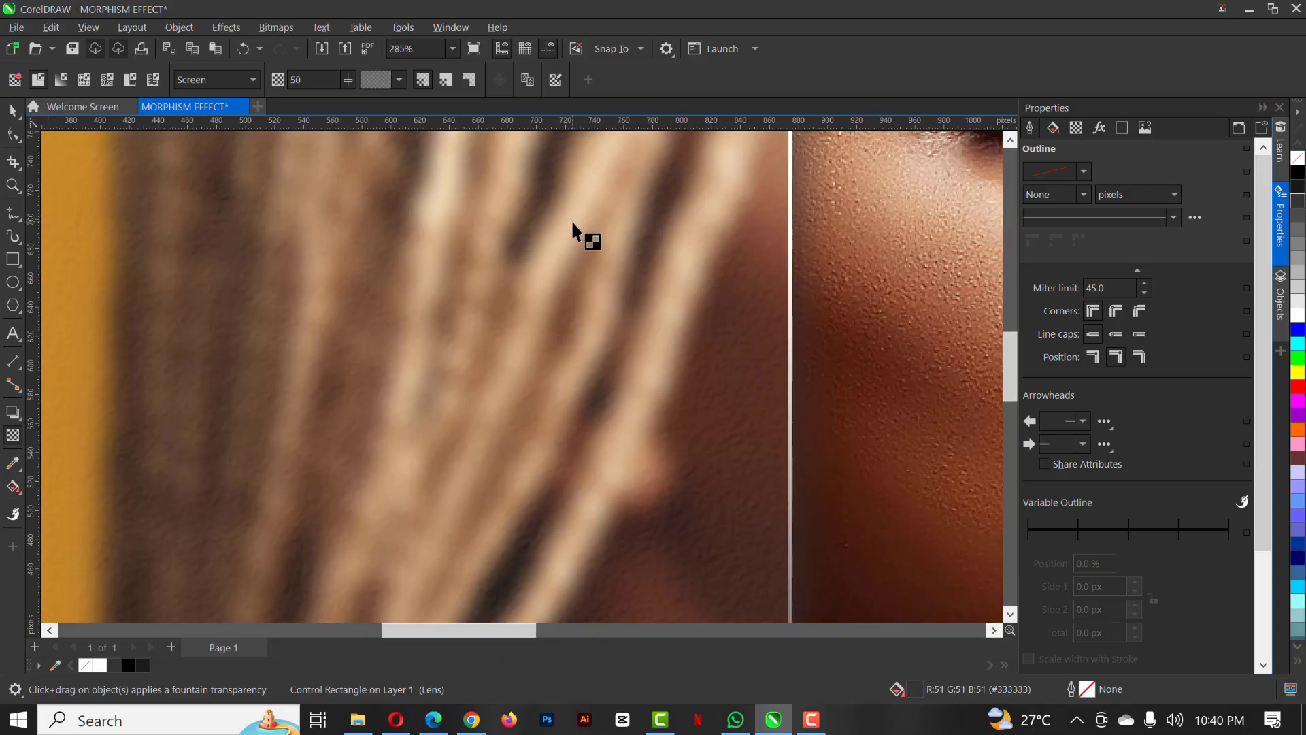
scroll(572, 223, "down", 8)
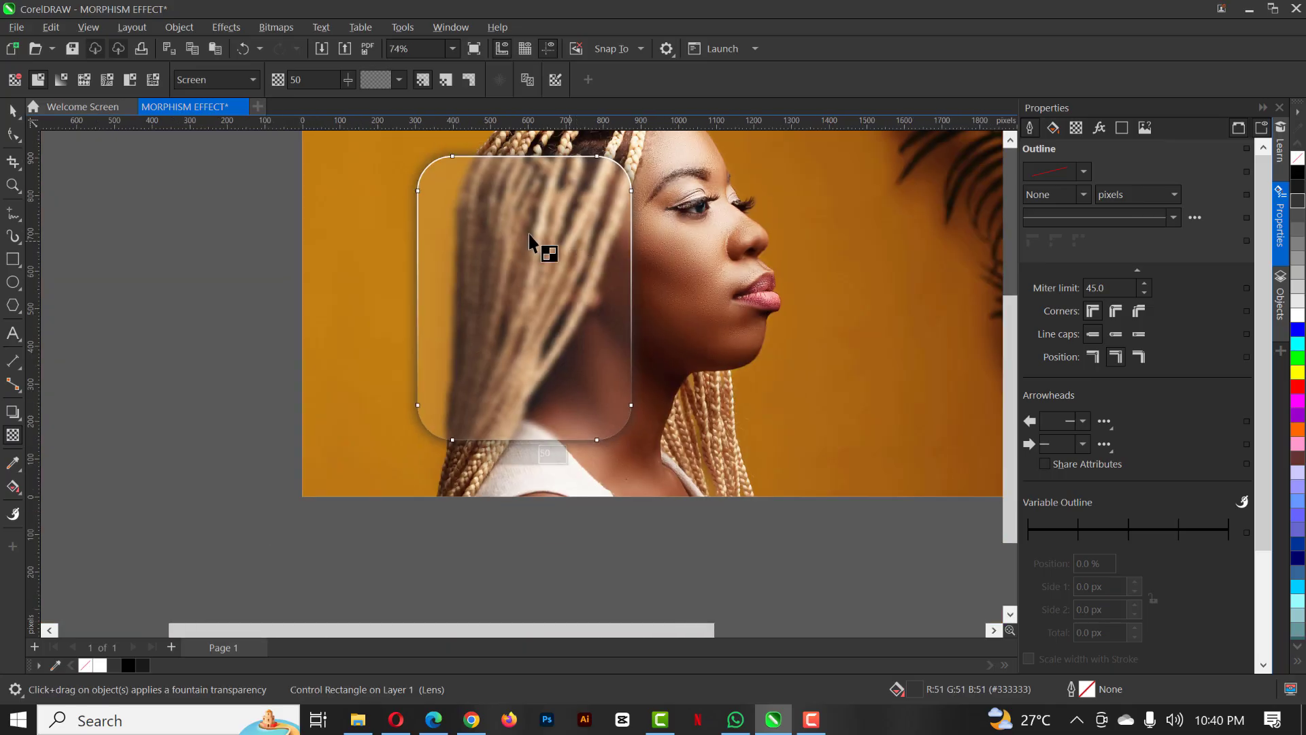
scroll(602, 327, "down", 2)
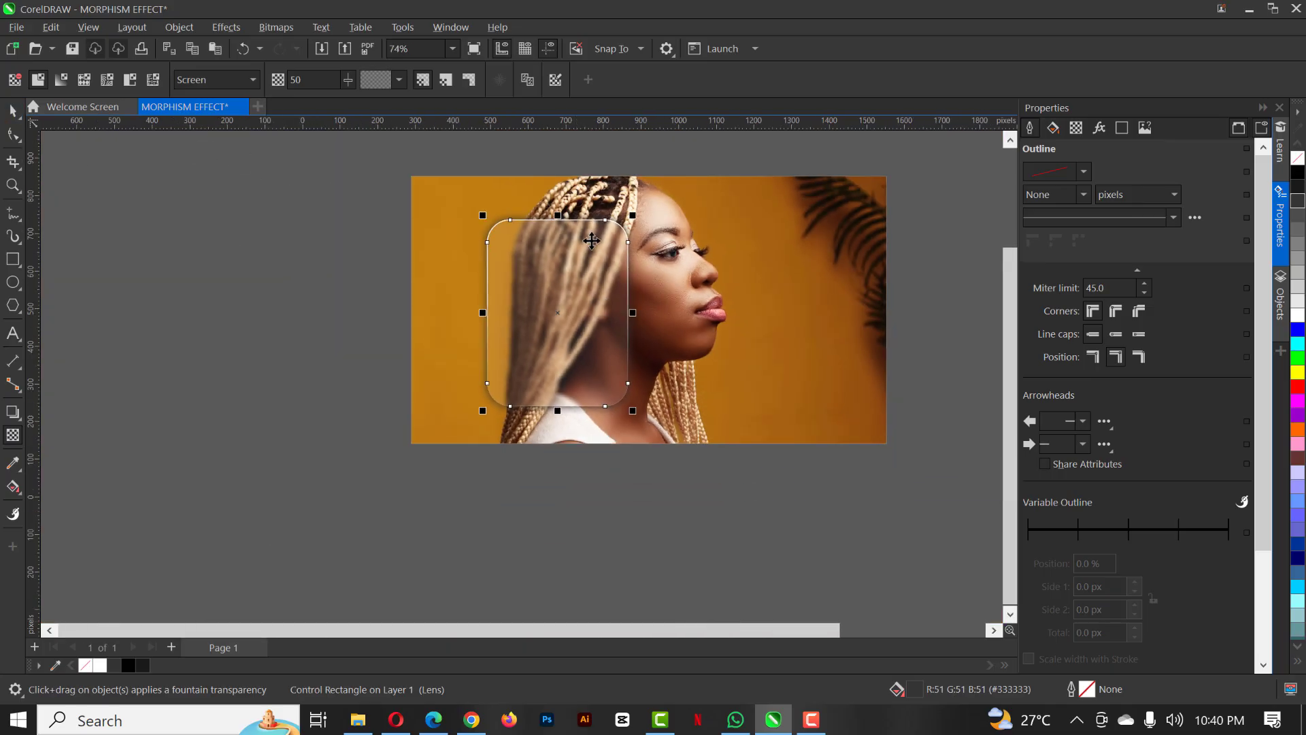
scroll(596, 285, "up", 2)
key("space")
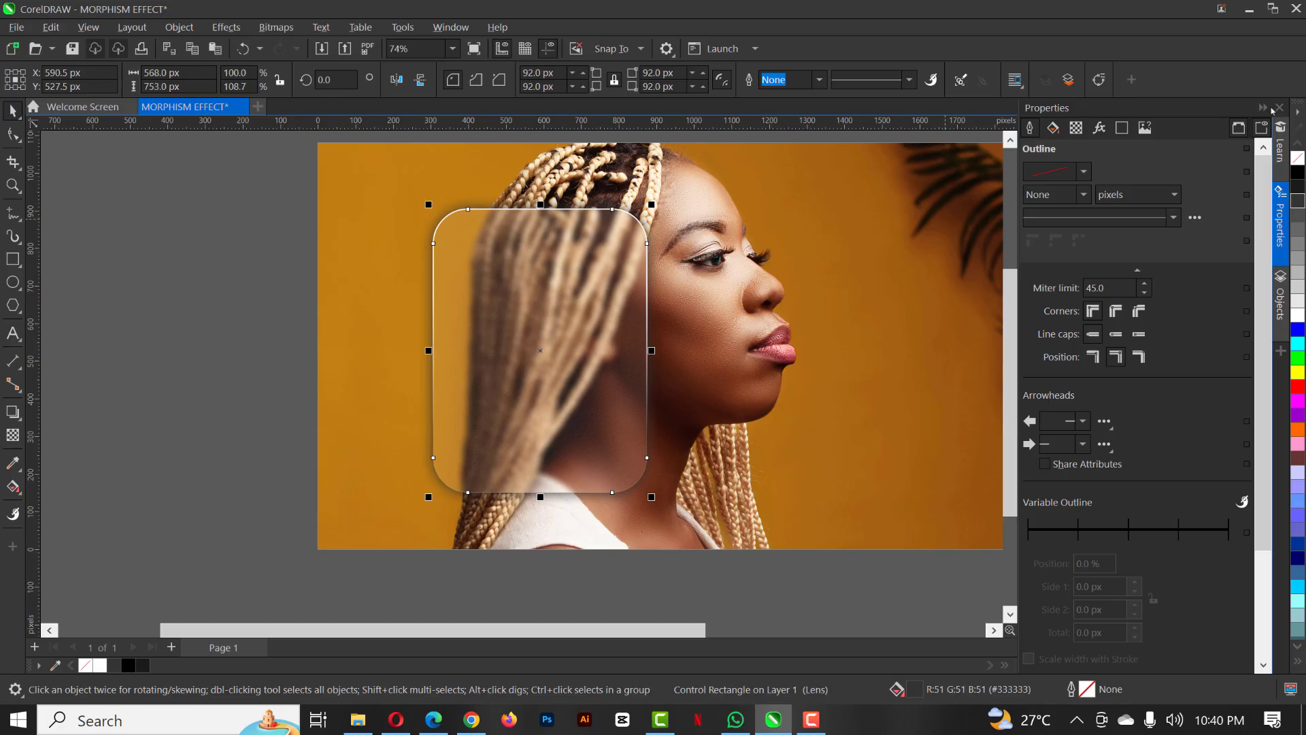
left_click(1264, 109)
scroll(715, 225, "up", 1)
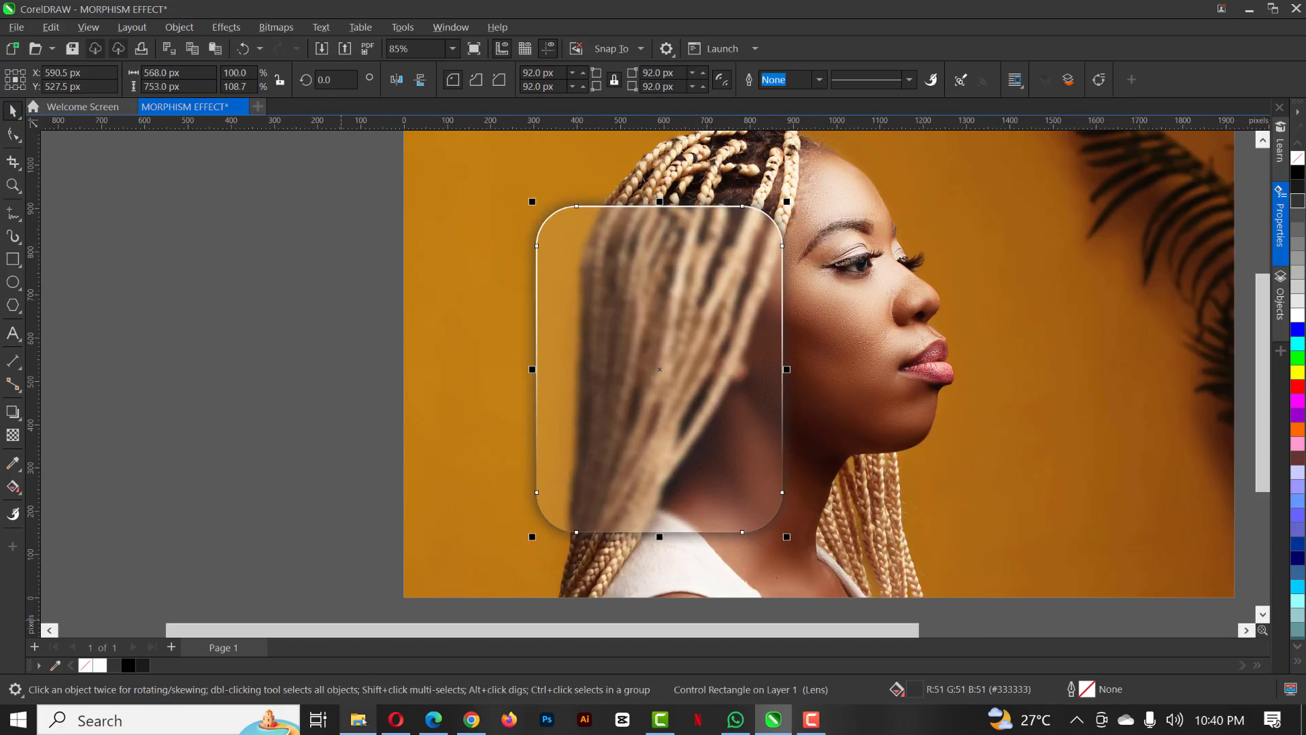
- Import the text file from File Explorer, accepting the Montserrat font substitution
left_click(358, 719)
left_click_drag(231, 146, 194, 269)
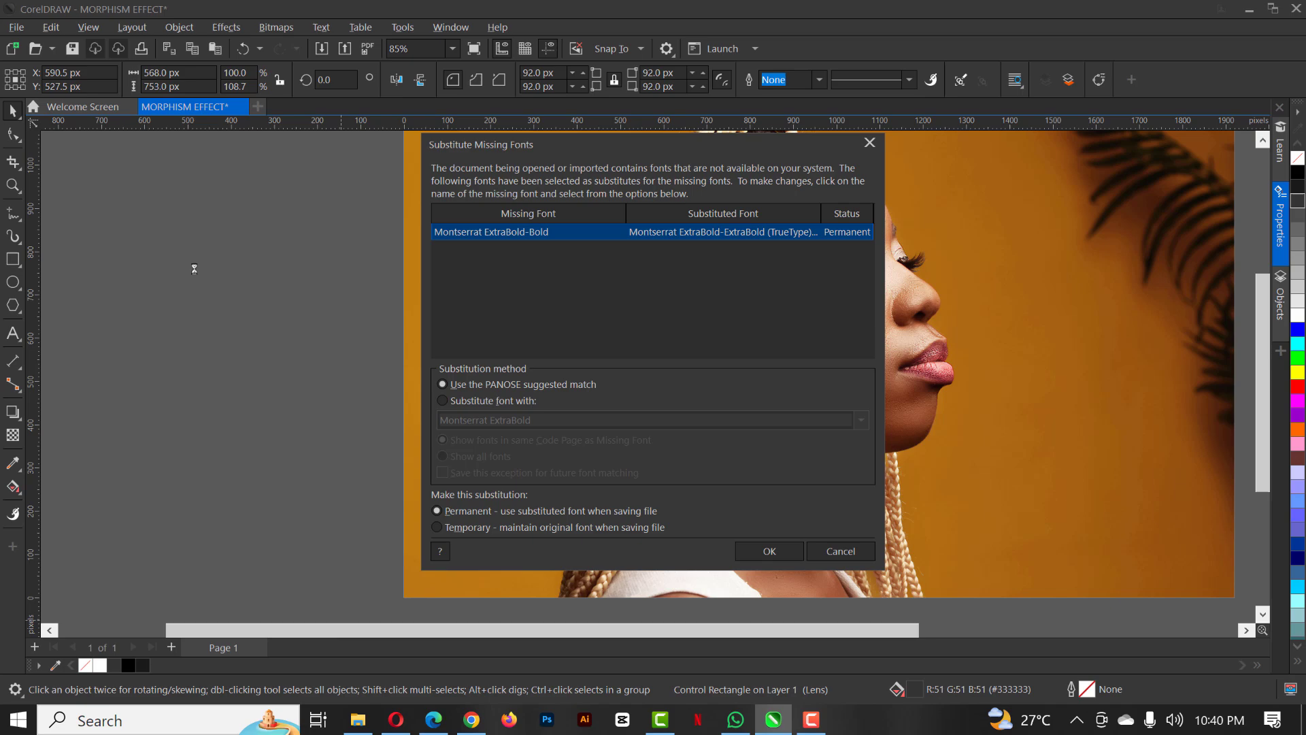
left_click(786, 554)
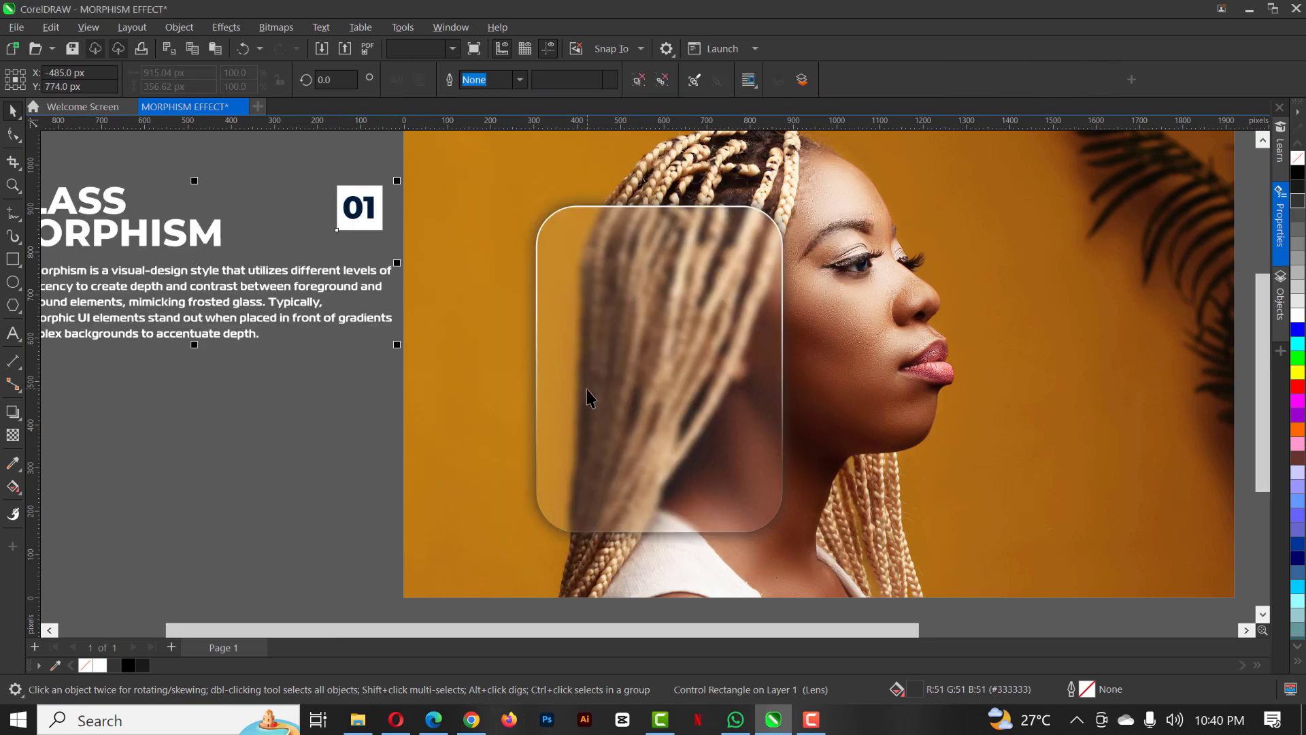
scroll(538, 345, "down", 2)
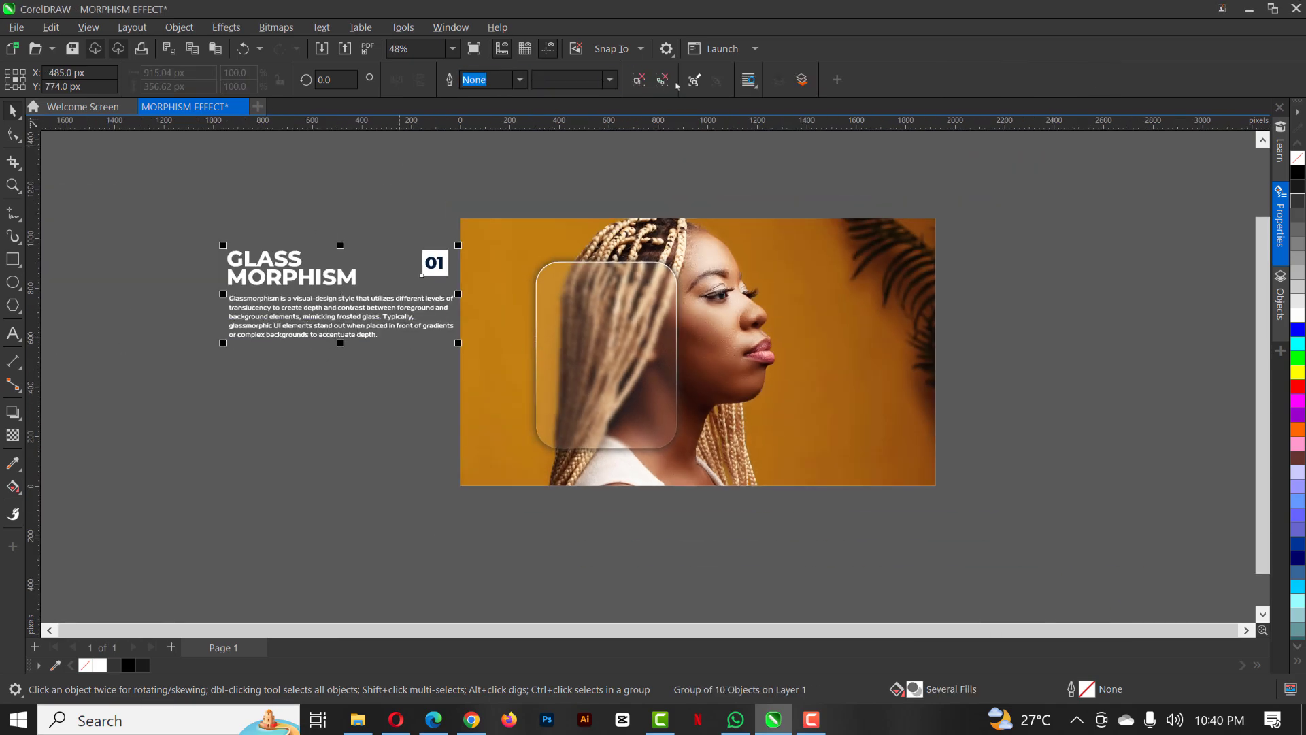
left_click(297, 452)
scroll(382, 331, "up", 2)
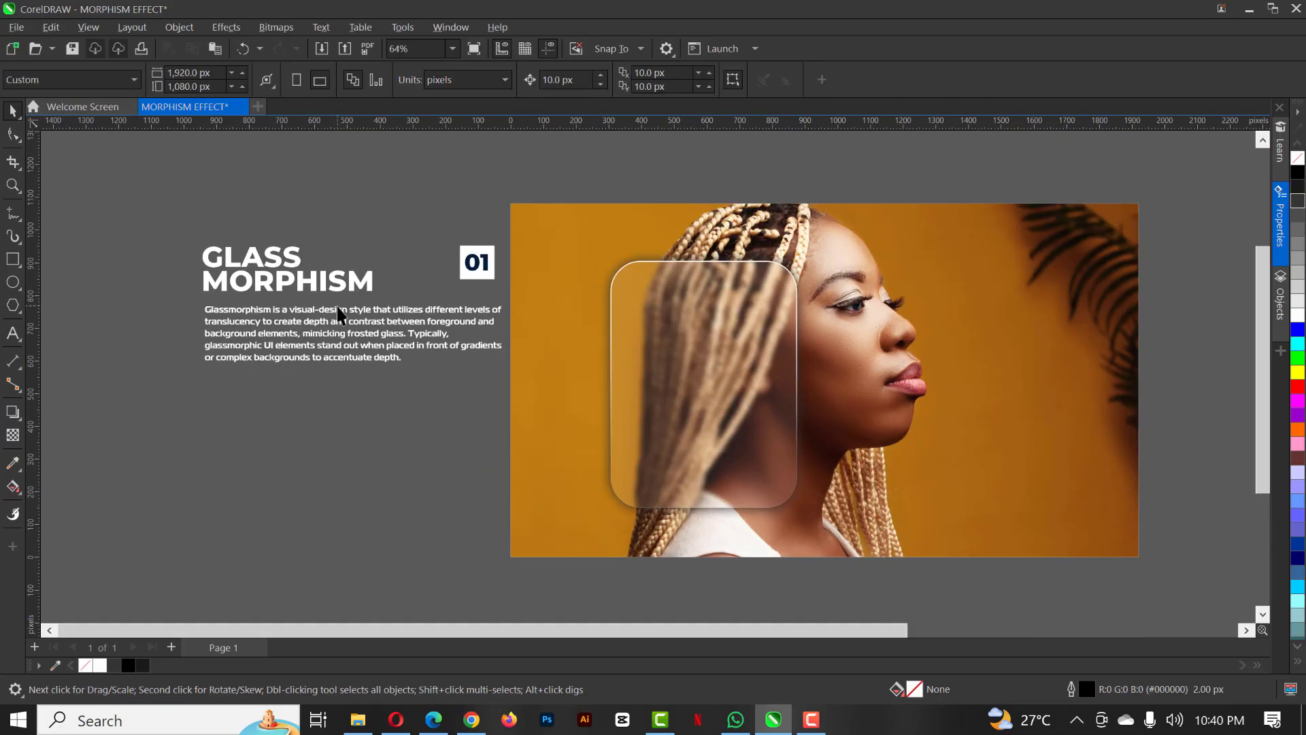
- Shrink the paragraph to about half size and move it with the heading onto the glass card
left_click(391, 311)
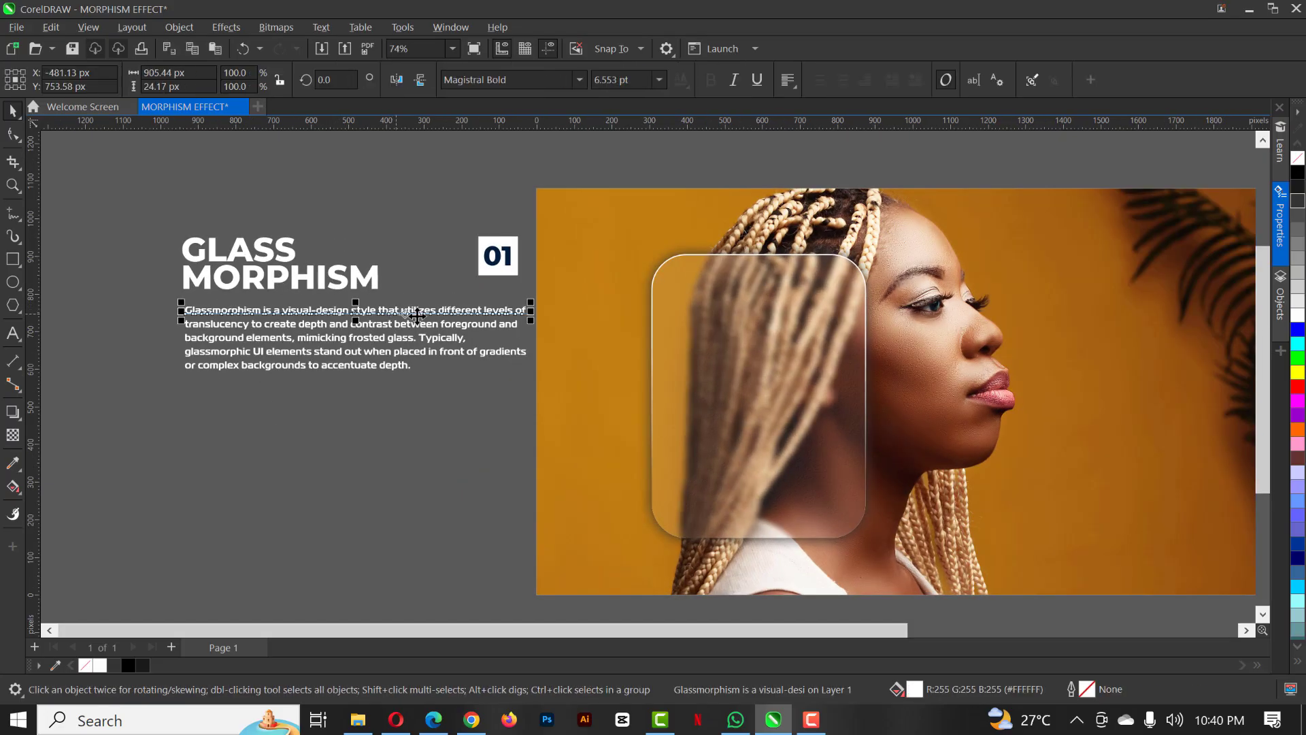
left_click_drag(170, 297, 377, 364)
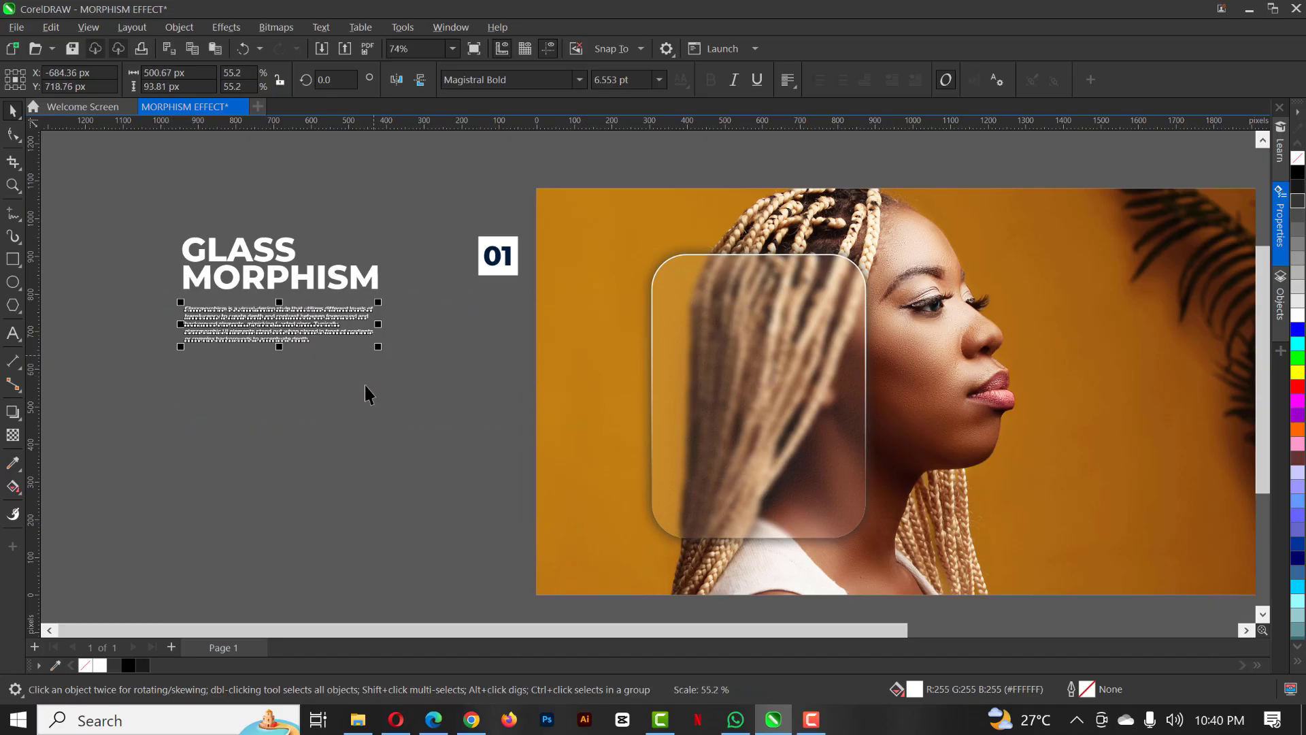
left_click_drag(145, 219, 381, 407)
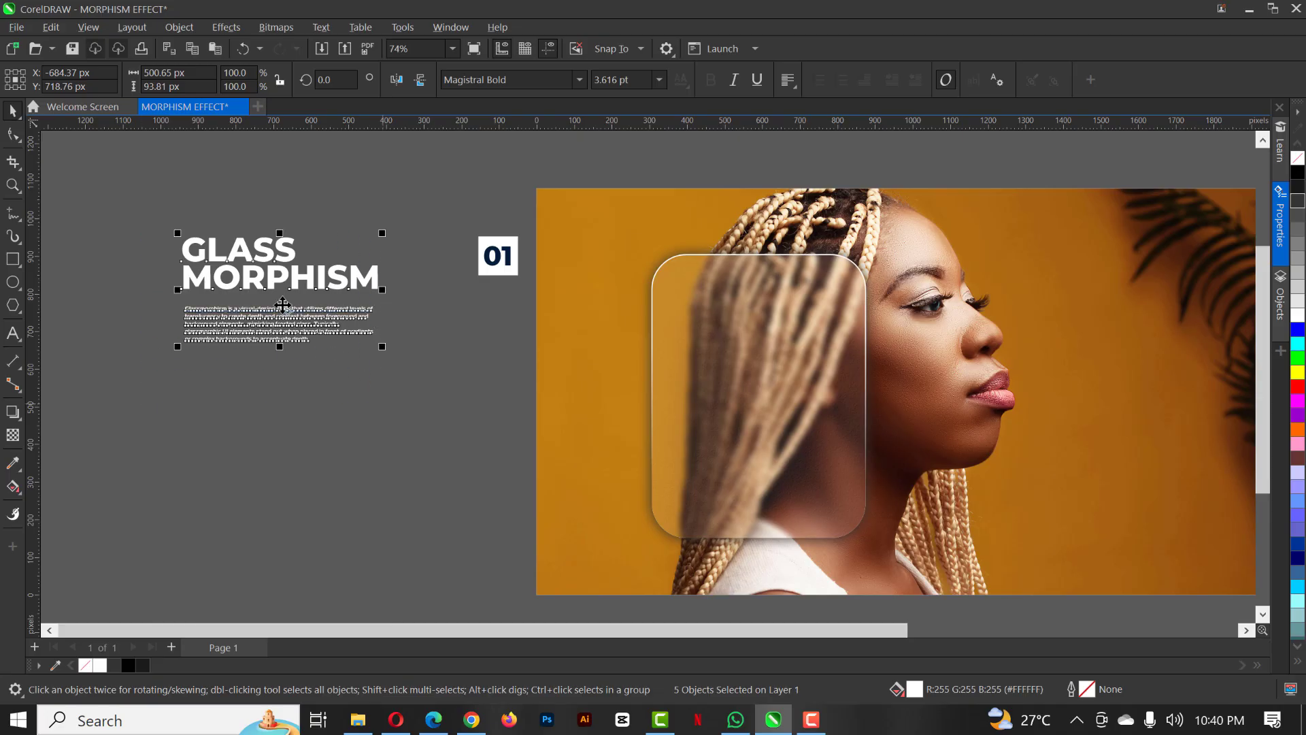
left_click_drag(281, 288, 780, 362)
- Shrink the heading and paragraph to about 76% and nudge them slightly left
scroll(877, 418, "up", 1)
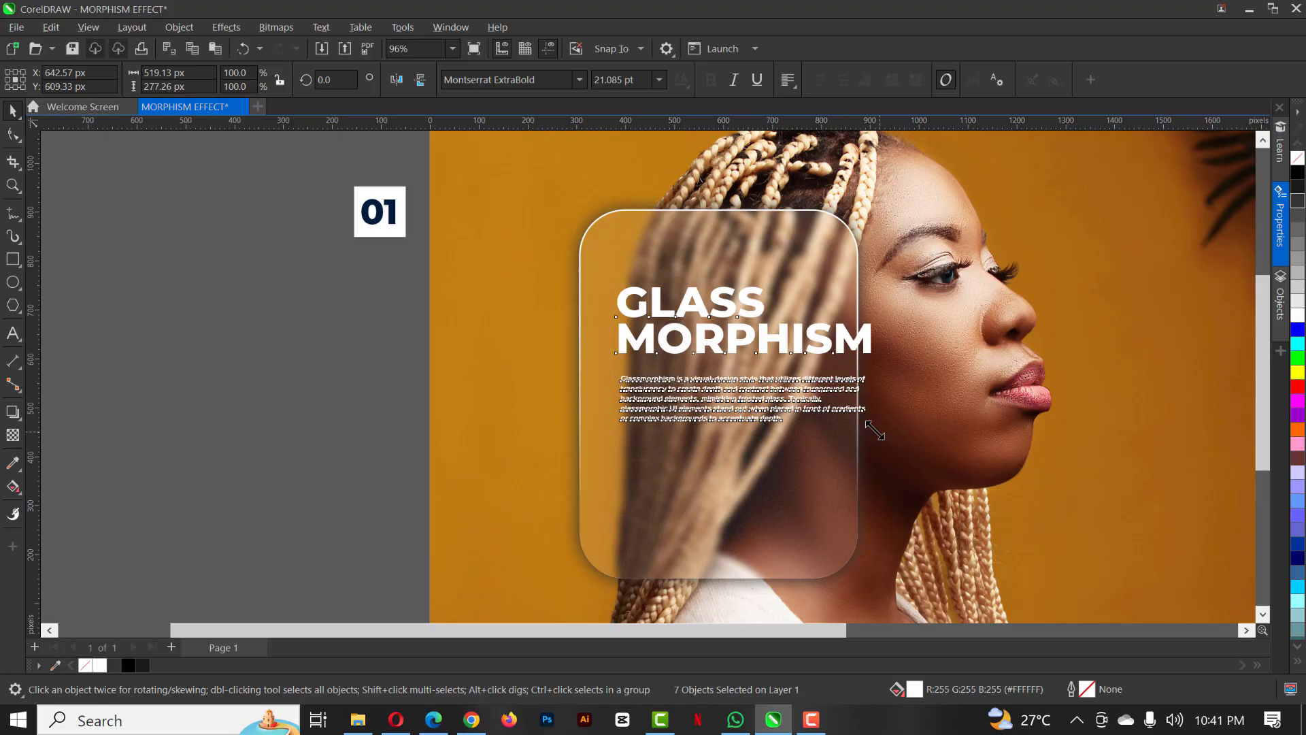
left_click_drag(878, 430, 813, 416)
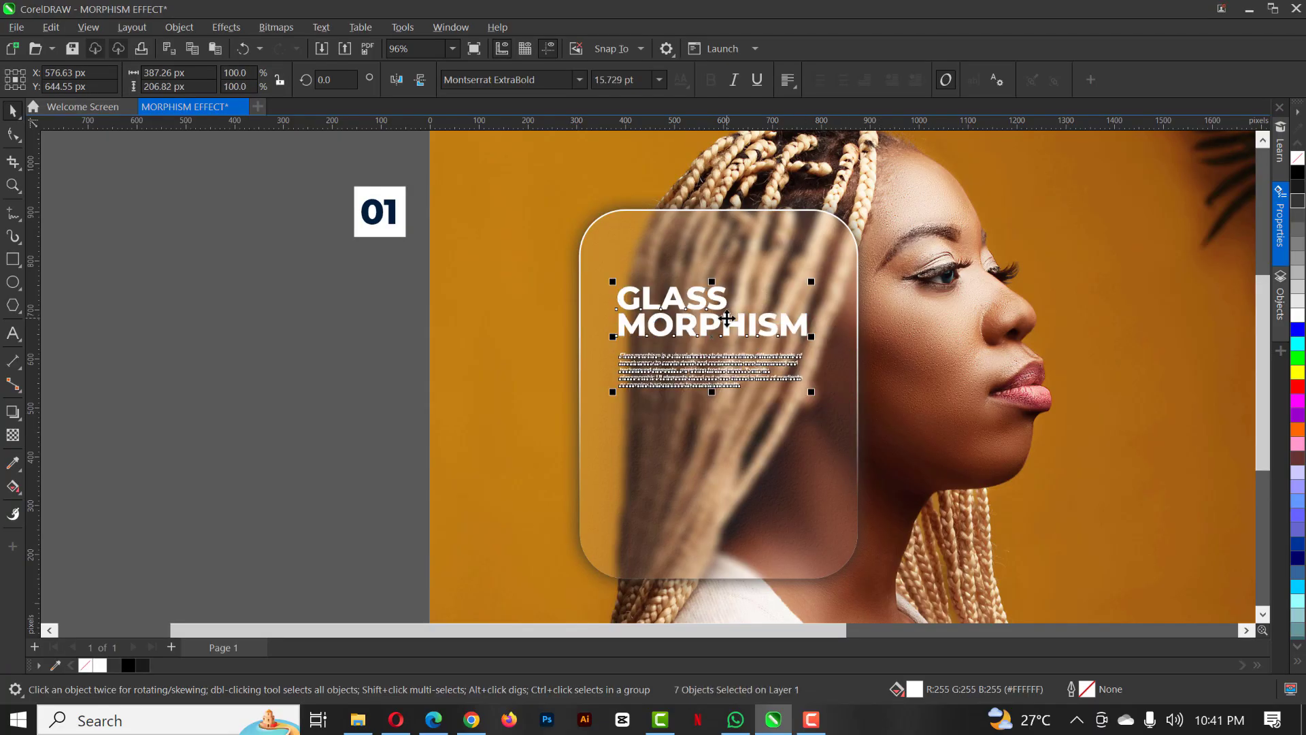
left_click_drag(726, 318, 716, 318)
- Move the 01 badge to the card's lower right and recolour its digits orange #AE6B12
left_click_drag(271, 177, 452, 271)
left_click_drag(382, 227, 800, 521)
left_click(803, 517)
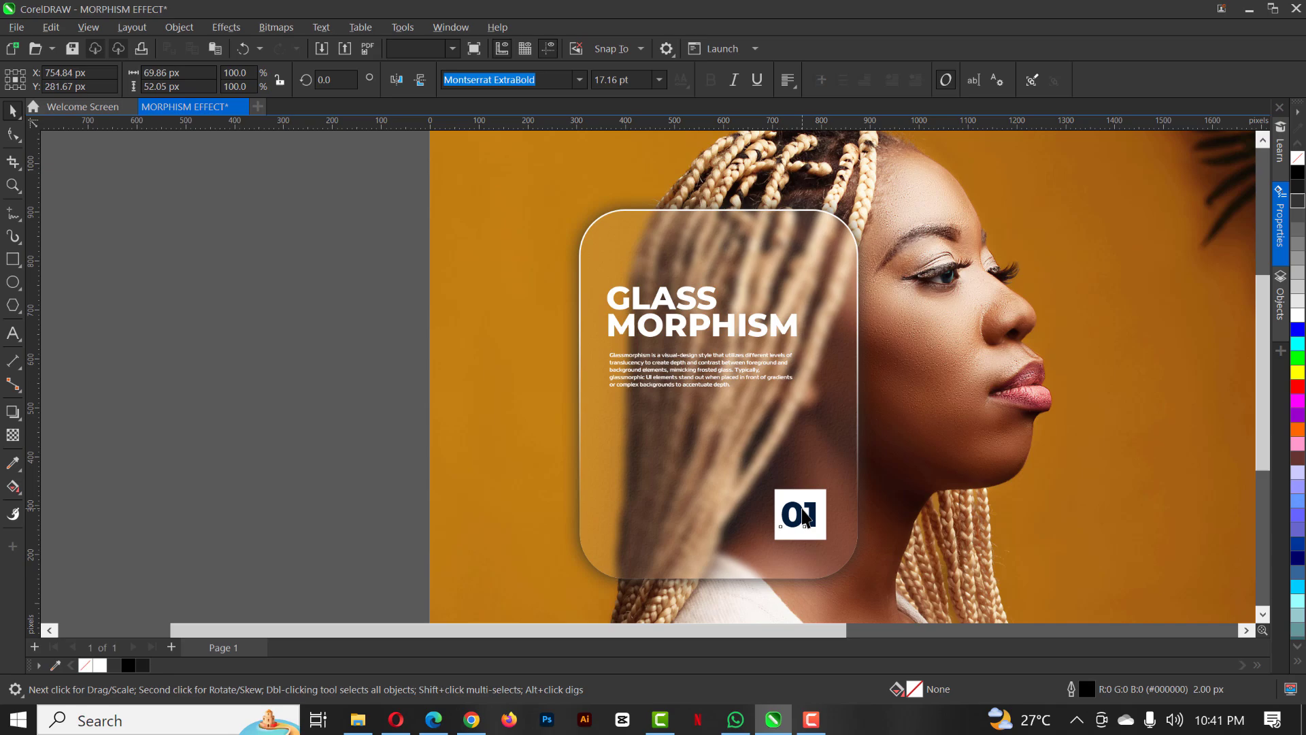
scroll(803, 517, "up", 2)
scroll(306, 377, "down", 2)
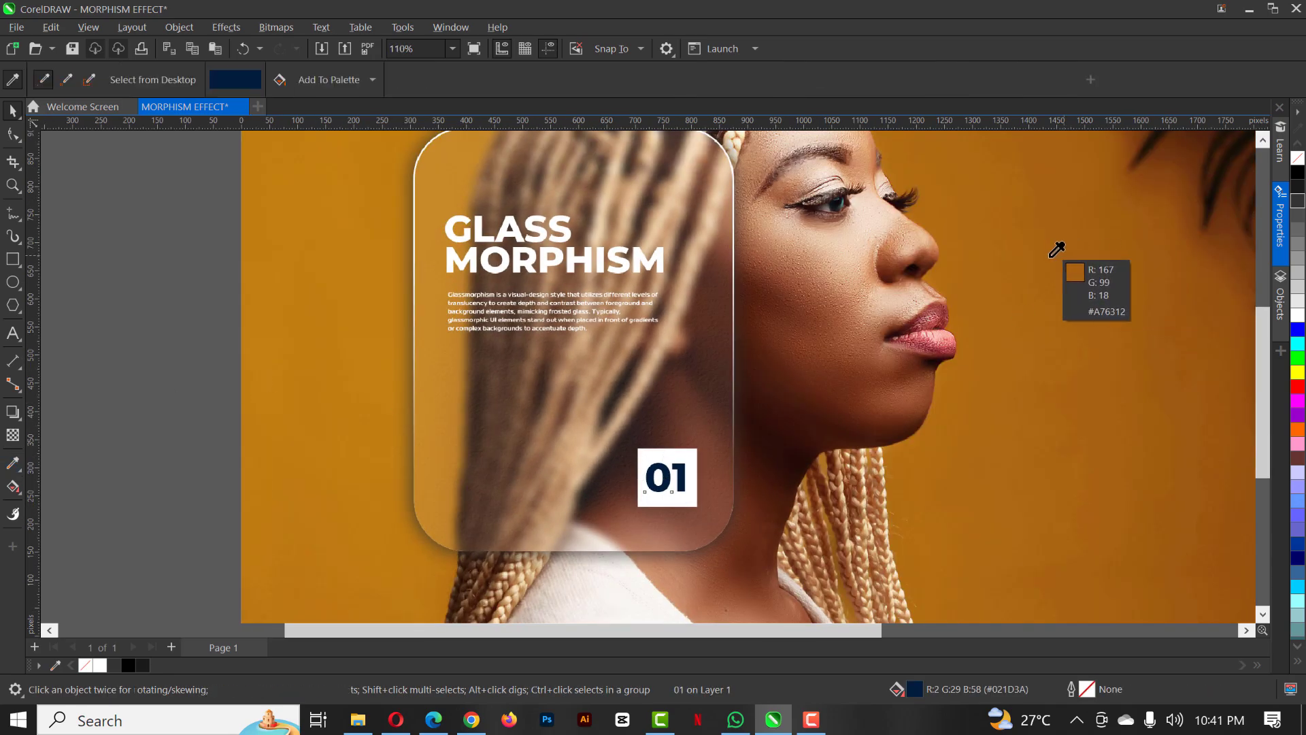
left_click(955, 223)
scroll(642, 495, "up", 3)
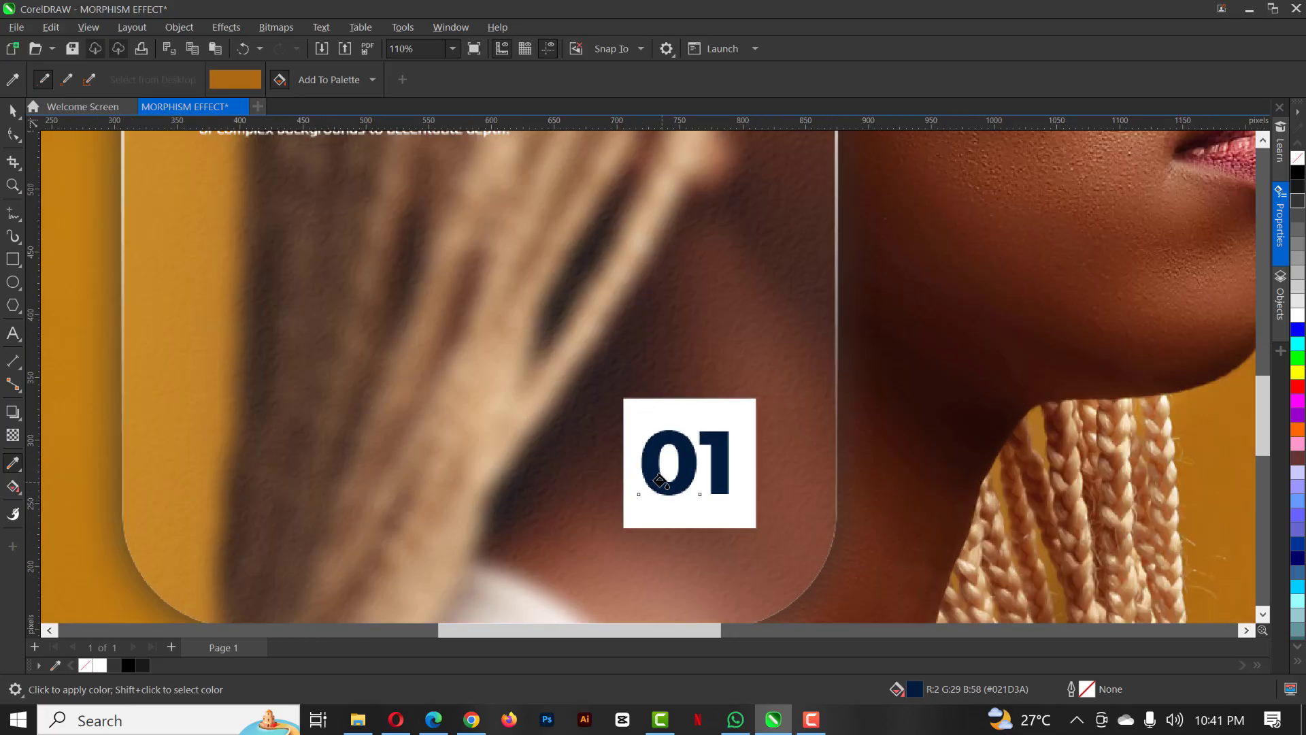
left_click(654, 480)
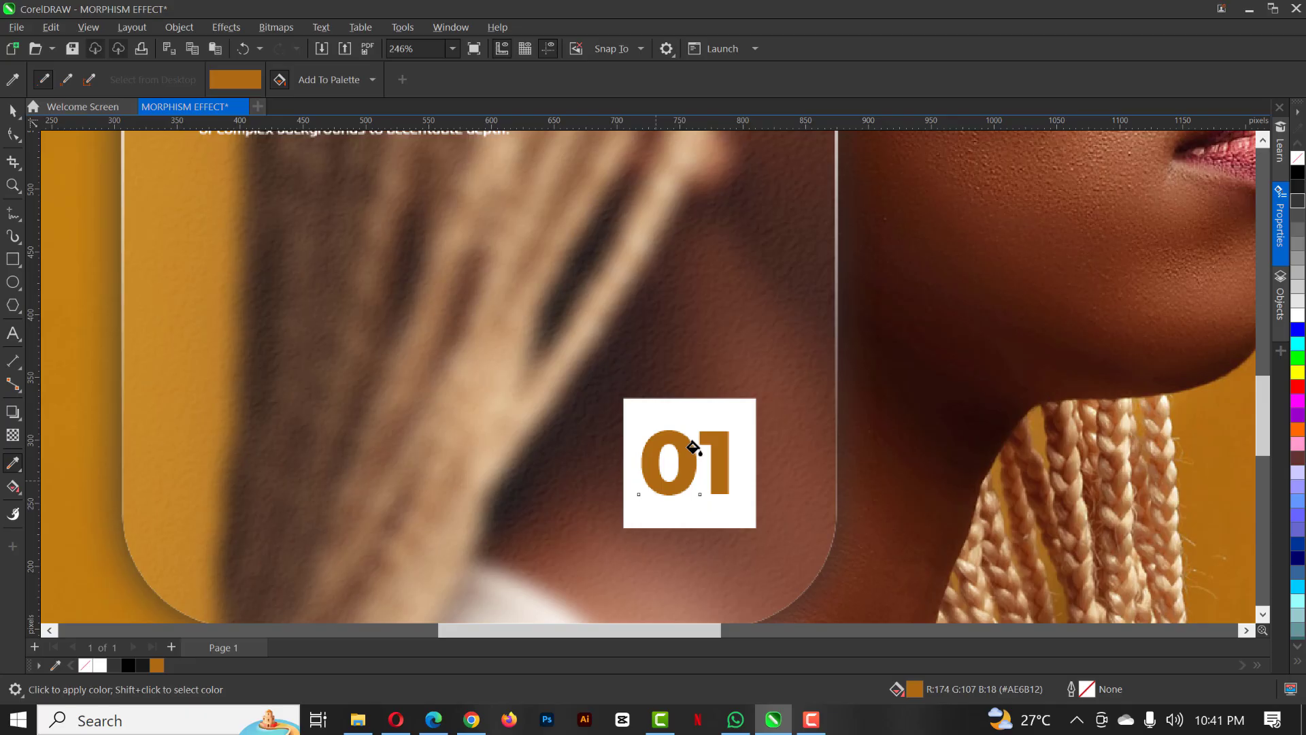
scroll(693, 445, "down", 3)
key("space")
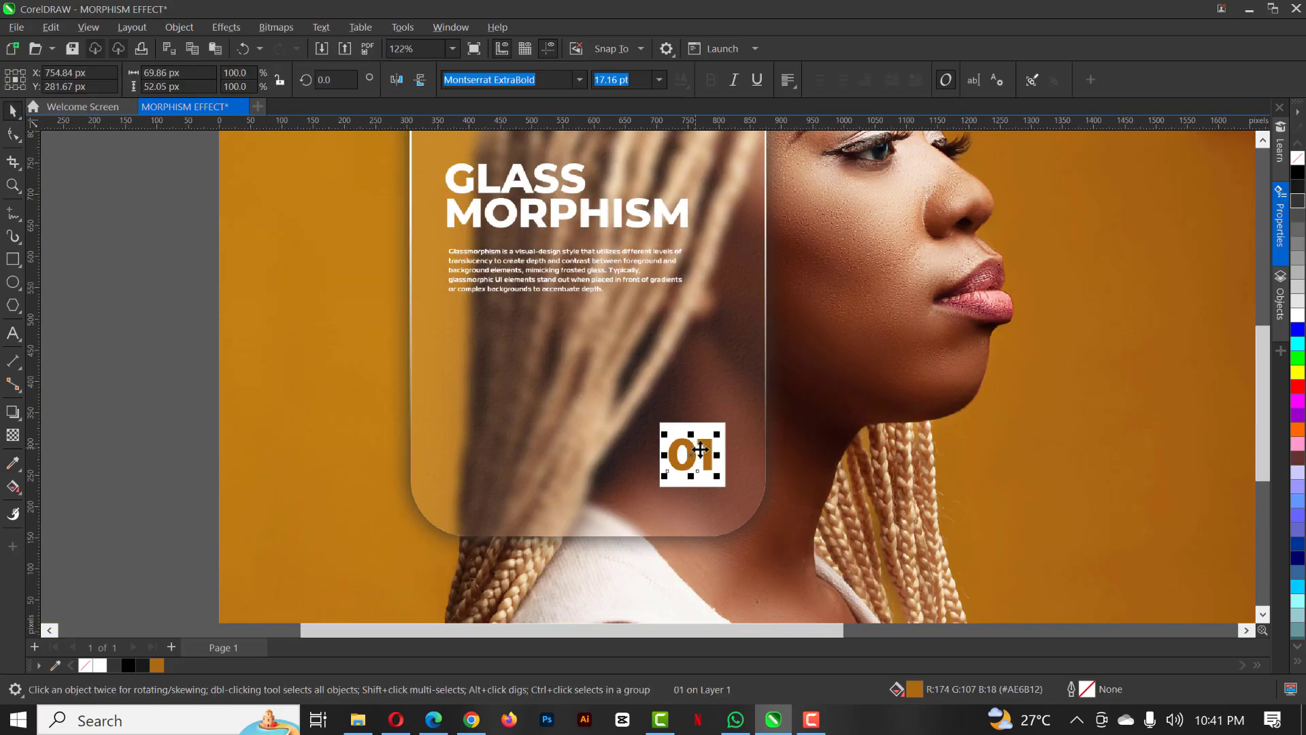
scroll(701, 343, "down", 2)
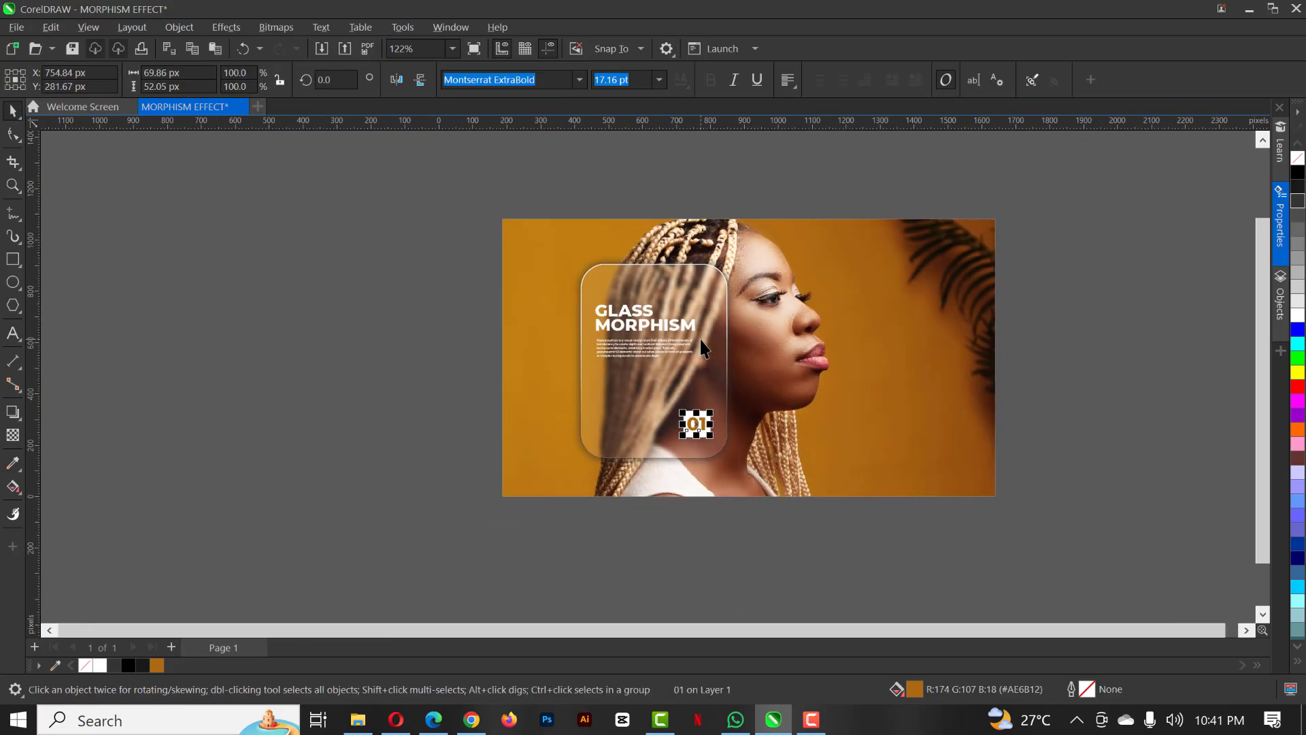
left_click(1100, 252)
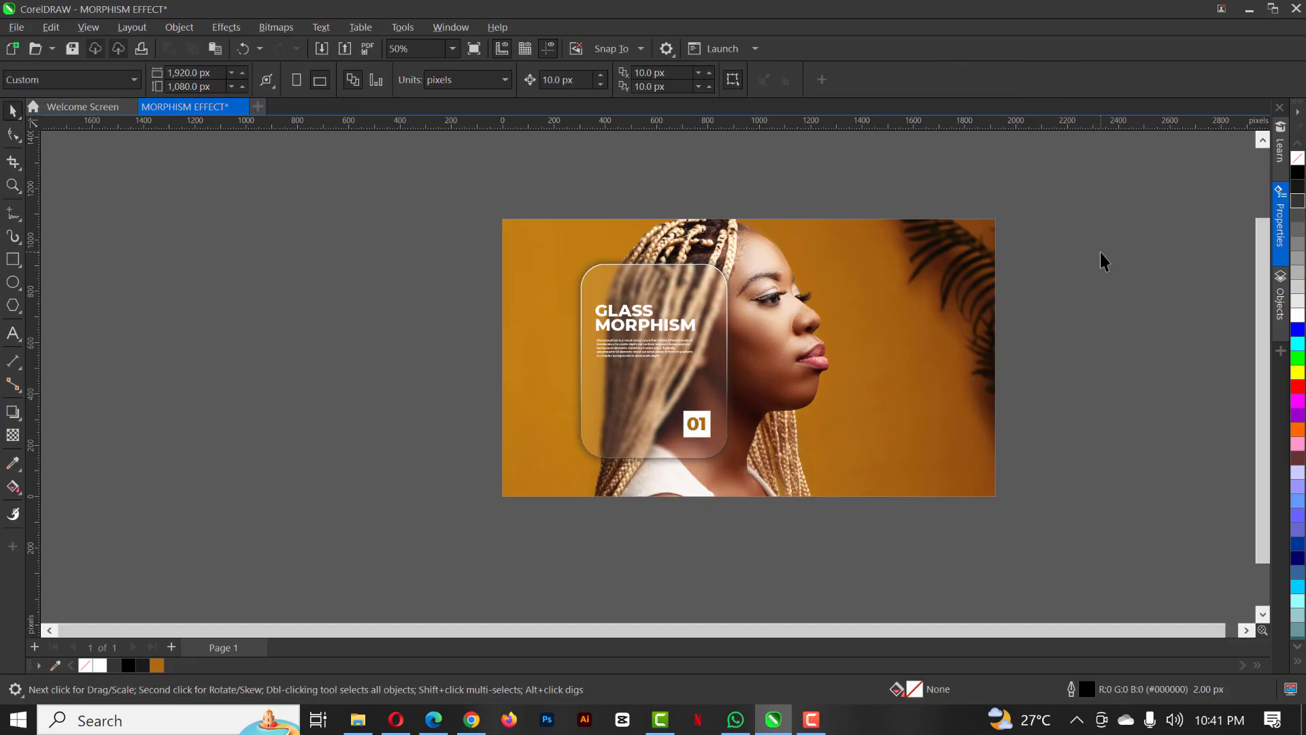
key("shift+F4")
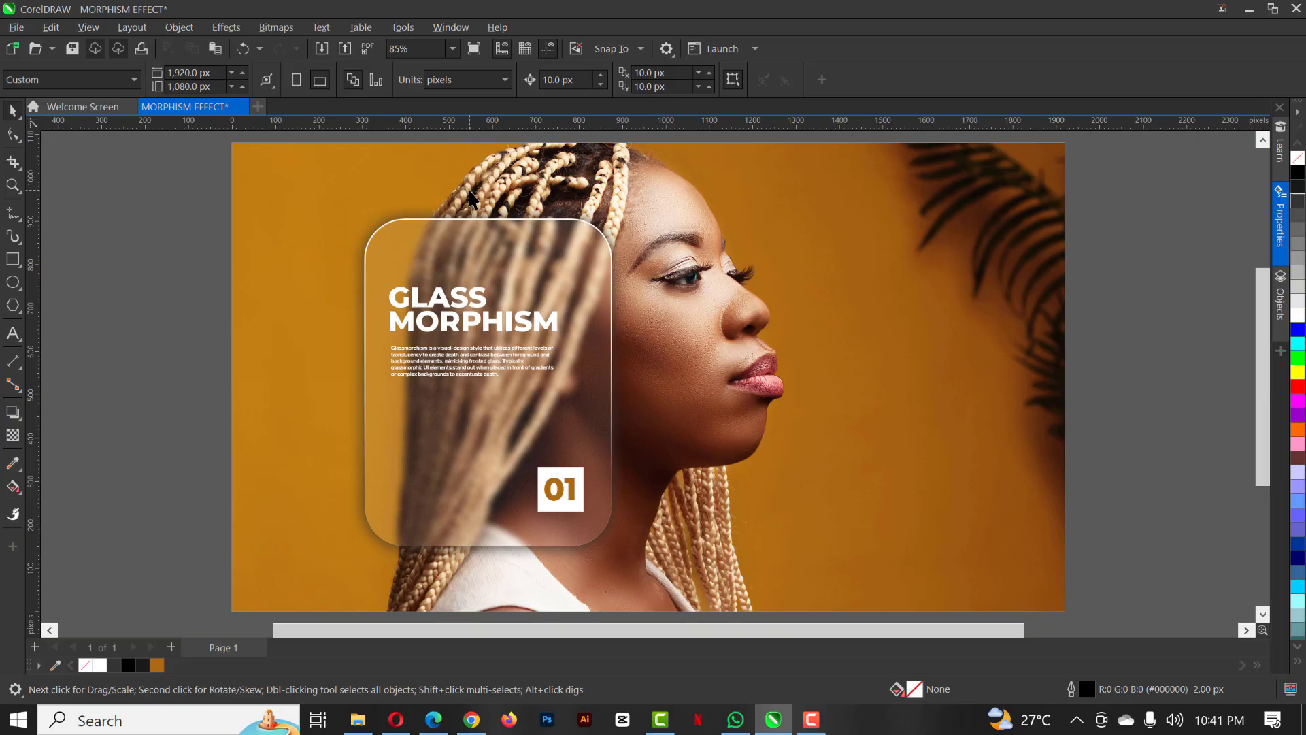
- Draw a circle beside the page, filled white with no outline
left_click(13, 281)
left_click_drag(124, 264, 302, 443)
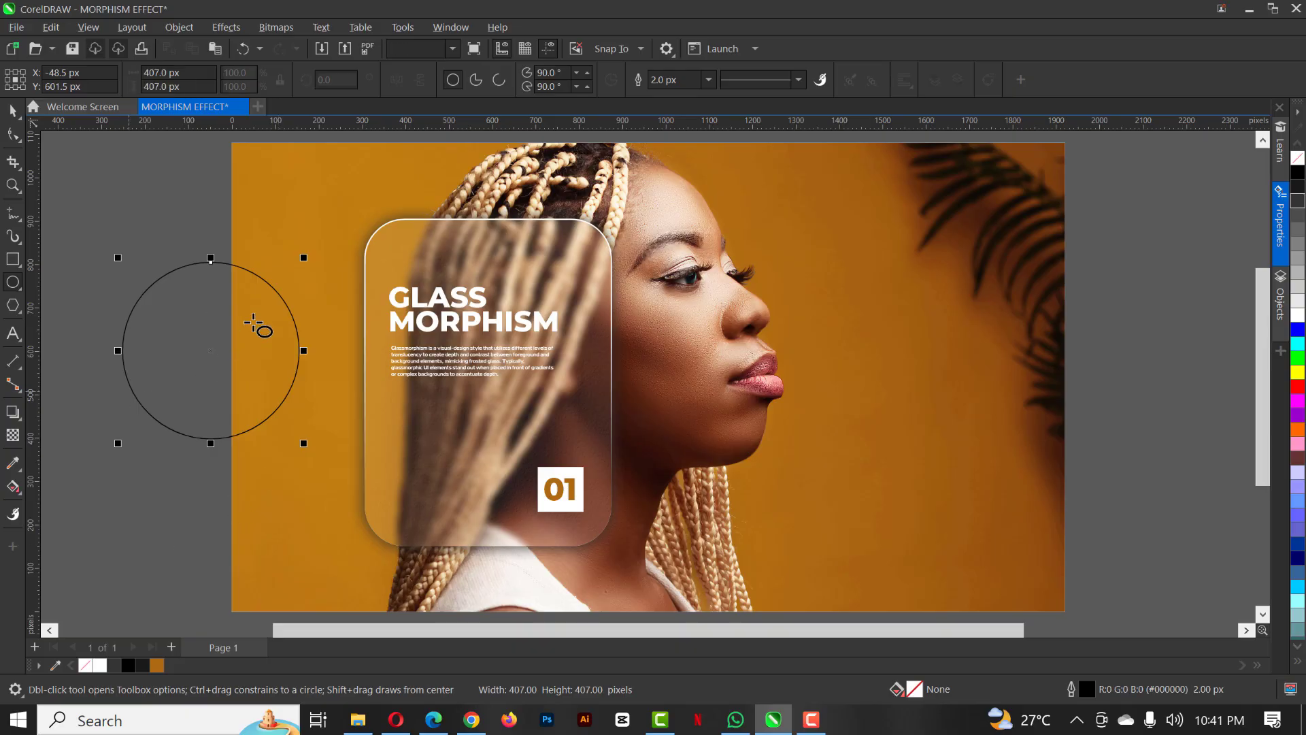
left_click(1296, 315)
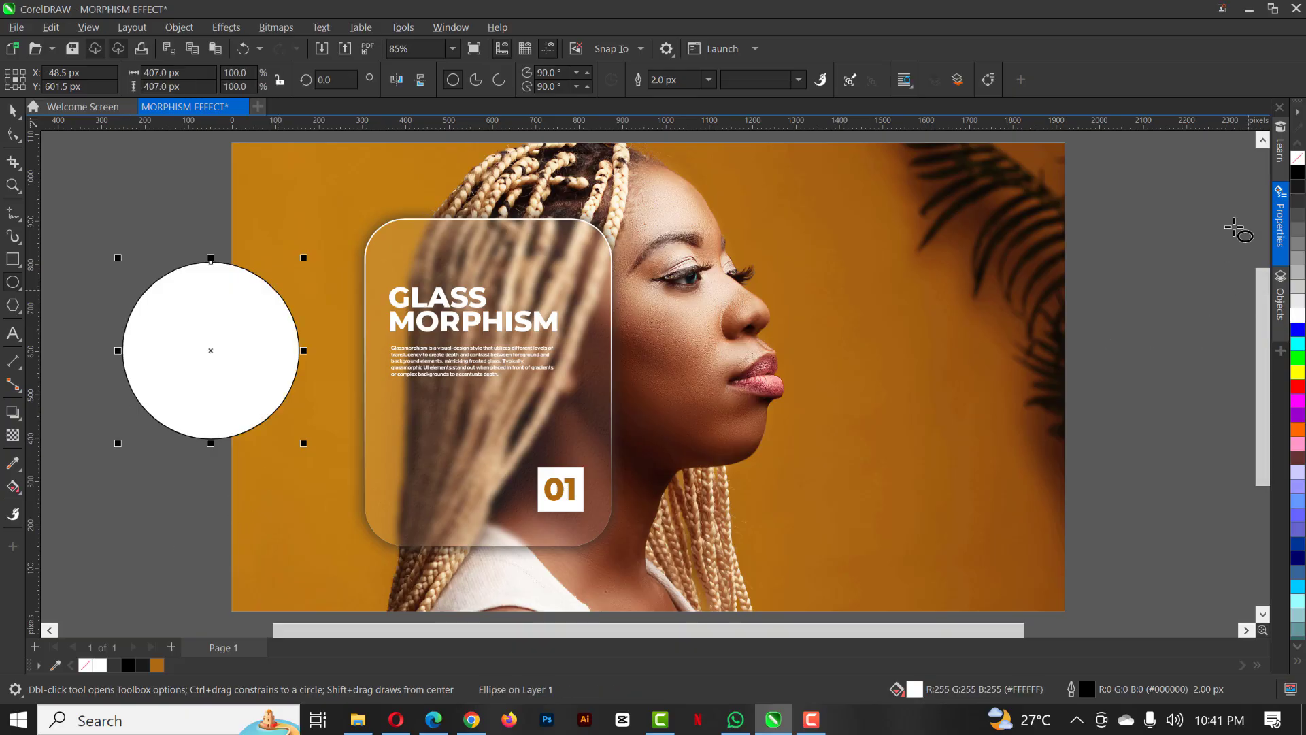
right_click(1298, 158)
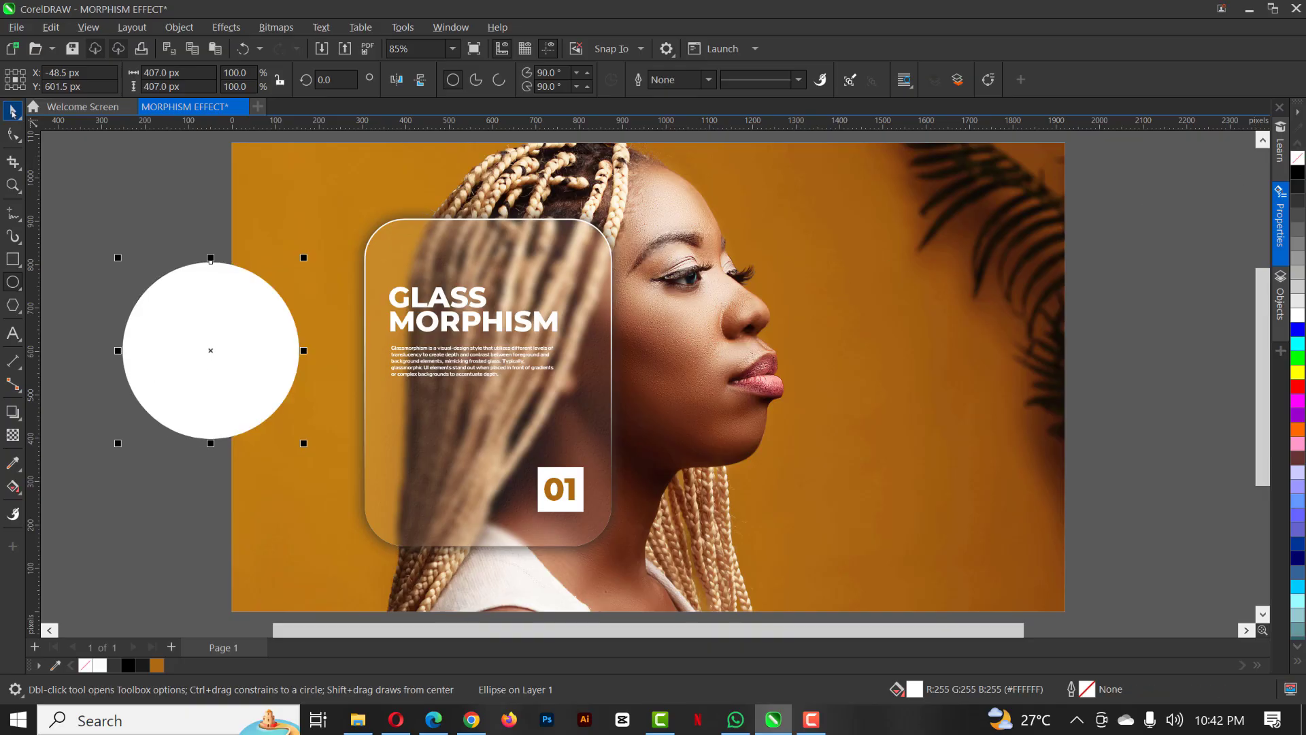
- Move the circle onto the card's top edge and flatten it to a 407 × 23 px ellipse
key("space")
left_click_drag(216, 387, 493, 260)
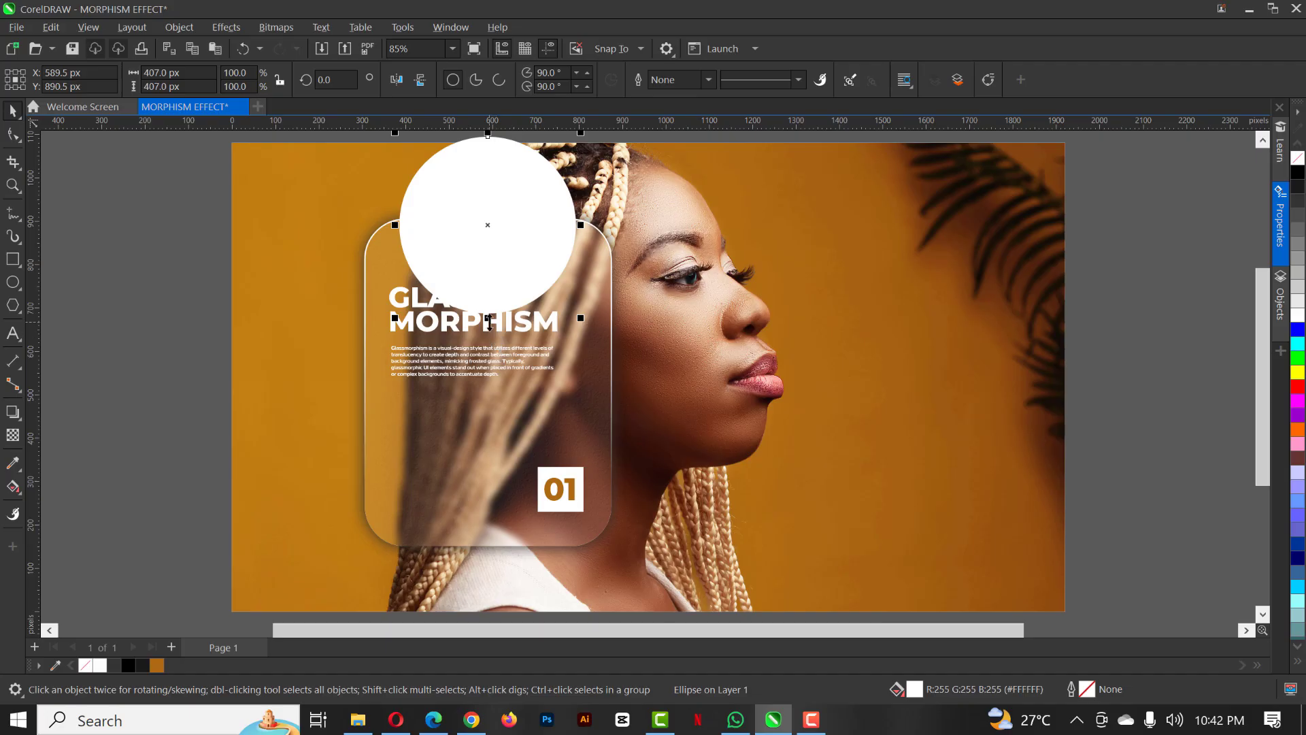
left_click_drag(489, 320, 479, 234)
scroll(467, 218, "up", 3)
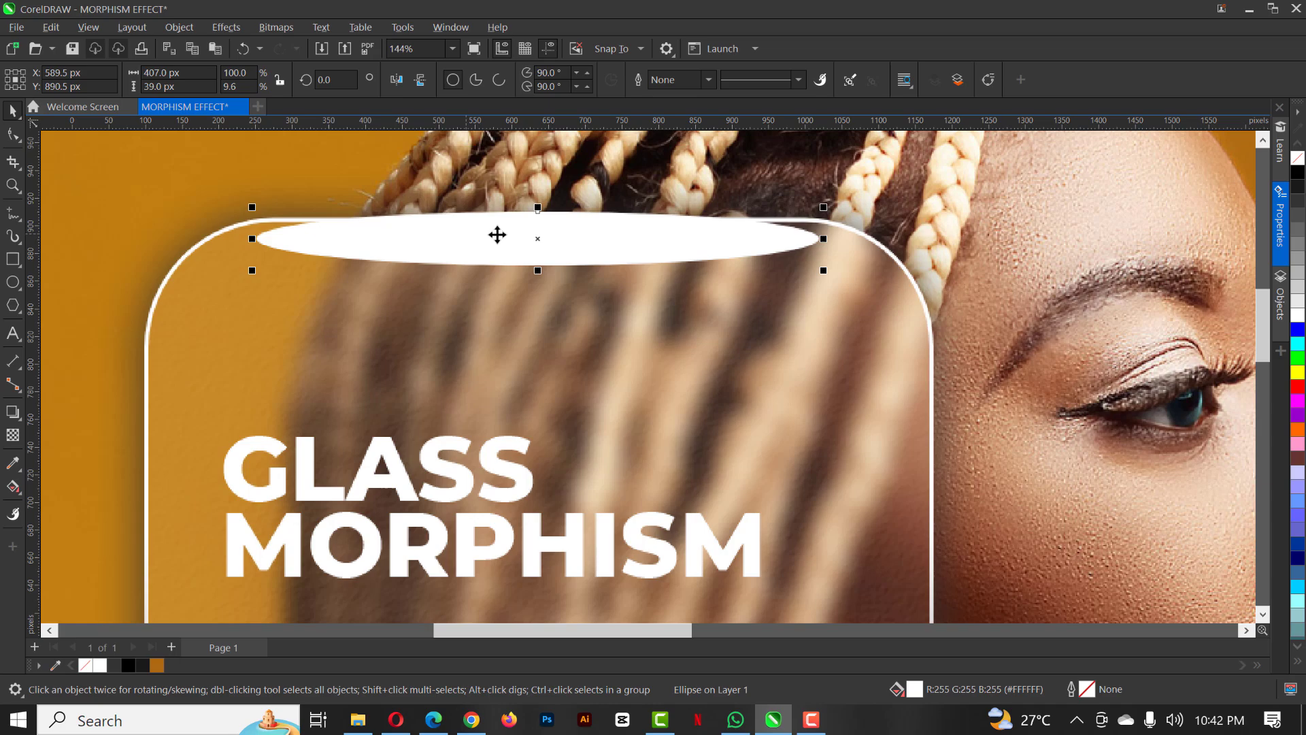
left_click_drag(497, 234, 487, 216)
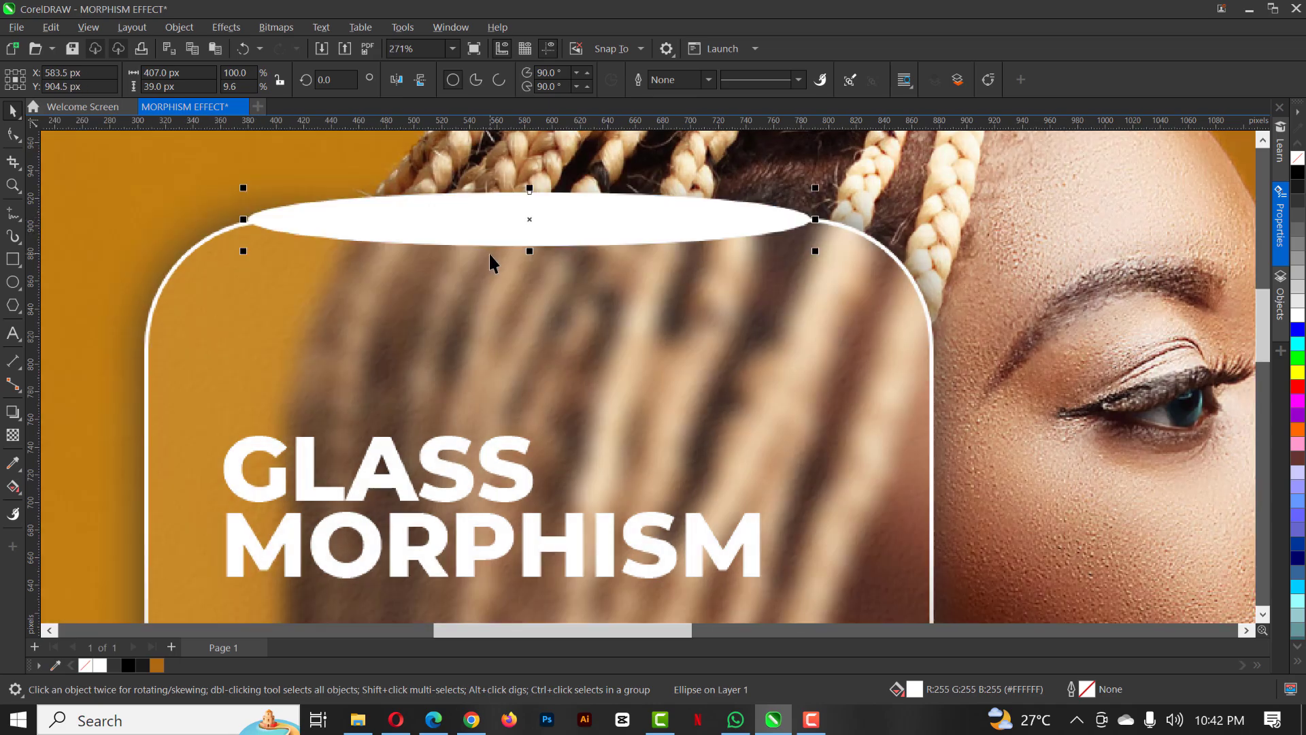
scroll(491, 262, "up", 2)
left_click_drag(533, 260, 533, 246)
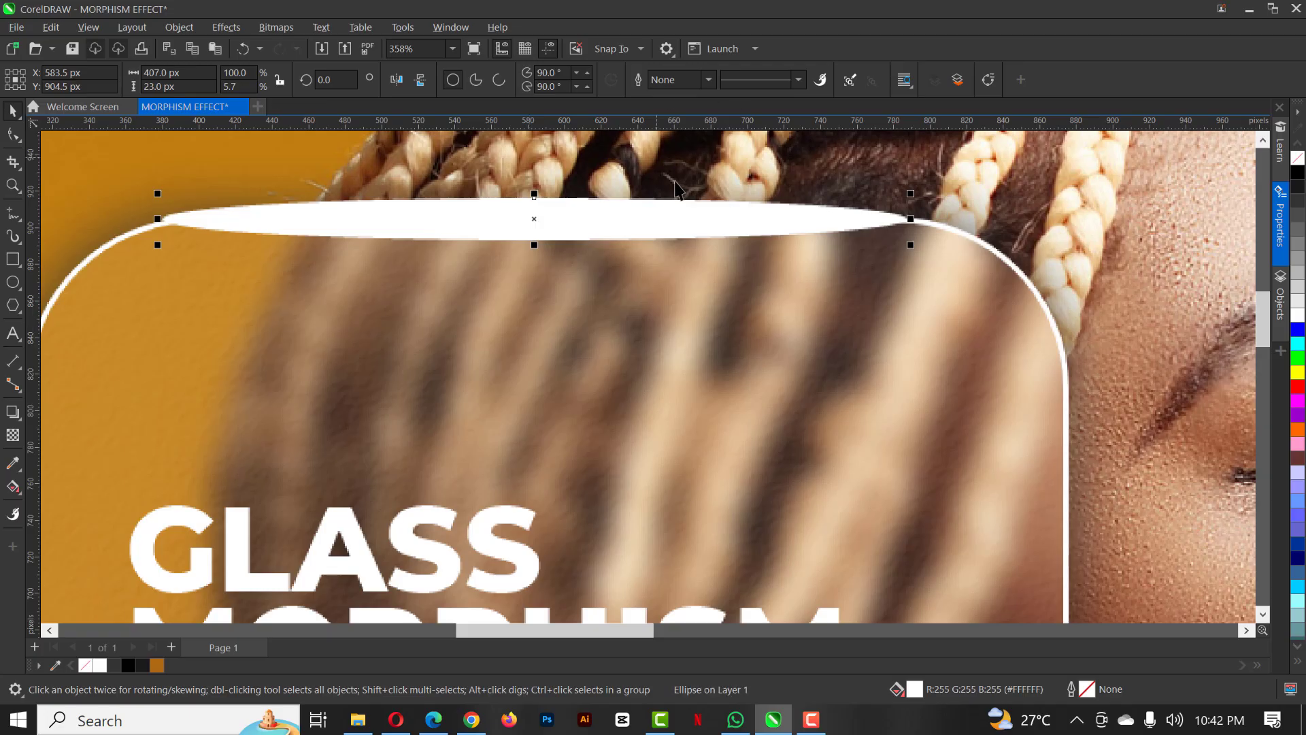
scroll(714, 233, "down", 3)
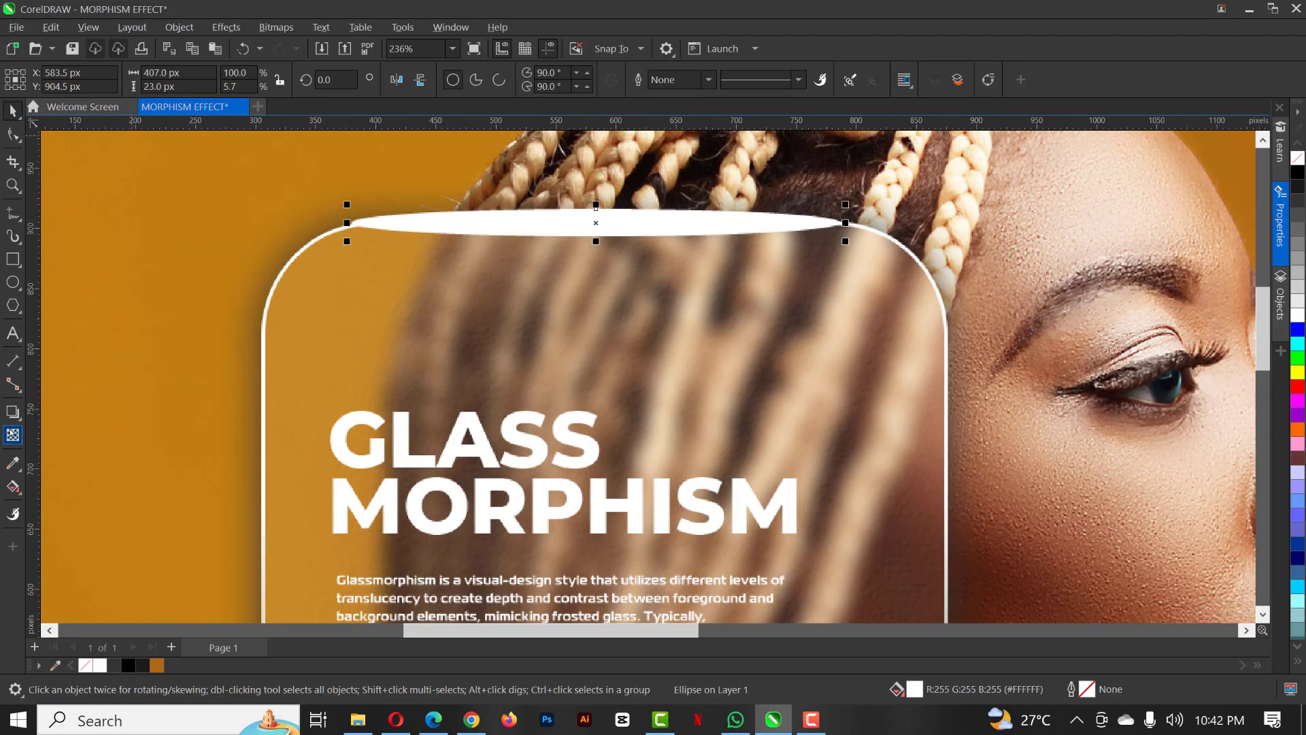
- Give the top-edge ellipse an elliptical fountain transparency
left_click(13, 436)
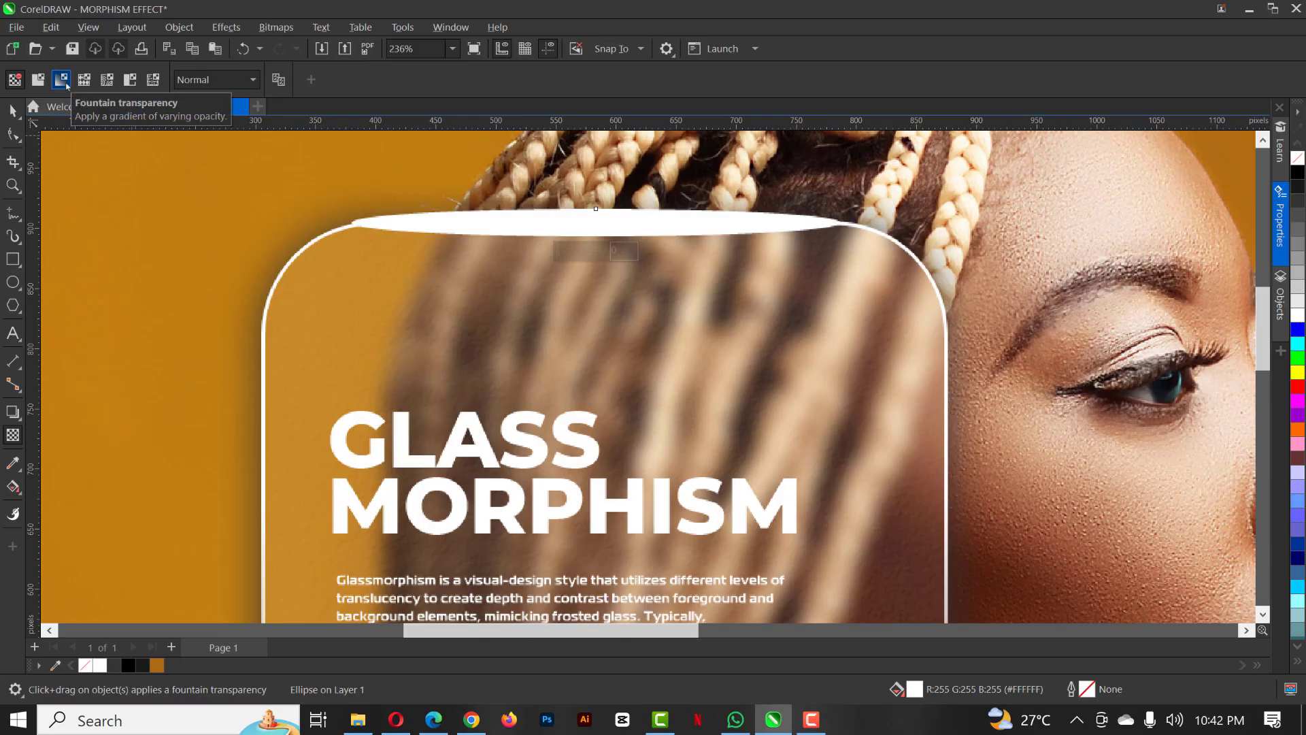
left_click(66, 84)
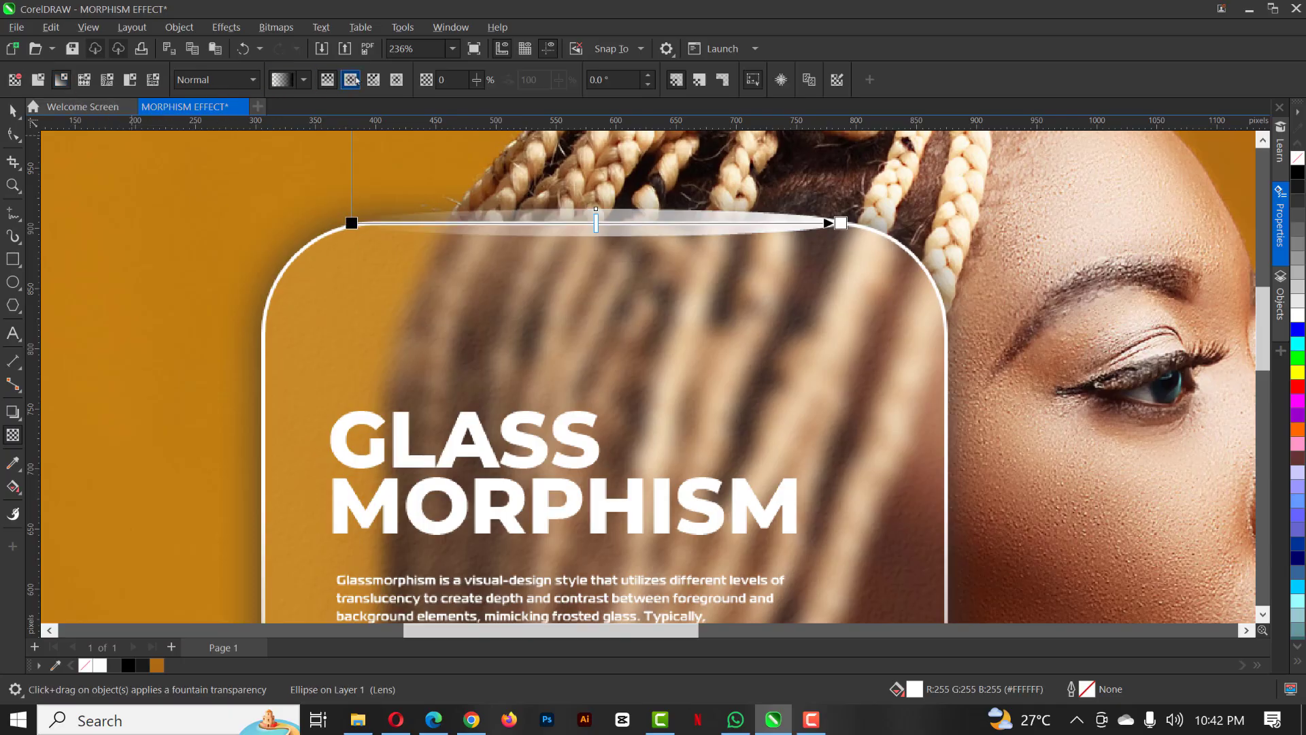
left_click(350, 80)
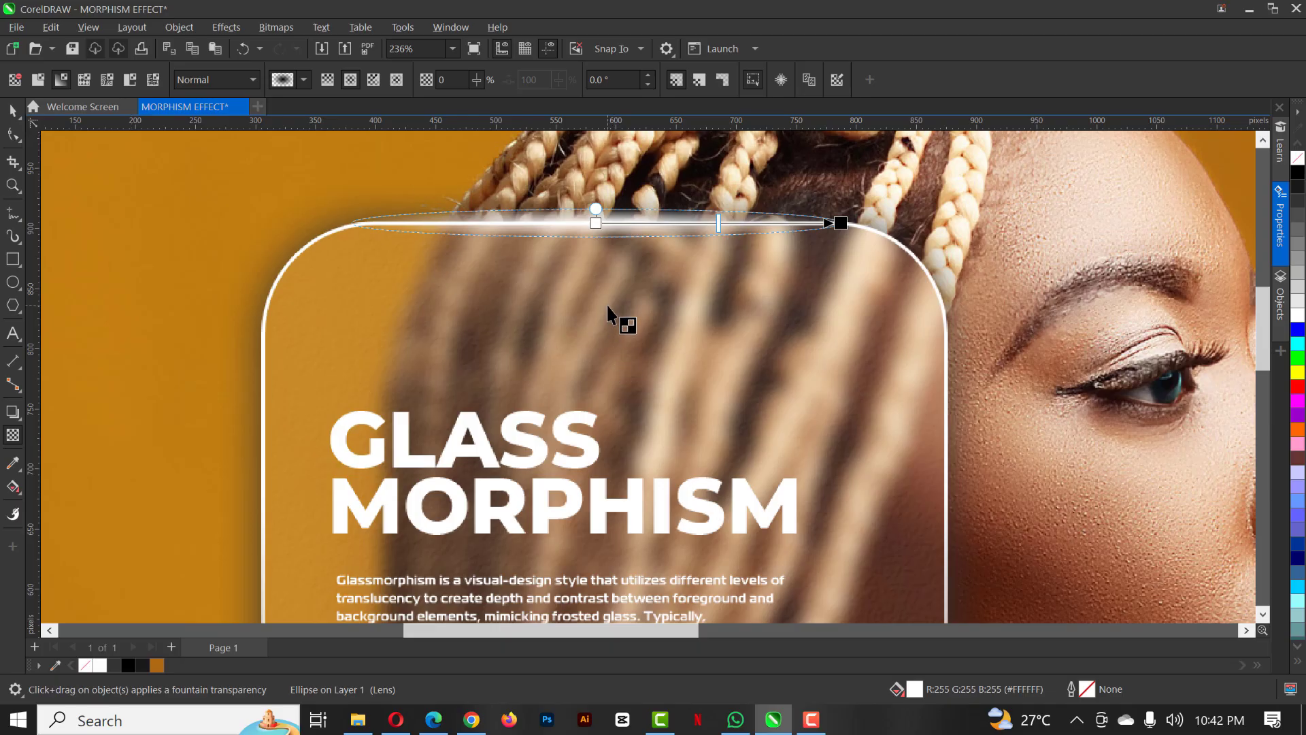
key("space")
scroll(670, 233, "down", 2)
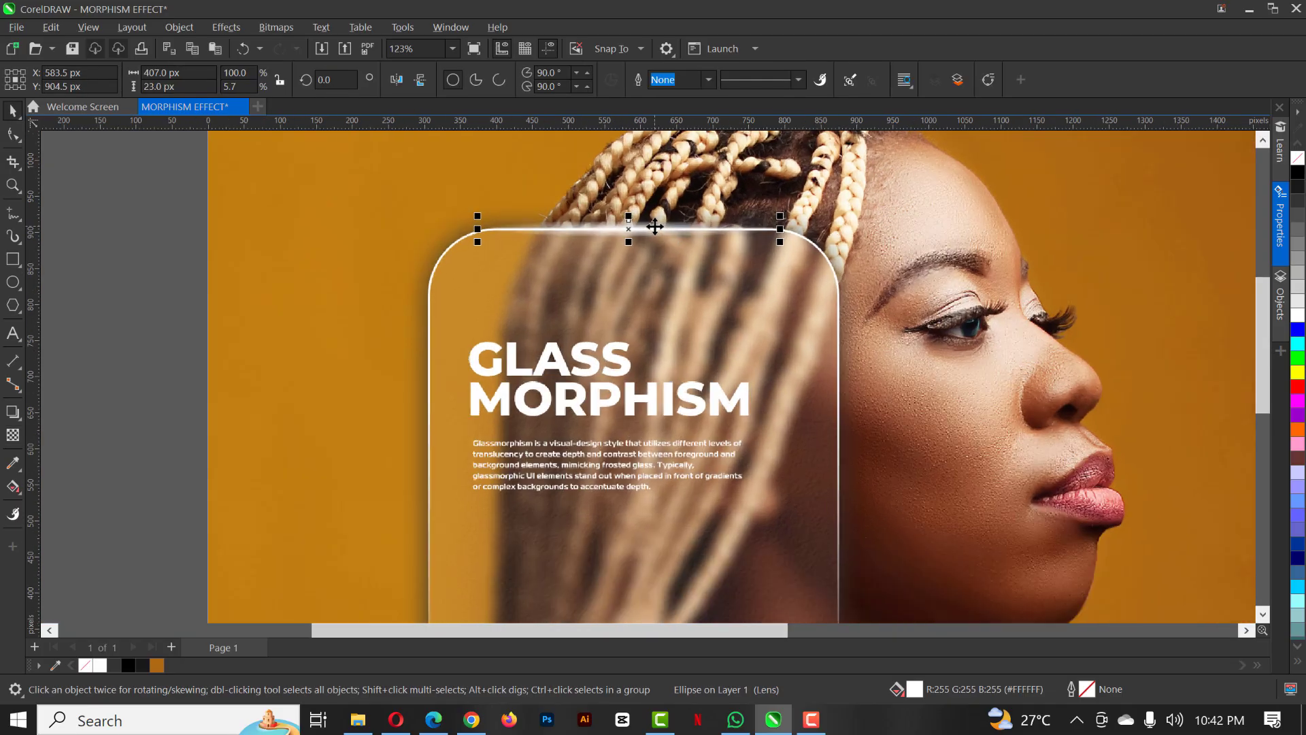
- Set the ellipse's transparency merge mode to Hard Light
left_click(13, 435)
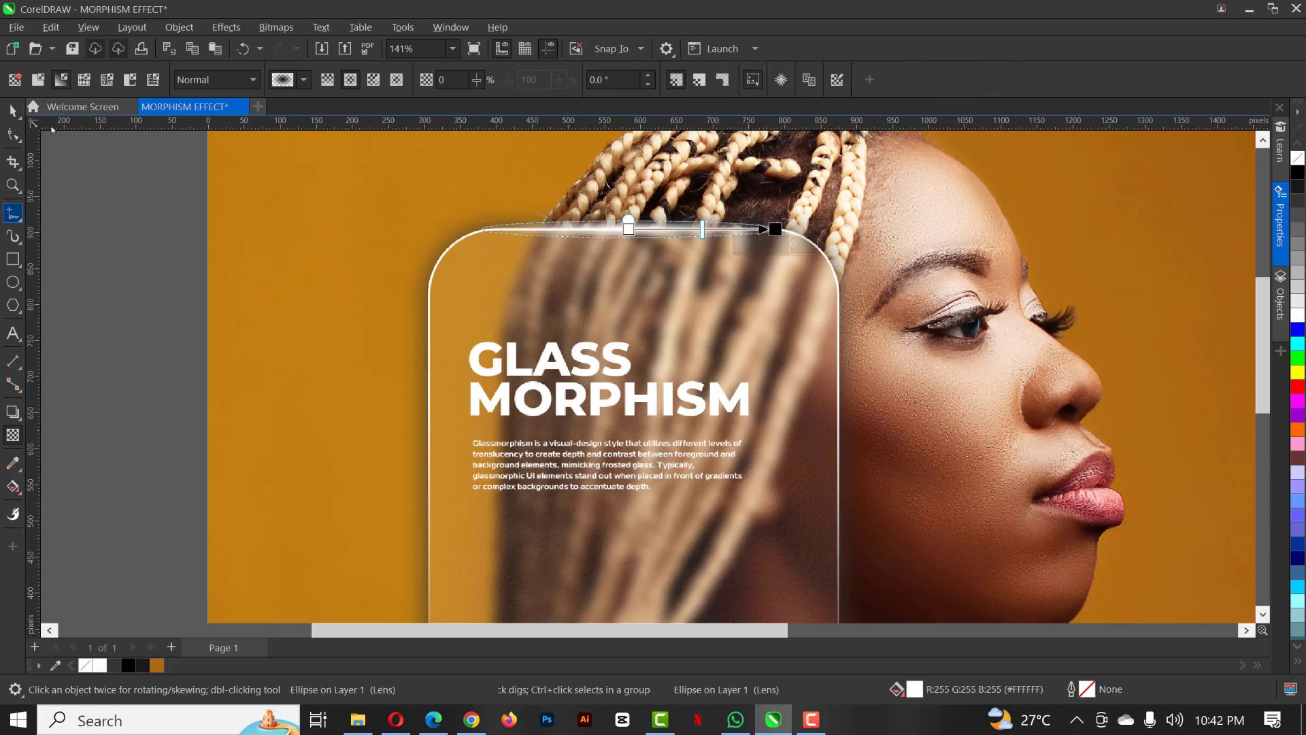
left_click(210, 81)
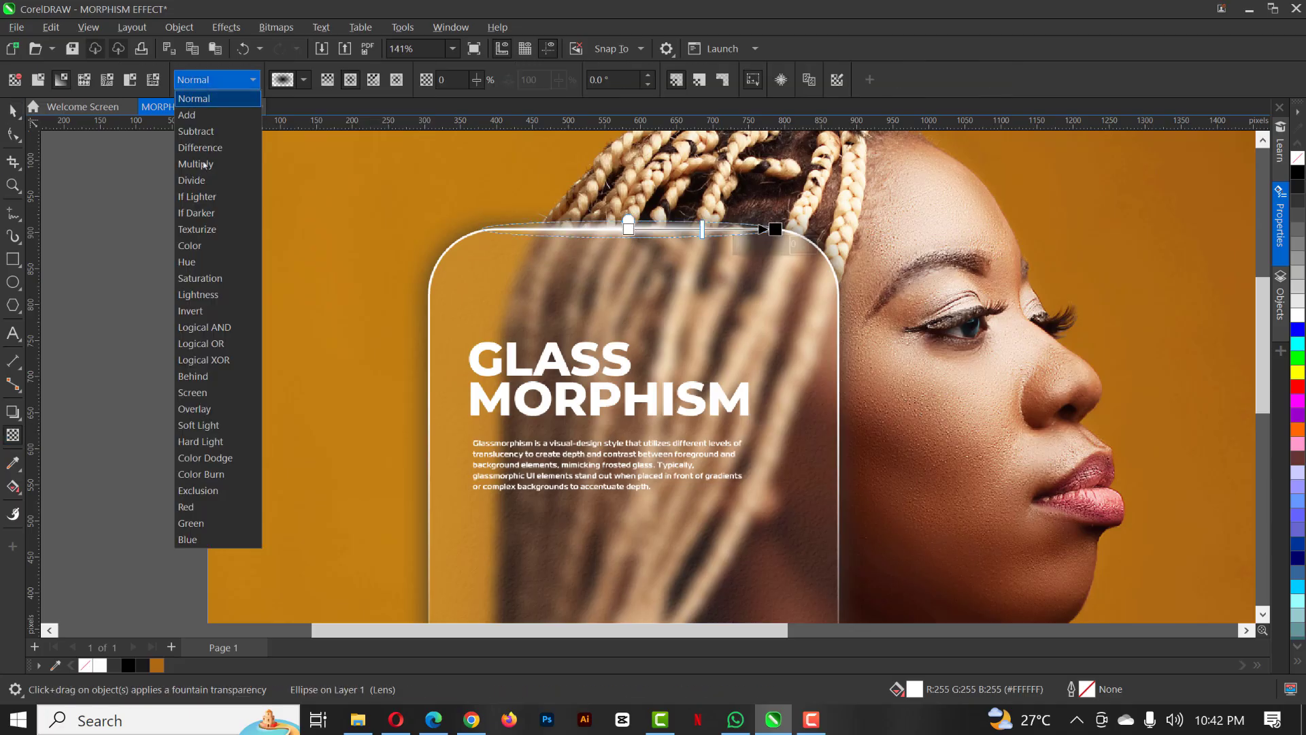
left_click(207, 440)
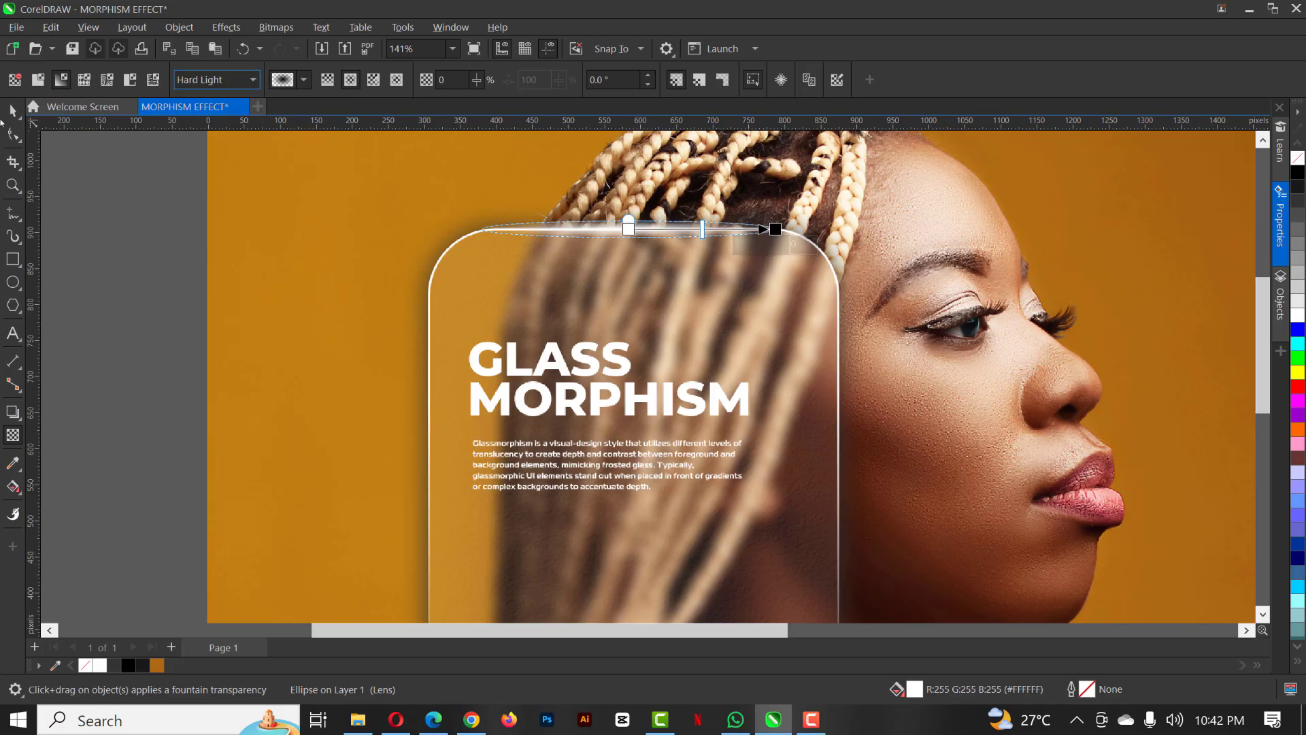
scroll(561, 169, "down", 2)
key("space")
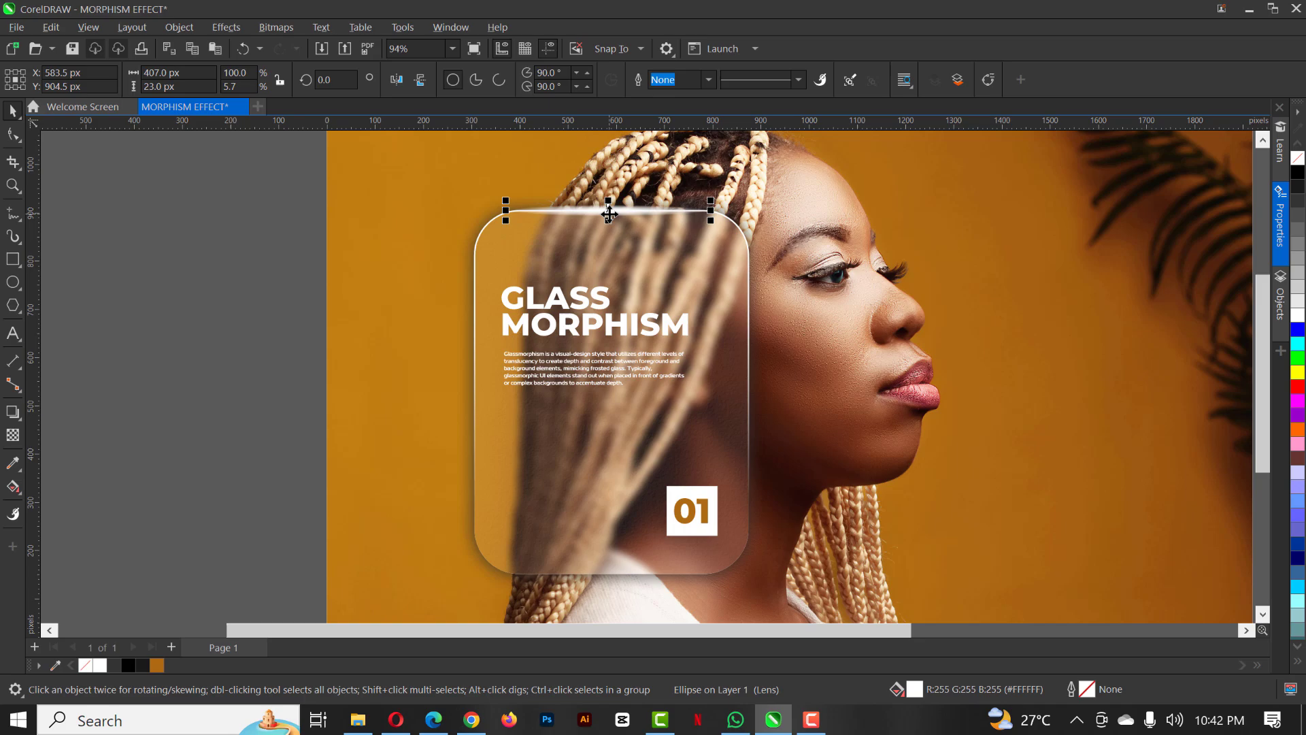
- Move the glow ellipse to the card's bottom edge, flatten it to about 11 px high and adjust its width
left_click_drag(608, 208, 628, 570)
scroll(612, 594, "up", 6)
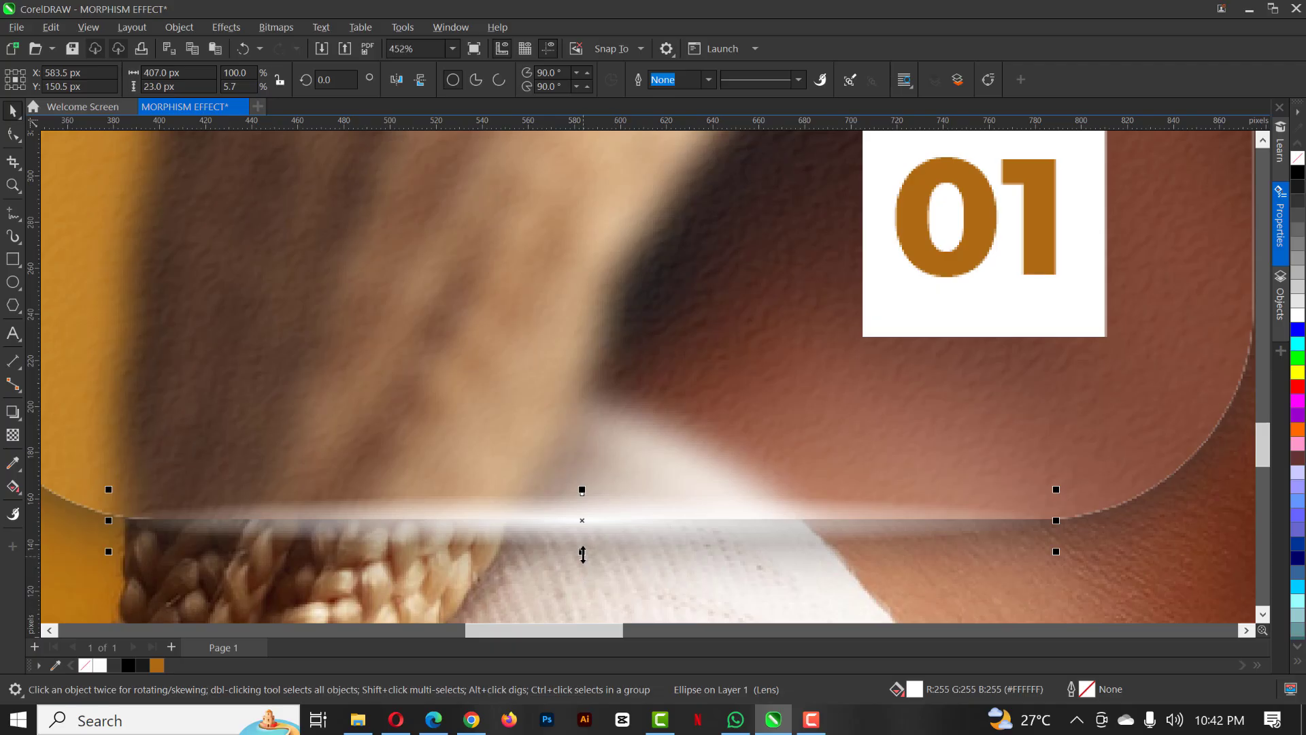
left_click_drag(583, 553, 576, 540)
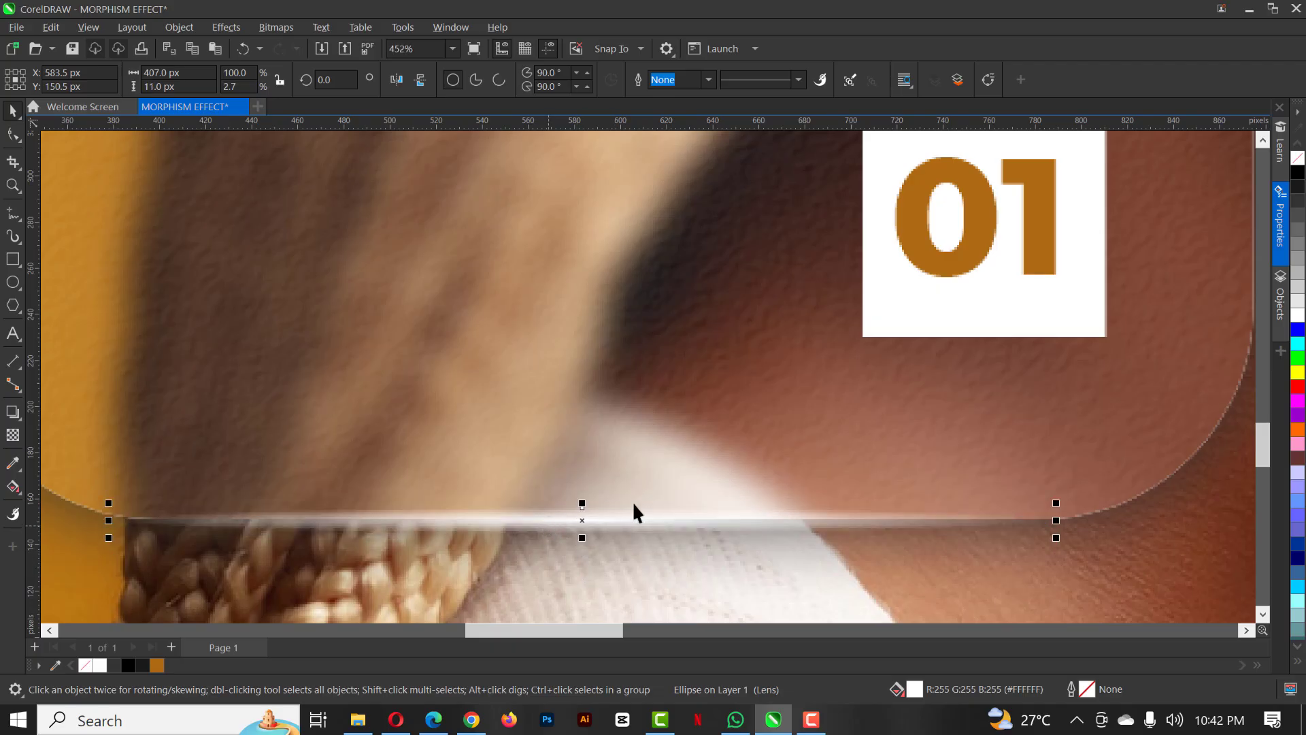
scroll(632, 510, "down", 3)
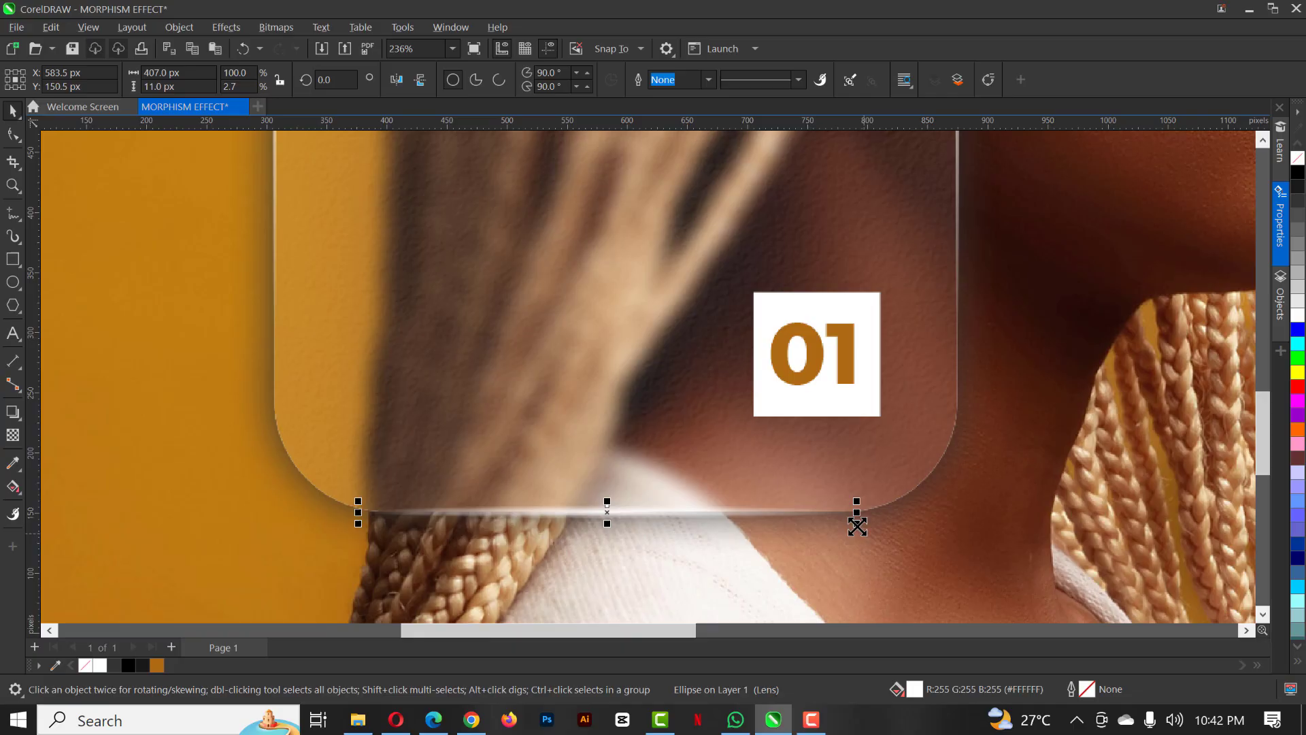
left_click_drag(857, 525, 838, 522)
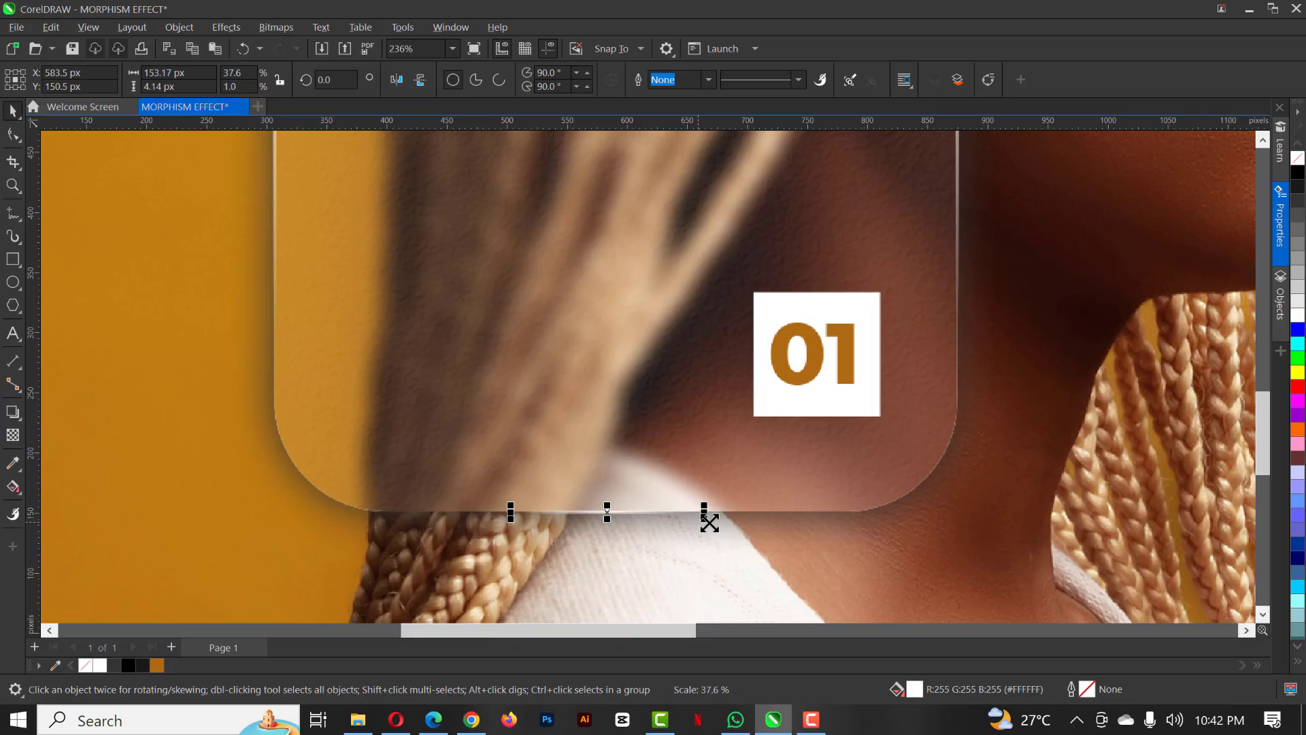
left_click_drag(721, 527, 643, 544)
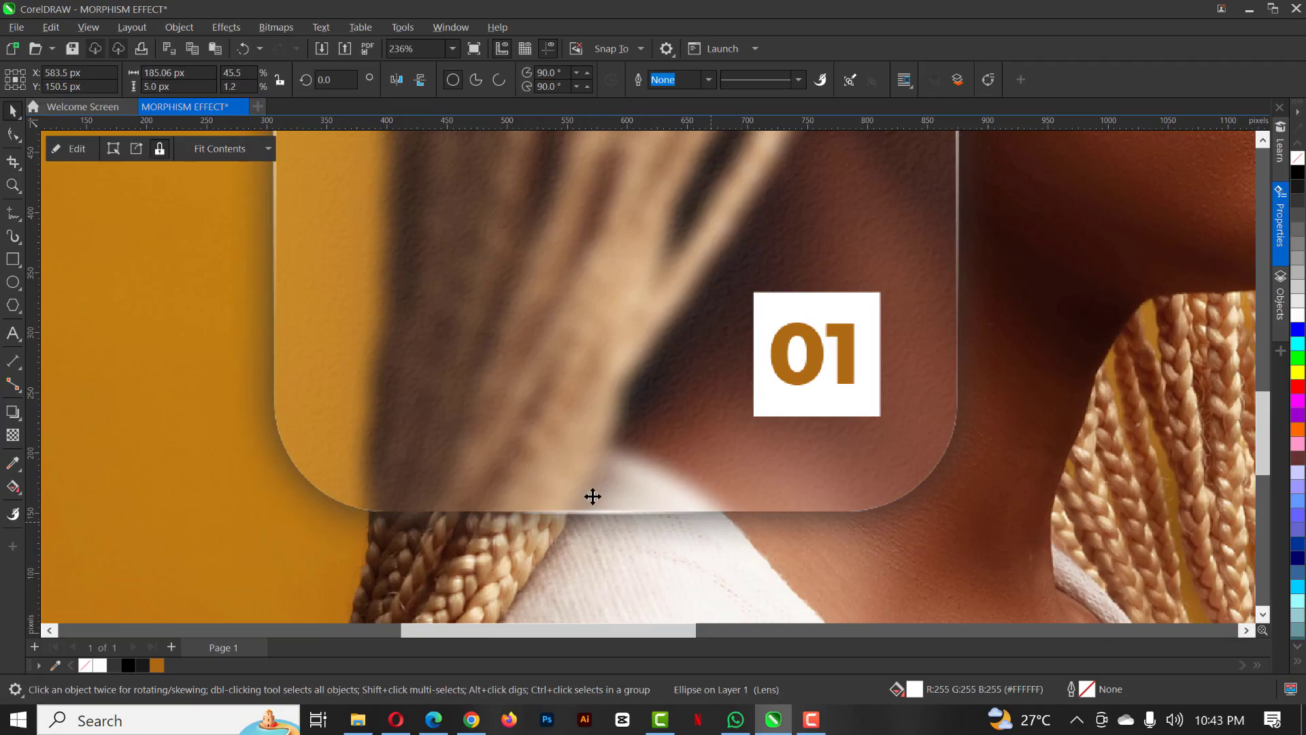
- Widen the bottom-edge highlight slightly to about 321 × 8.68 px
left_click(483, 591)
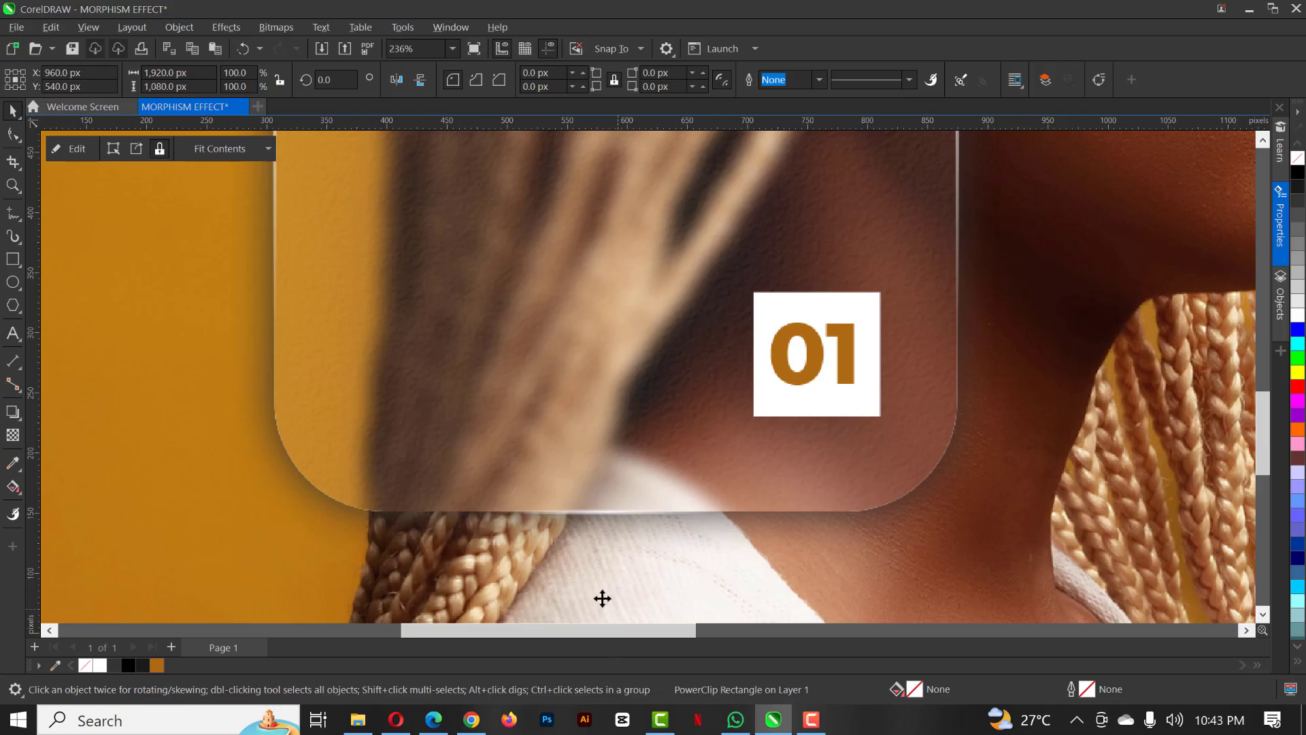
left_click(583, 512)
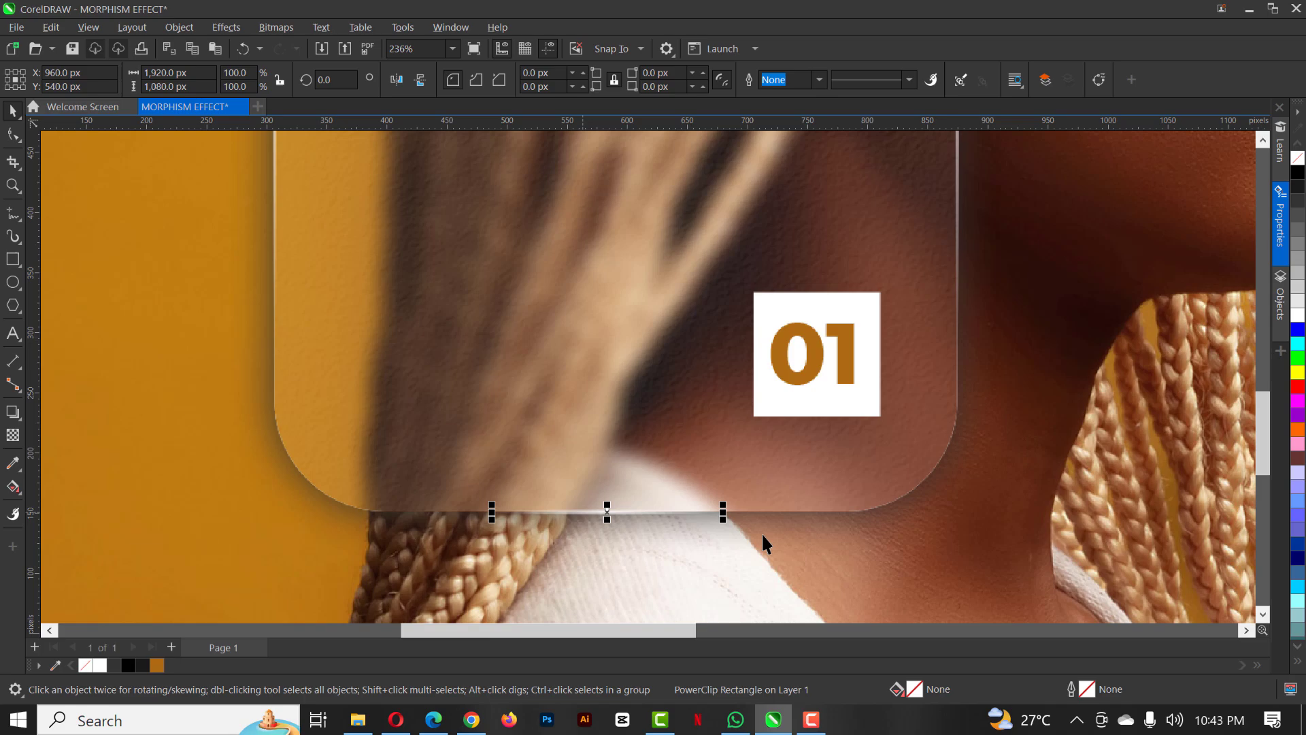
left_click_drag(721, 511, 798, 551)
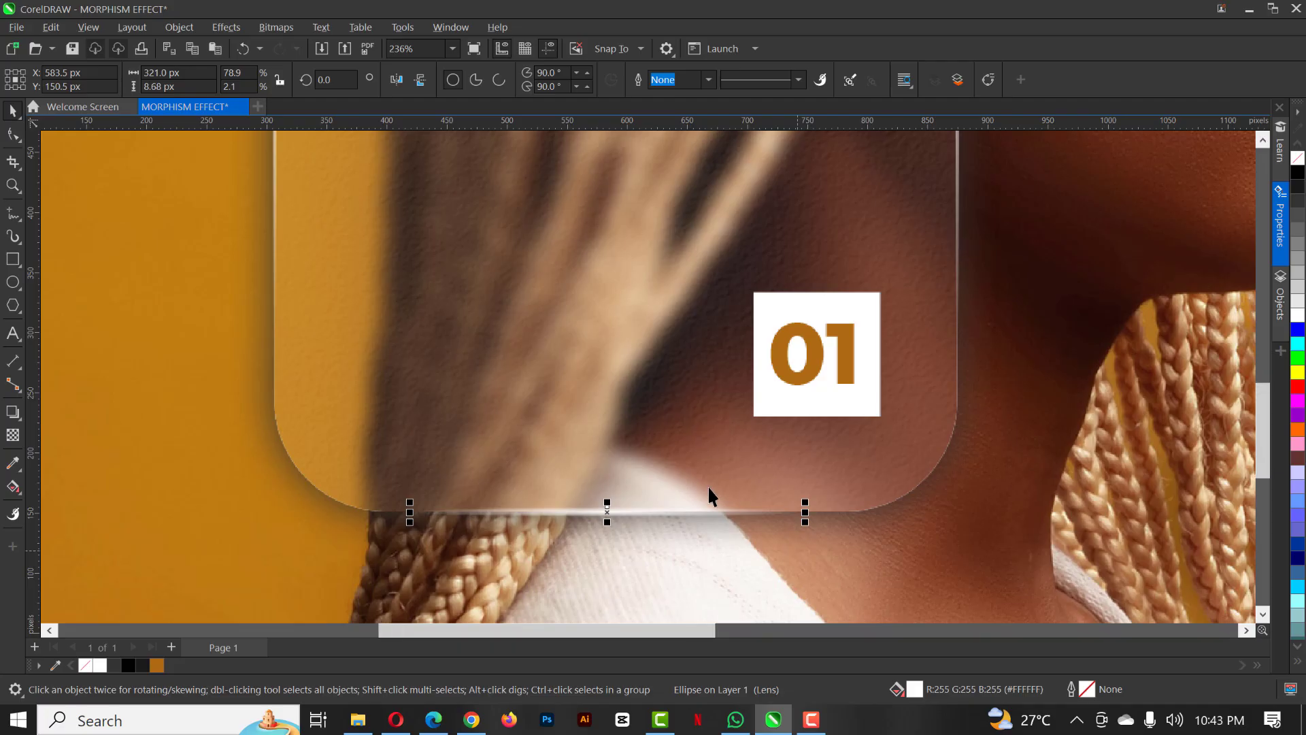
scroll(707, 485, "down", 3)
scroll(683, 381, "down", 3)
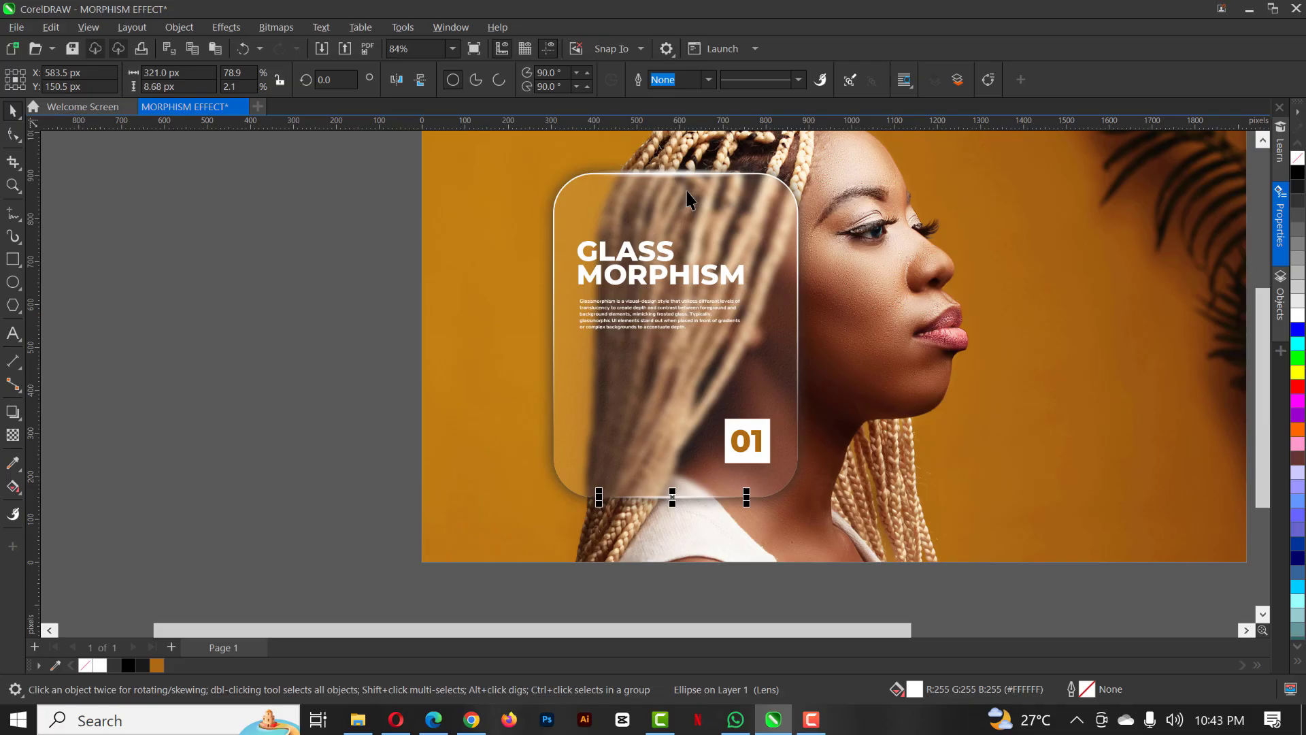
- Move the top-edge highlight to the card's right edge, rotate it 90° and halve its width
left_click(666, 169)
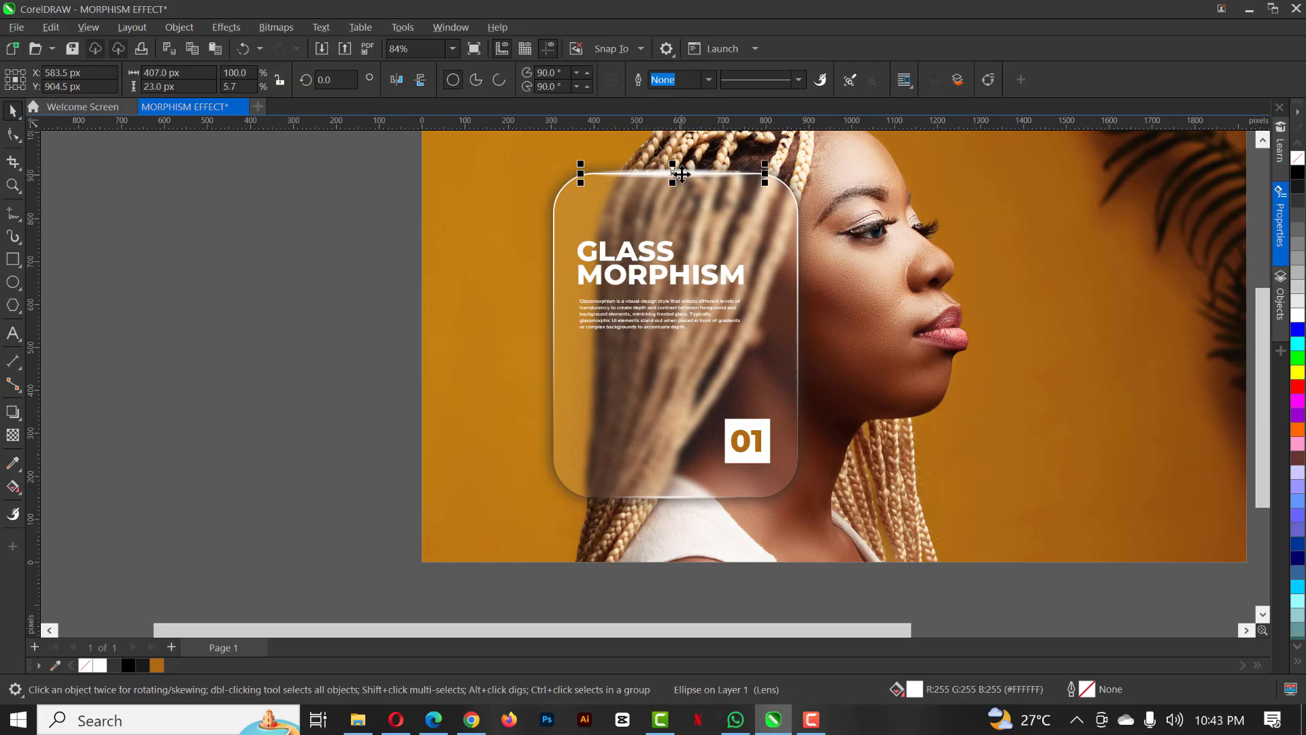
left_click_drag(682, 174, 796, 310)
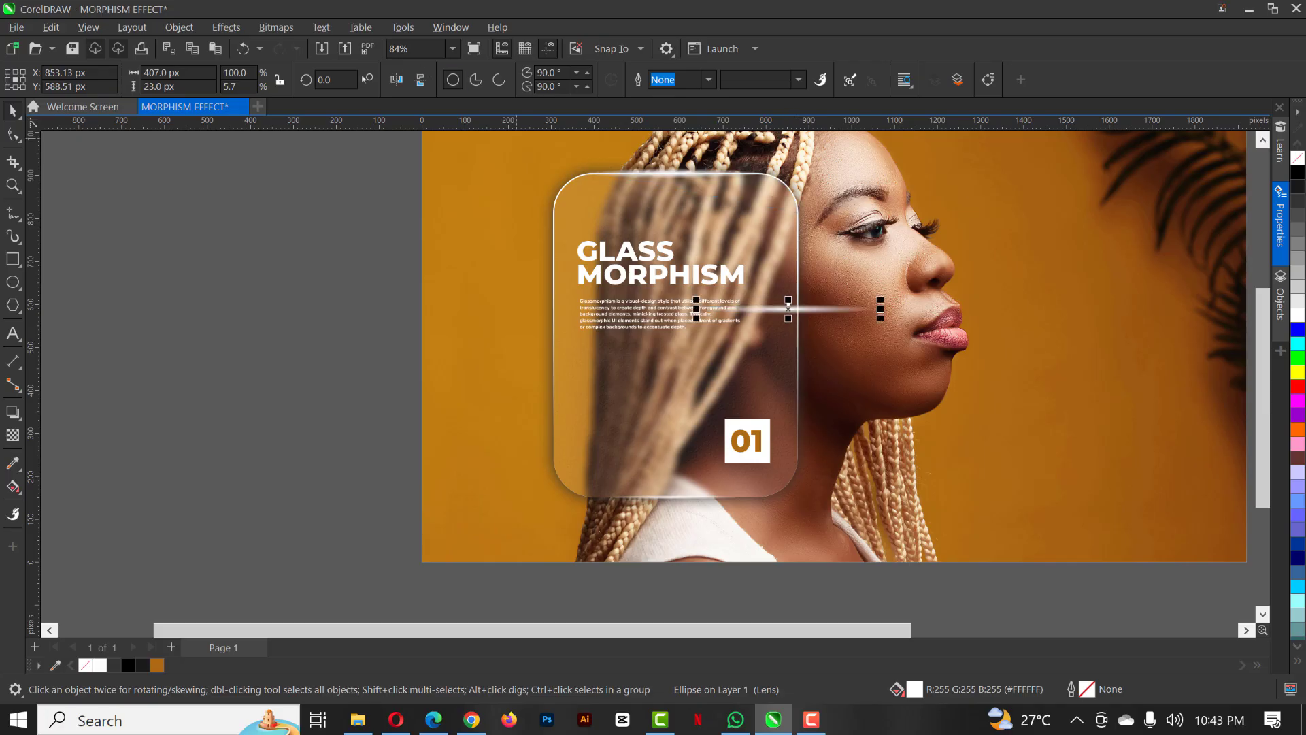
type("90")
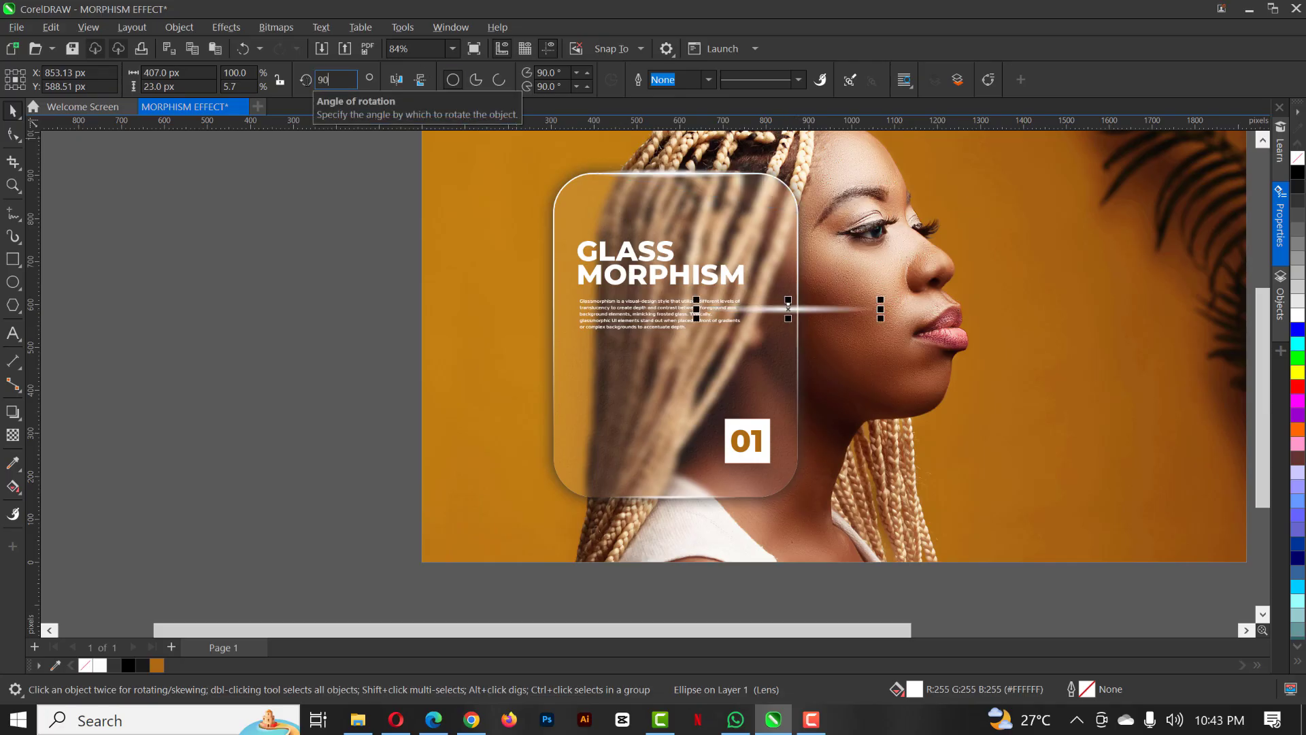
key("Return")
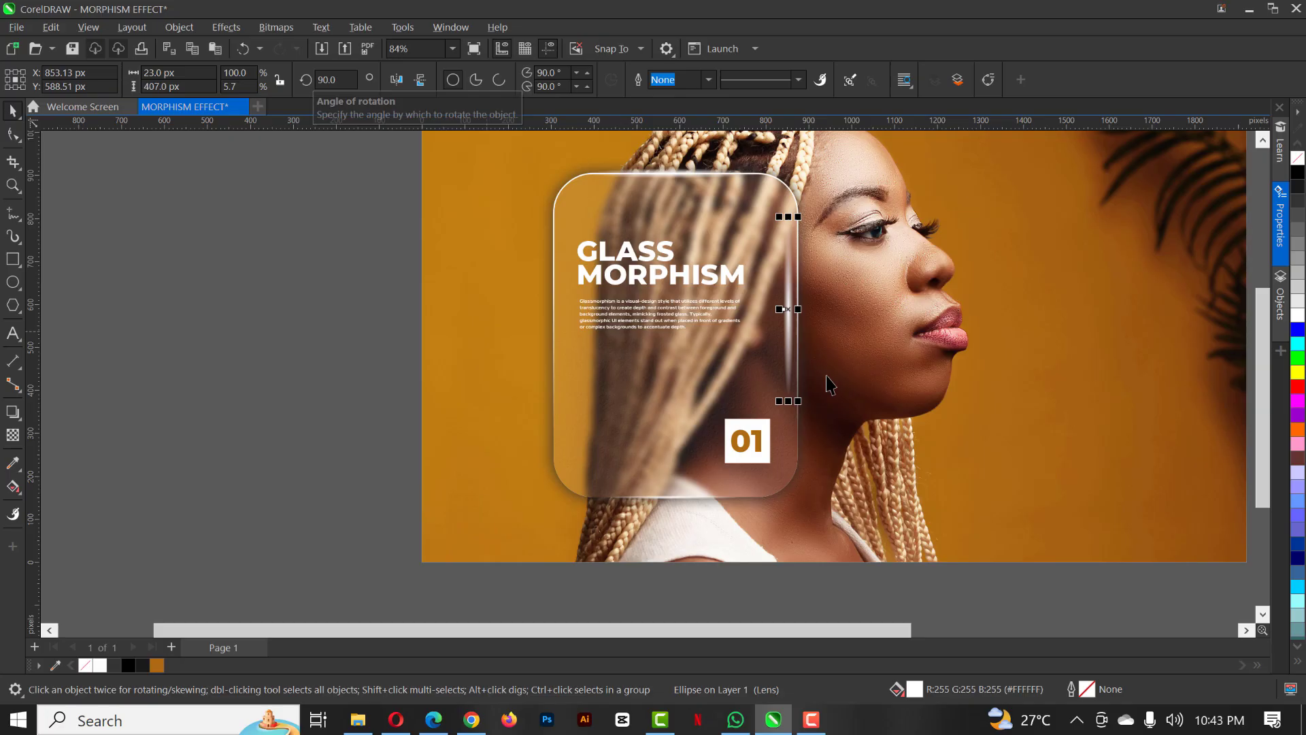
scroll(809, 299, "up", 2)
left_click_drag(780, 323, 795, 323)
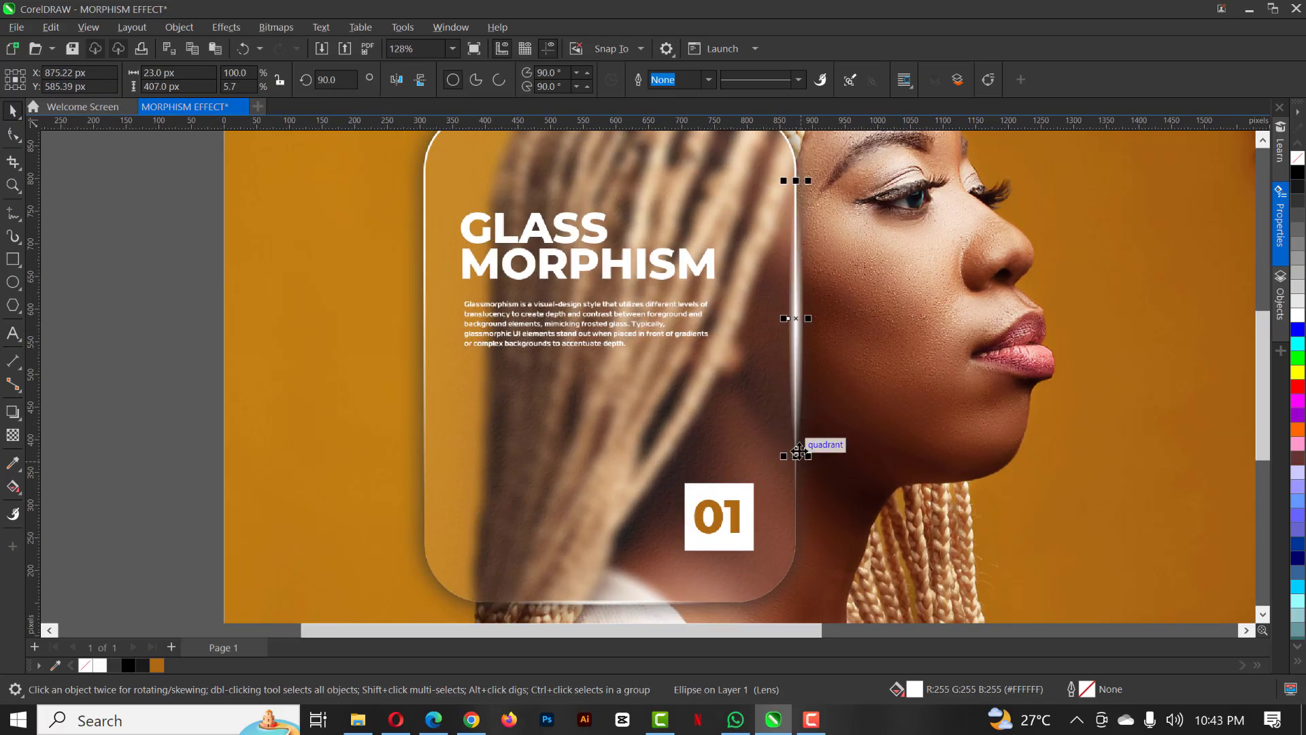
scroll(807, 318, "up", 2)
left_click_drag(808, 318, 794, 320)
scroll(790, 318, "up", 4)
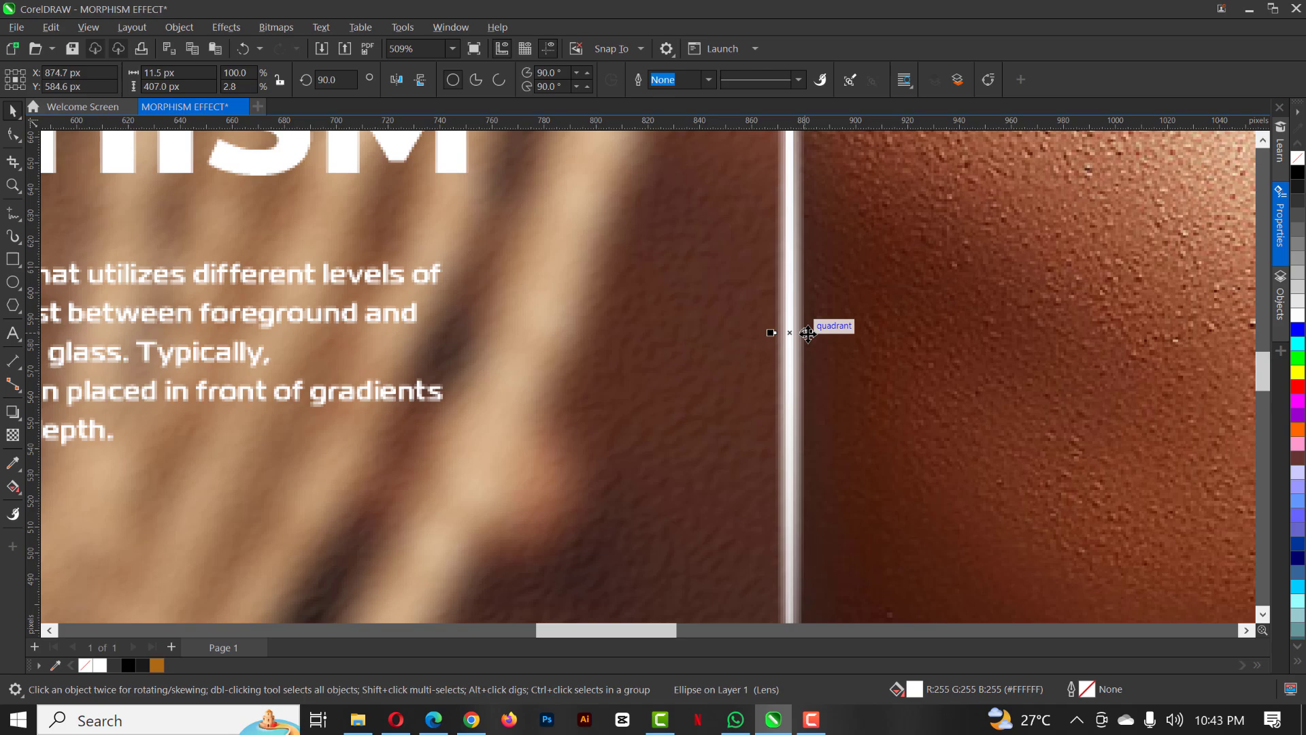
key("Escape")
- Stretch the vertical highlight taller to about 16.6 × 545.2 px and recentre it on the right edge
left_click(791, 336)
scroll(791, 335, "down", 7)
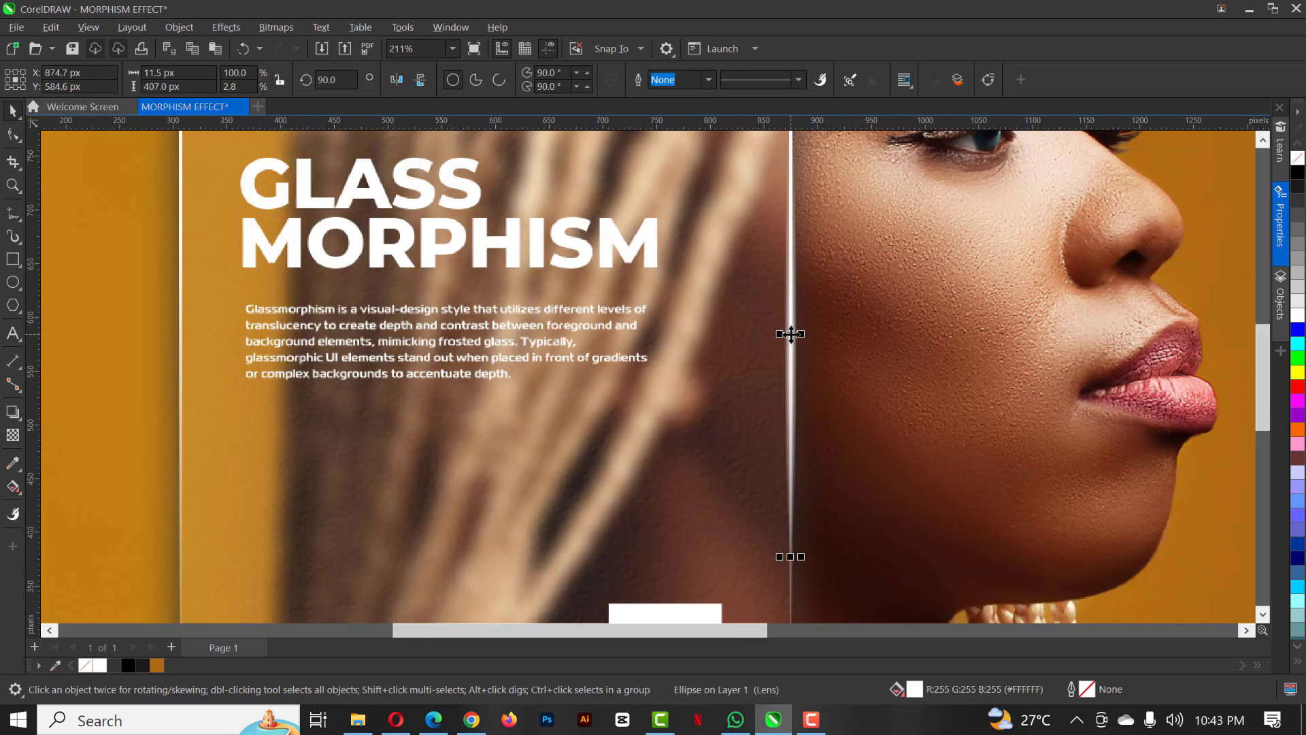
scroll(796, 341, "up", 1)
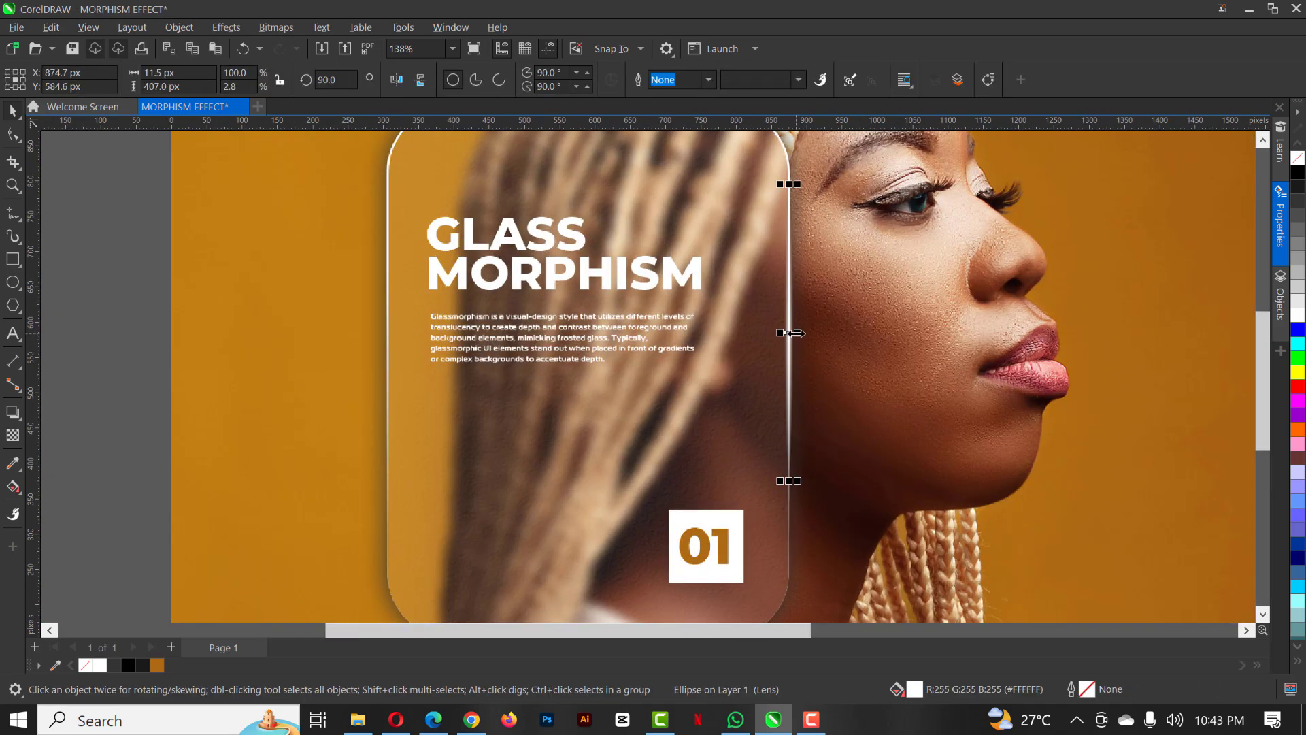
left_click(793, 333)
left_click_drag(798, 485, 796, 531)
mouse_move(792, 323)
left_mouse_down()
mouse_move(792, 359)
mouse_move(801, 339)
left_mouse_up()
scroll(792, 361, "up", 4)
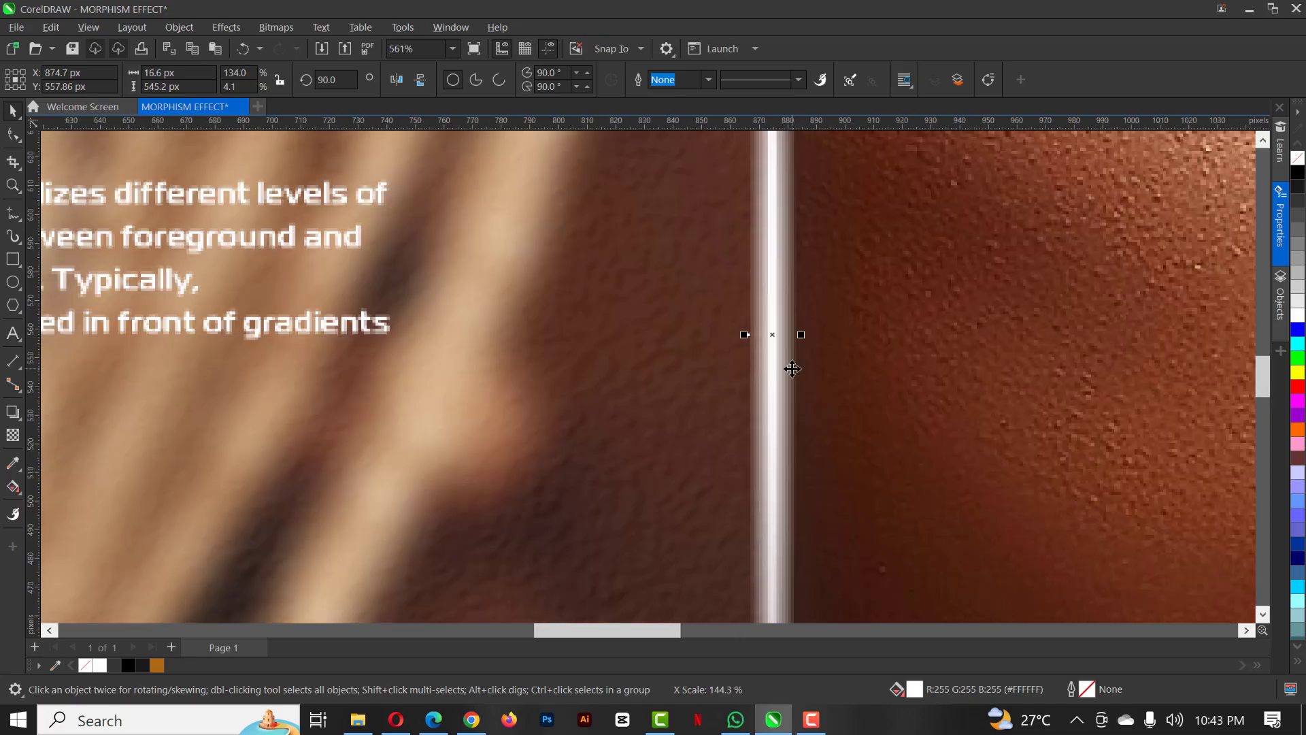
scroll(787, 354, "down", 6)
scroll(787, 365, "up", 2)
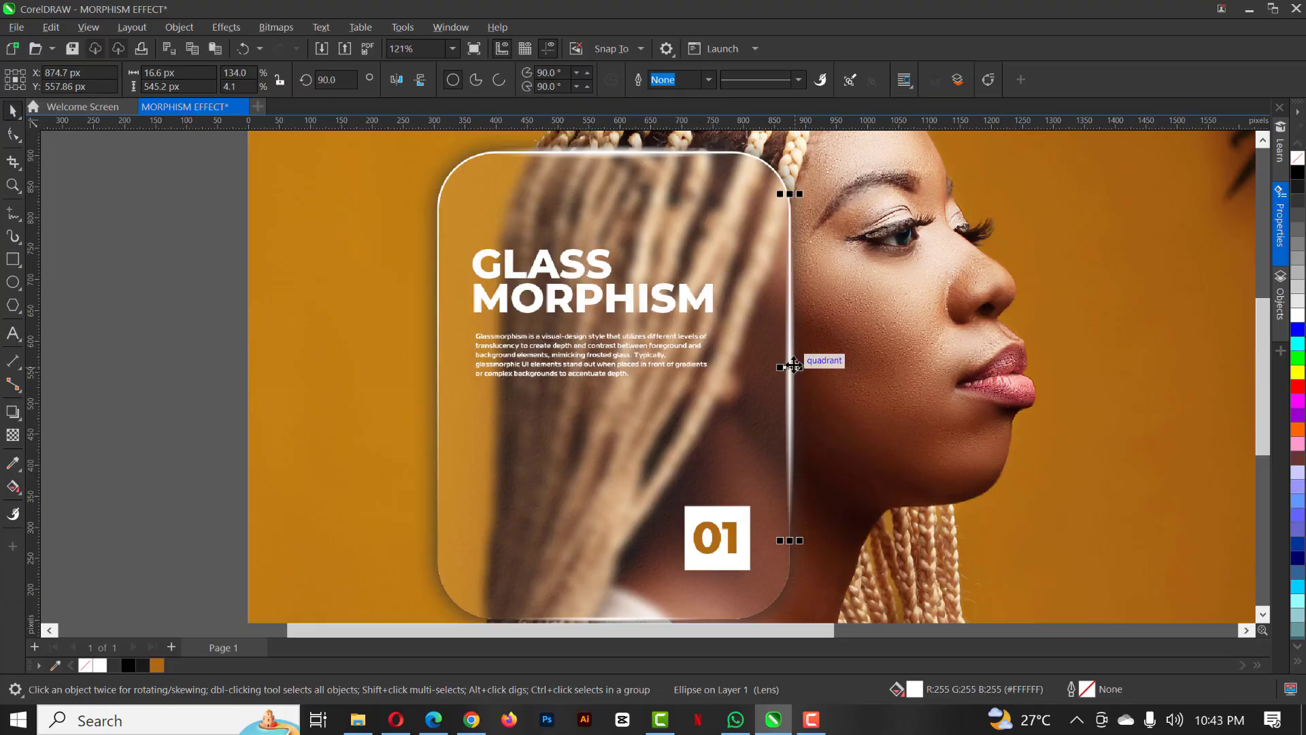
- Place a copy of the vertical highlight on the card's left edge
left_click_drag(793, 366, 417, 422)
scroll(435, 367, "up", 4)
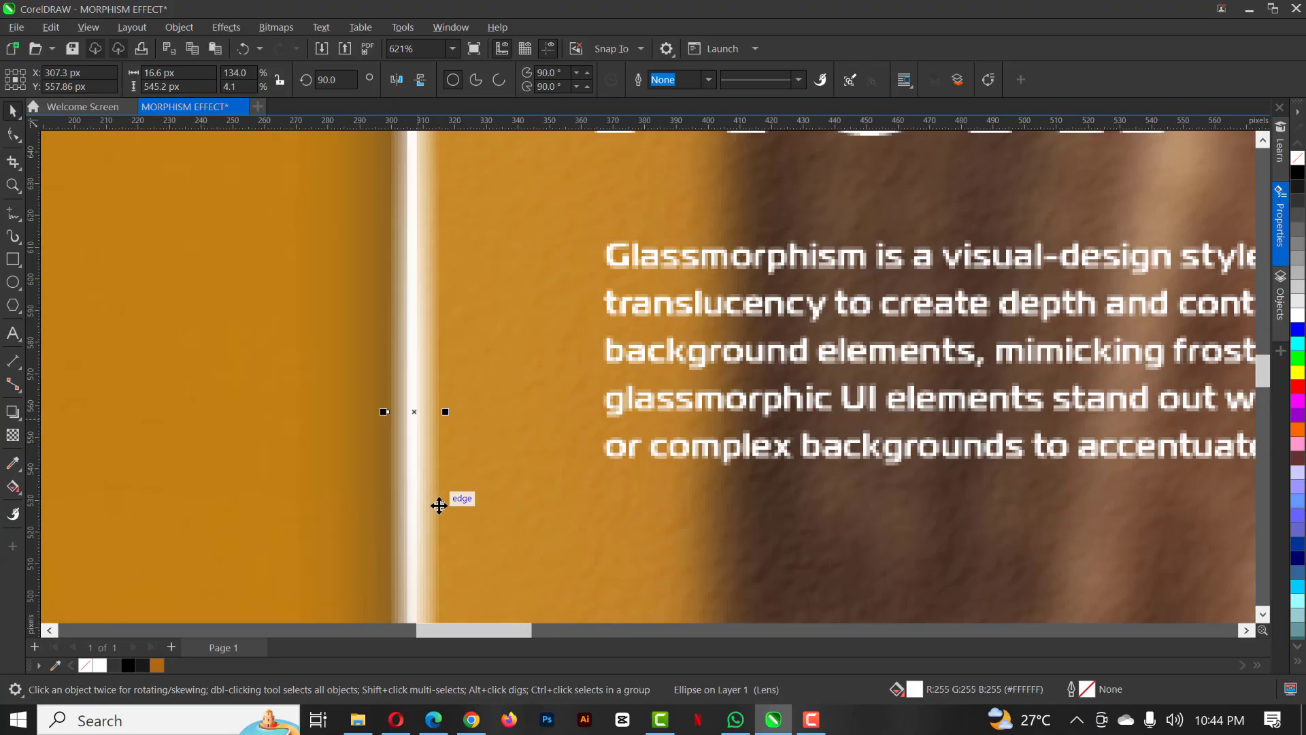
scroll(486, 364, "down", 6)
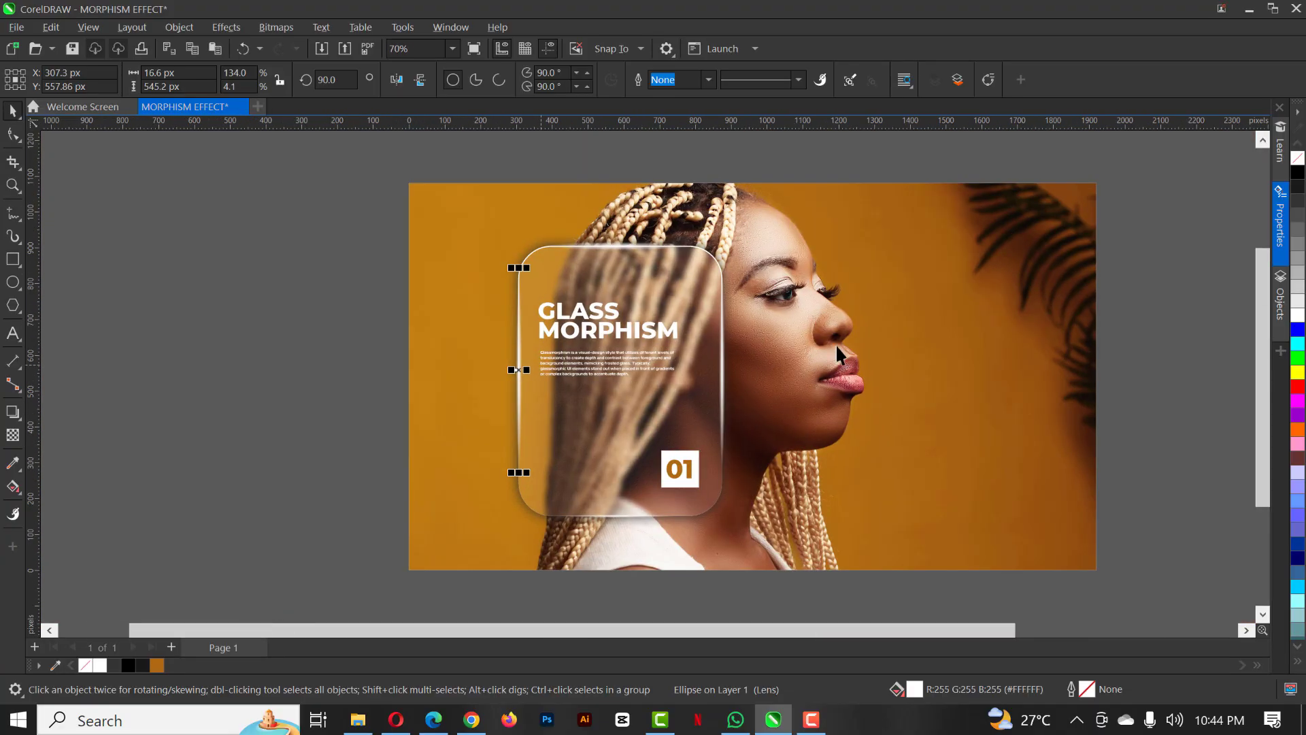
- Select the glass card, undoing an accidental move to the right
left_click(929, 340)
scroll(677, 334, "up", 2)
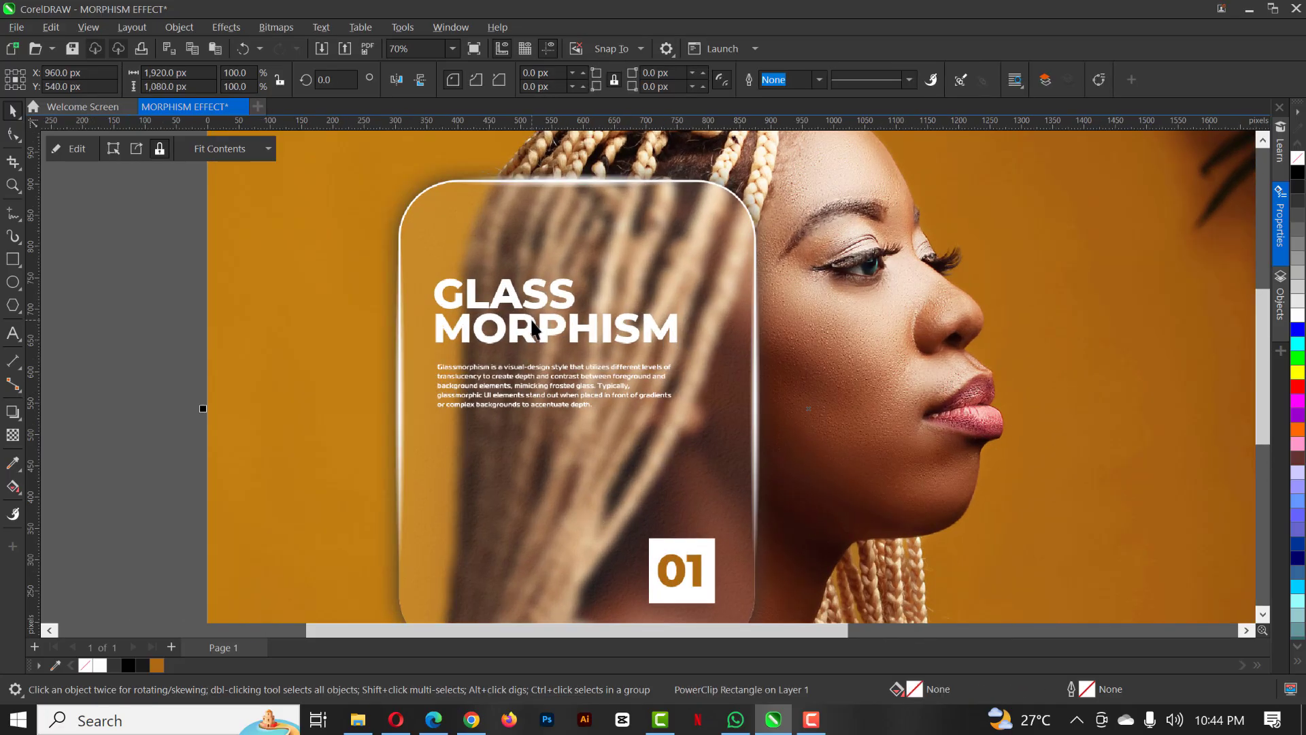
scroll(581, 303, "down", 1)
scroll(590, 446, "up", 2)
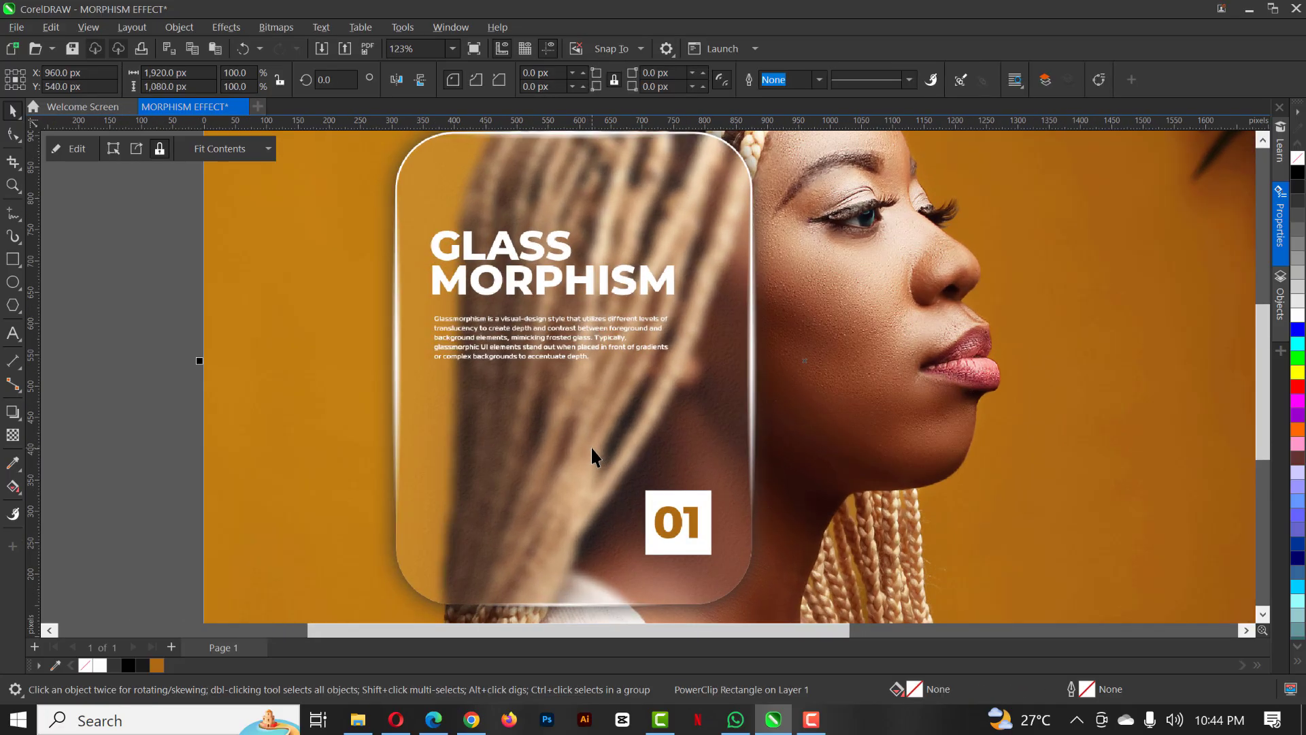
left_click_drag(591, 447, 886, 373)
key("ctrl+z")
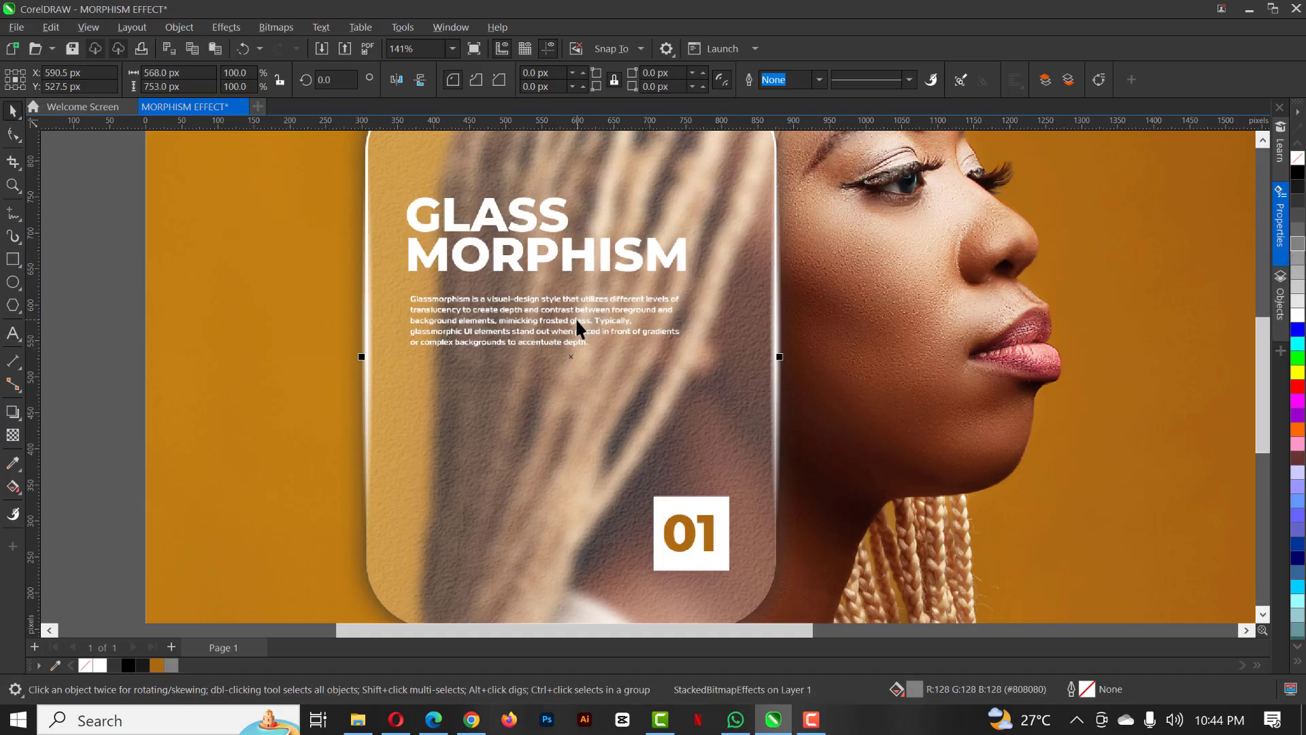
scroll(582, 336, "down", 1)
scroll(582, 336, "down", 1)
scroll(584, 248, "up", 2)
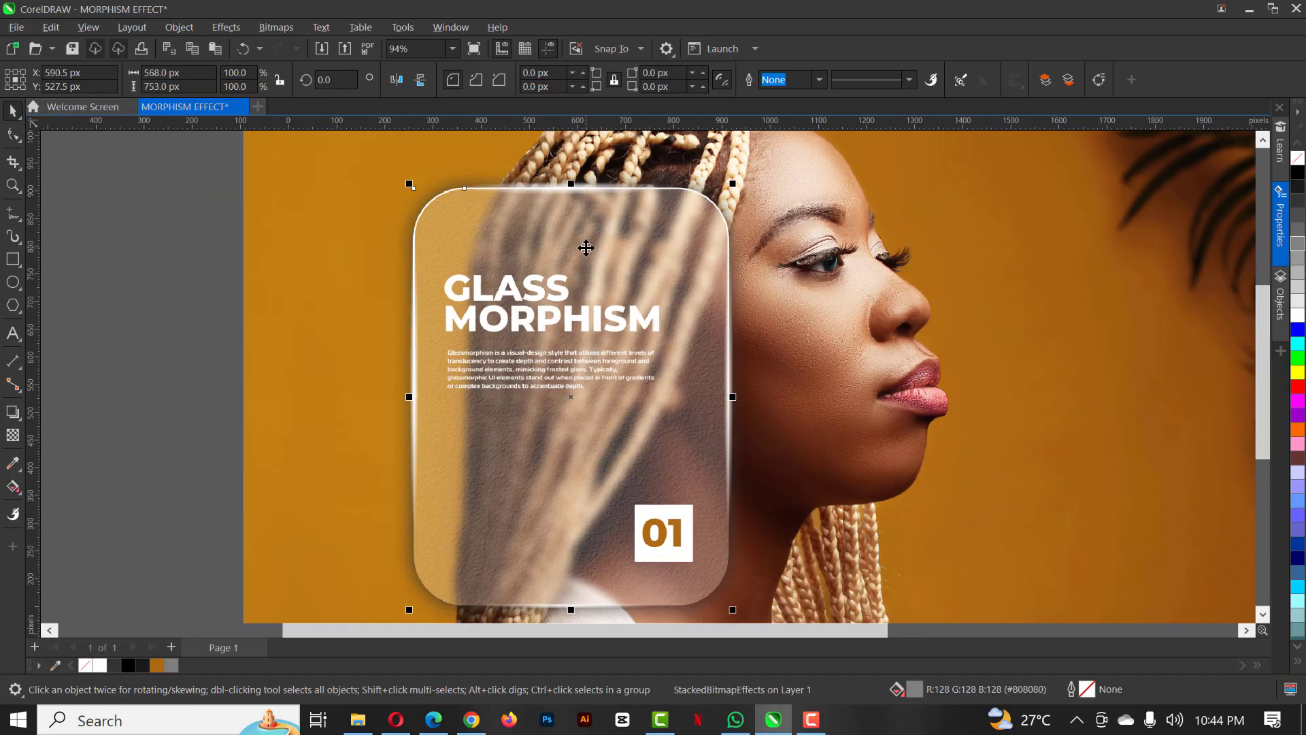
- Fill the glass card with 80% Black
left_click(1299, 205)
scroll(651, 369, "up", 1)
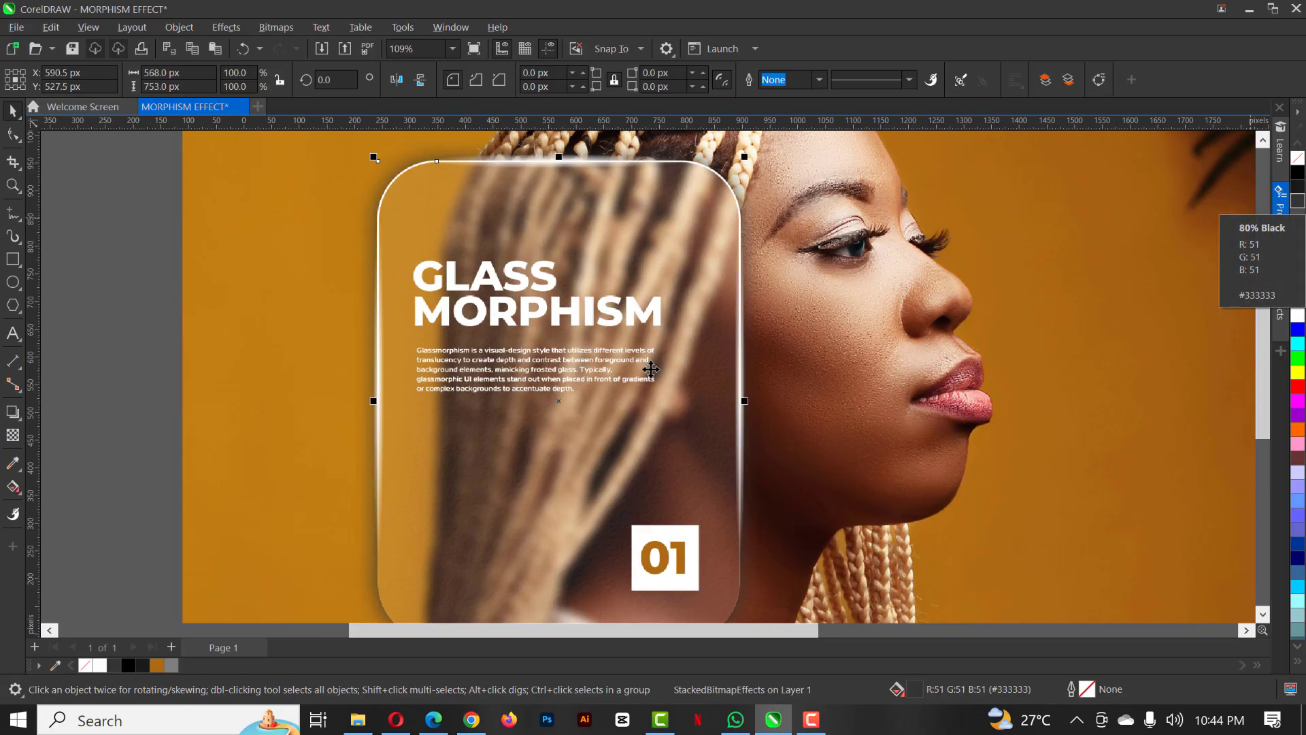
scroll(651, 369, "up", 2)
scroll(737, 384, "up", 2)
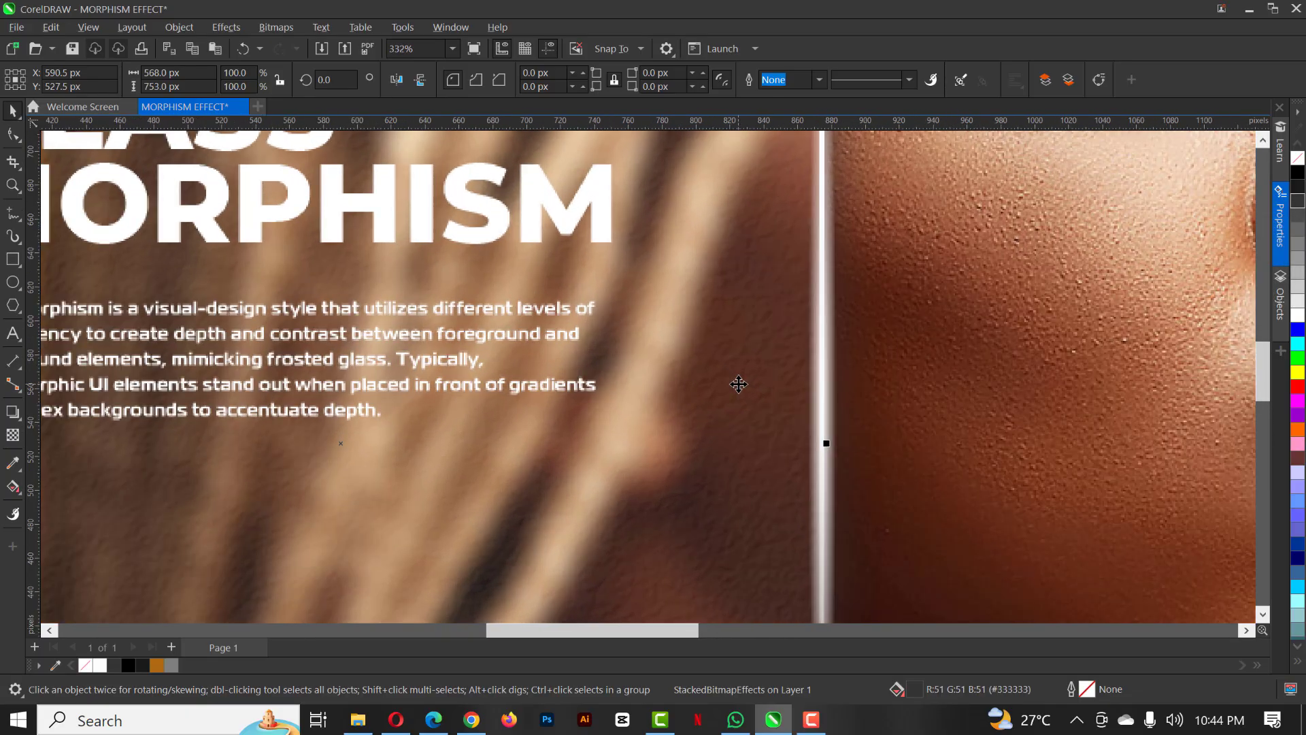
scroll(738, 385, "down", 4)
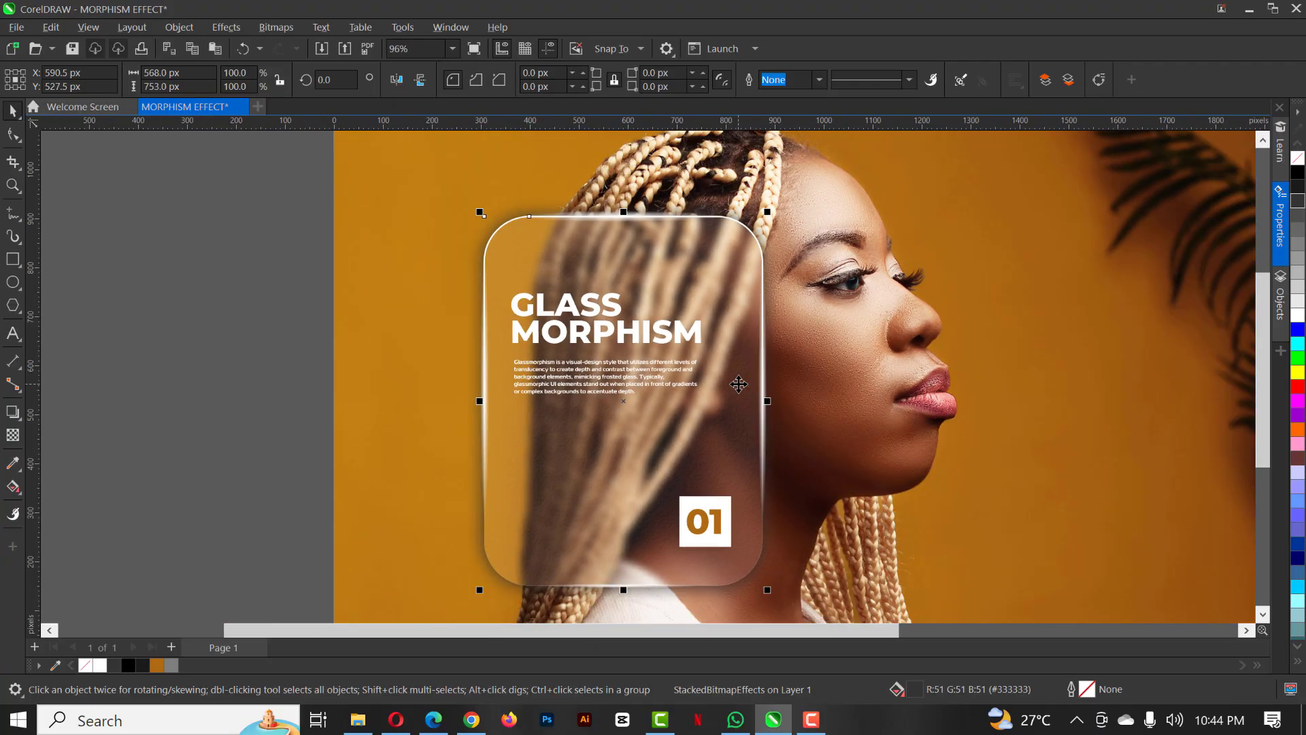
scroll(738, 385, "down", 3)
scroll(738, 384, "up", 2)
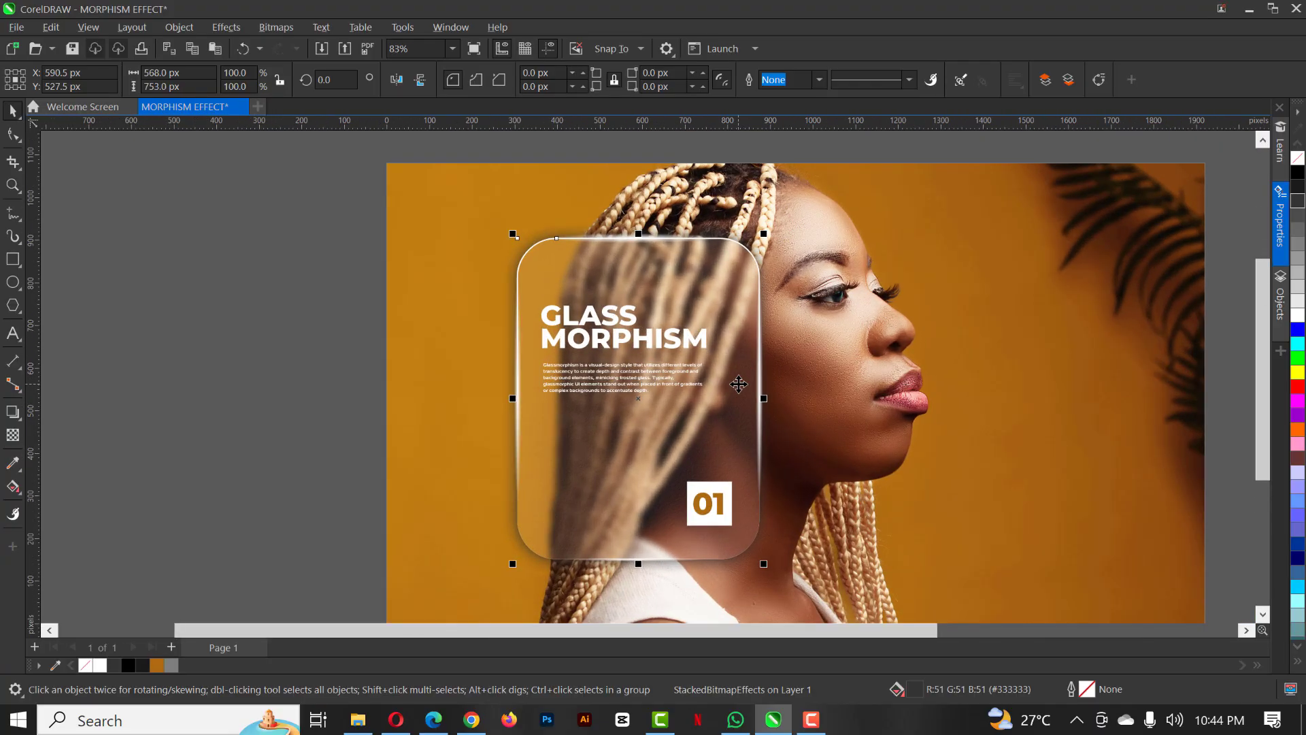
scroll(738, 384, "right", 3)
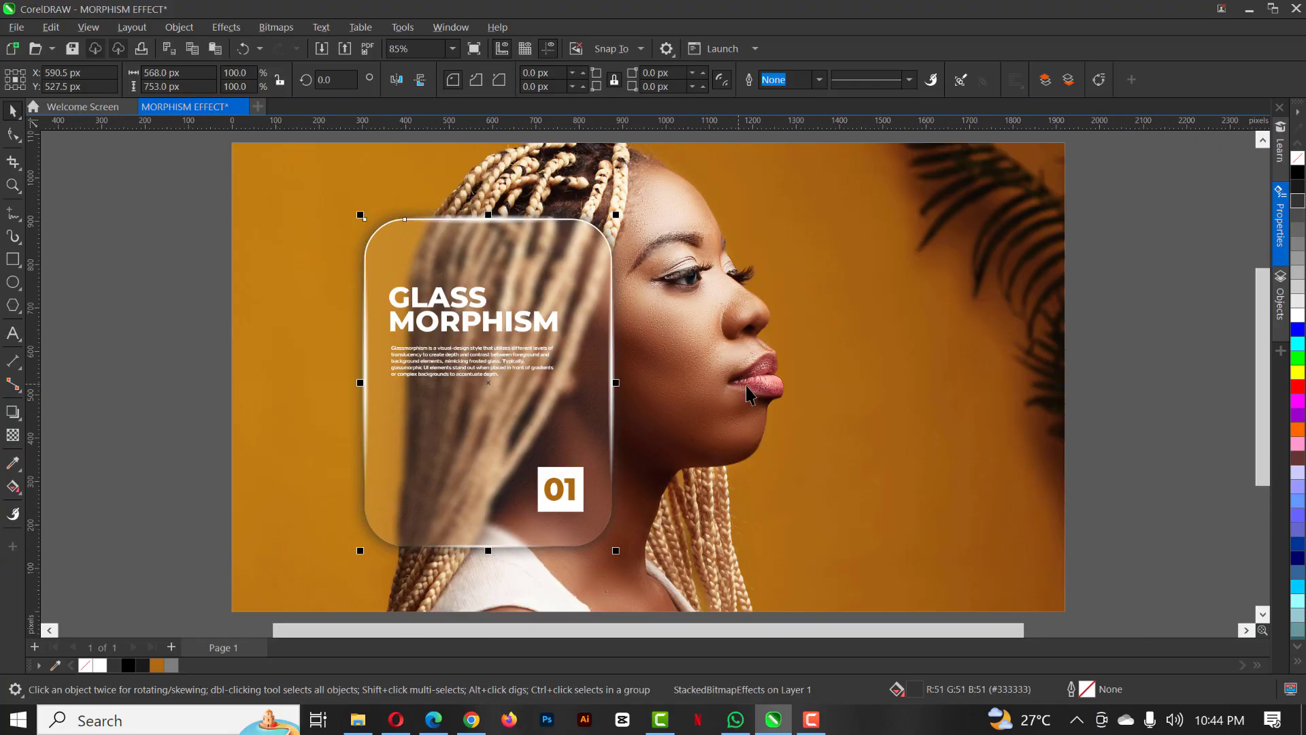
left_click(1150, 249)
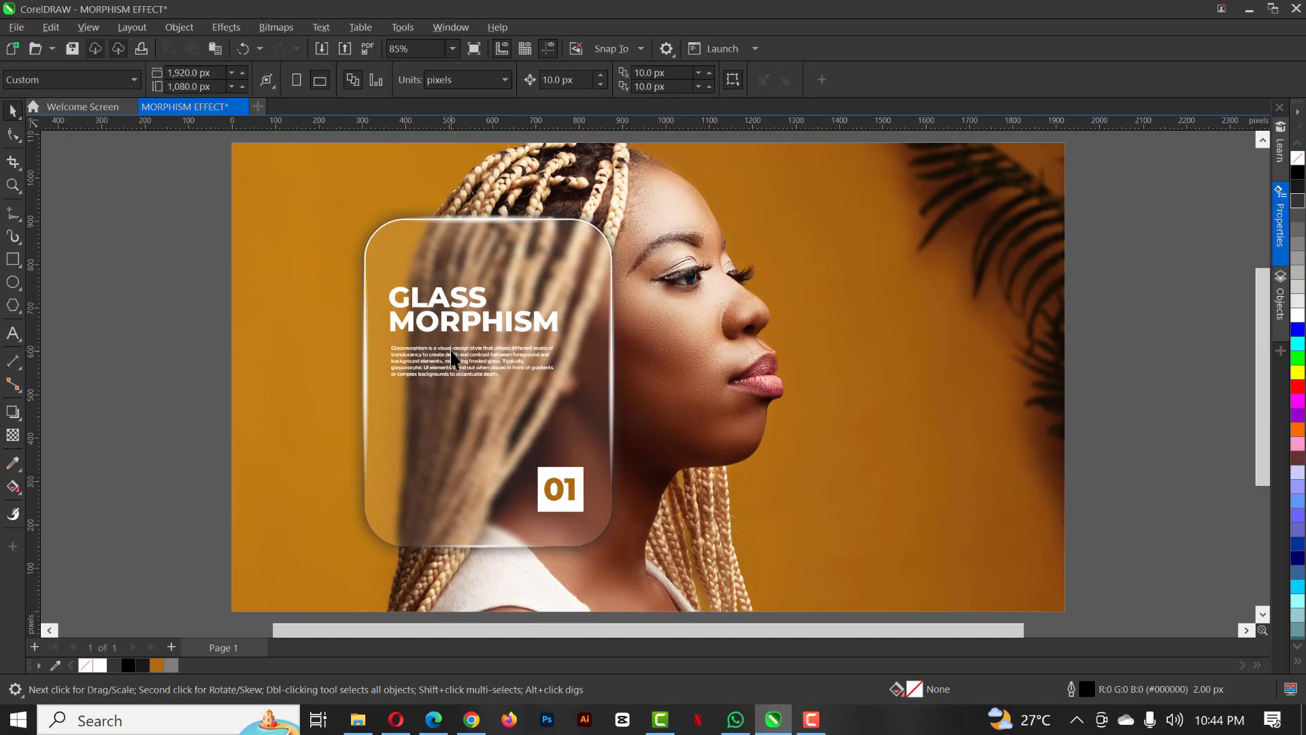
scroll(553, 484, "up", 3)
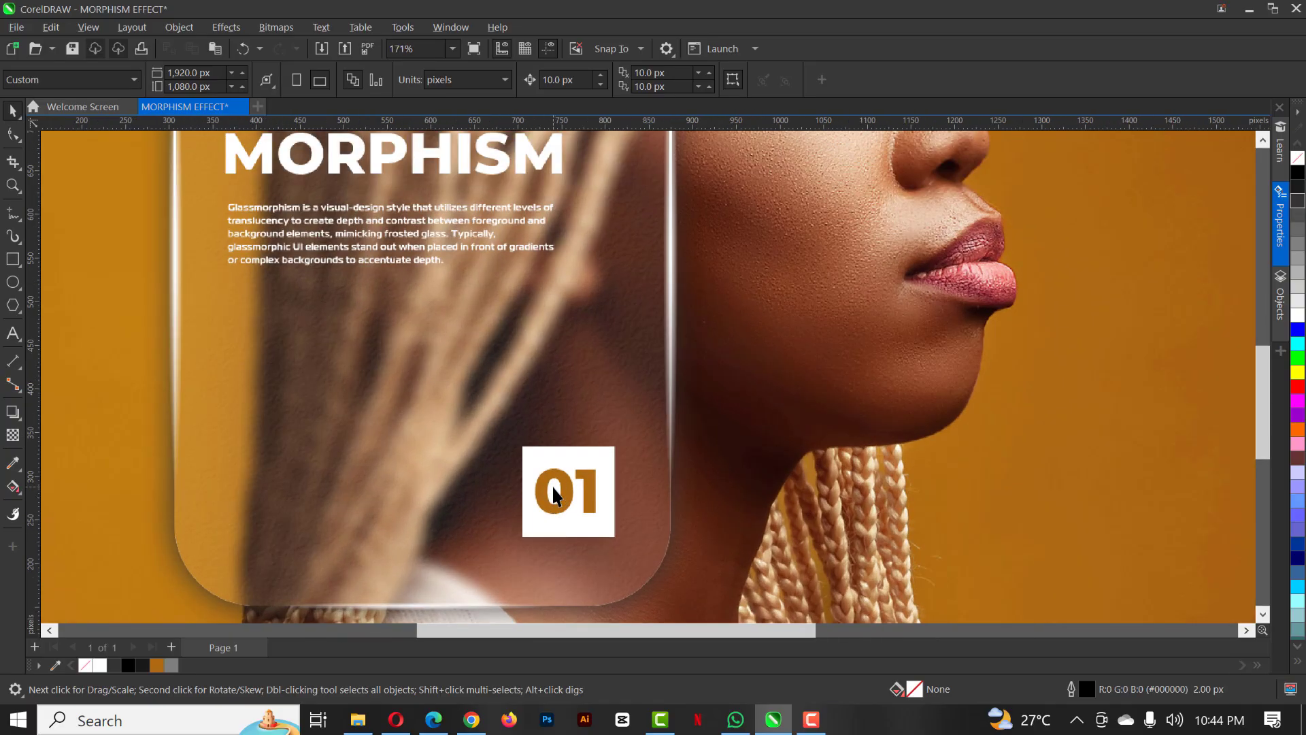
scroll(550, 446, "down", 2)
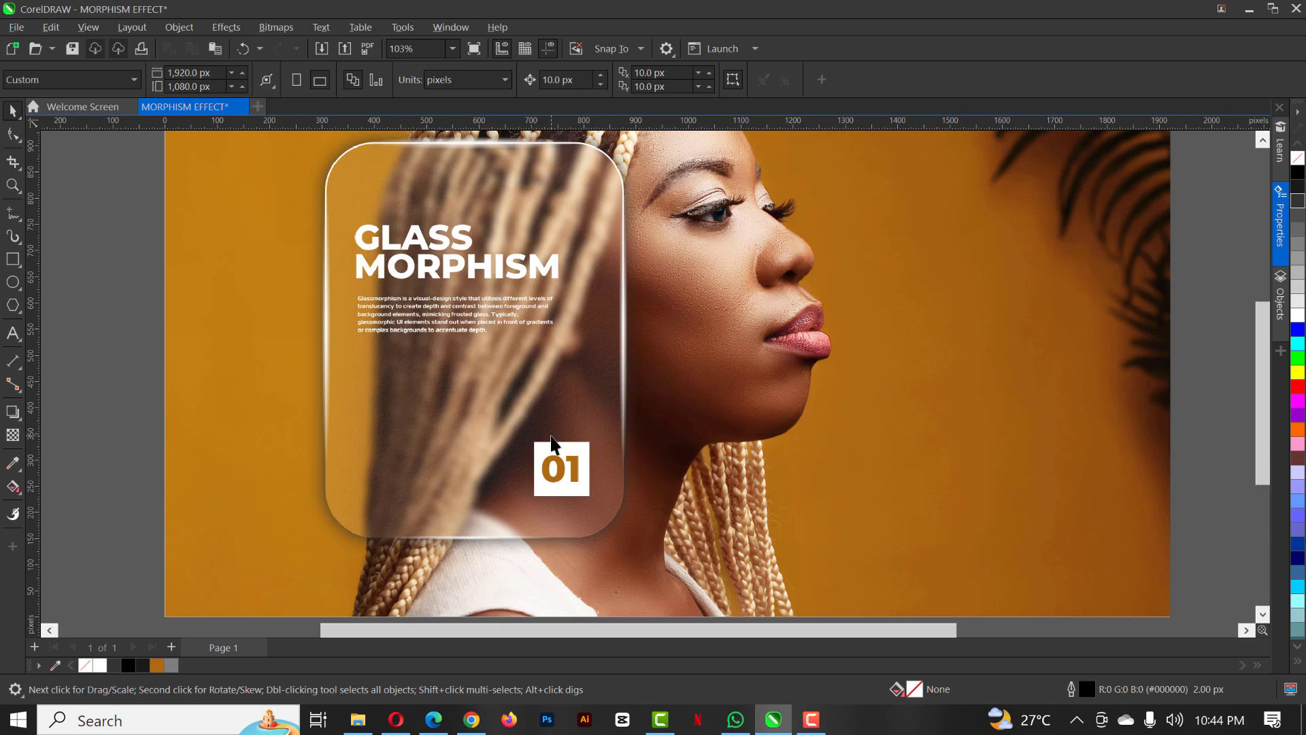
scroll(551, 443, "down", 1)
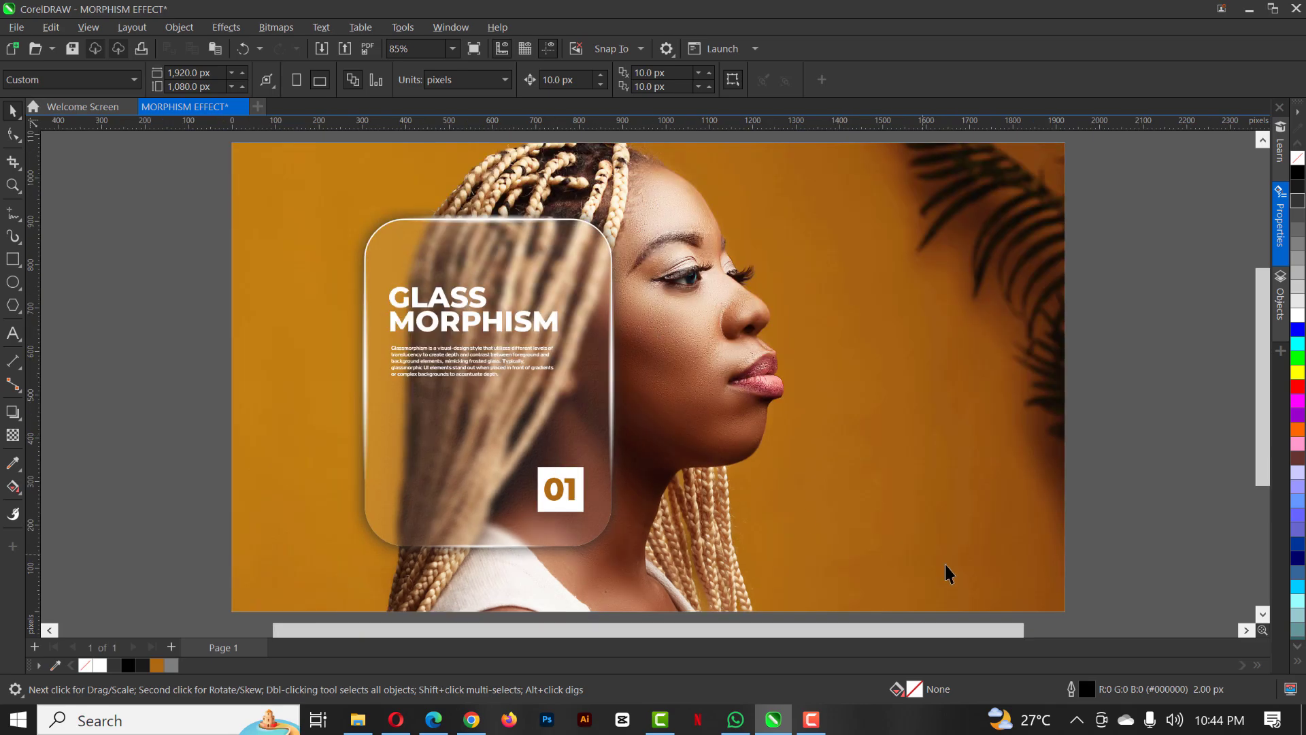